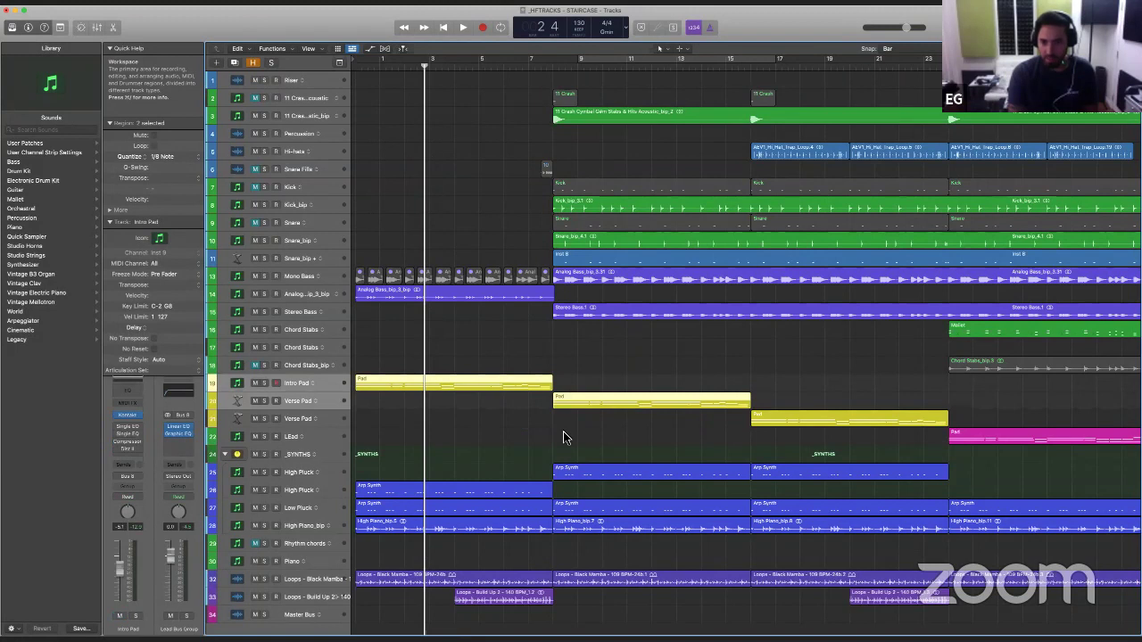
Step: Clear the region selection, play through the song with the whole arrangement in view, and return the playhead to the start
left_click(537, 453)
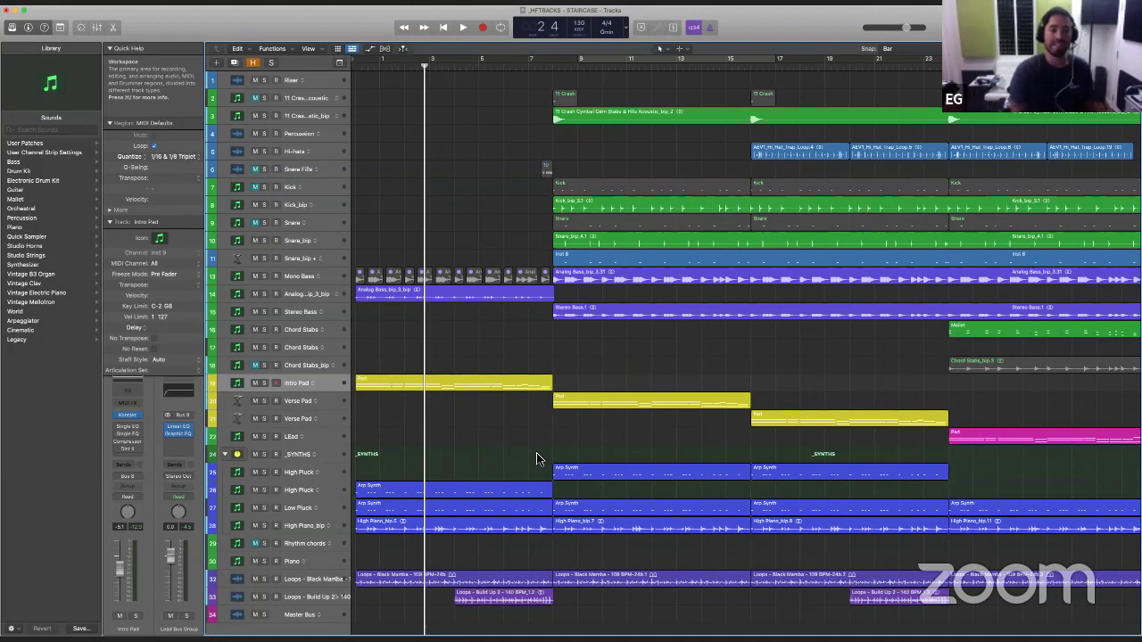
key("super+Left")
key("super+Left")
key("super+Right")
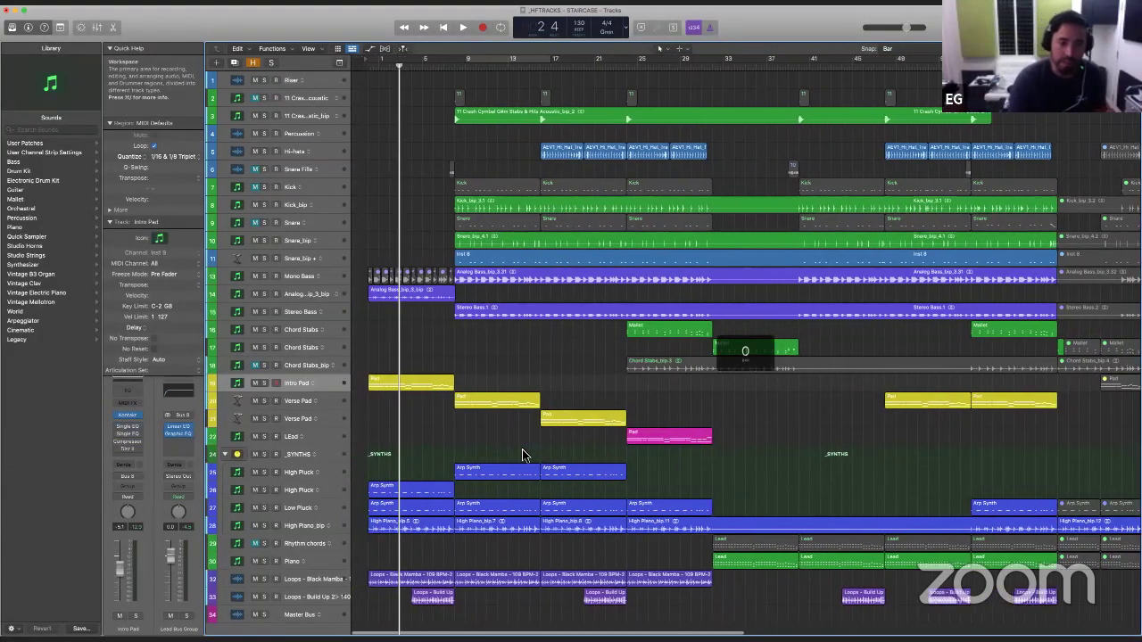
key("space")
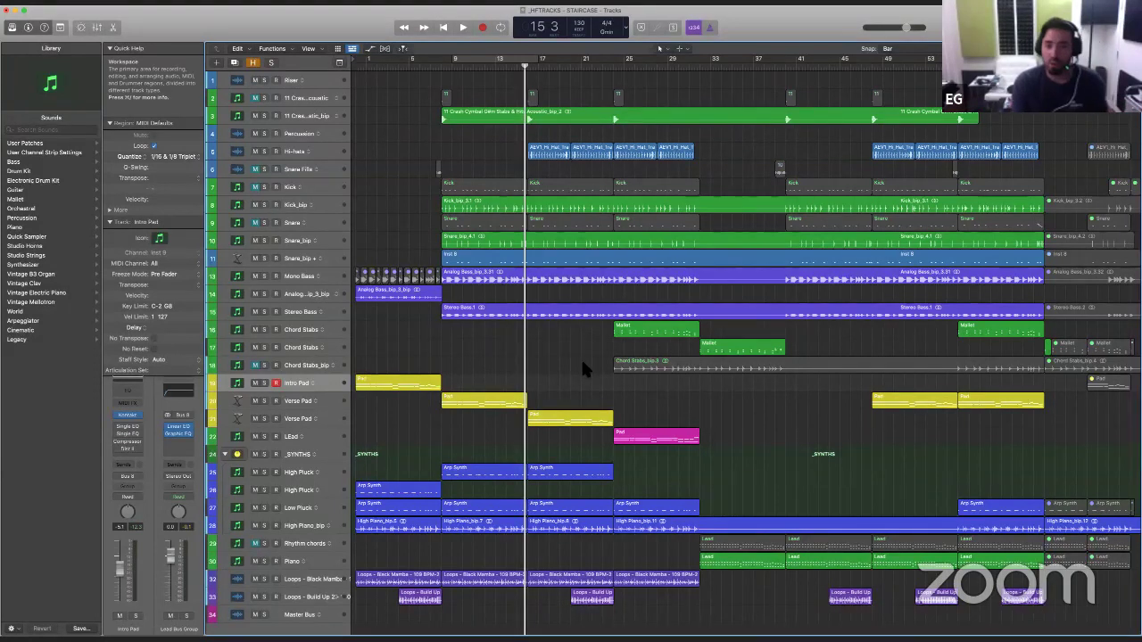
key("Return")
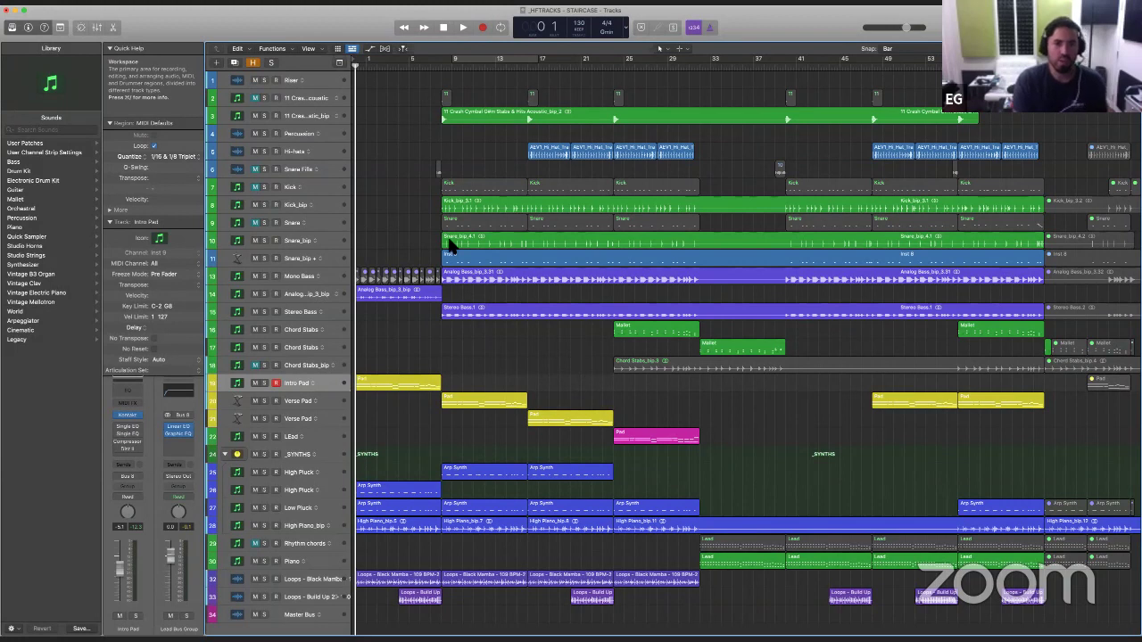
Step: Play the drum tracks from bar 8 and solo the electronic snare on track 11 to hear it alone
left_click_drag(416, 184, 509, 284)
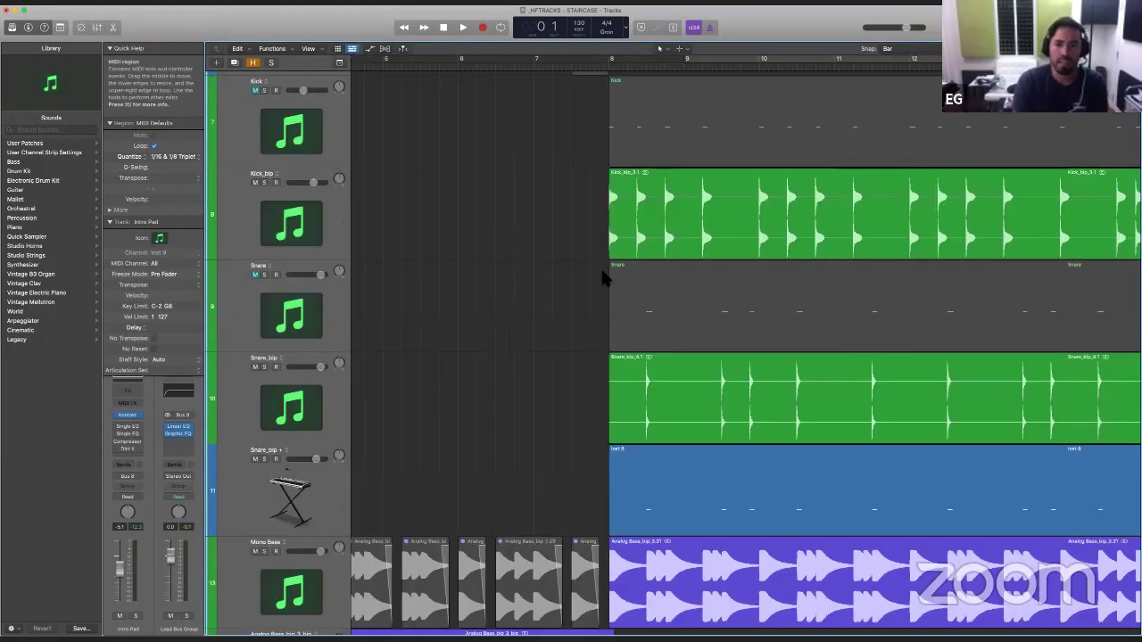
left_click(556, 324, "ctrl+alt")
key("space")
scroll(459, 421, "right", 5)
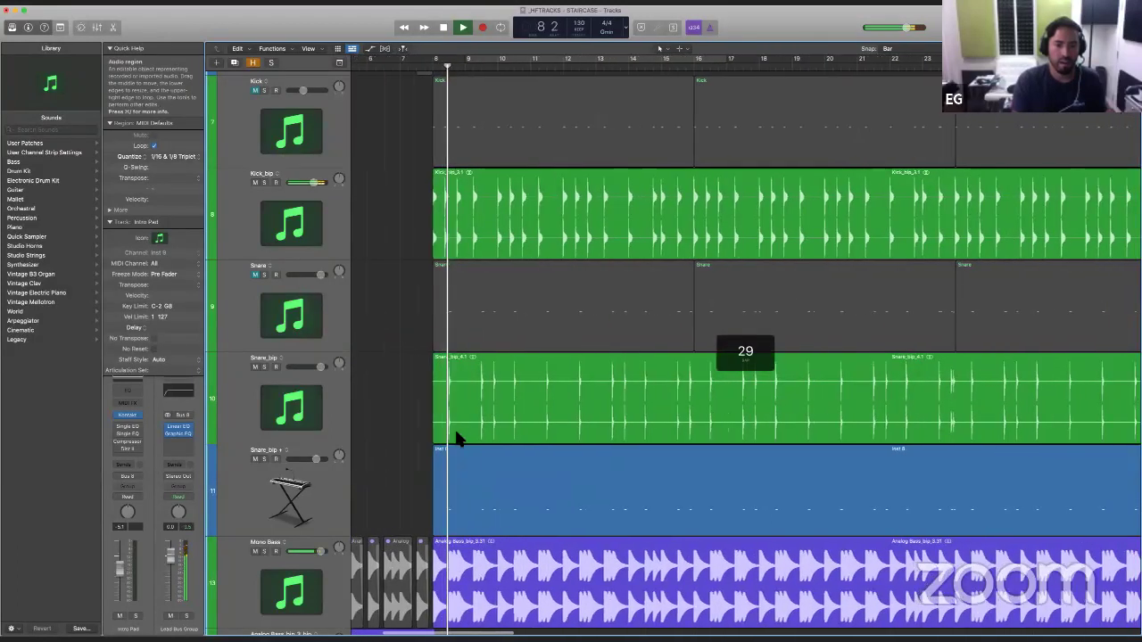
left_click(342, 495)
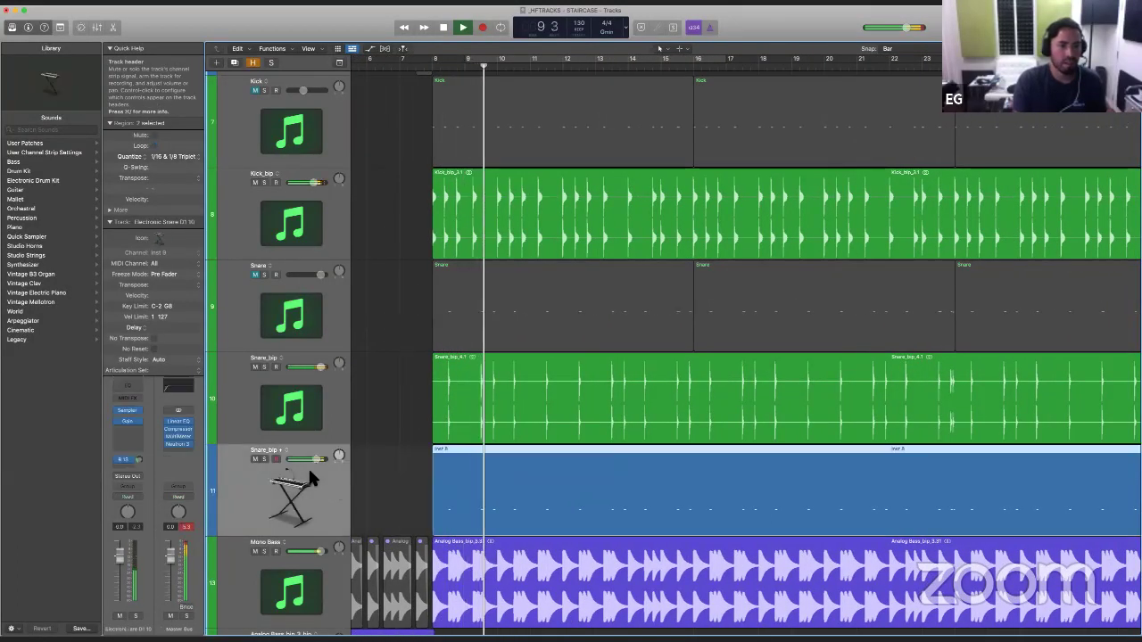
left_click(264, 460)
key("space")
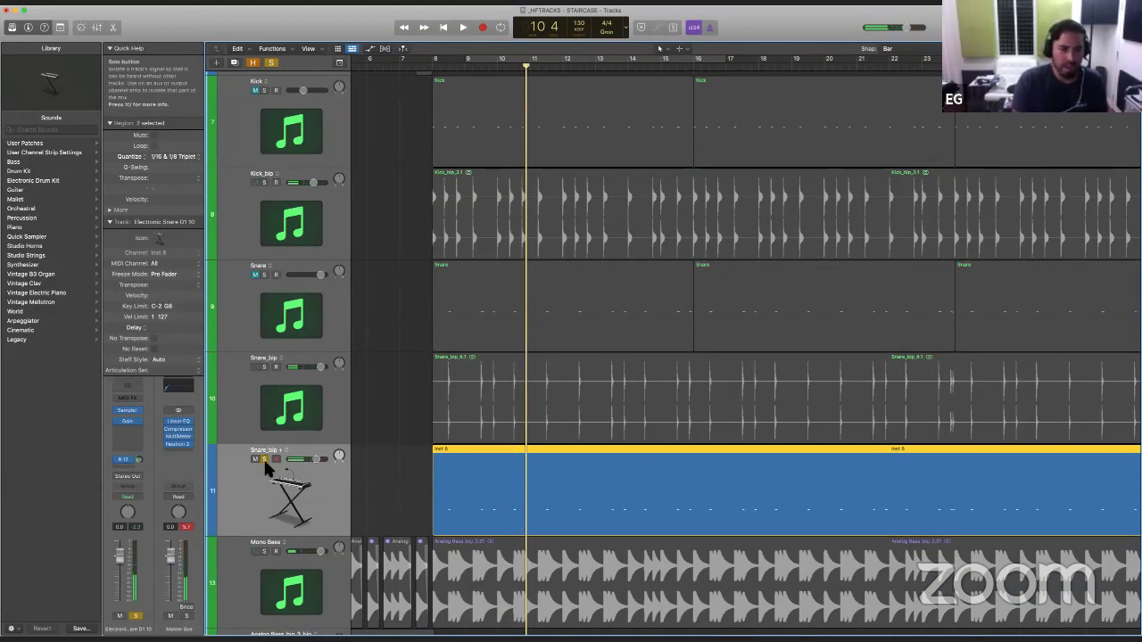
Step: Move the solo to the Snare_bip audio on track 10, play it from bar 8, and unsolo it
left_click(264, 460)
left_click(263, 367)
key("space")
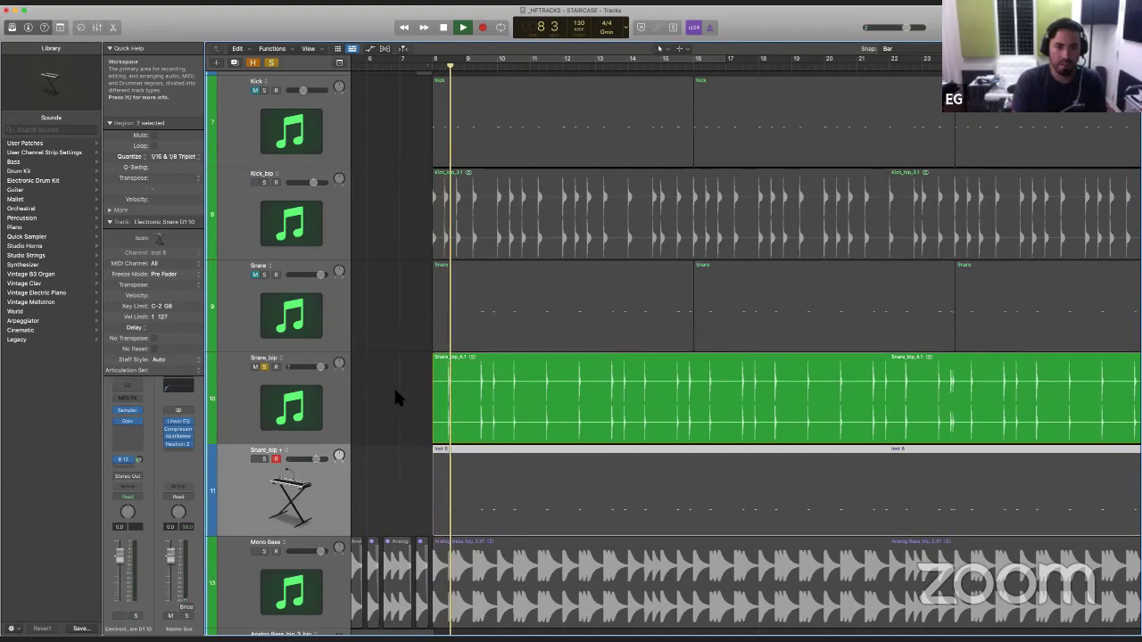
key("space")
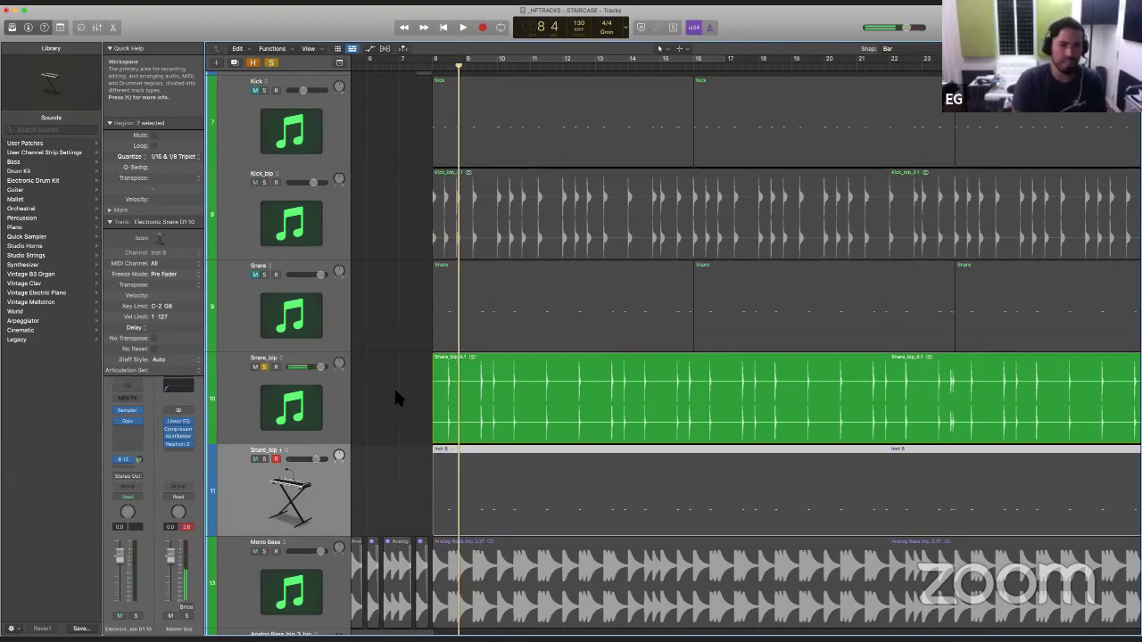
left_click(263, 366)
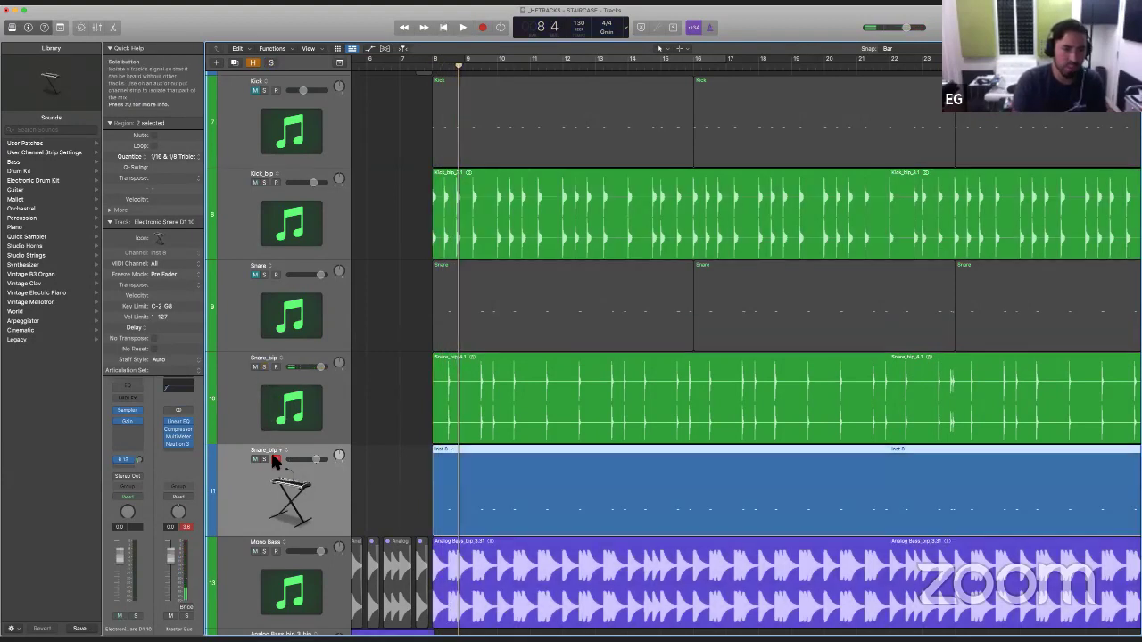
Step: Solo the electronic snare on track 11 again and play it from bar 8 by itself
left_click(264, 459)
left_click(397, 414)
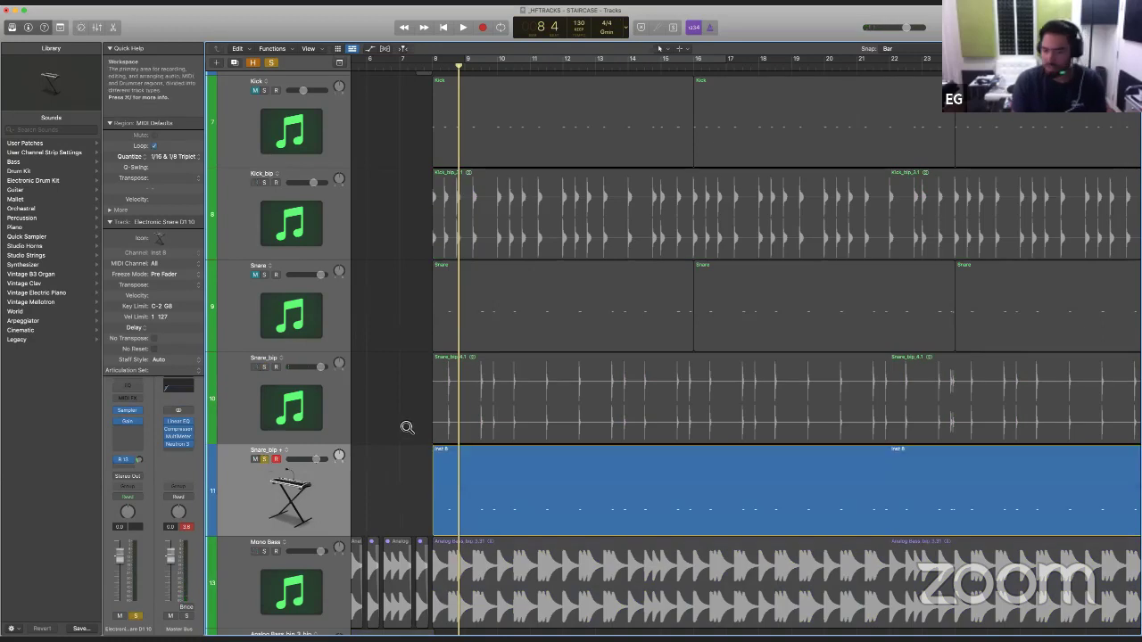
key("space")
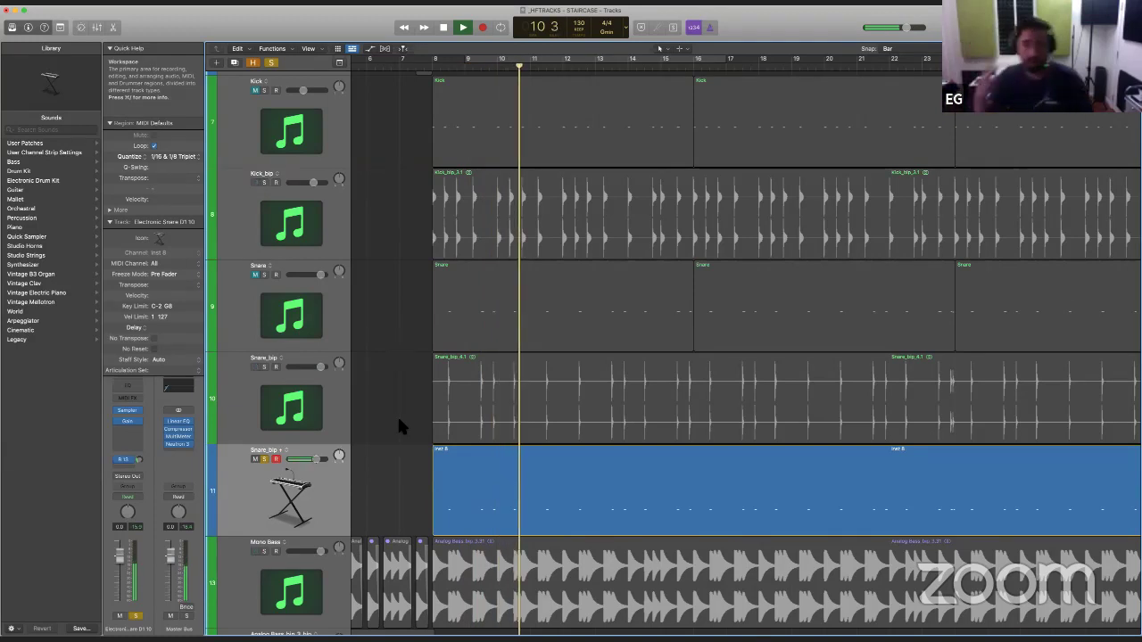
key("space")
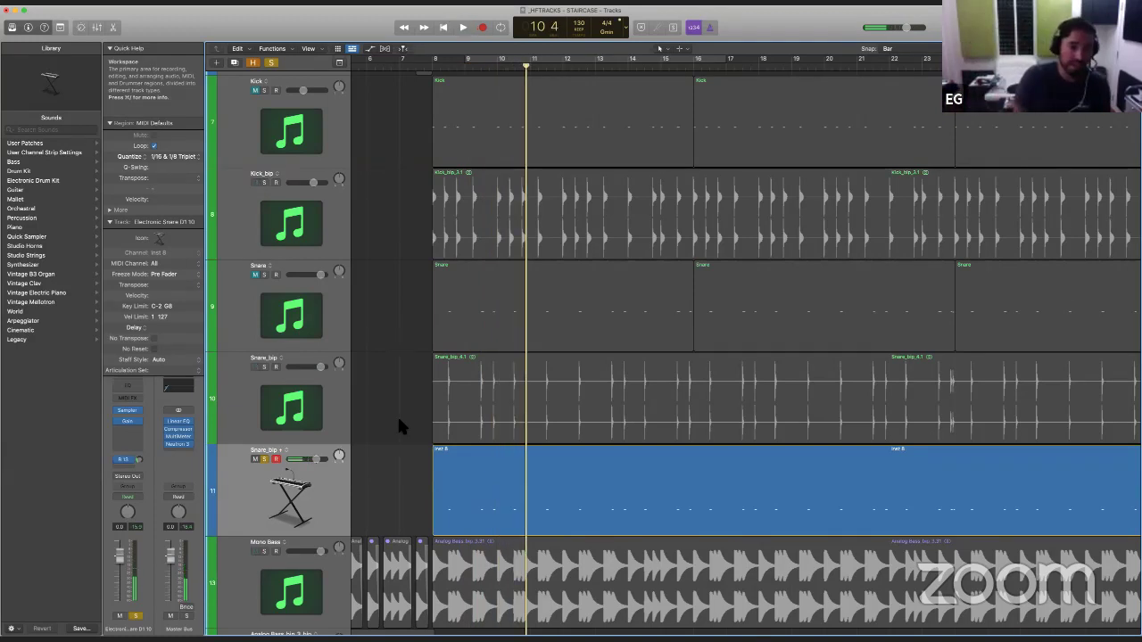
Step: Add the Snare_bip track 10 to the solo and raise the electronic snare's volume to 3.2 dB while both play
left_click(264, 367)
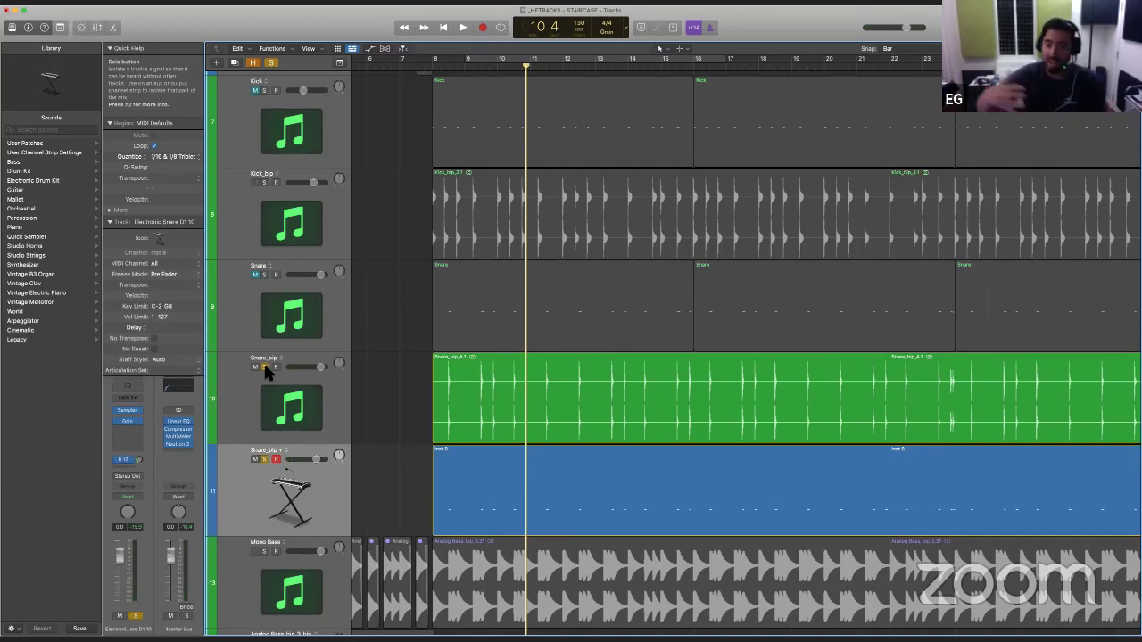
key("space")
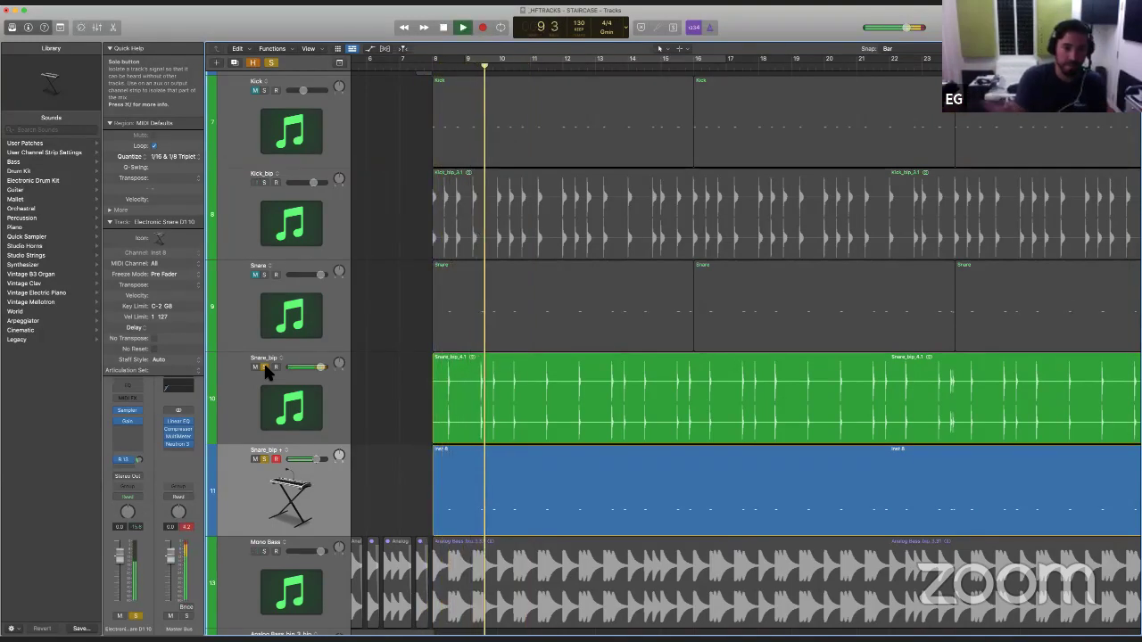
left_click_drag(315, 459, 329, 457)
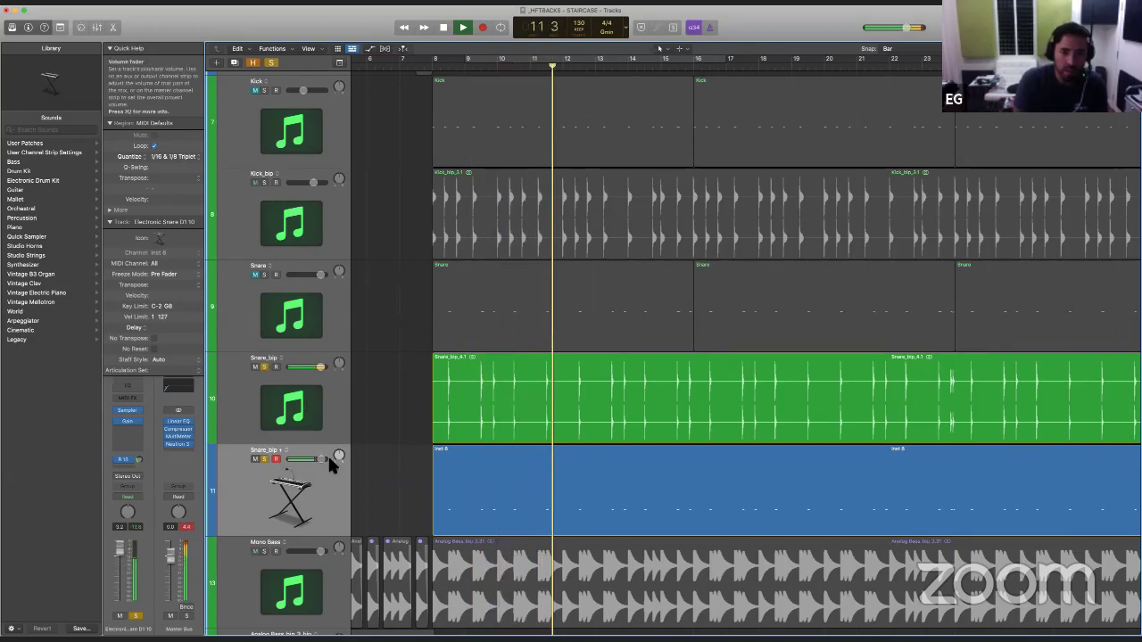
key("space")
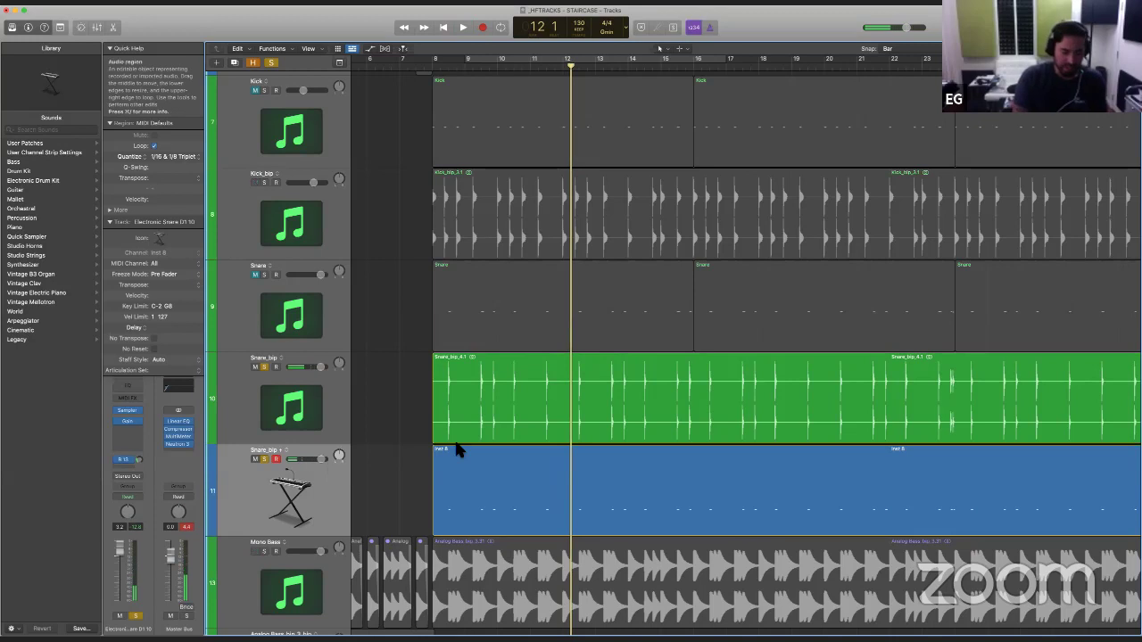
Step: Duplicate the electronic snare track 11 together with its regions and select the new track 12
key("z")
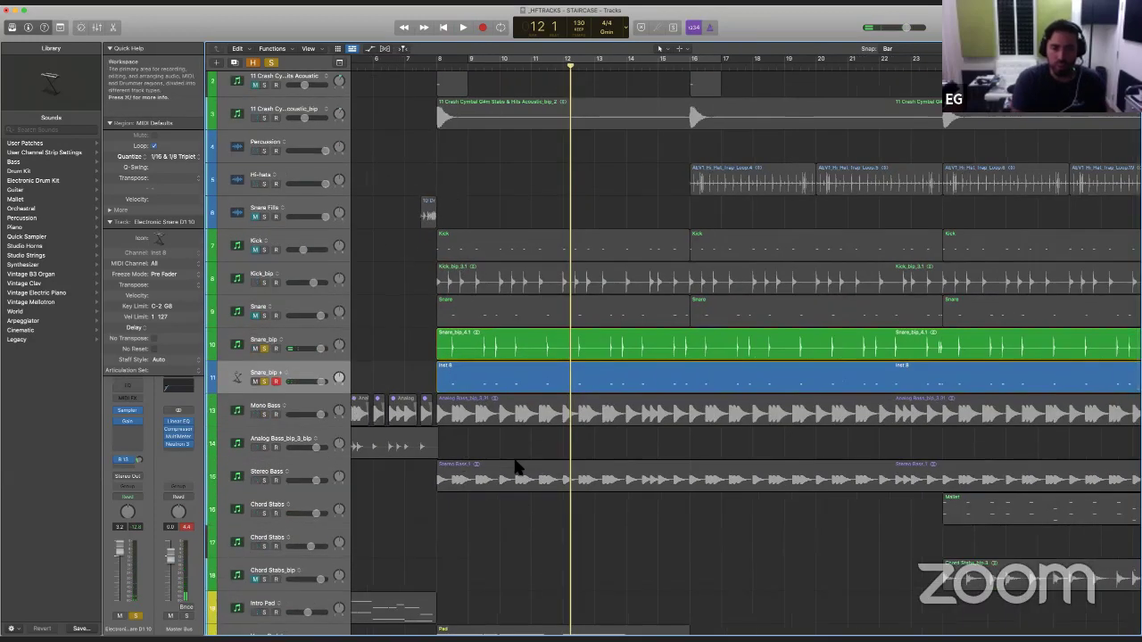
scroll(515, 467, "down", 5)
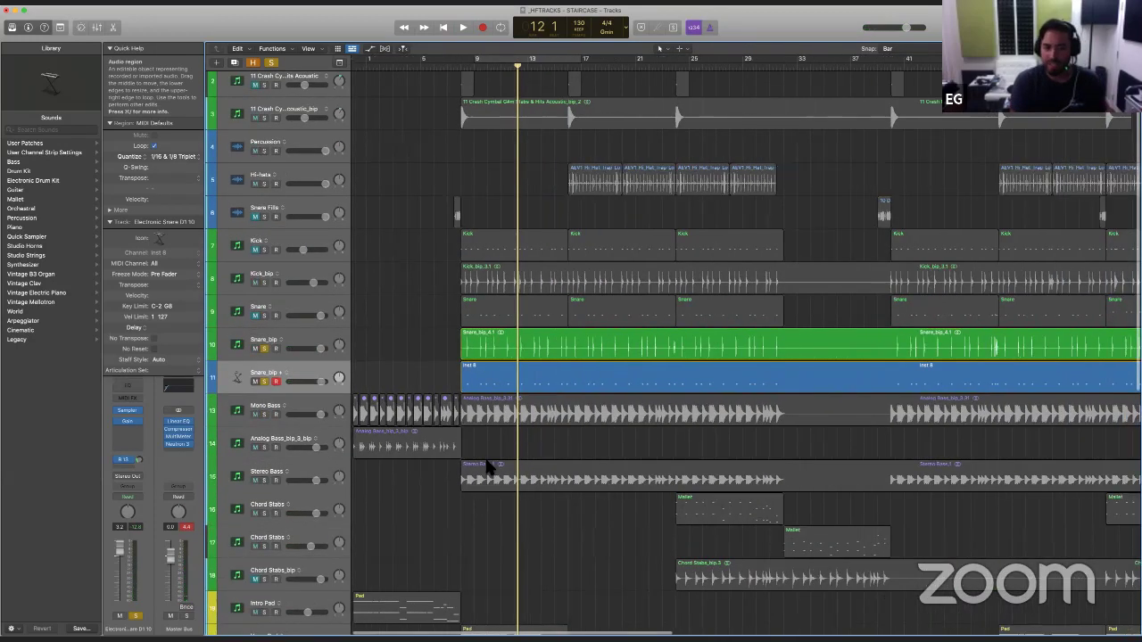
scroll(400, 404, "down", 1)
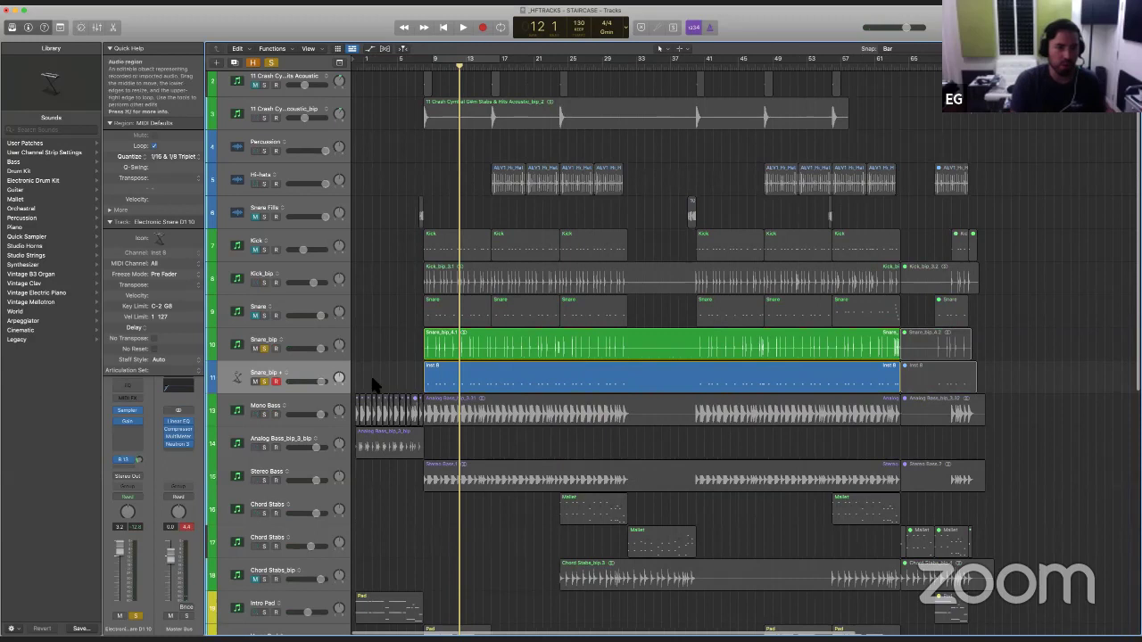
left_click(316, 370)
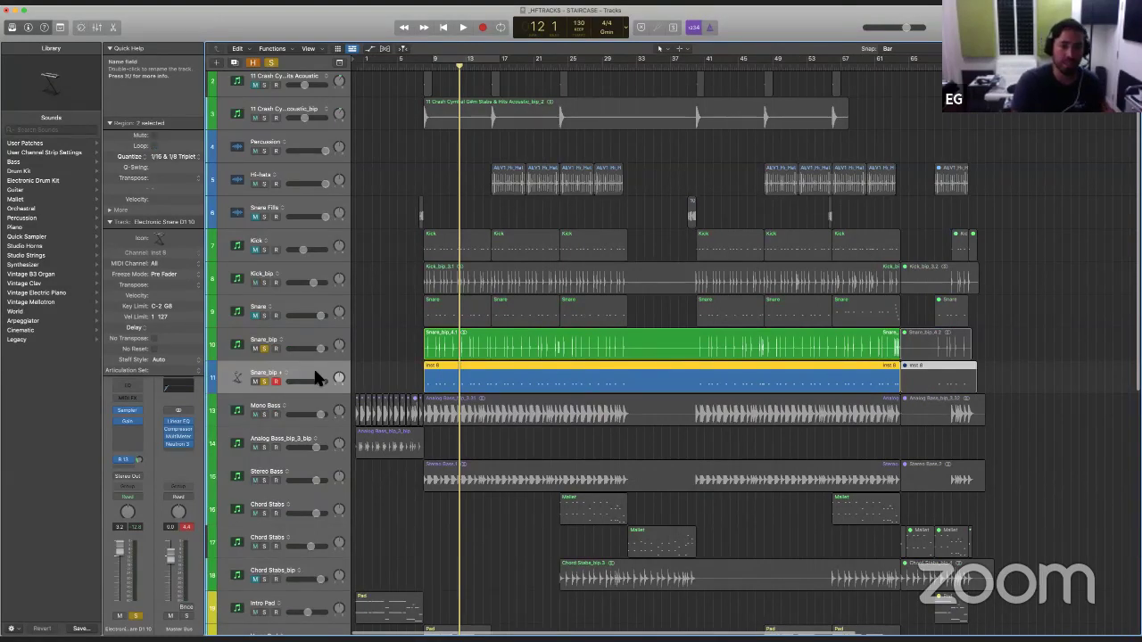
left_click(233, 62)
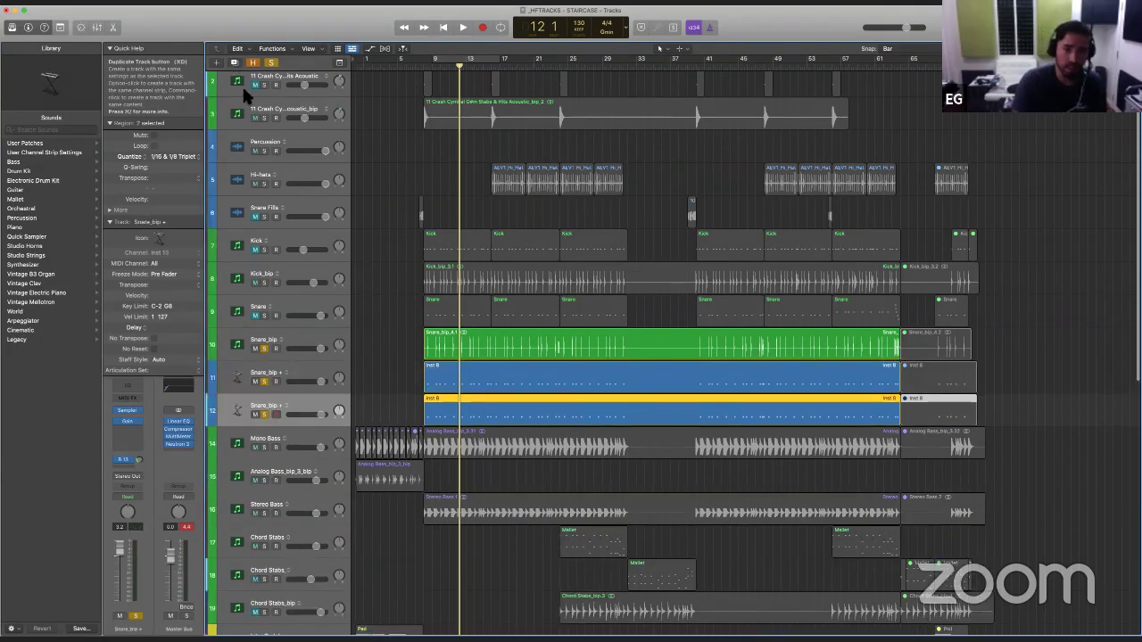
left_click_drag(383, 414, 476, 411)
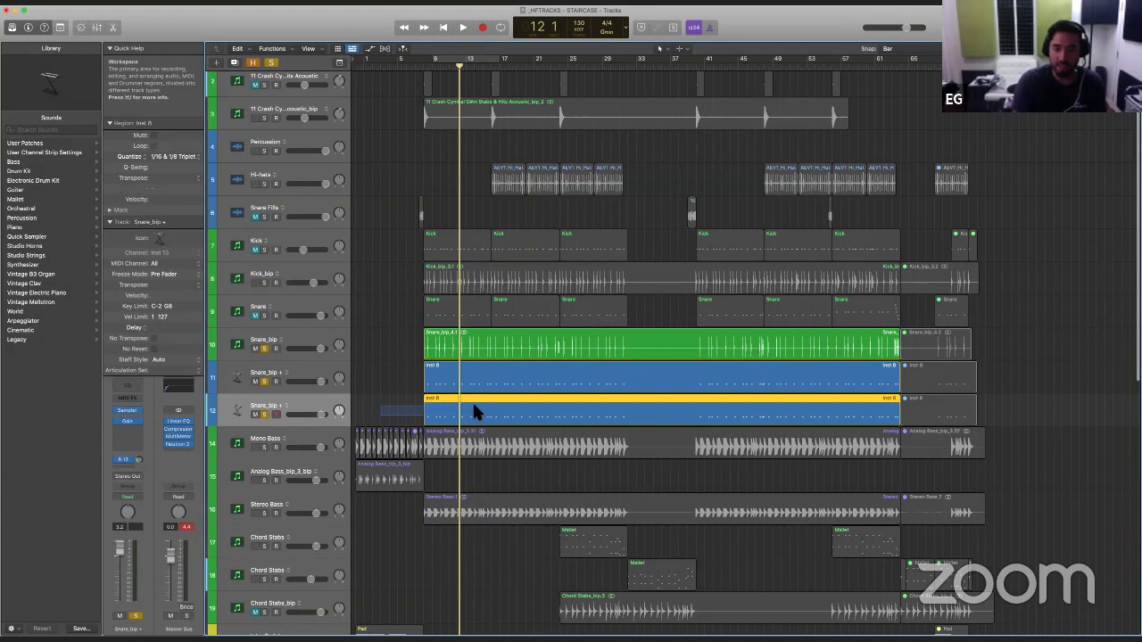
left_click(323, 401)
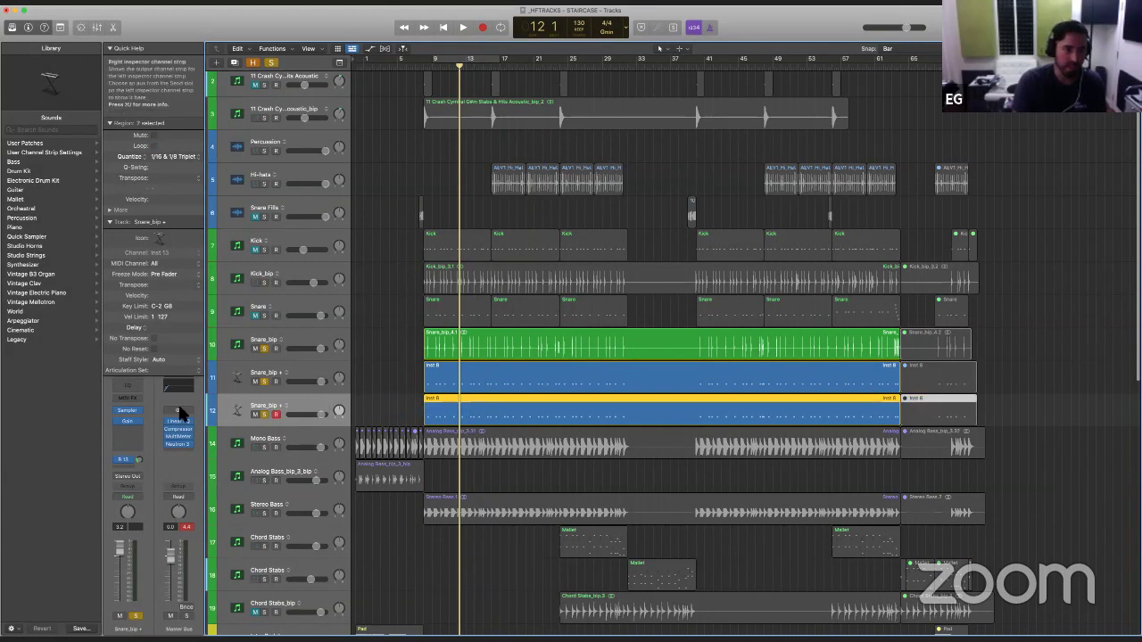
Step: Open the Sampler instrument on the duplicated snare track and set its window view to 100%
left_click(124, 417)
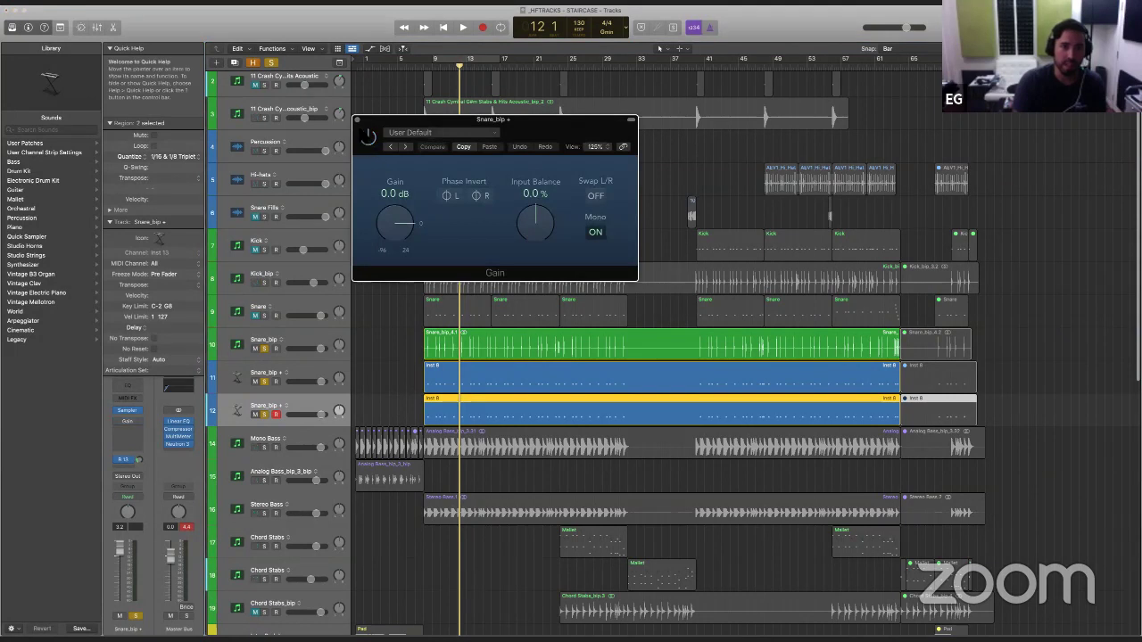
left_click(124, 420)
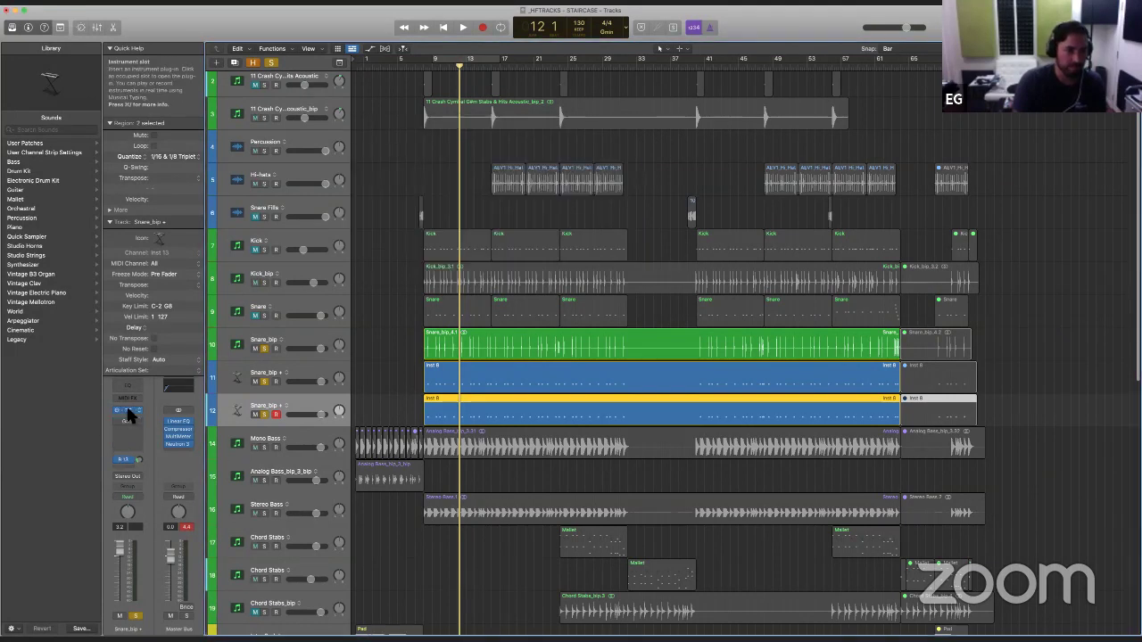
left_click(129, 412)
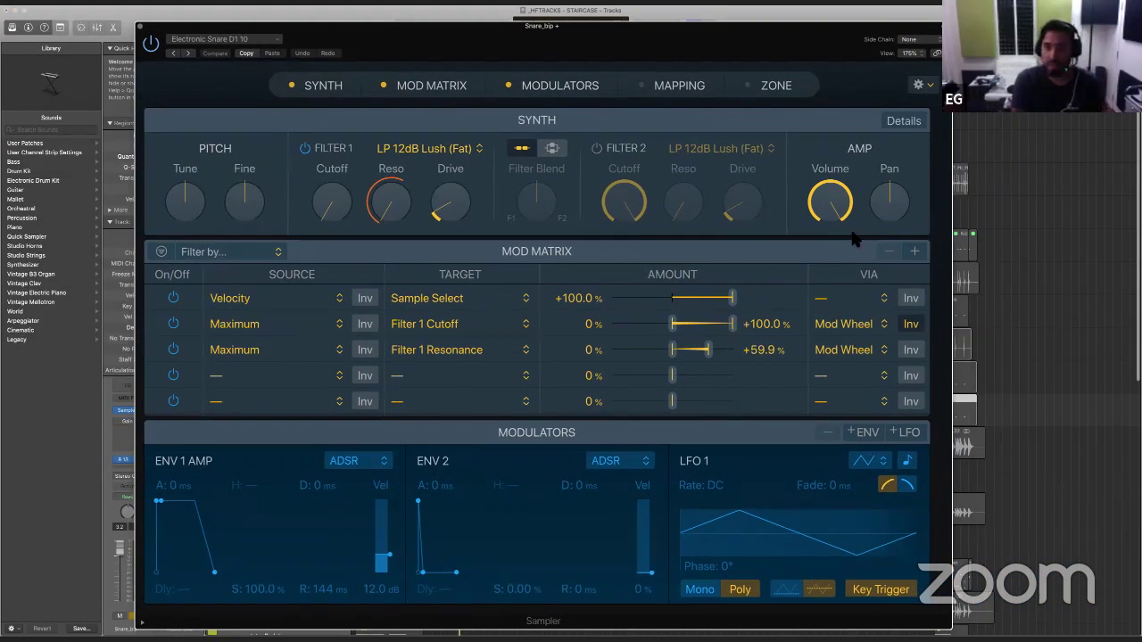
left_click(910, 53)
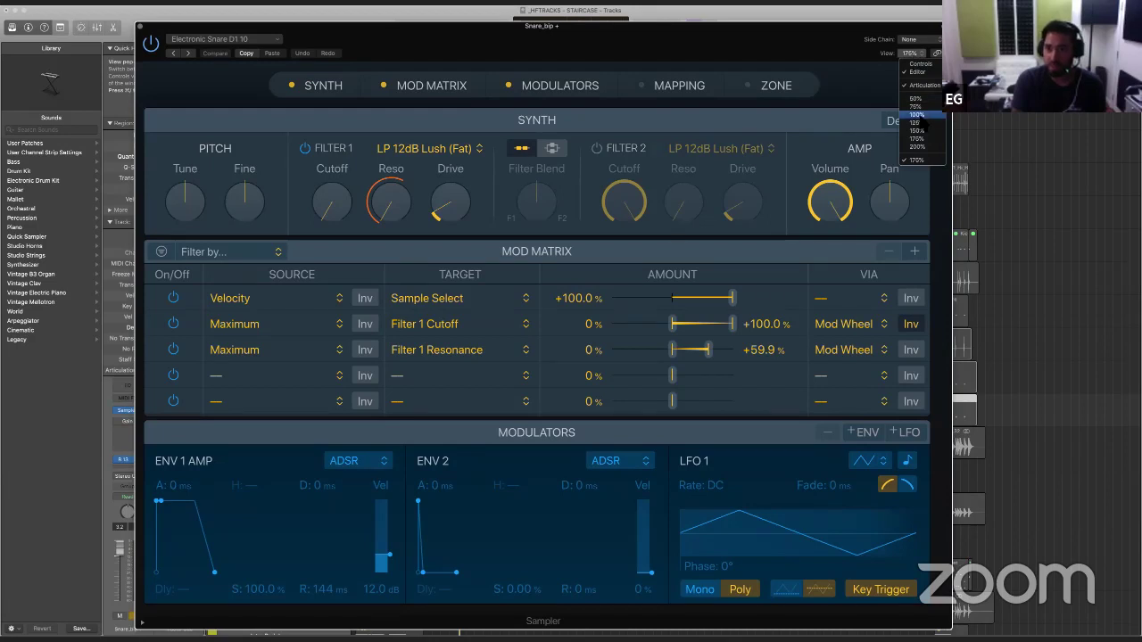
left_click(919, 124)
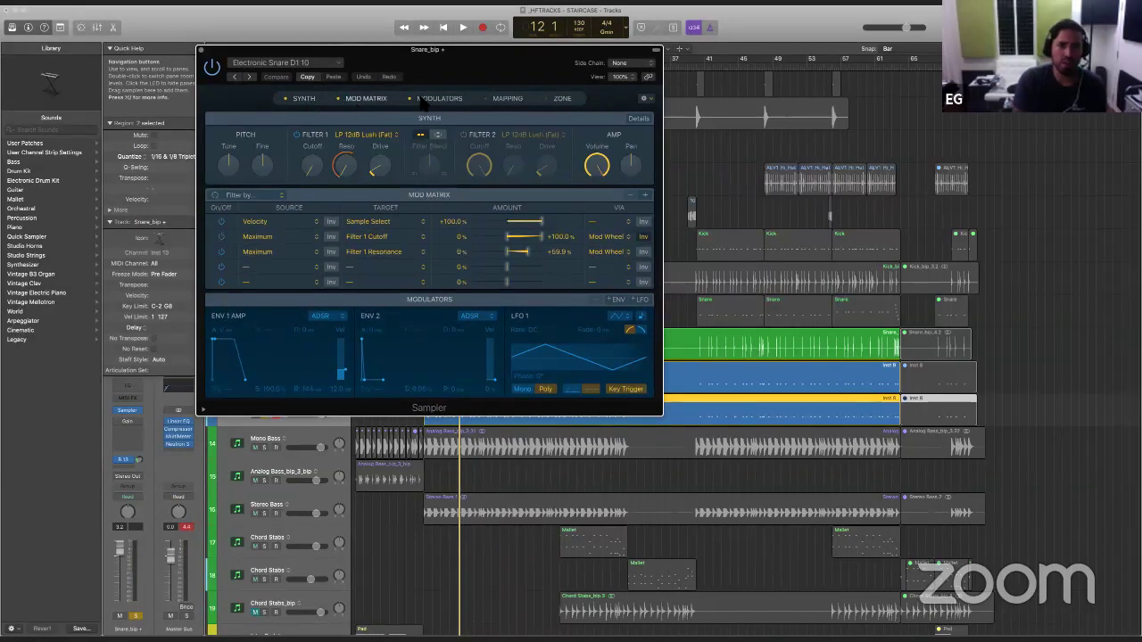
Step: Look through the Sampler's Mapping, Zone, Synth and Mod Matrix sections for the electronic snare
left_click(499, 98)
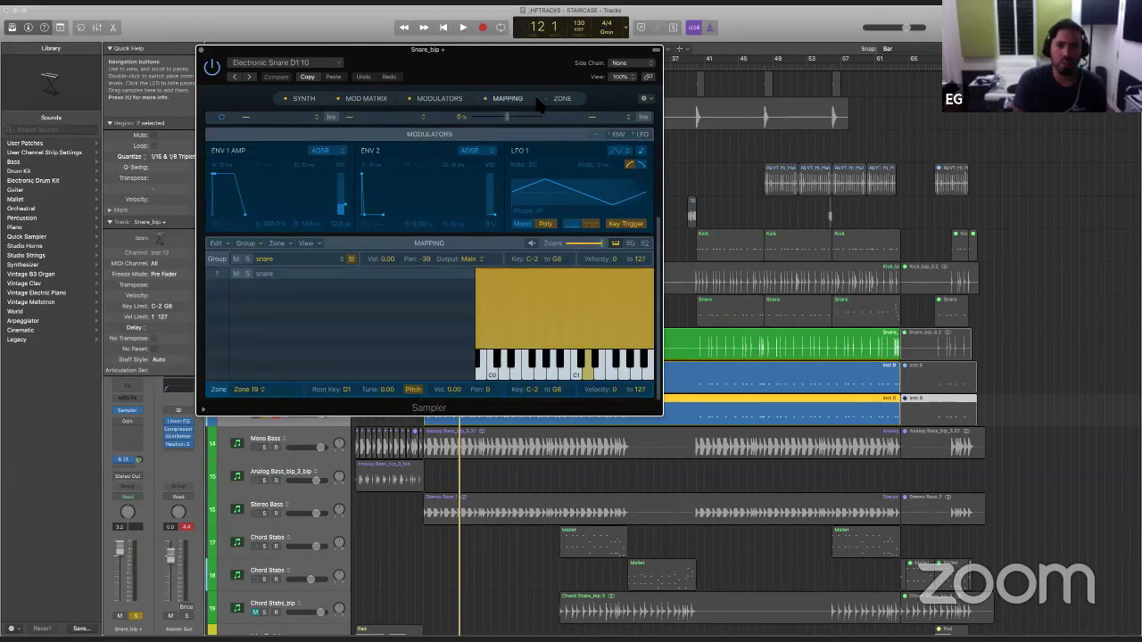
left_click(545, 99)
left_click(320, 104)
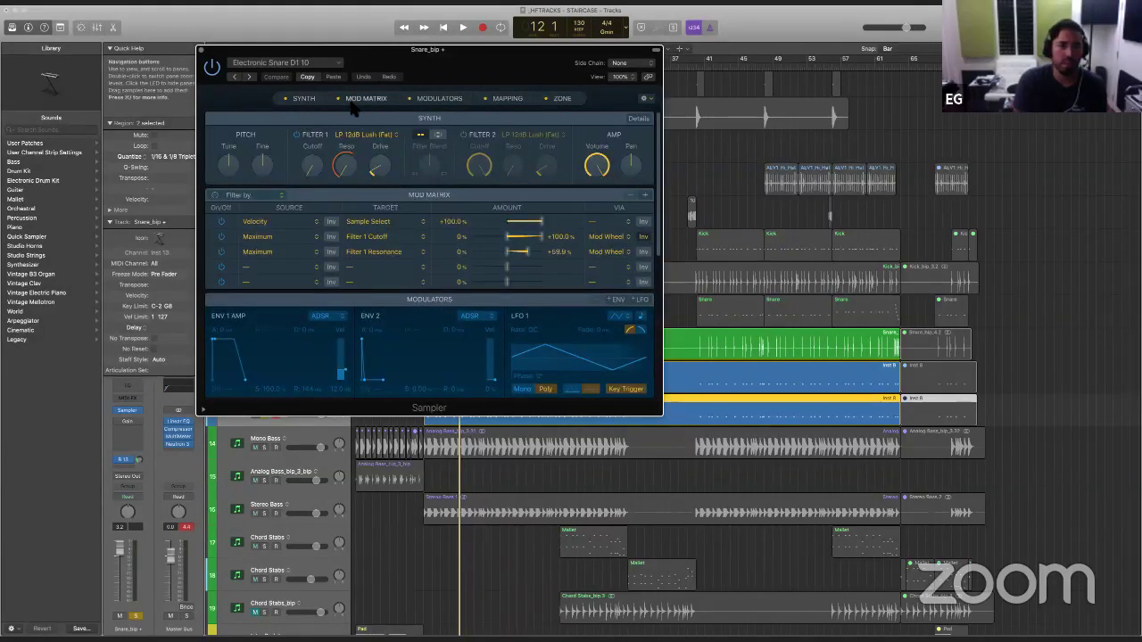
left_click(361, 98)
Step: Load the Electronic Snare D1 1 preset from the single-drum electronic snares into the duplicated track's Sampler, moving its window off the track headers
left_click(297, 64)
mouse_move(311, 278)
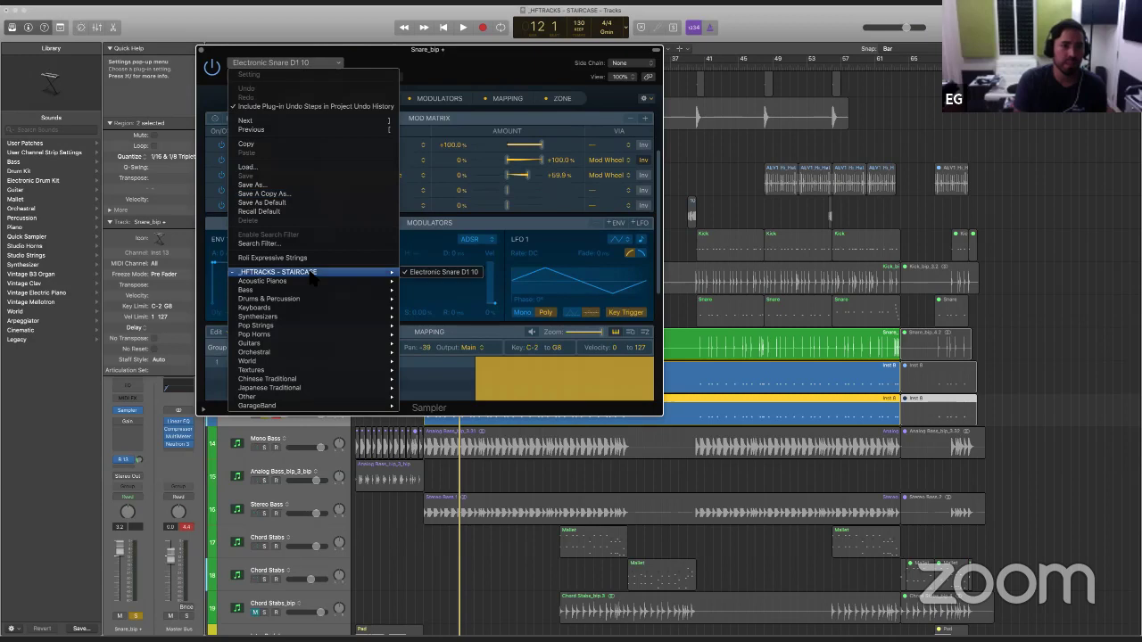
mouse_move(313, 298)
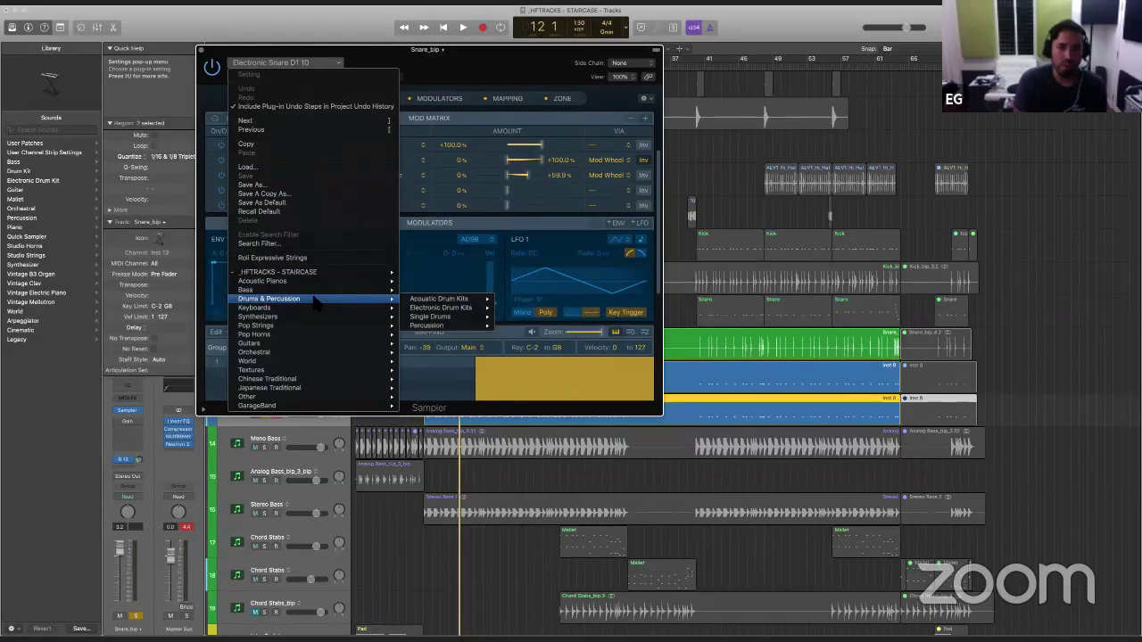
mouse_move(481, 308)
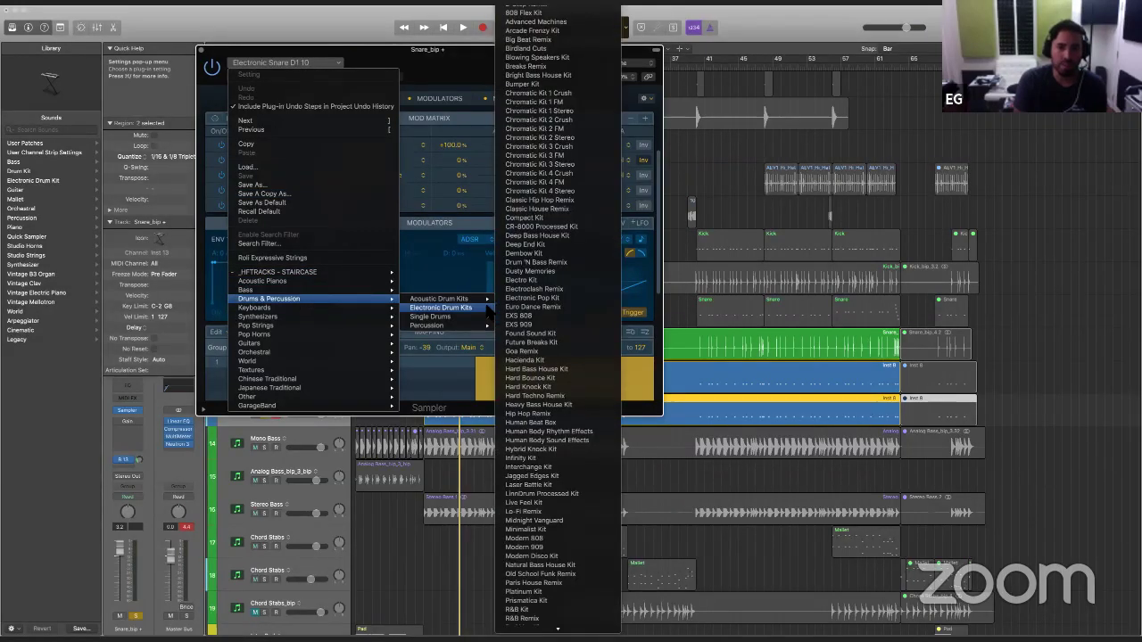
mouse_move(446, 317)
mouse_move(543, 329)
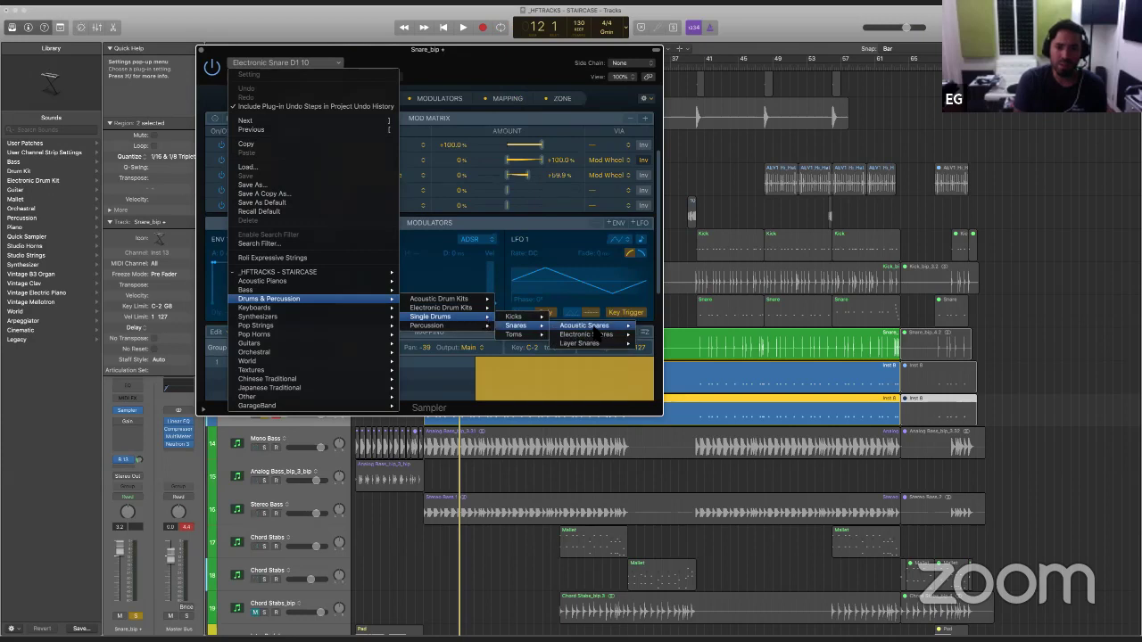
mouse_move(587, 334)
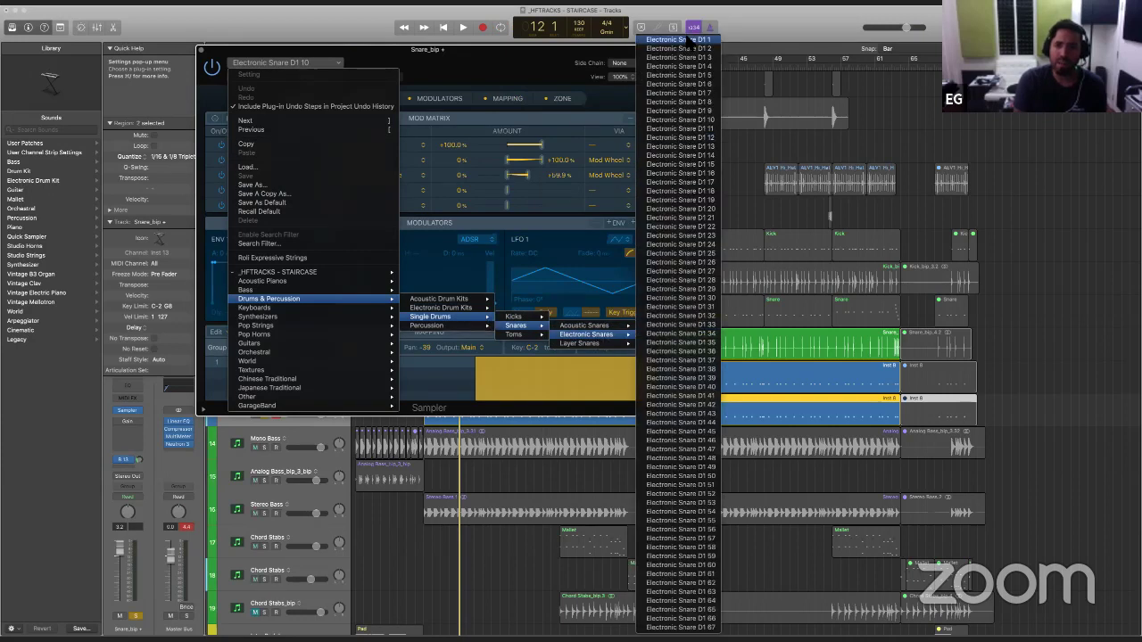
left_click(449, 79)
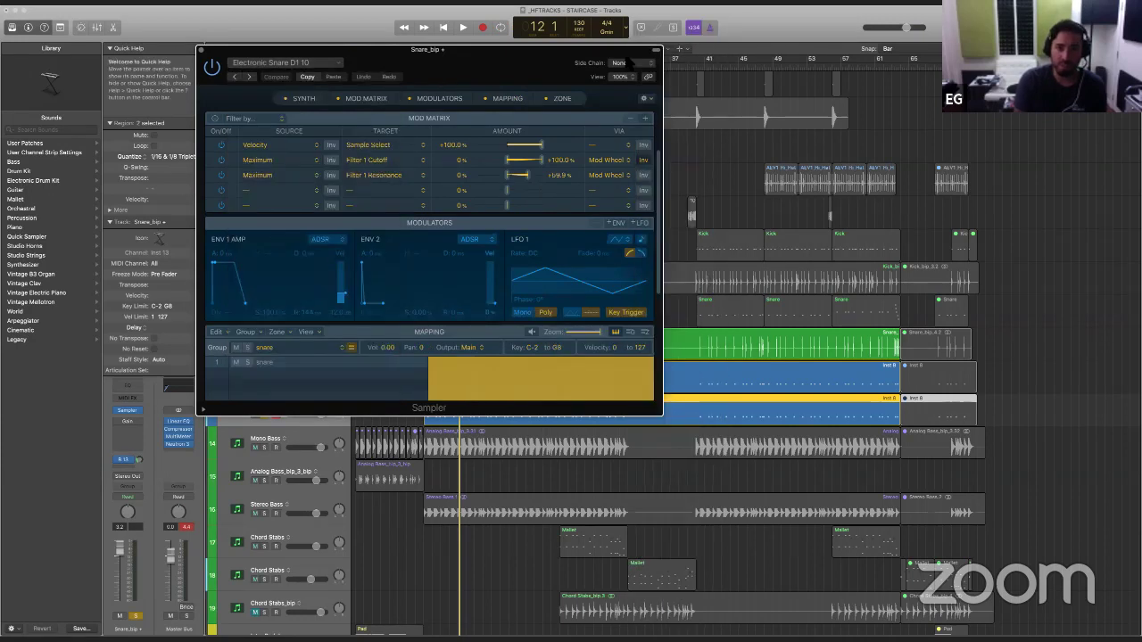
left_click_drag(643, 49, 919, 16)
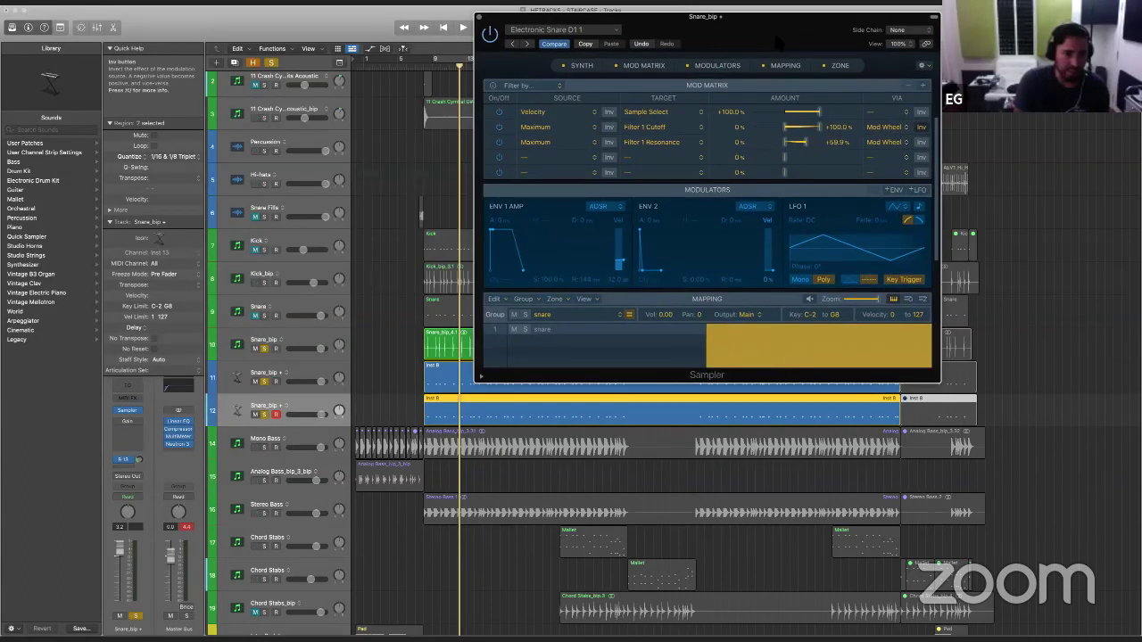
Step: Audition duplicated snare track 12 alone and in the full mix, and lower its volume to just under 3 dB
left_click(265, 348)
left_click(264, 381)
key("space")
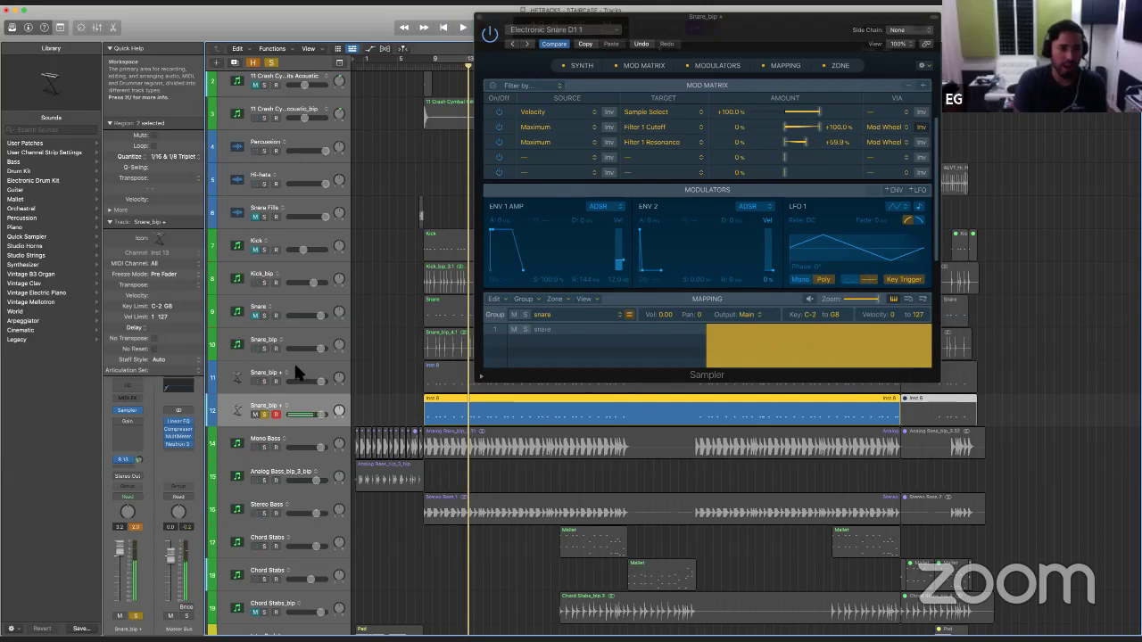
left_click(264, 414)
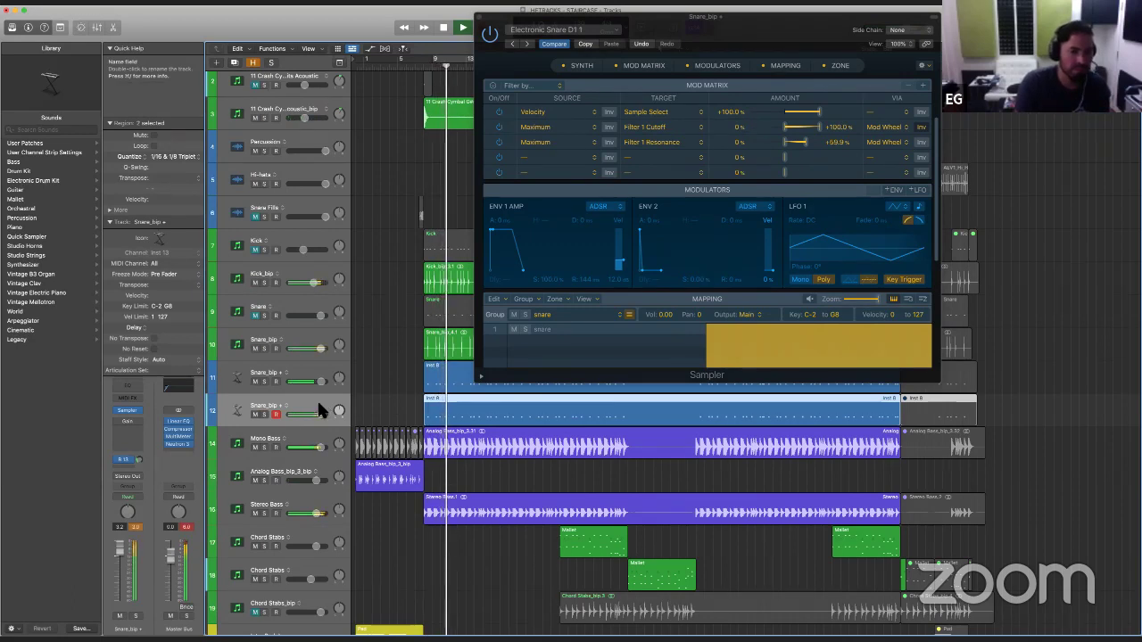
mouse_move(308, 416)
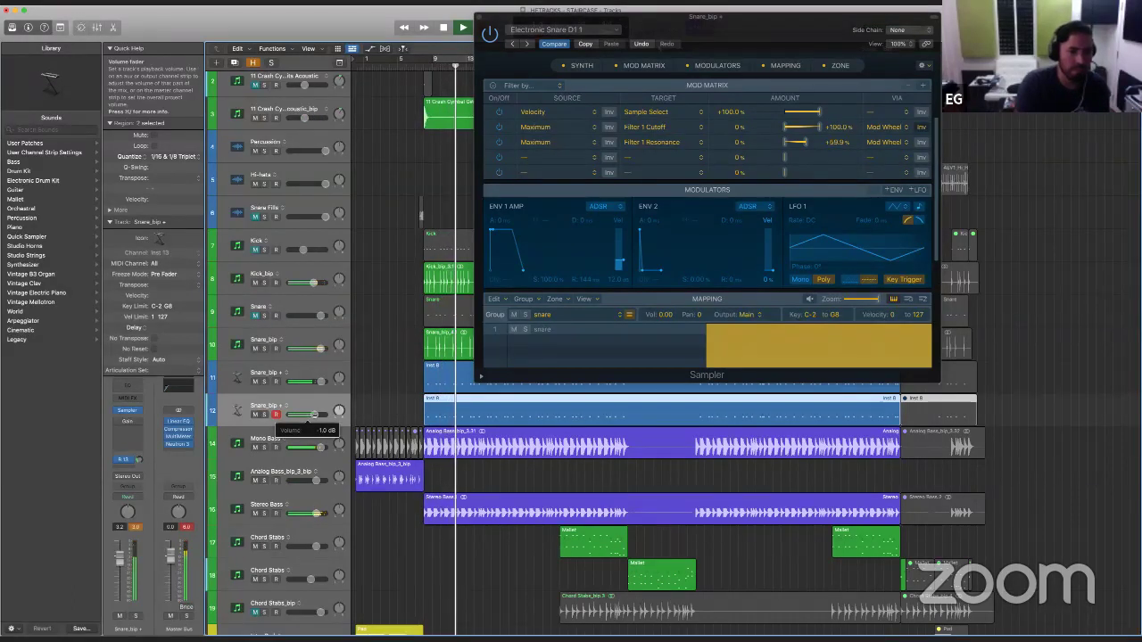
left_click_drag(308, 416, 312, 416)
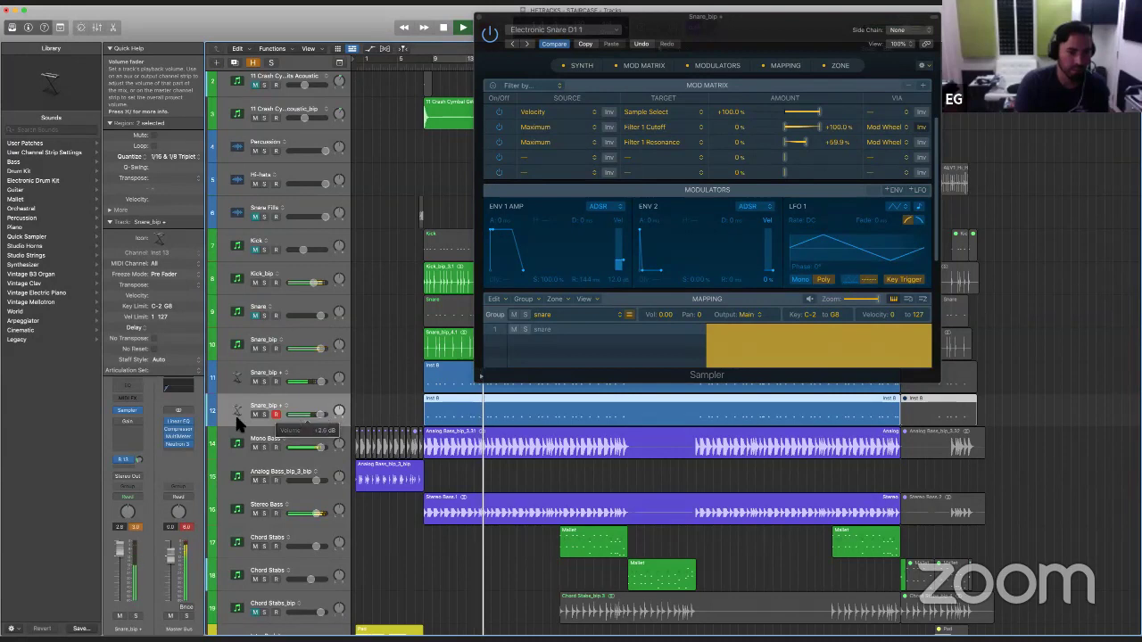
Step: Add a second send on the duplicated snare track, routed to Bus 1 (PC)
left_click(131, 445)
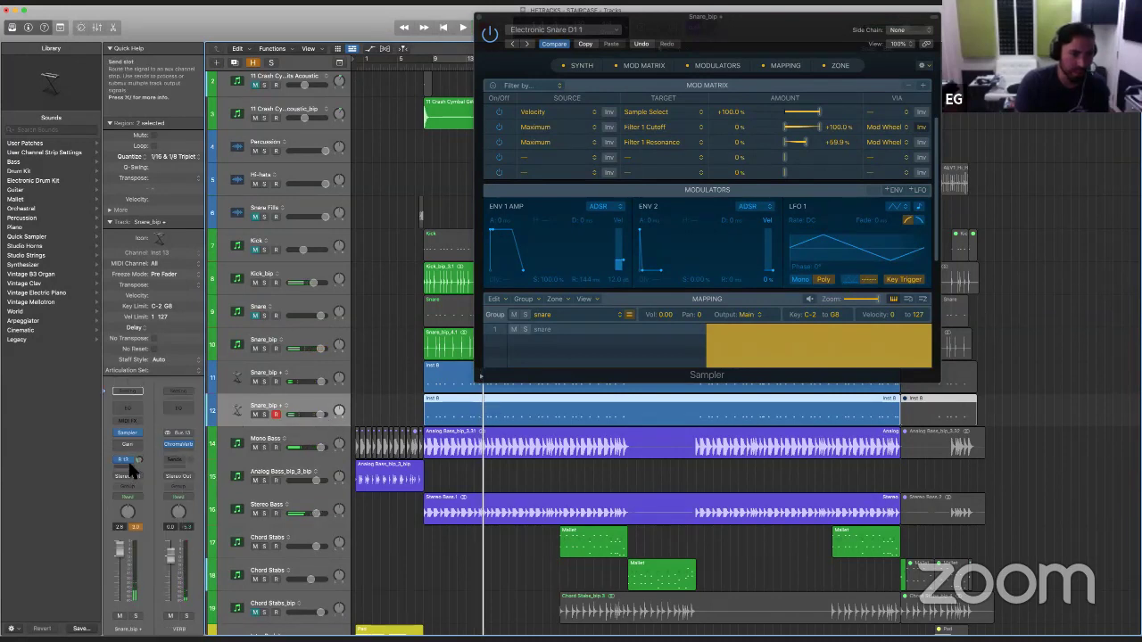
left_click(128, 458)
left_click(130, 465)
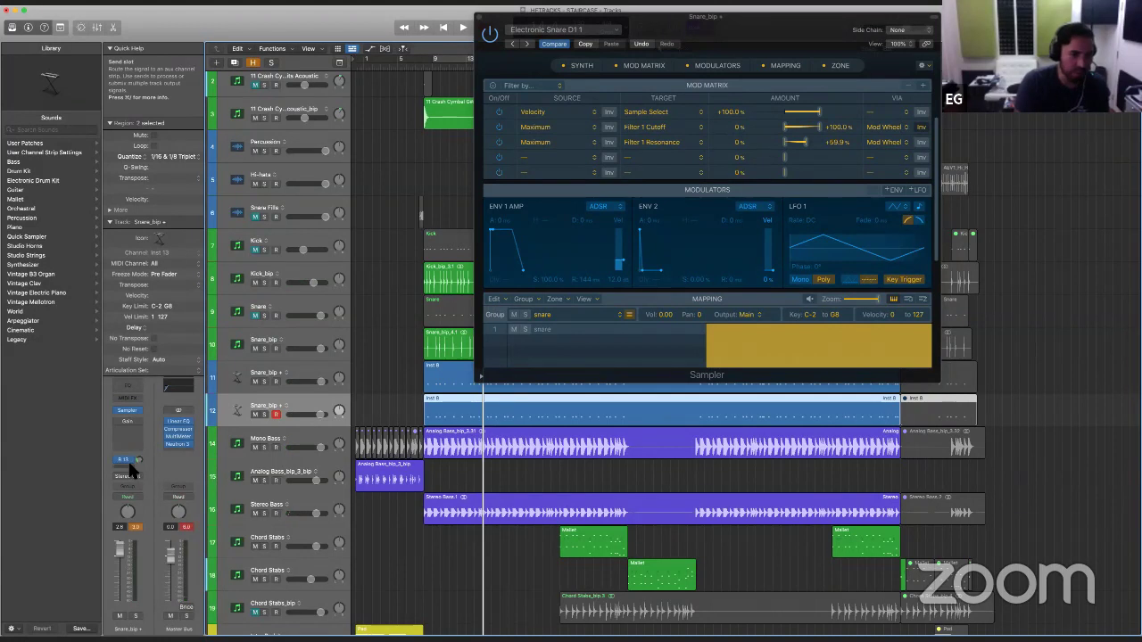
left_click(129, 465)
mouse_move(133, 480)
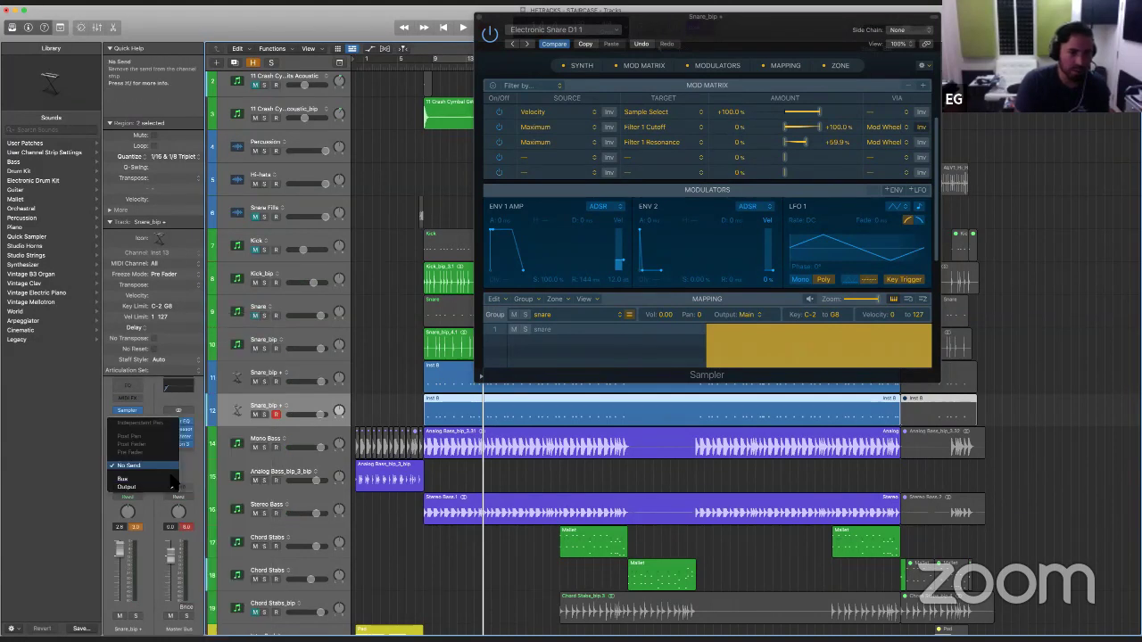
left_click(234, 318)
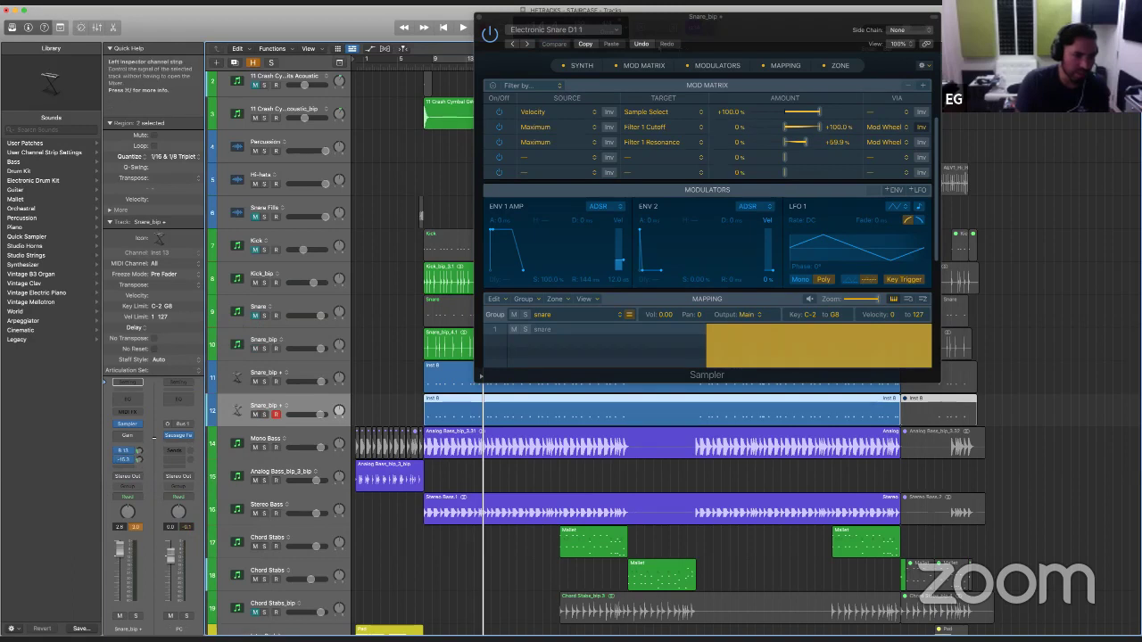
Step: Solo the three snare tracks 10 to 12 and raise track 12's Bus 1 send level during playback
left_click(413, 416)
key("space")
left_click_drag(266, 347, 269, 409)
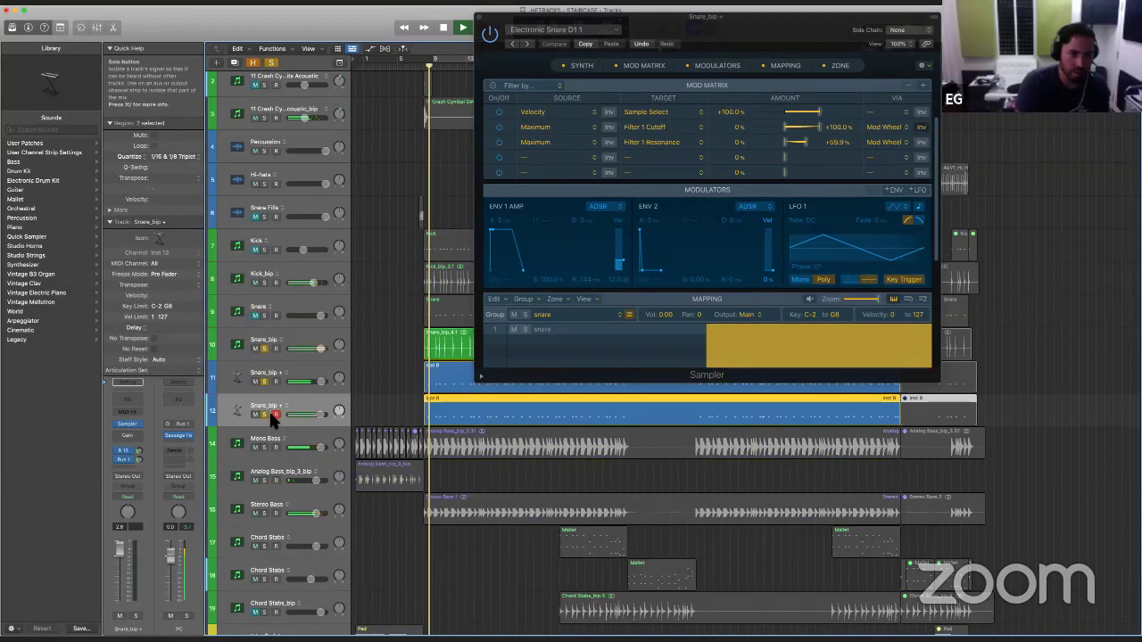
left_click_drag(140, 454, 140, 467)
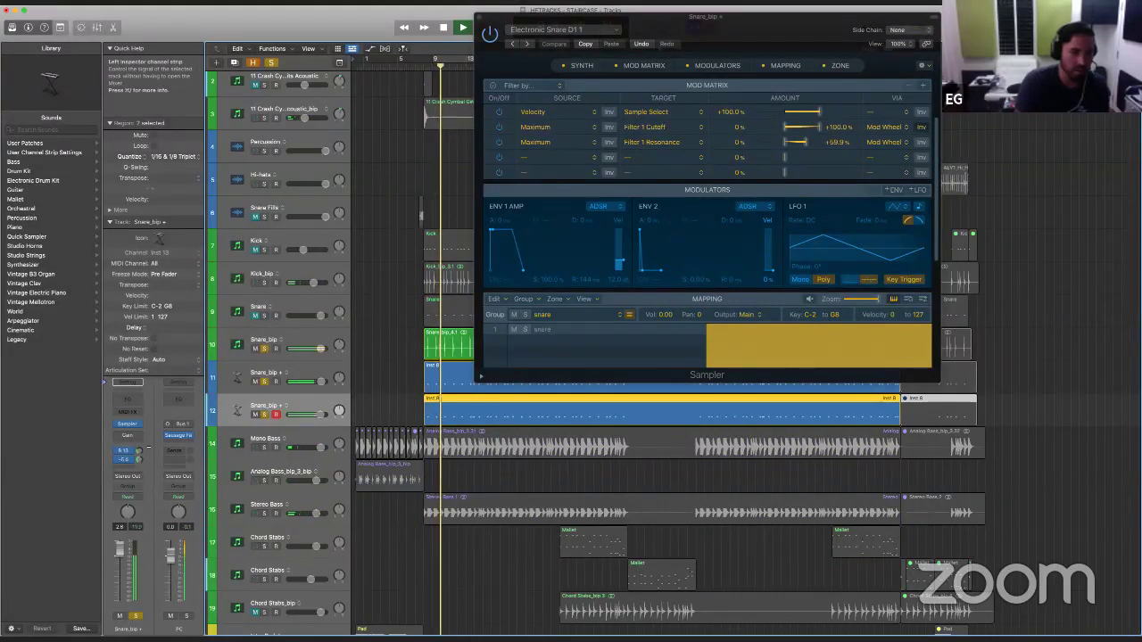
Step: Compare the snare layers with and without track 12, and adjust its sends to Bus 1 and the VERB bus
left_click(264, 414)
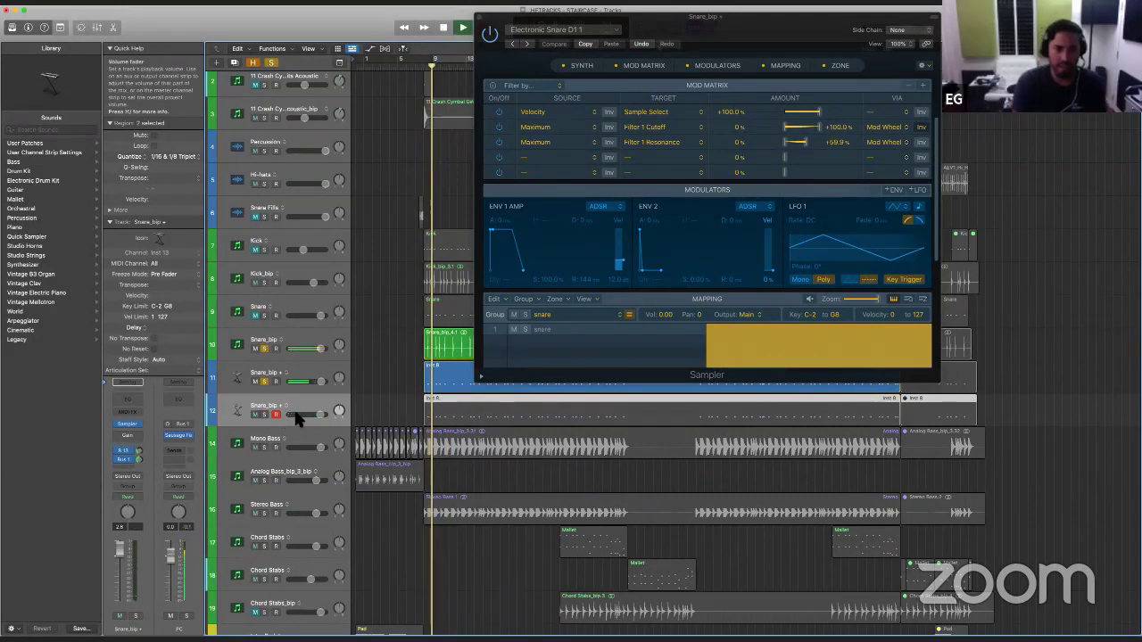
left_click(265, 414)
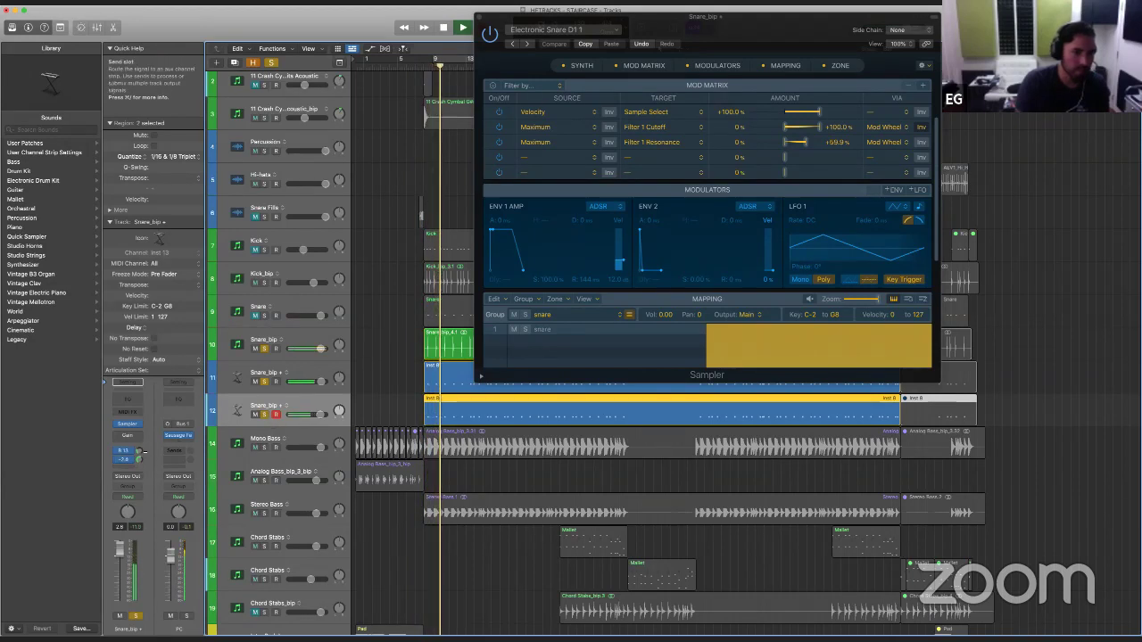
left_click(127, 452)
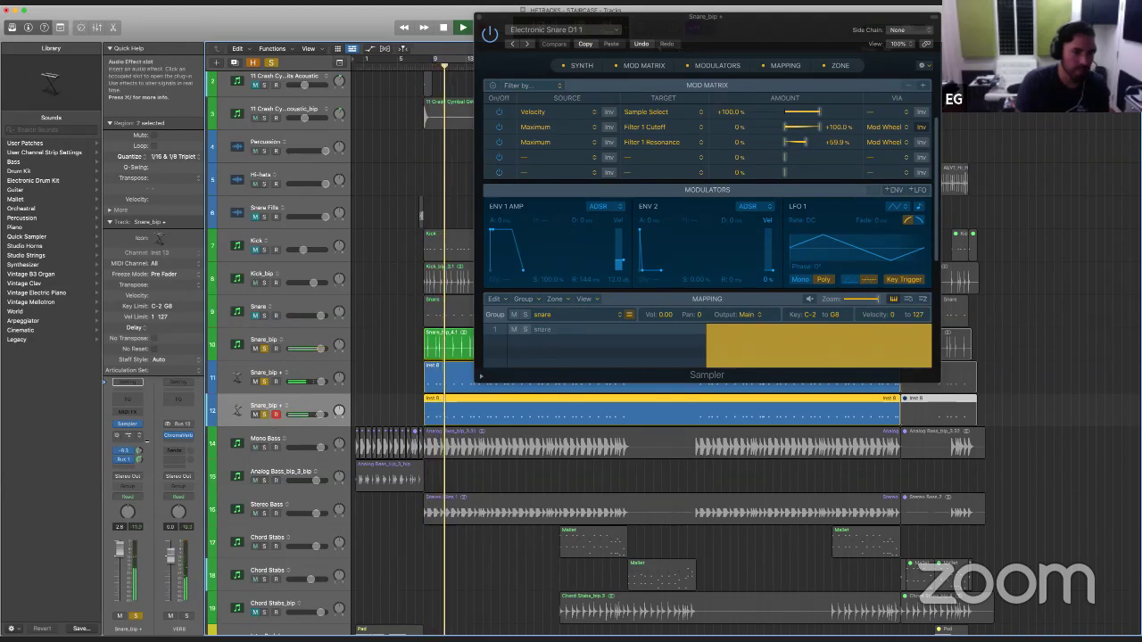
Step: Insert the stock Compressor on the VERB bus and set it to the Vintage FET model
left_click(181, 446)
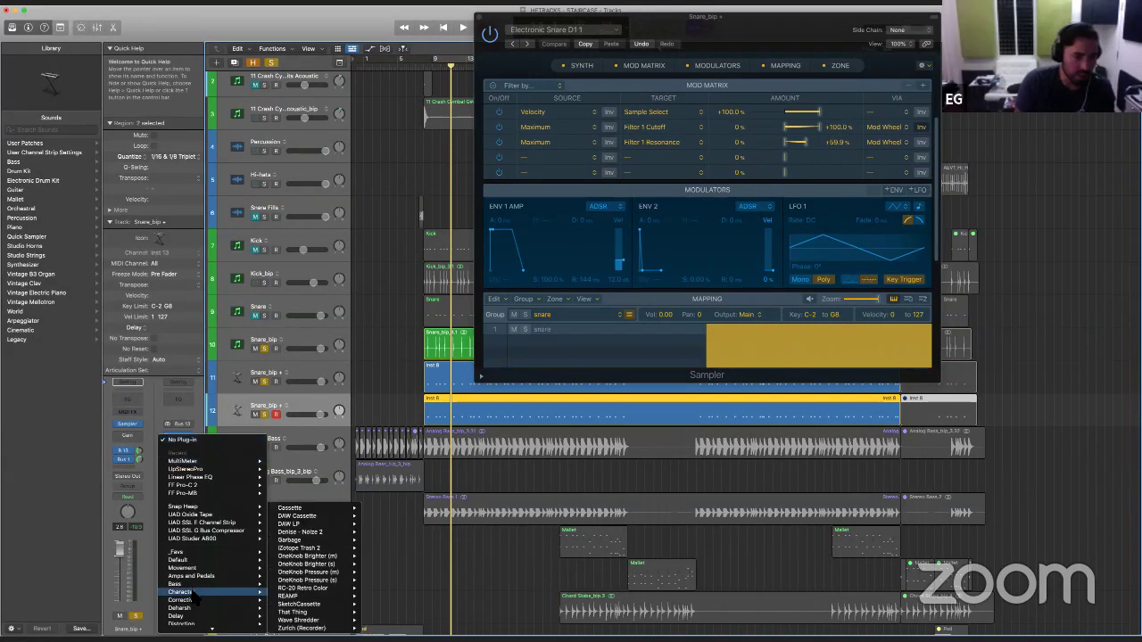
scroll(210, 595, "down", 2)
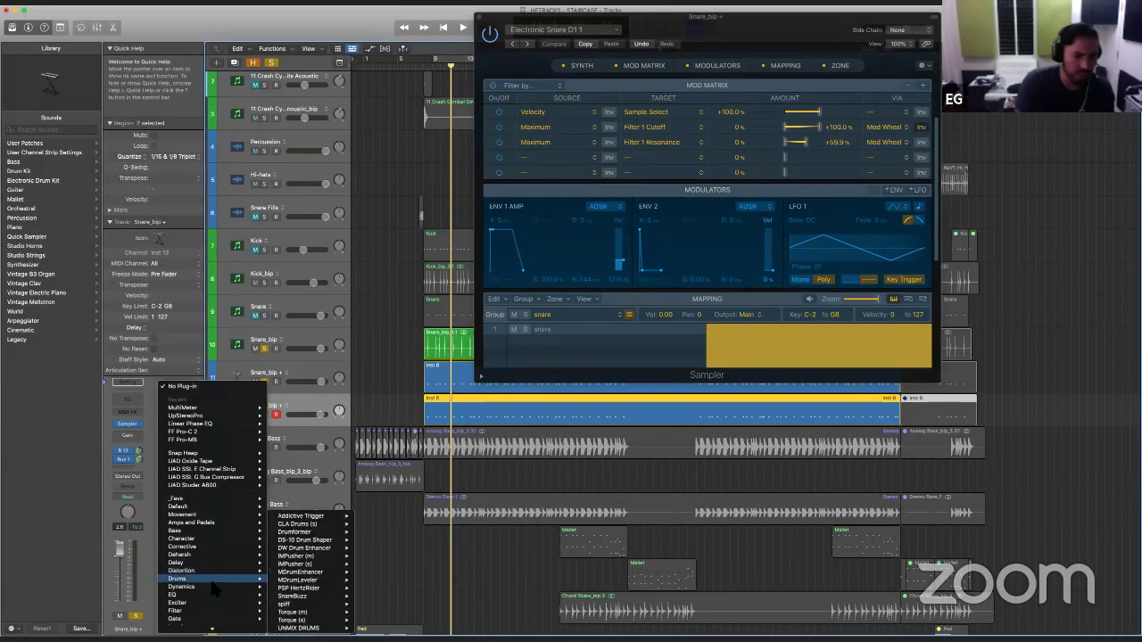
mouse_move(214, 586)
mouse_move(339, 479)
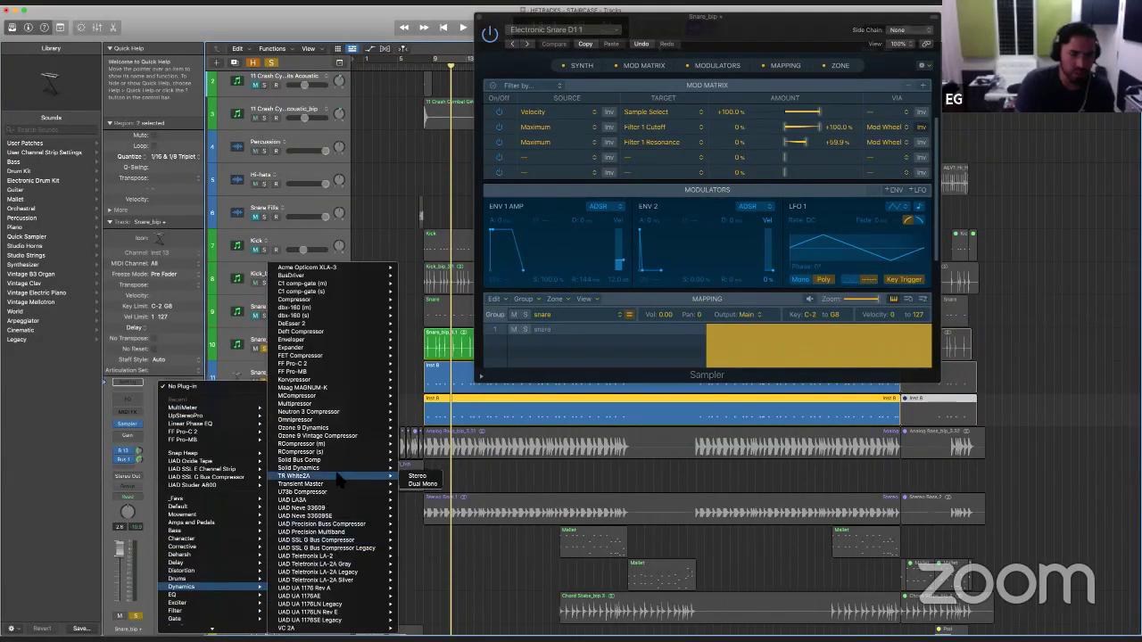
mouse_move(350, 354)
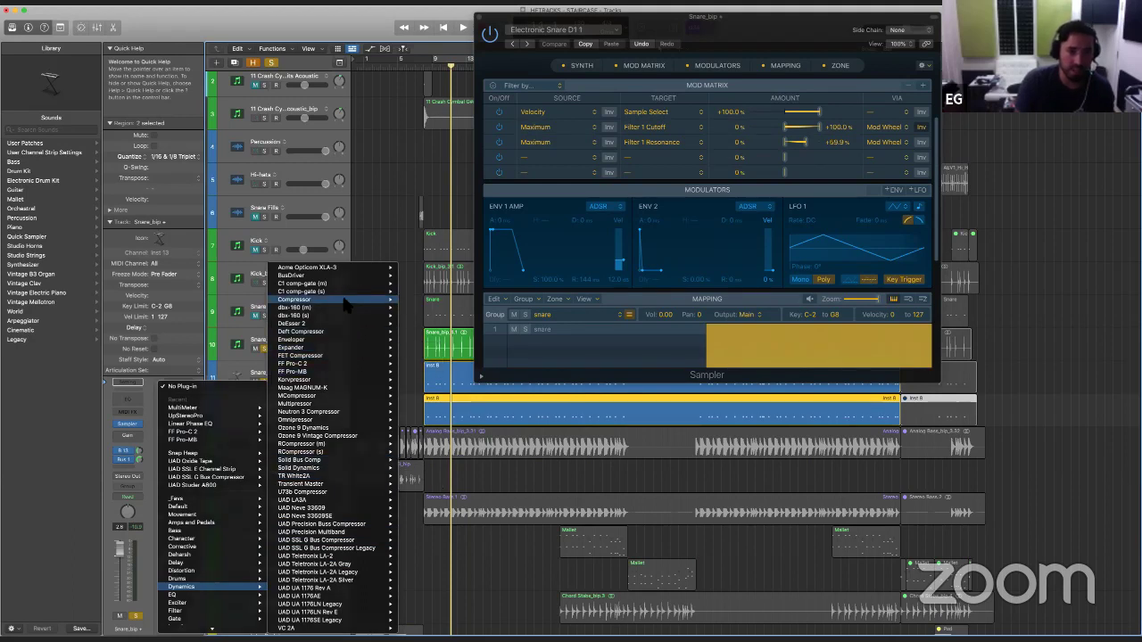
key("Escape")
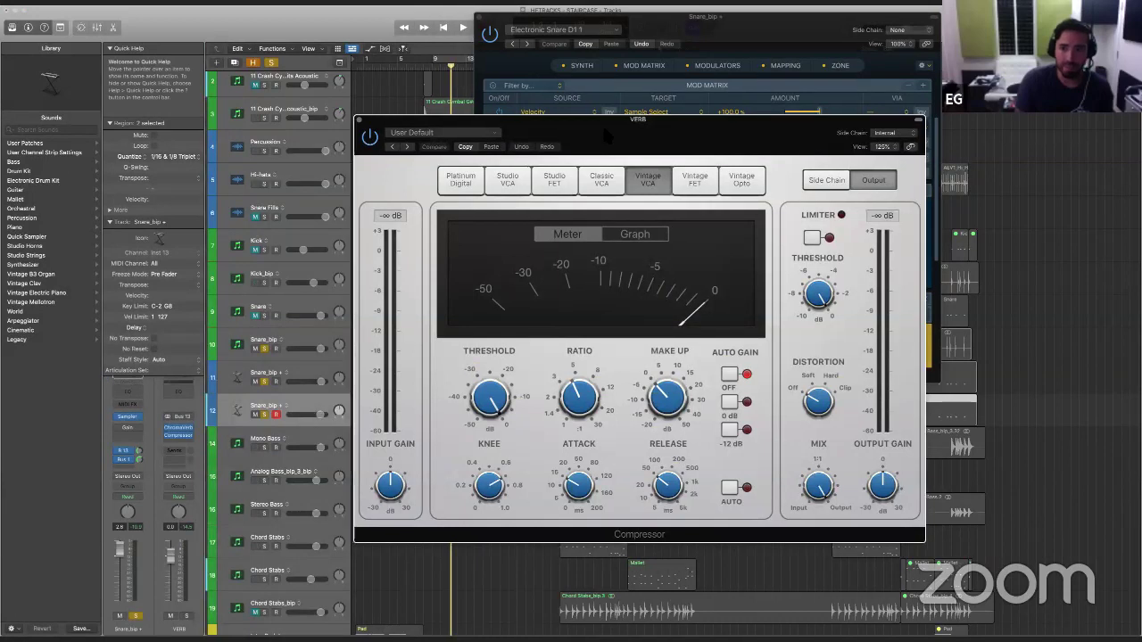
left_click_drag(602, 124, 620, 116)
left_click(713, 173)
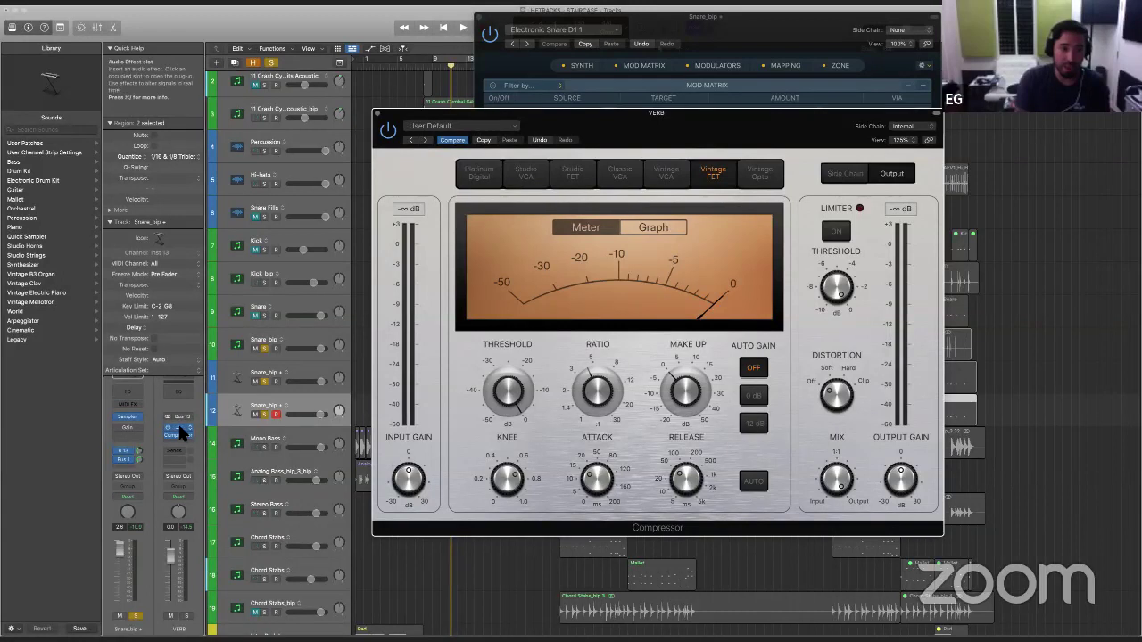
Step: Place the Compressor before the ChromaVerb on the VERB bus and lower its threshold to about -34 dB during playback
left_click_drag(181, 432, 181, 448)
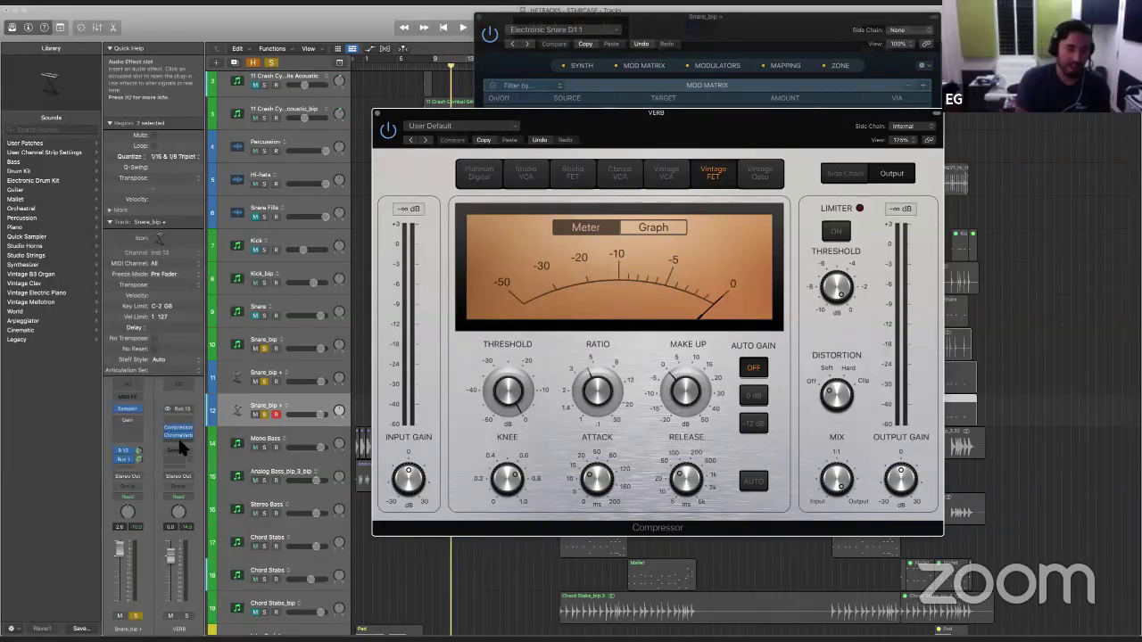
left_click_drag(410, 121, 524, 134)
key("space")
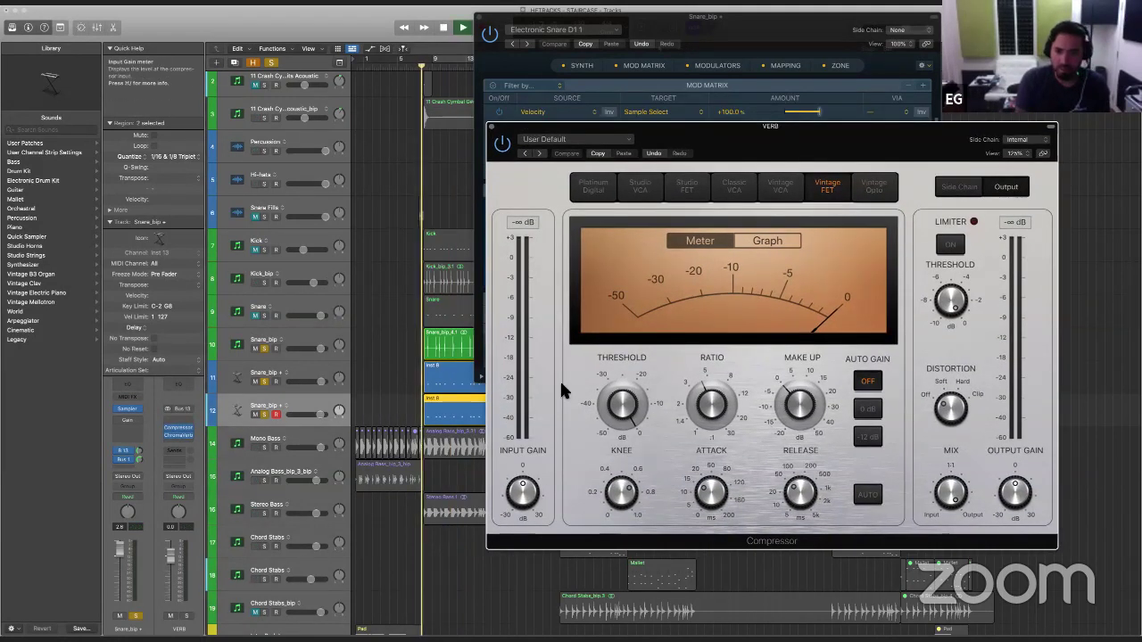
left_click_drag(621, 406, 617, 454)
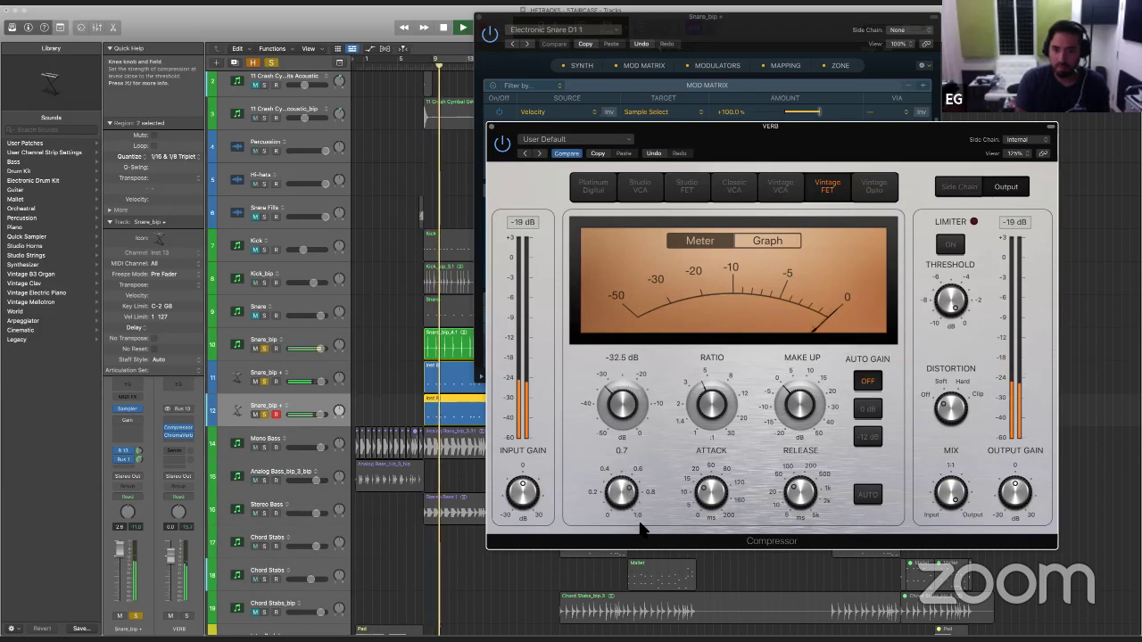
mouse_move(797, 403)
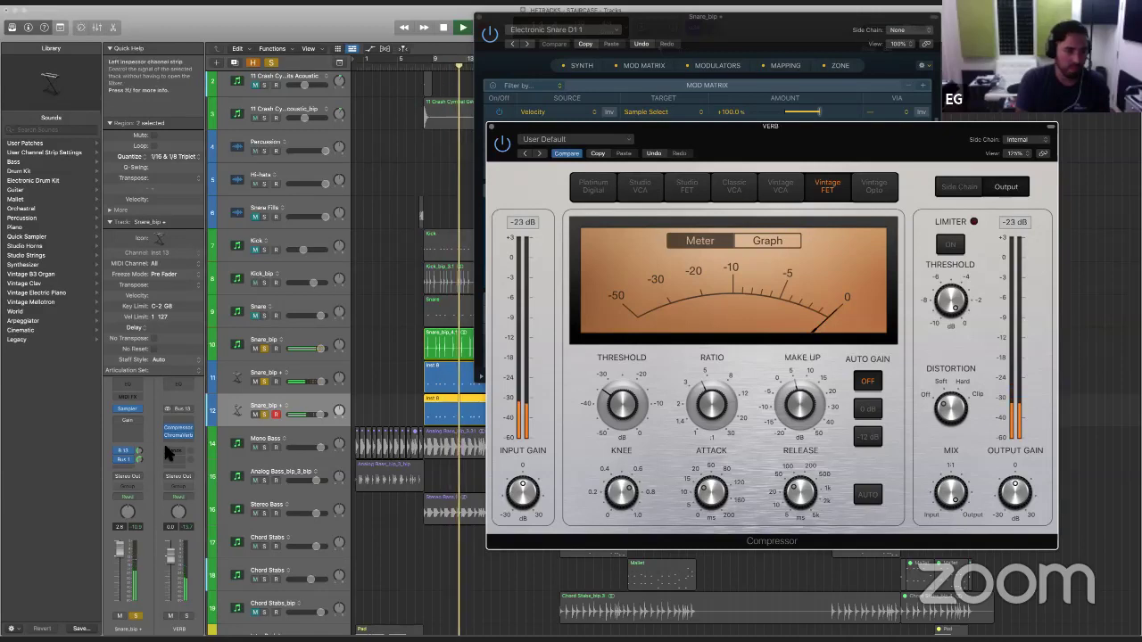
Step: Return the Compressor to after the ChromaVerb, and raise its make-up gain and distortion toward Soft while the snares play
key("space")
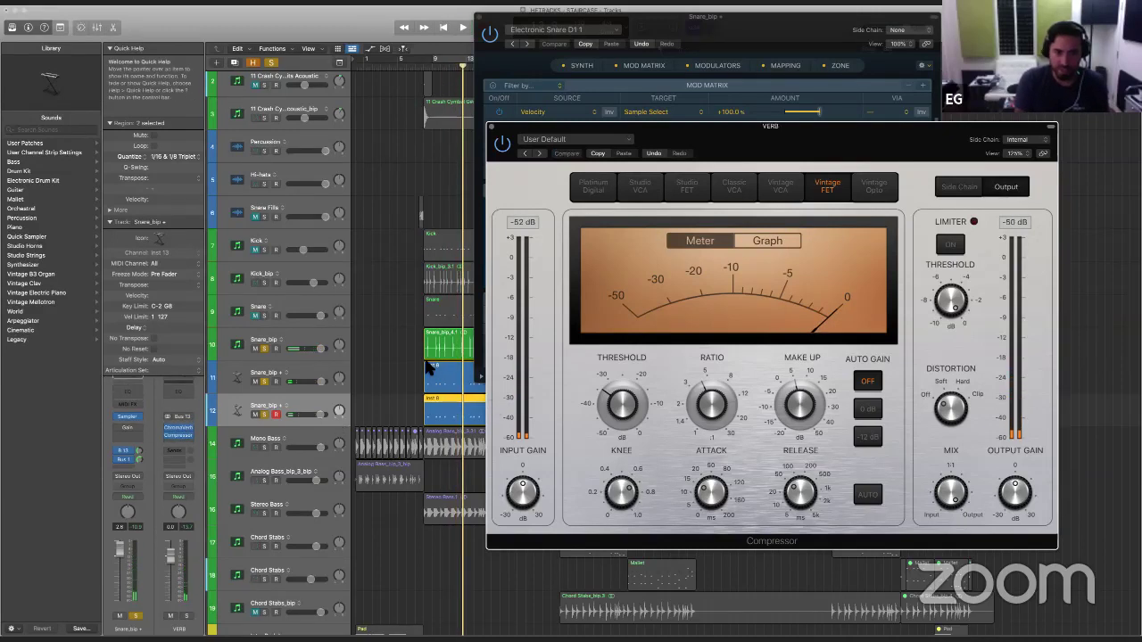
key("space")
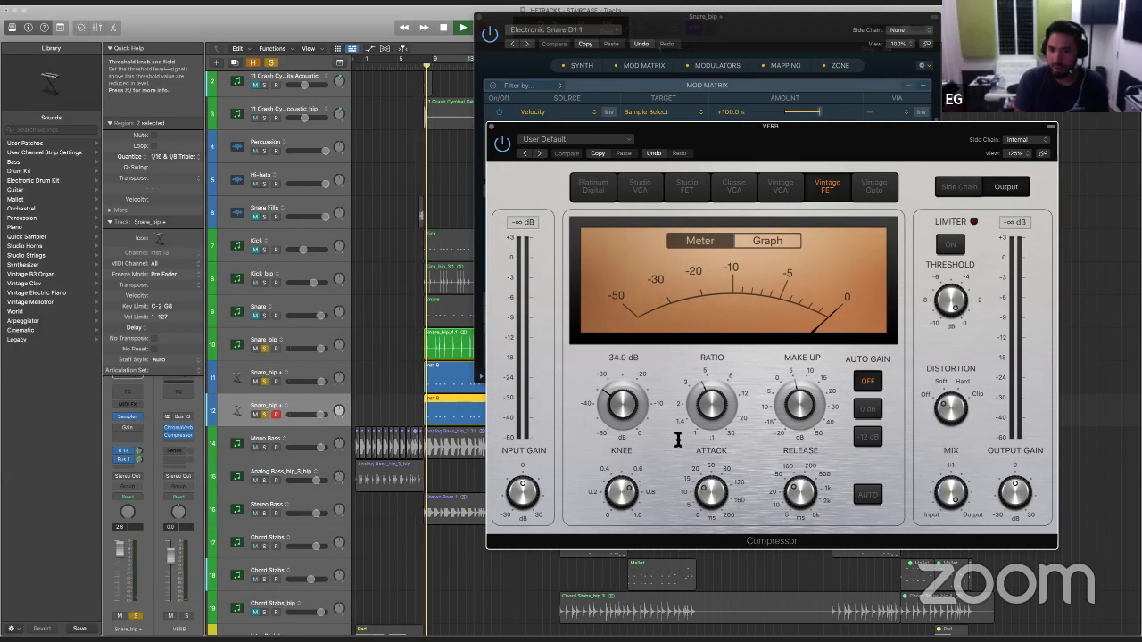
left_click_drag(799, 409, 797, 406)
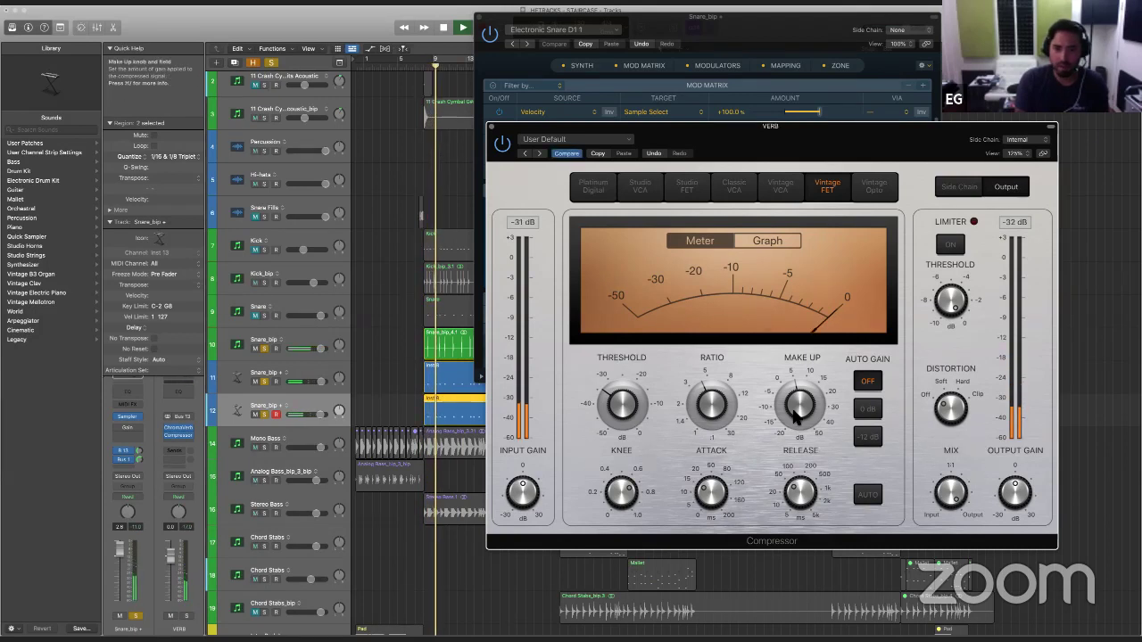
key("space")
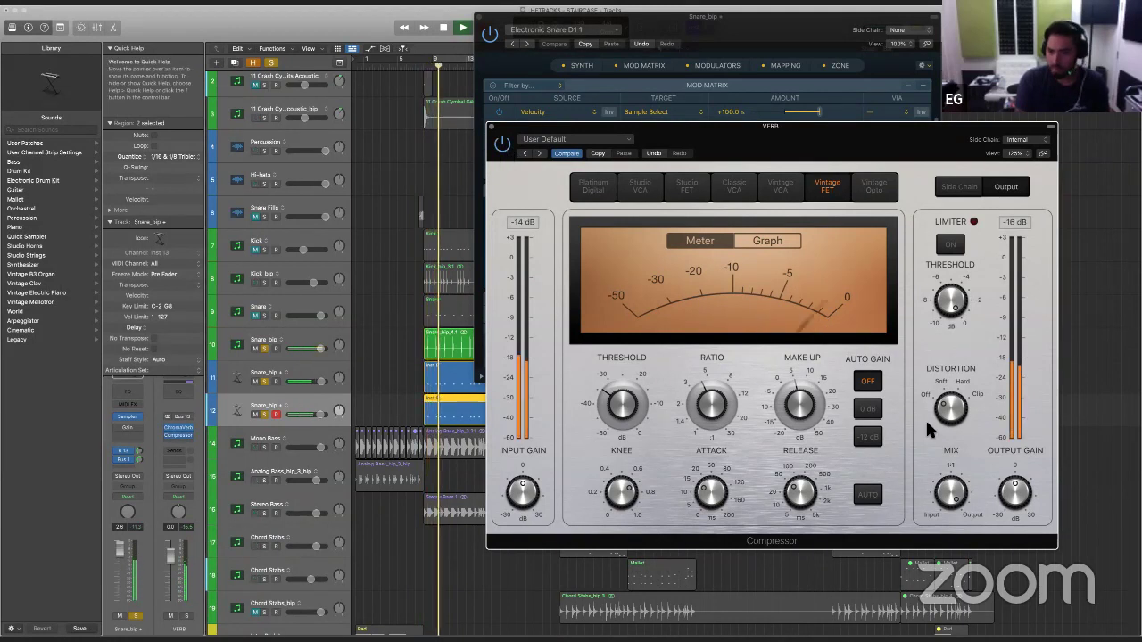
key("space")
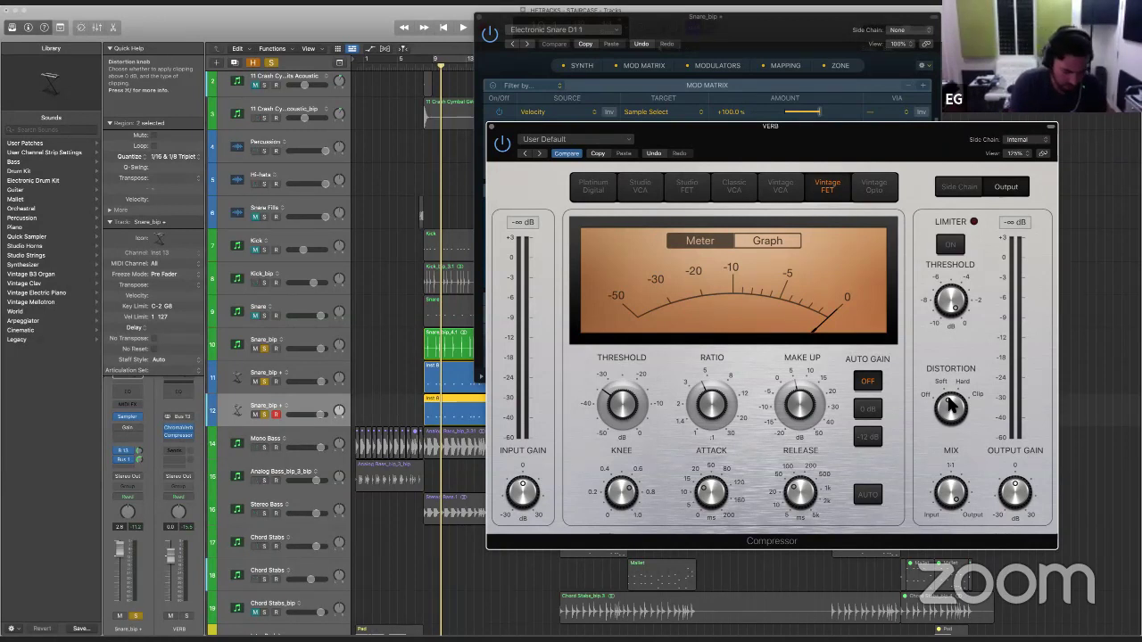
Step: Save the project, and set the duplicated snare on track 12 to 0.3 dB volume while the full mix plays
key("ctrl+s")
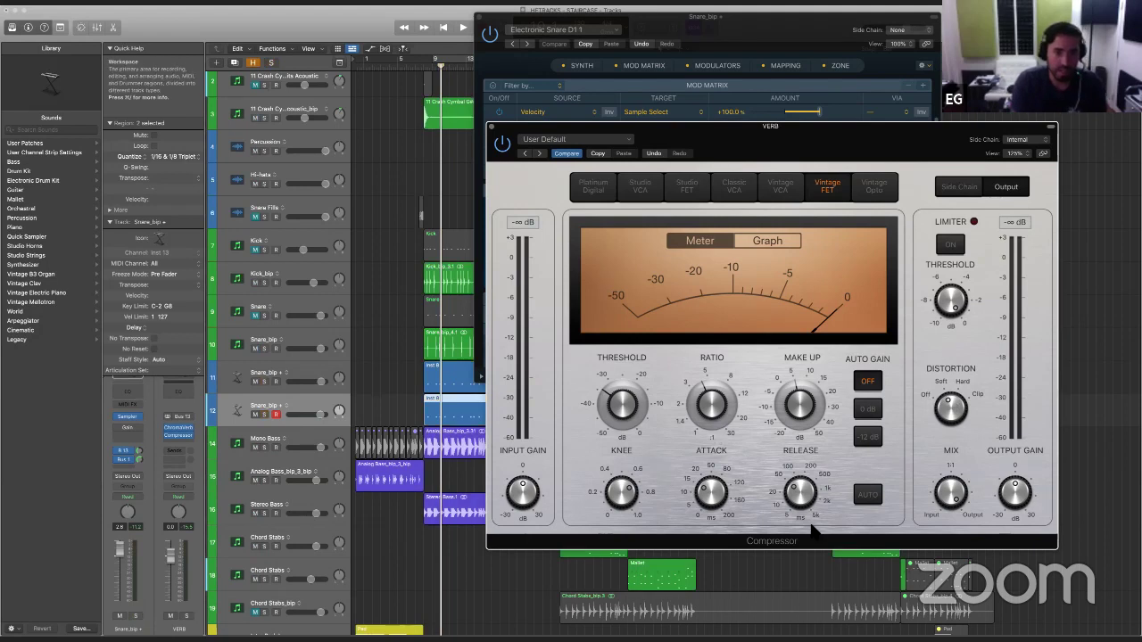
left_click(405, 360)
key("space")
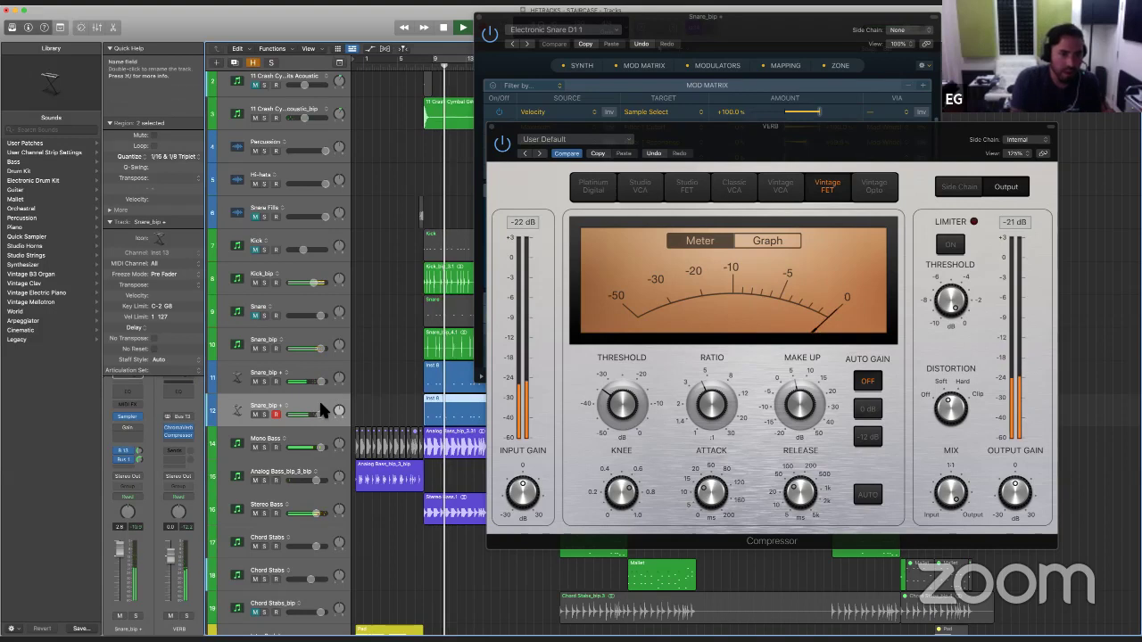
left_click_drag(306, 415, 312, 415)
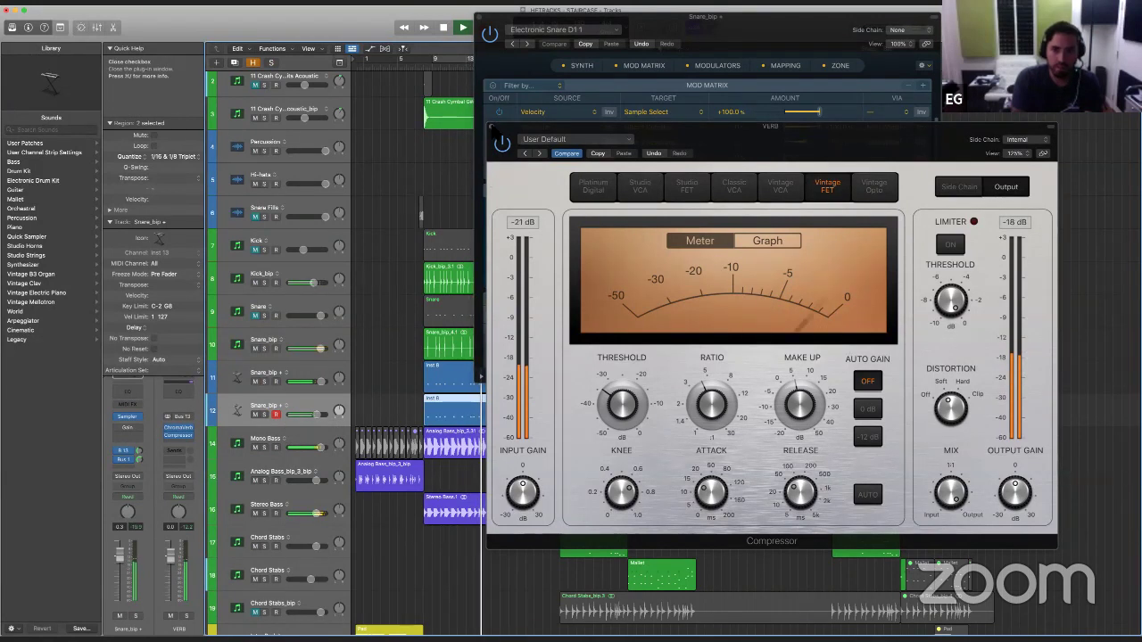
Step: Close the Compressor, examine the snare Sampler's modulation matrix and synth settings, and close the Sampler
left_click(493, 128)
left_click_drag(785, 18, 656, 149)
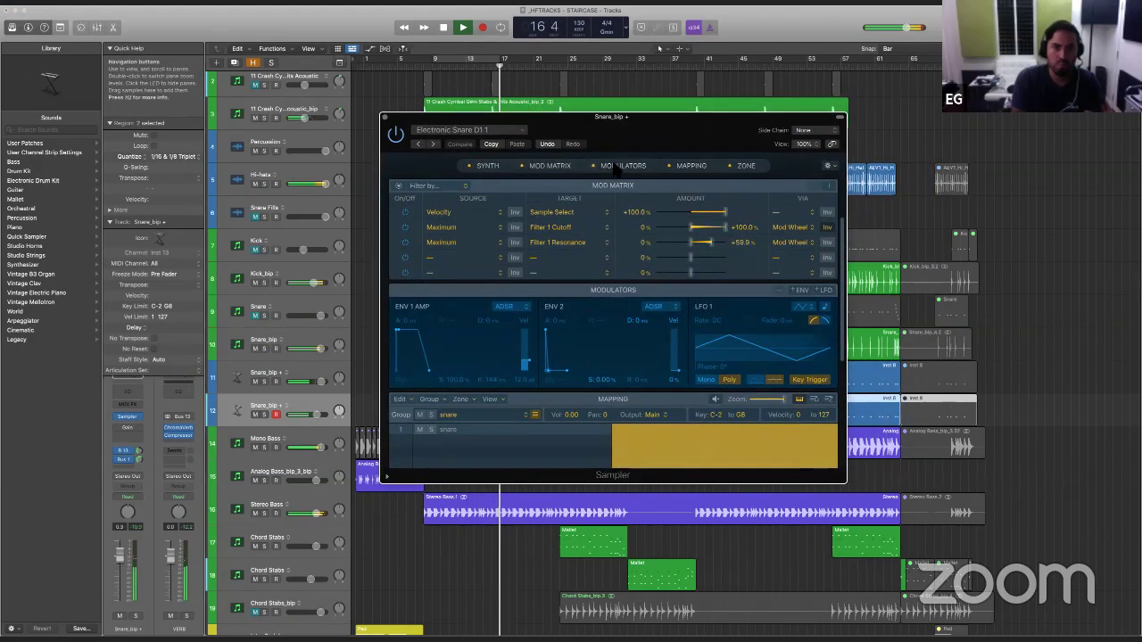
left_click(560, 169)
left_click(561, 170)
left_click(496, 167)
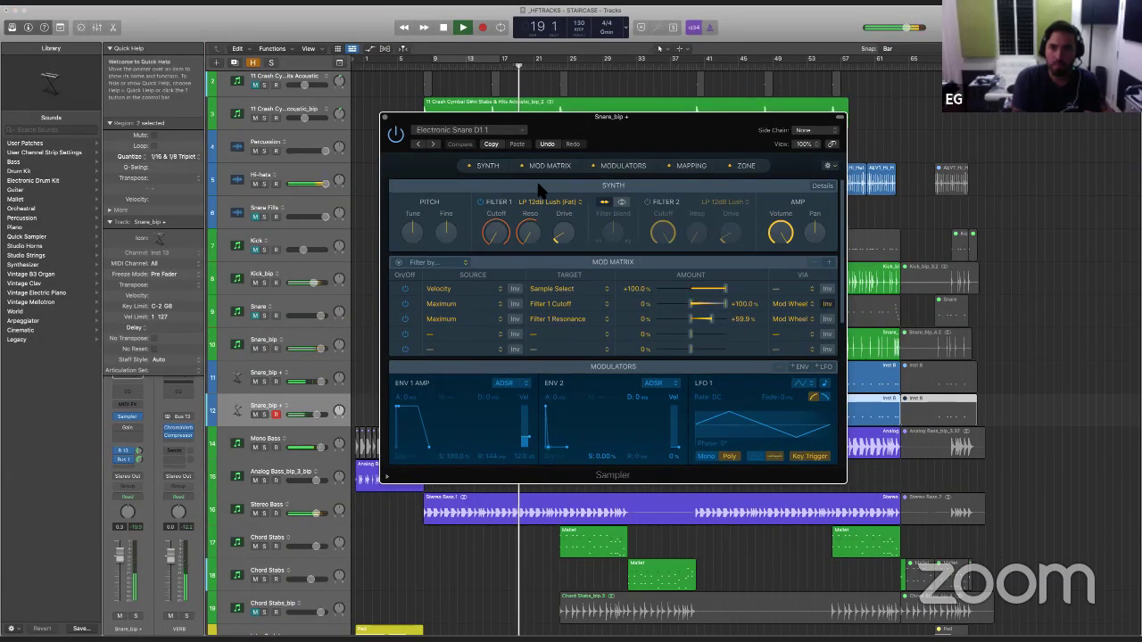
mouse_move(814, 236)
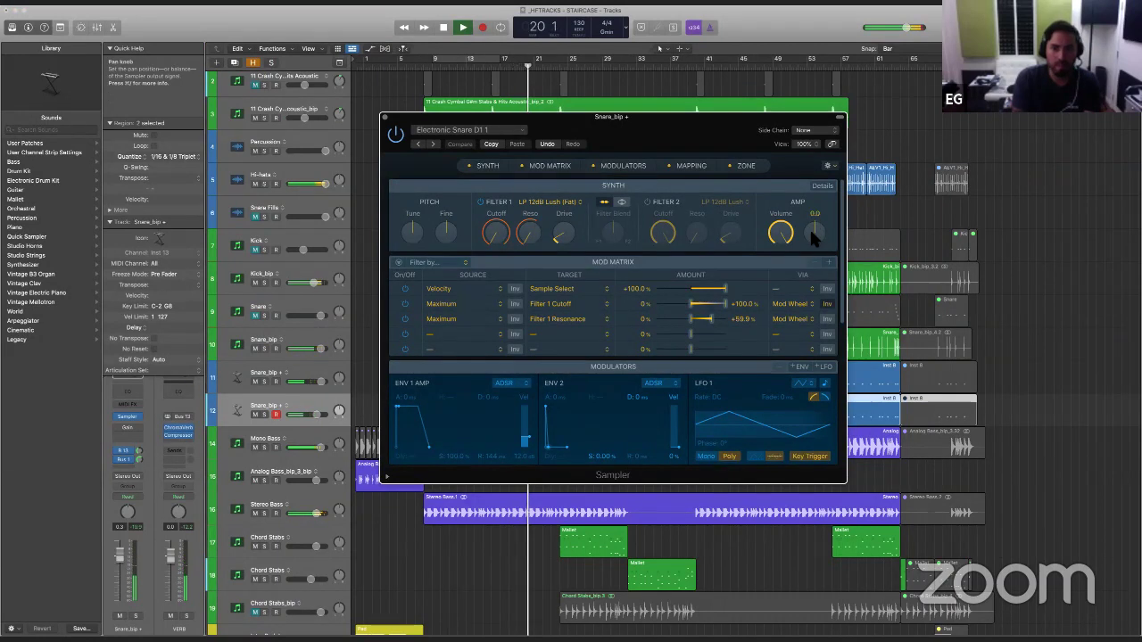
key("space")
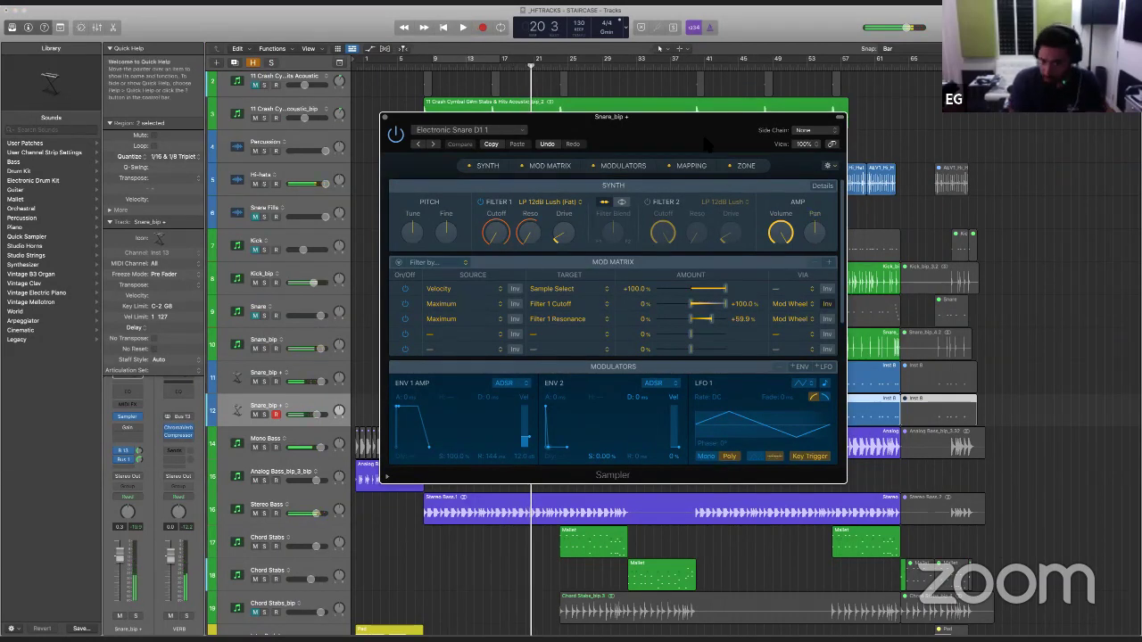
key("super+w")
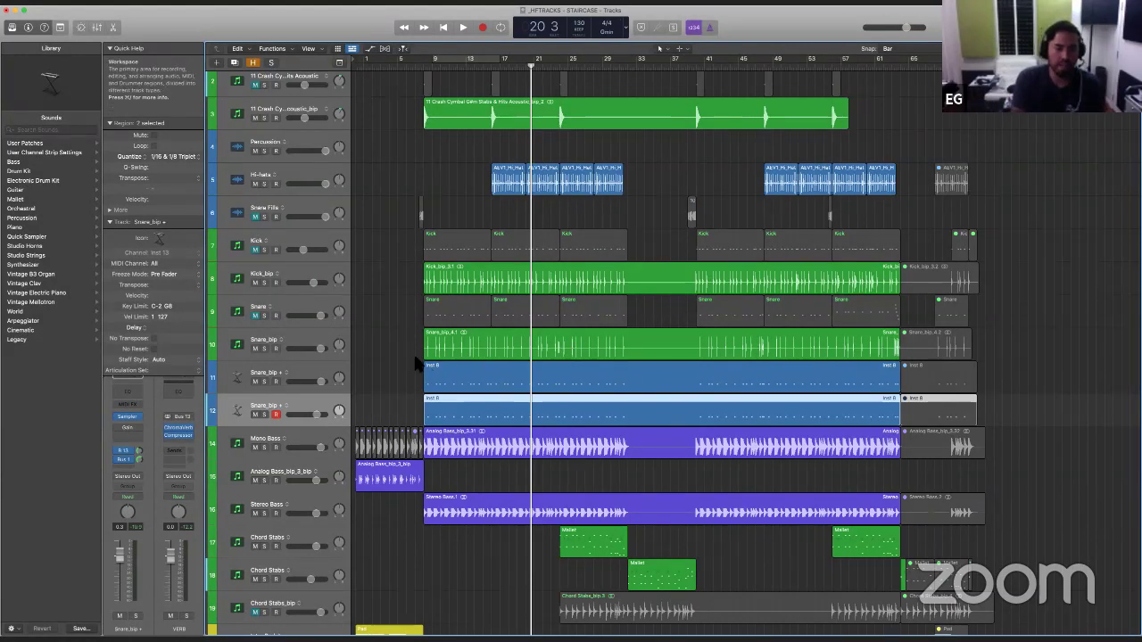
Step: Split the Build Up 2 loop on track 34 at each of its last three hits before bar 8
scroll(416, 360, "down", 10)
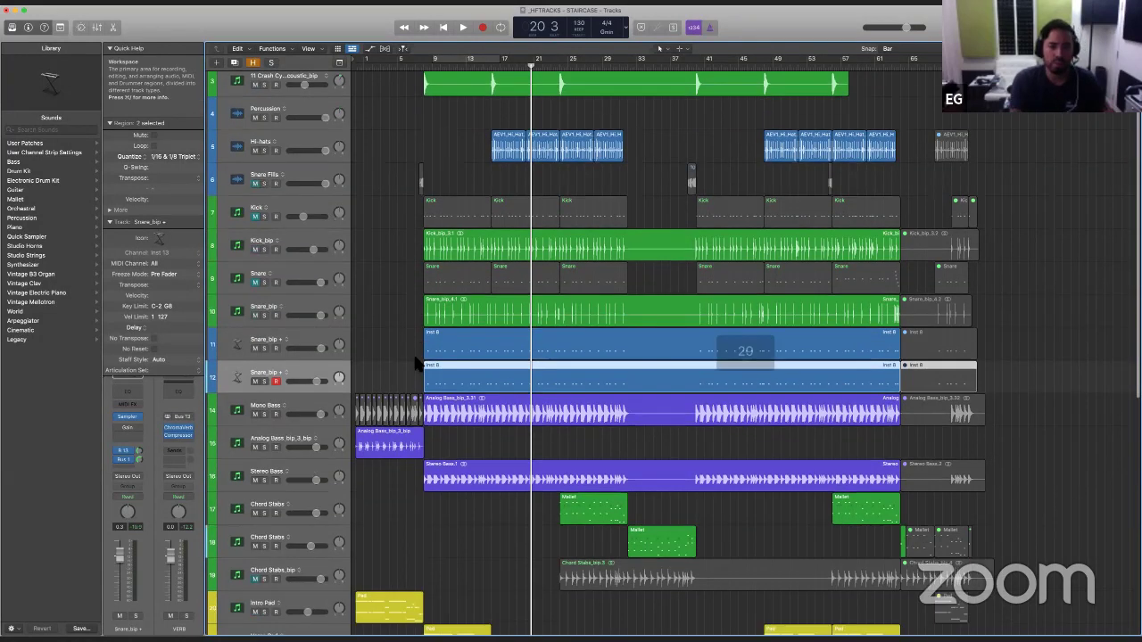
scroll(413, 500, "down", 5)
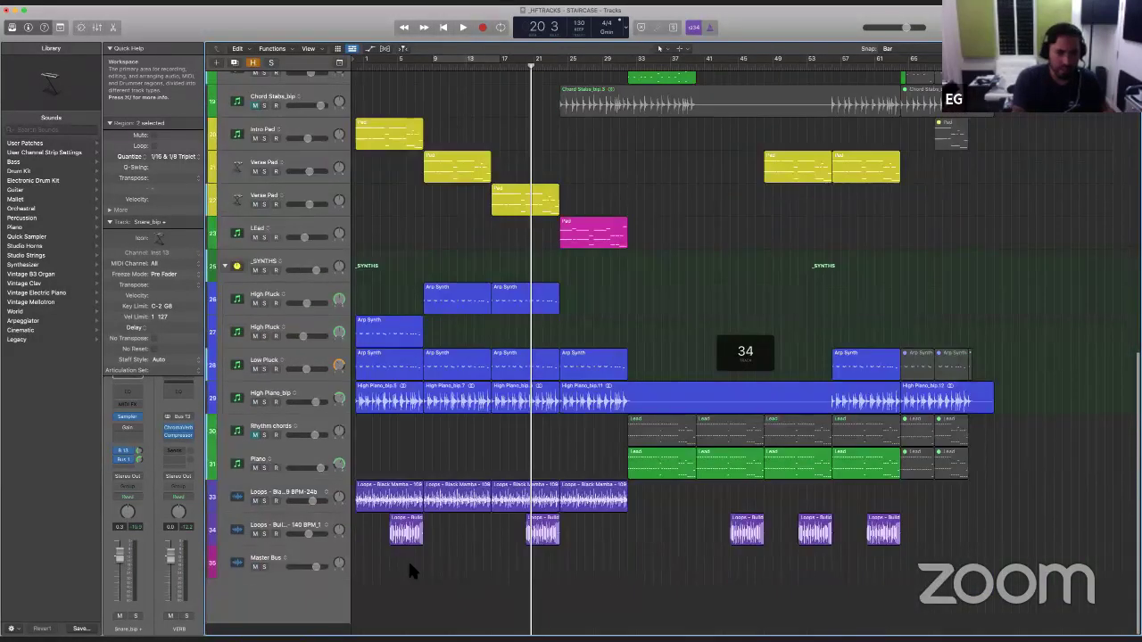
scroll(408, 558, "up", 6)
left_click_drag(502, 473, 591, 577)
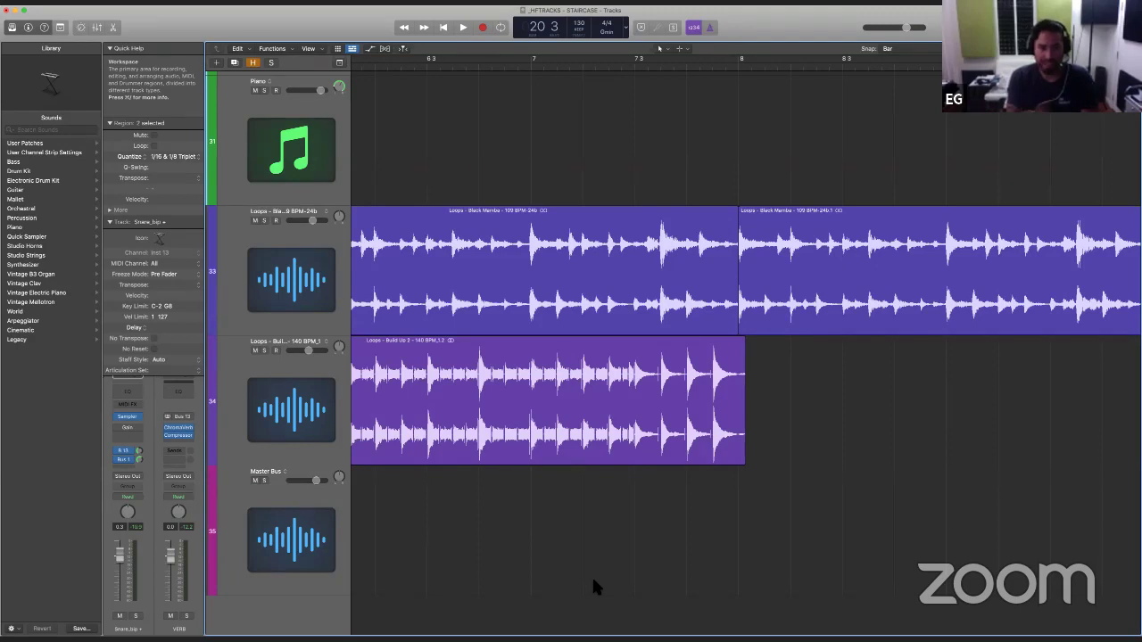
left_click(549, 543)
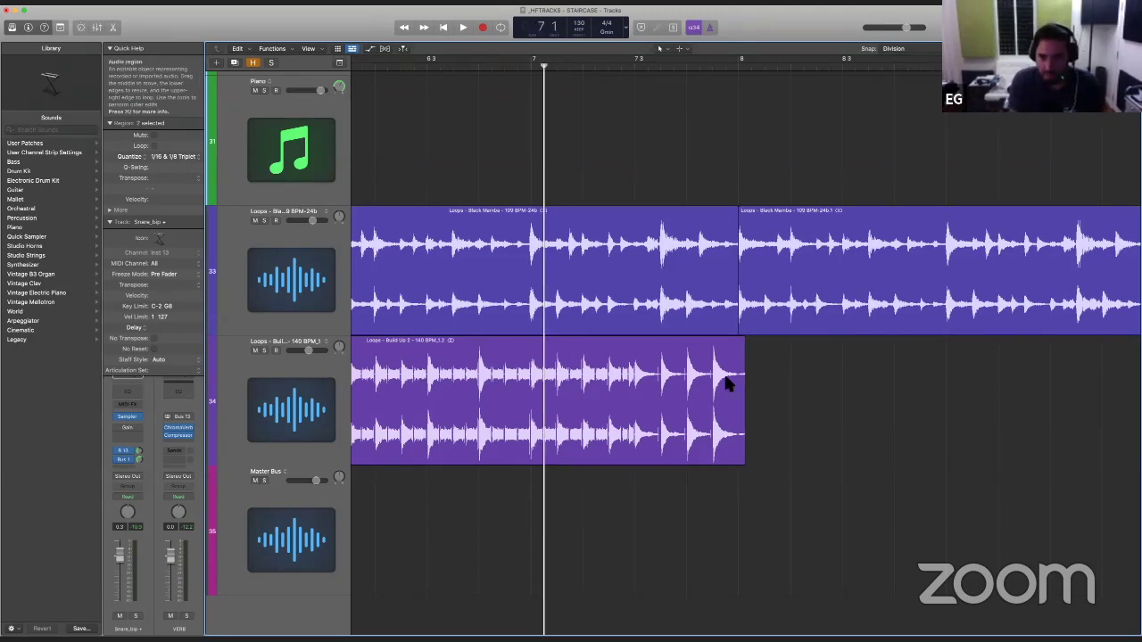
left_click(659, 369)
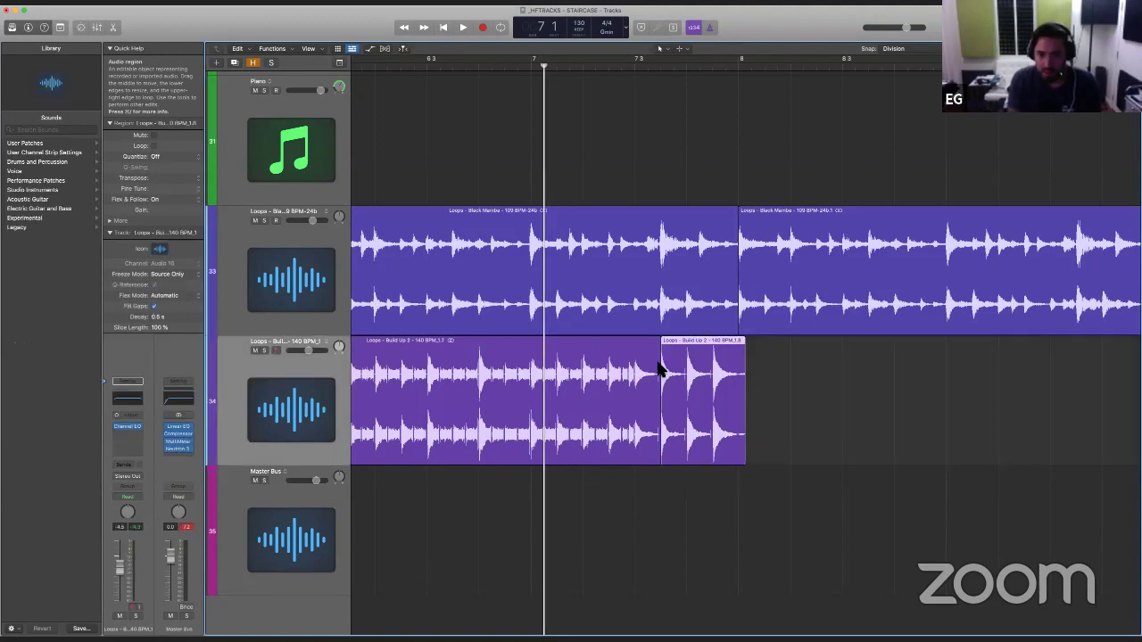
left_click(686, 370)
left_click(714, 368)
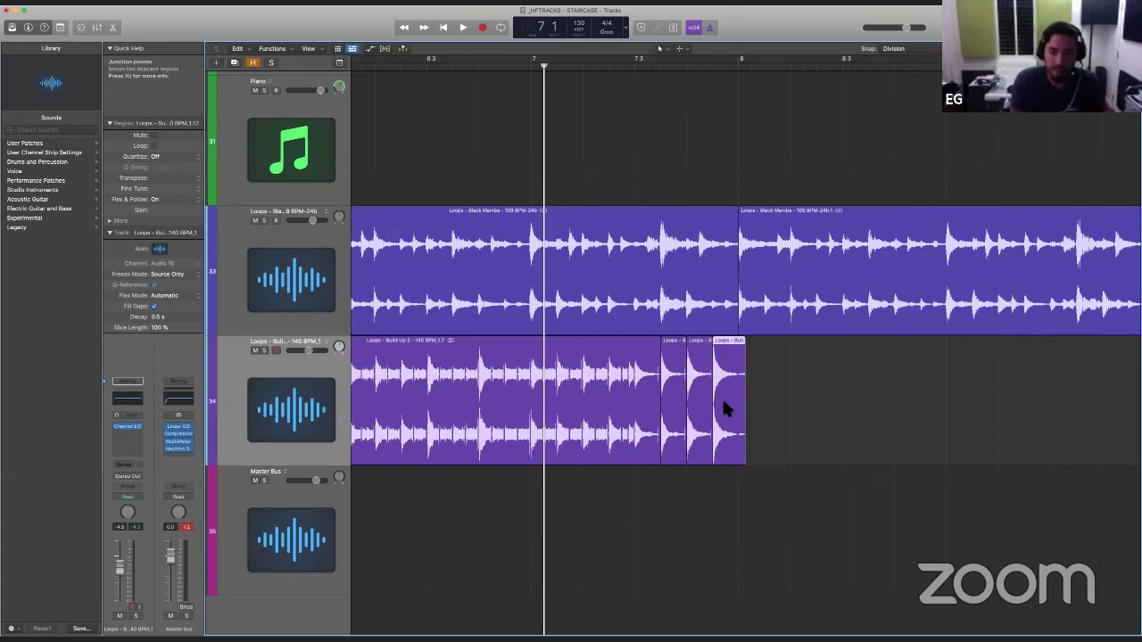
Step: Play the split Build Up 2 ending before bar 8 together with the other tracks
left_click(502, 490)
key("space")
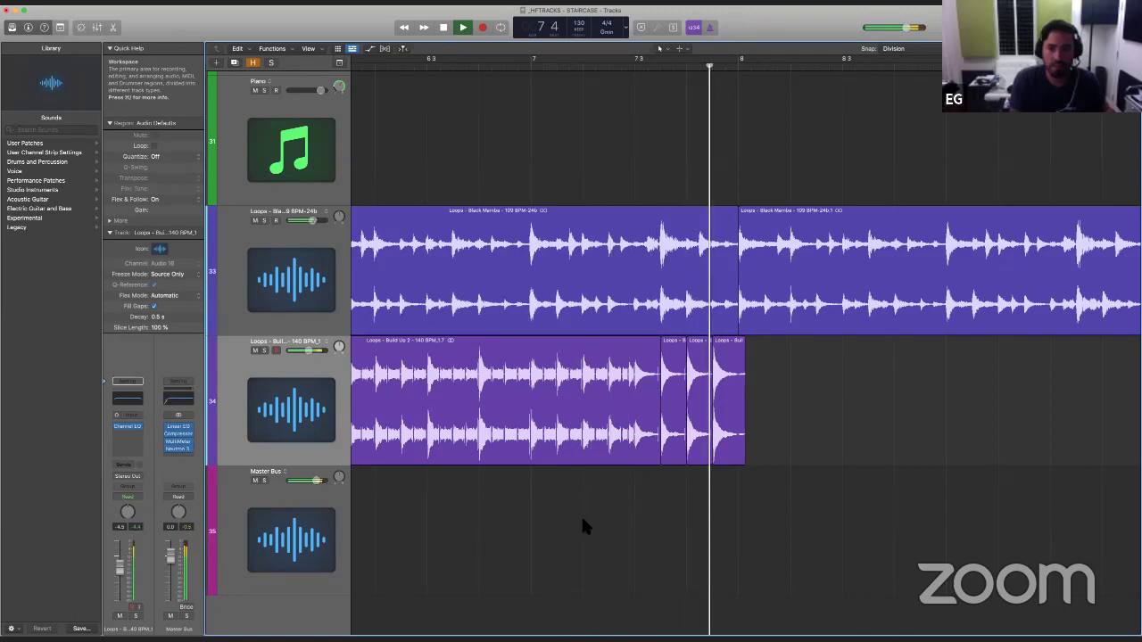
key("space")
left_click_drag(810, 524, 663, 446)
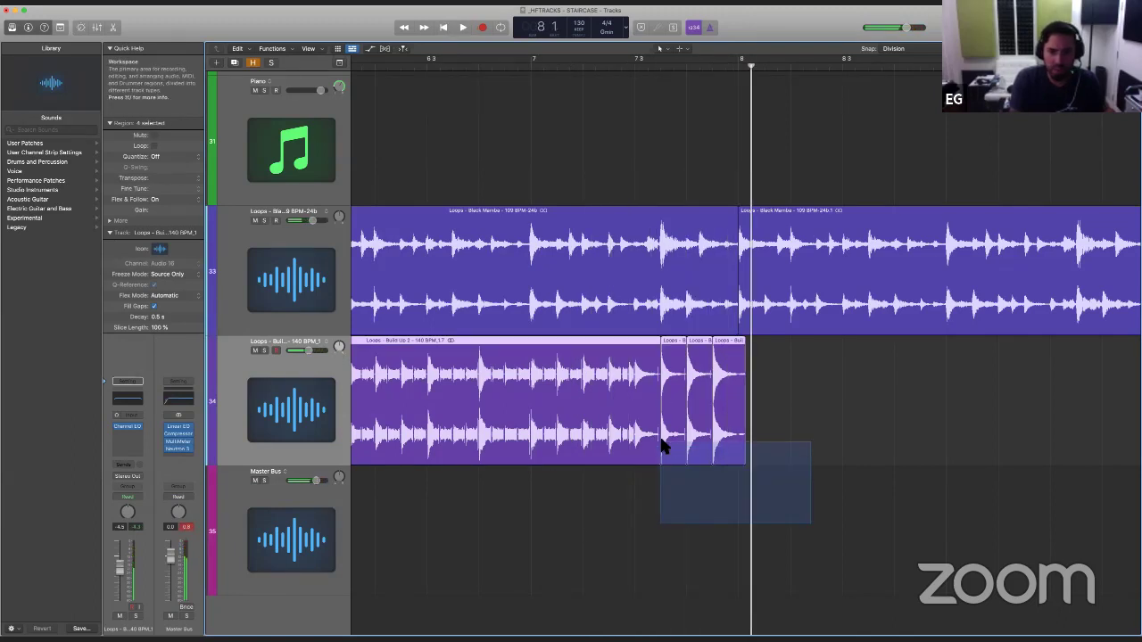
Step: Listen to the Black Mamba loop on its own between bars 7 and 8
left_click(263, 221)
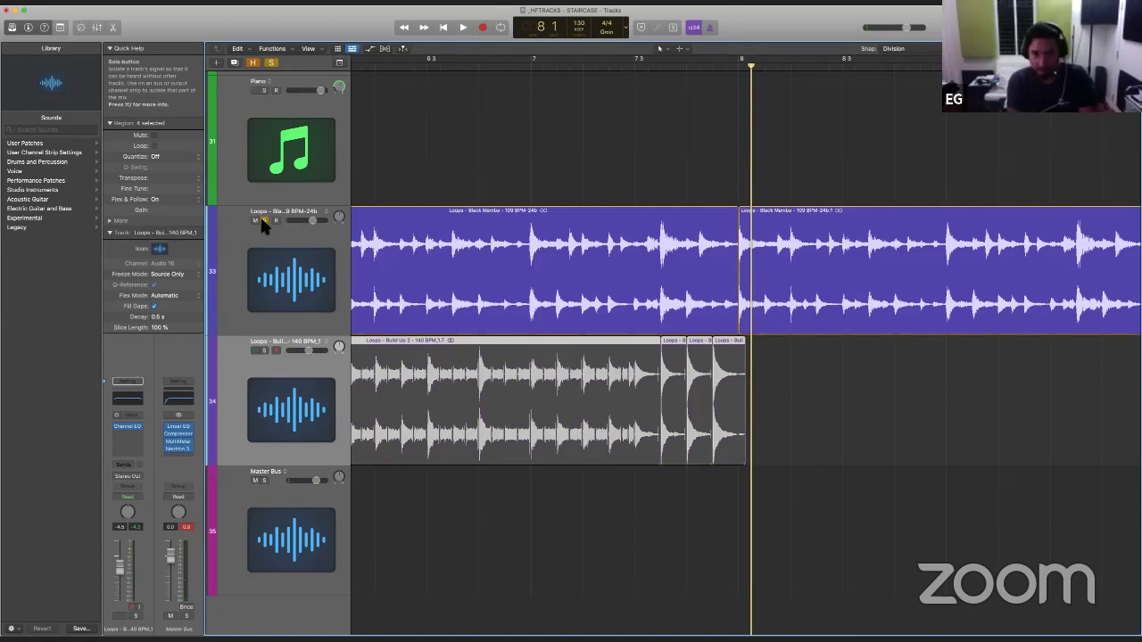
key("space")
key("space")
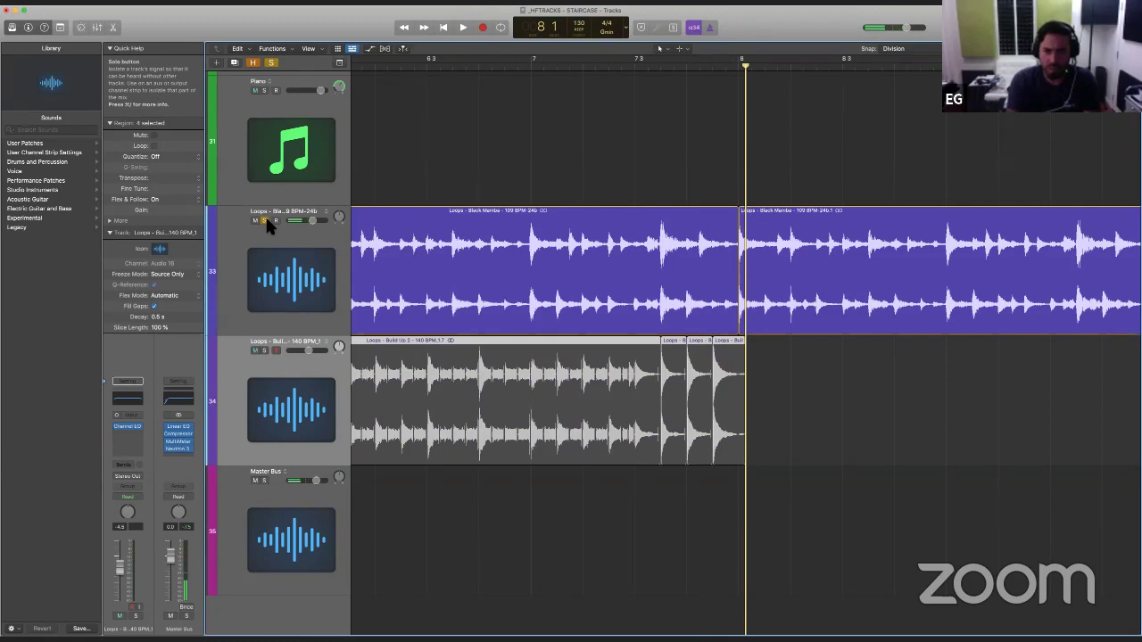
left_click(595, 191)
key("space")
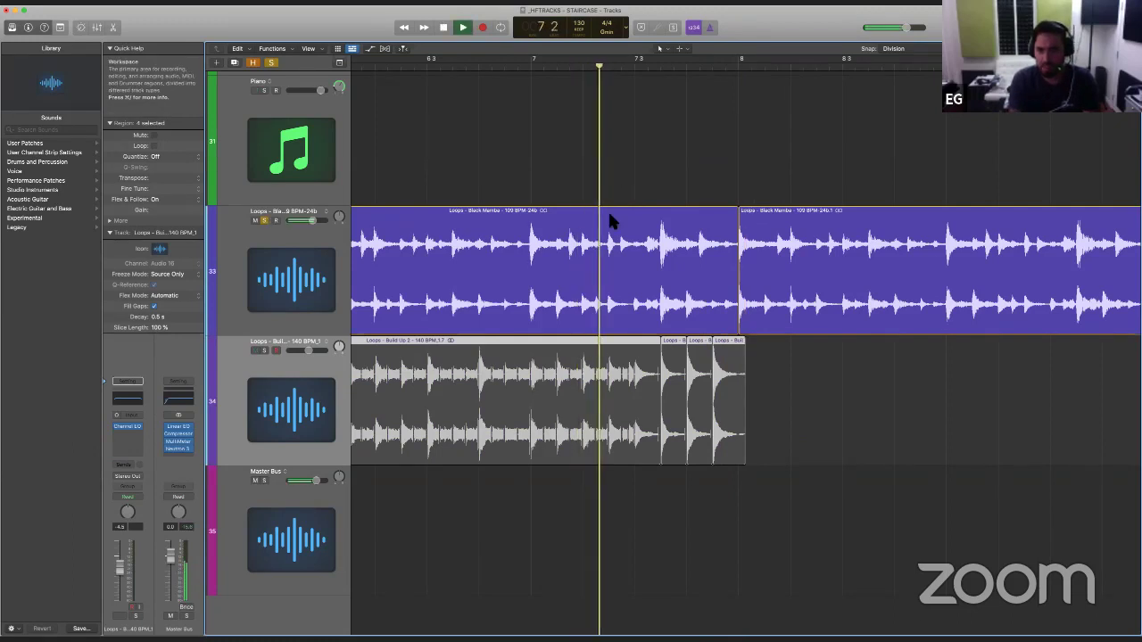
left_click(264, 220)
Step: Raise the region gain of the three Build Up 2 slices to +4.2 dB and listen to them with track 34 soloed
left_click(264, 350)
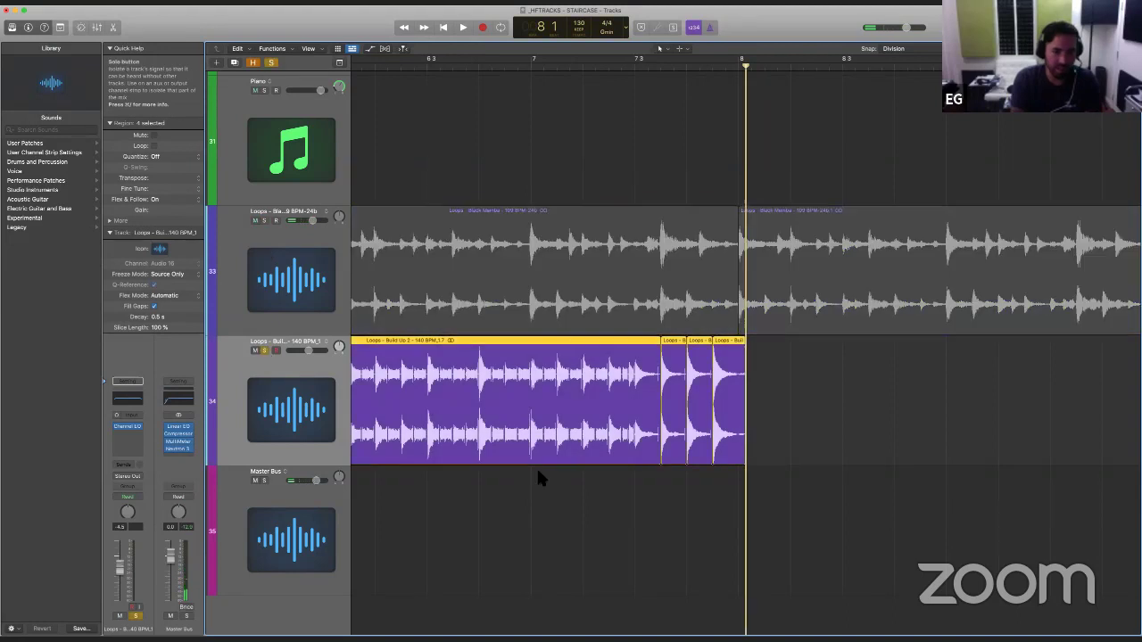
left_click_drag(662, 489, 758, 416)
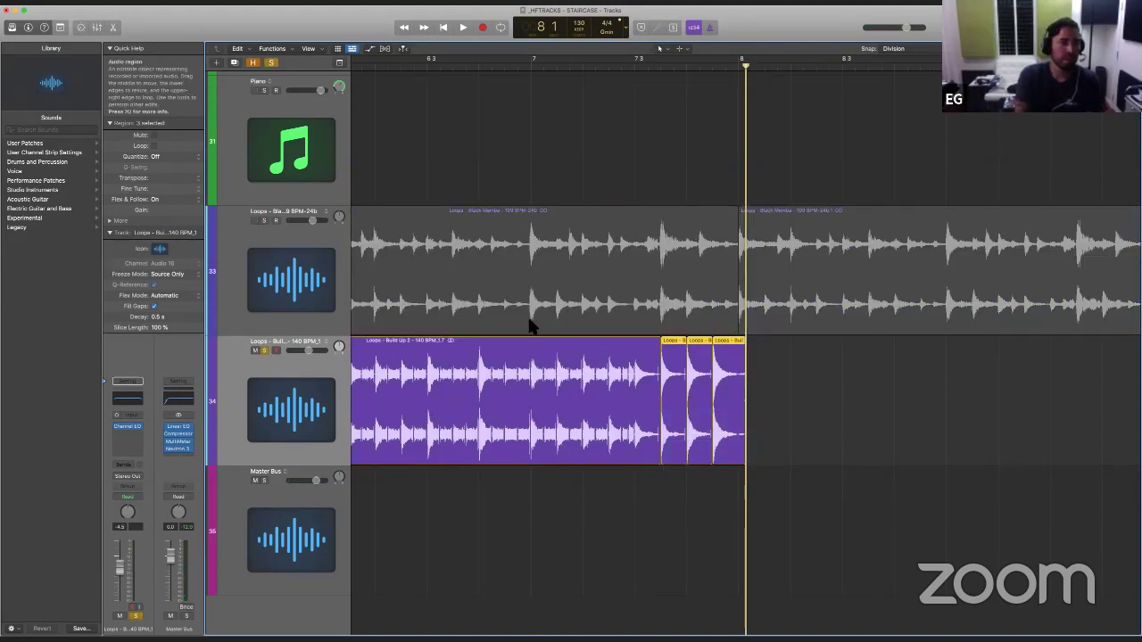
left_click_drag(163, 201, 171, 128)
key("space")
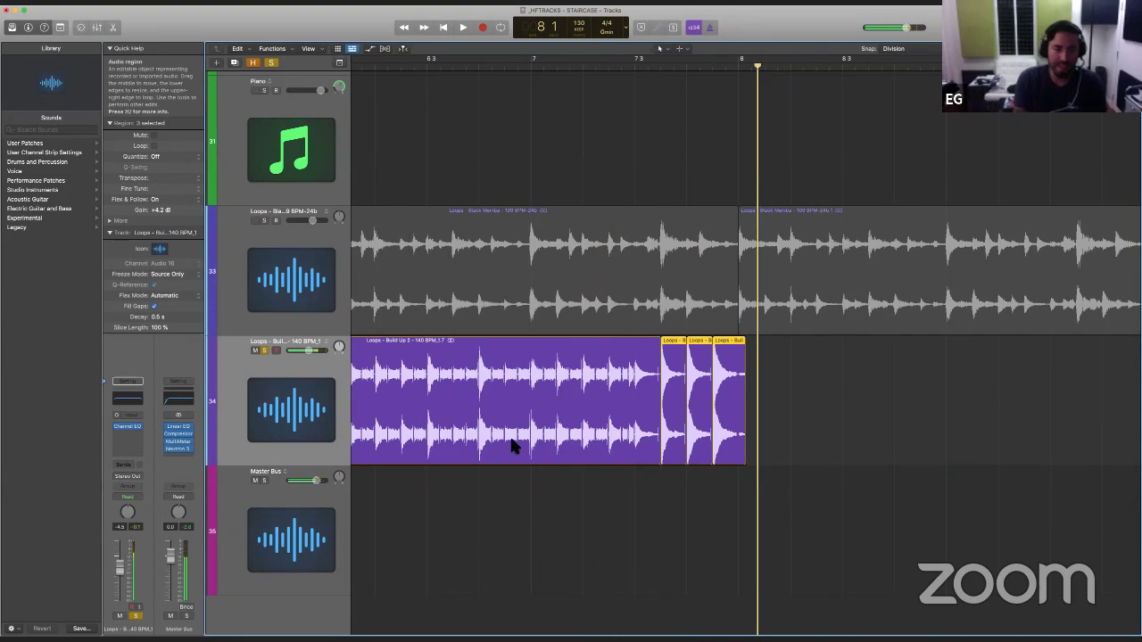
left_click(295, 392)
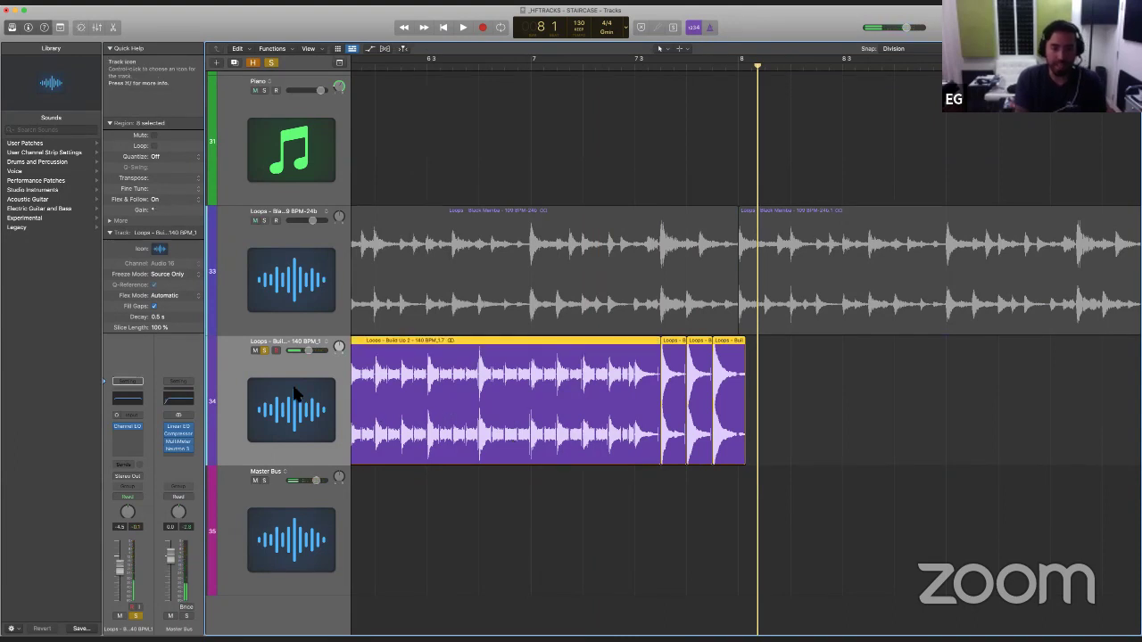
left_click(265, 348)
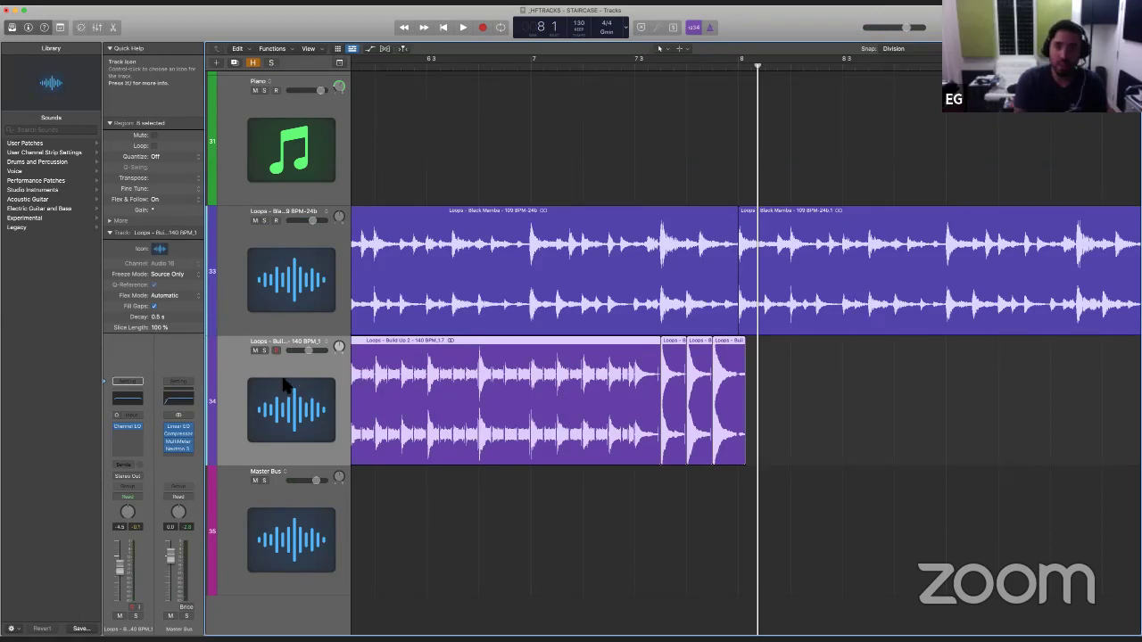
Step: Create three new audio tracks below the Build Up 2 track and move each of the three slices onto its own track
key("alt+super+n")
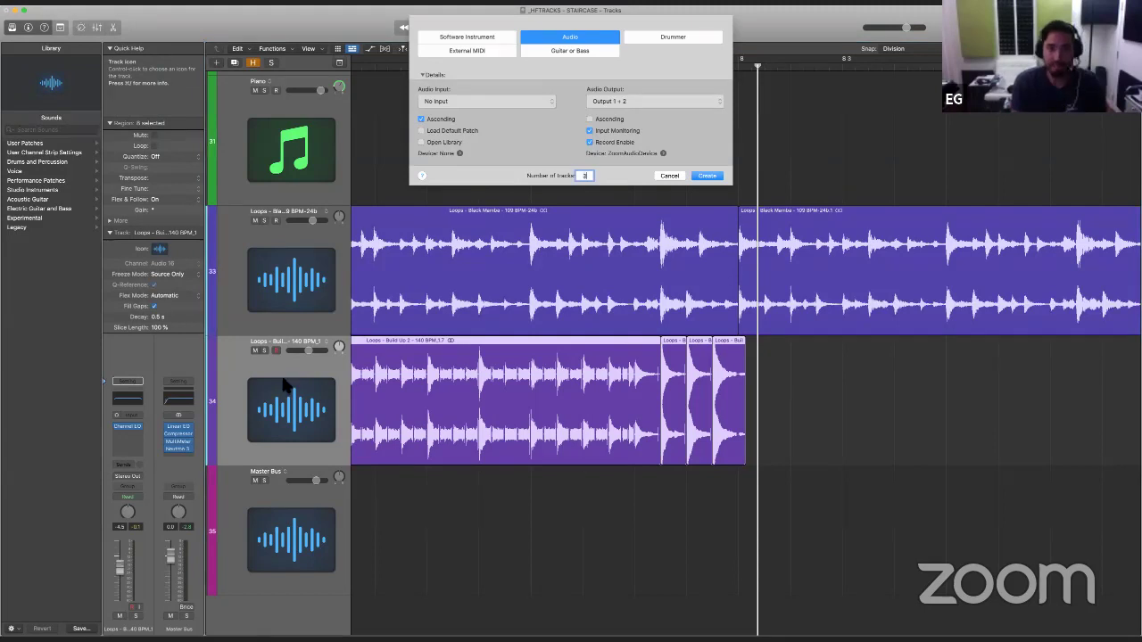
key("Return")
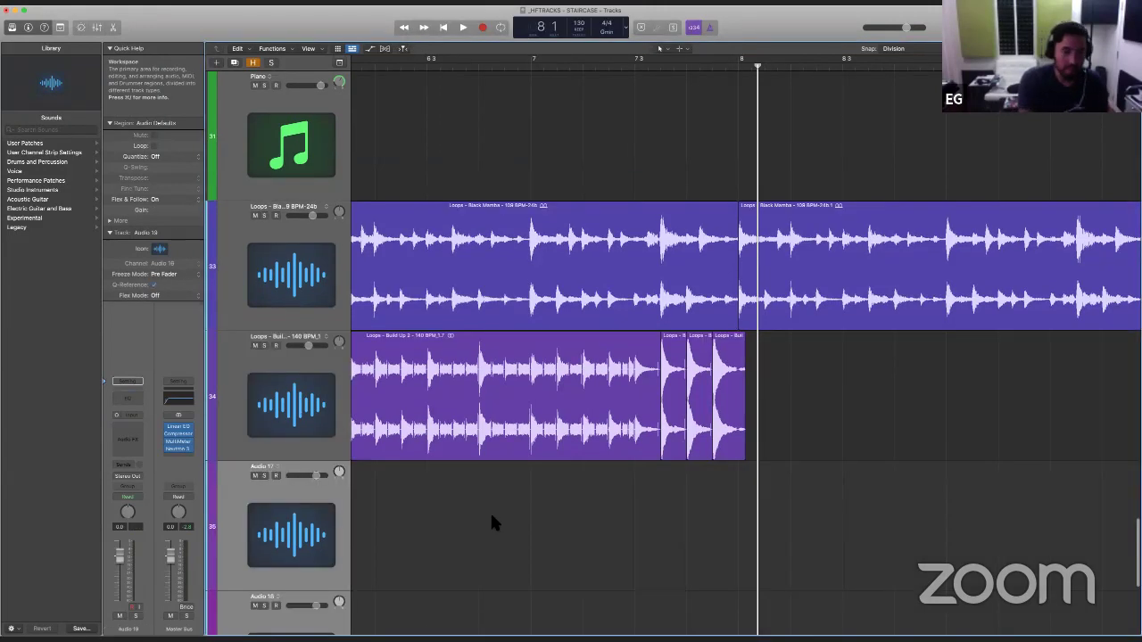
key("super+Up")
key("super+Up")
key("super+Up")
scroll(490, 524, "down", 2)
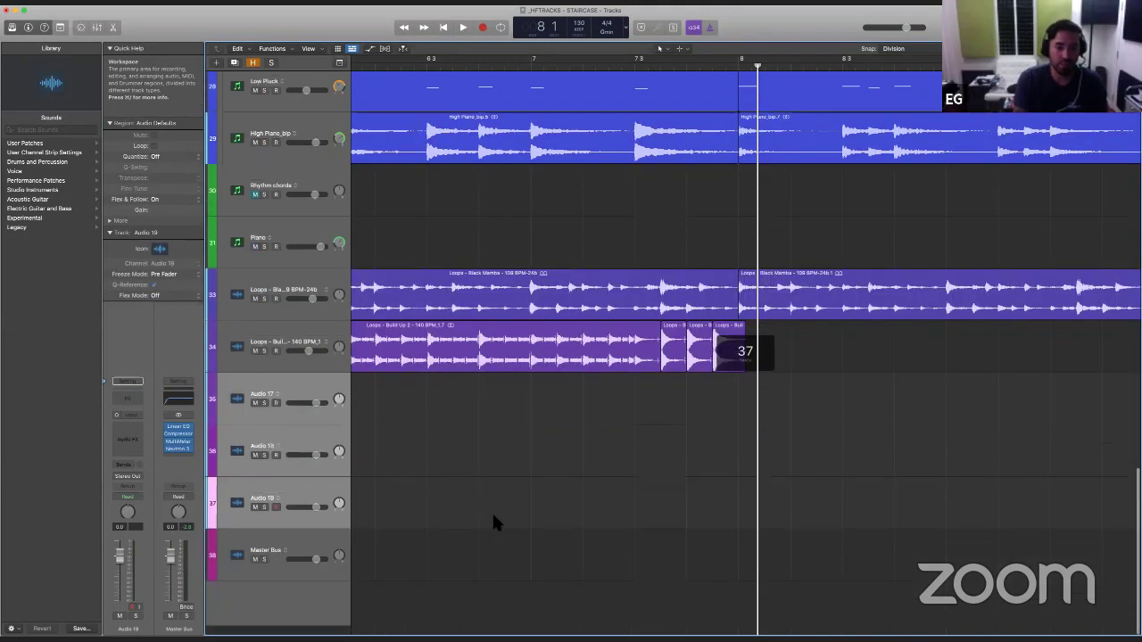
left_click_drag(673, 379, 674, 409)
left_click_drag(700, 361, 702, 456)
left_click_drag(737, 355, 738, 510)
Step: Raise the volume of Audio 18 to about 1.8 dB and of Audio 19 to about 2.7 dB
left_click(668, 501)
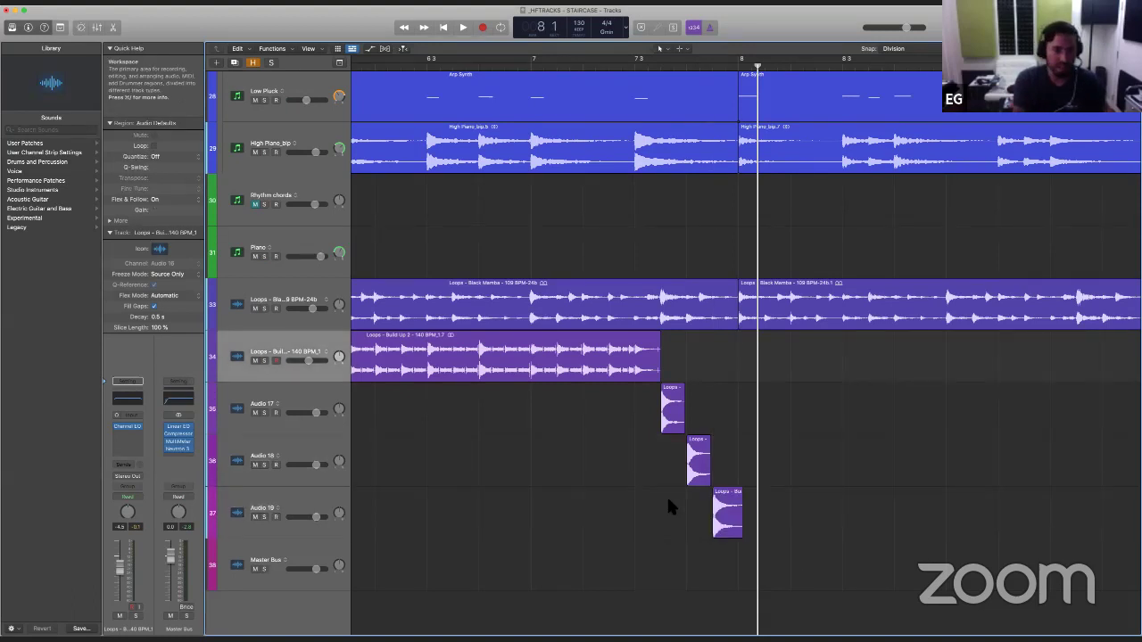
left_click_drag(316, 465, 318, 464)
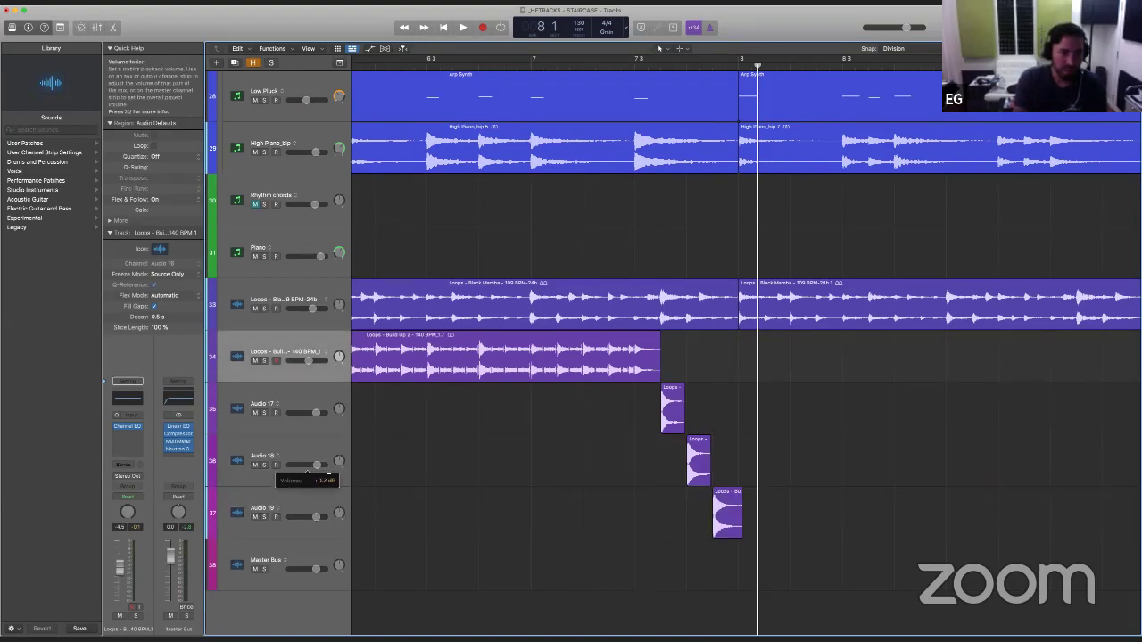
left_click_drag(316, 517, 323, 517)
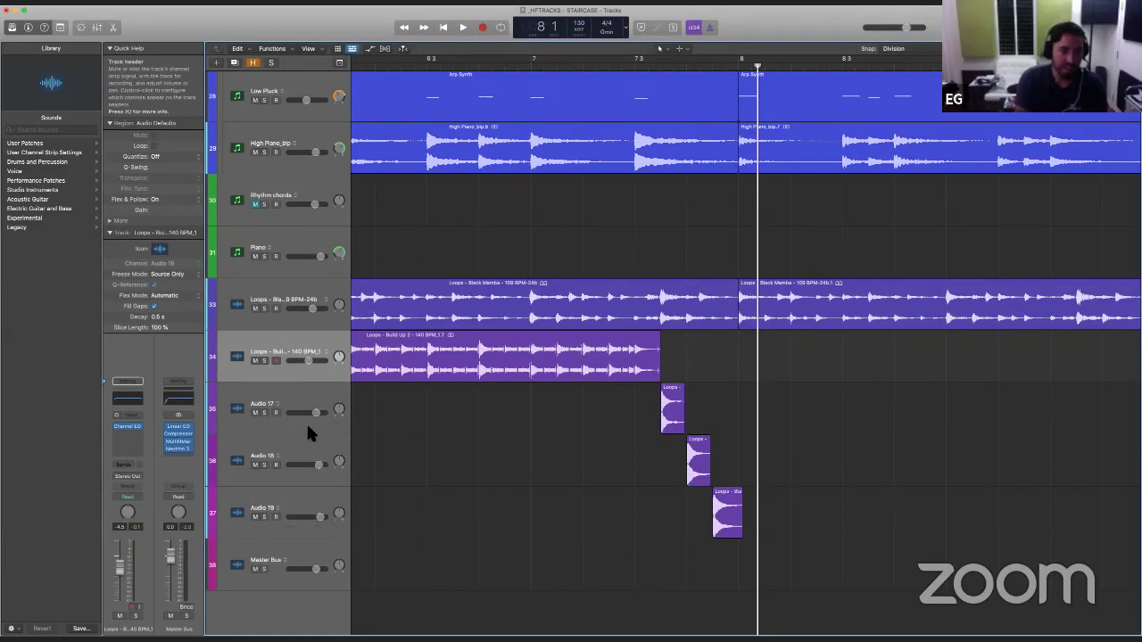
Step: Add a Bus 1 (PC) send to the Audio 17, Audio 18 and Audio 19 tracks together in the mixer
left_click(313, 402)
left_click(300, 492, "shift")
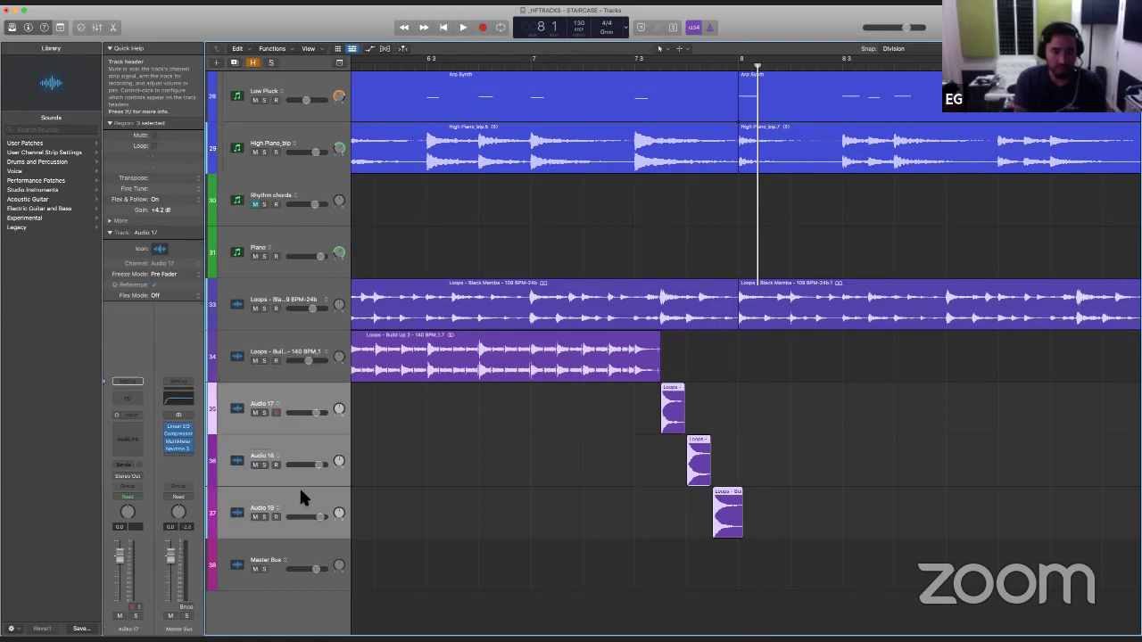
key("x")
scroll(684, 477, "right", 5)
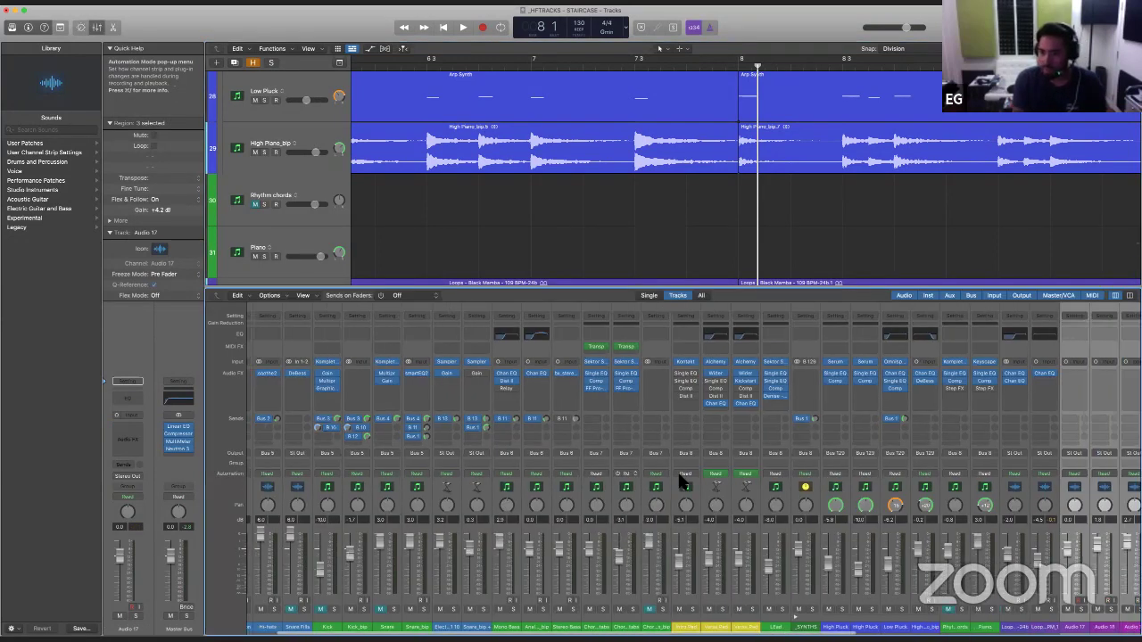
scroll(850, 412, "right", 4)
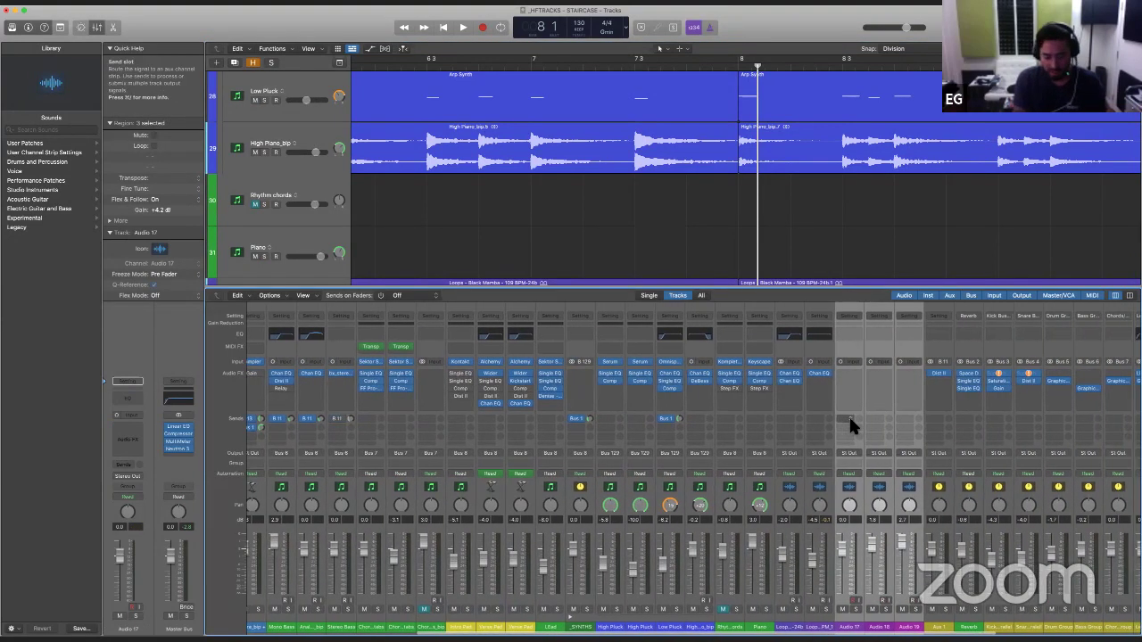
left_click(848, 415)
mouse_move(852, 430)
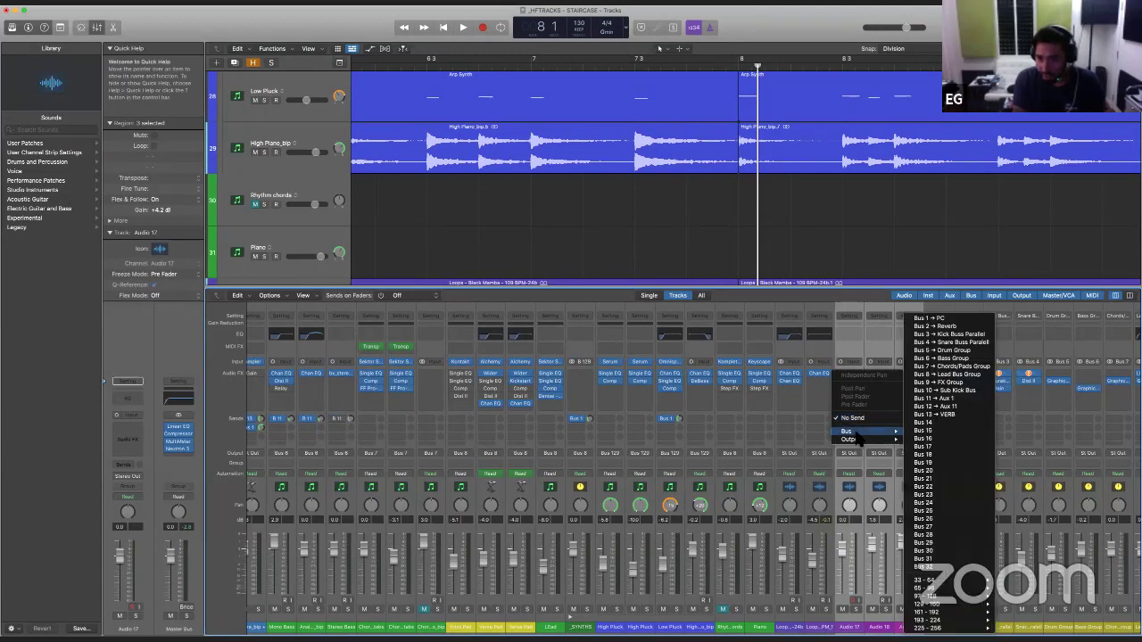
left_click(928, 318)
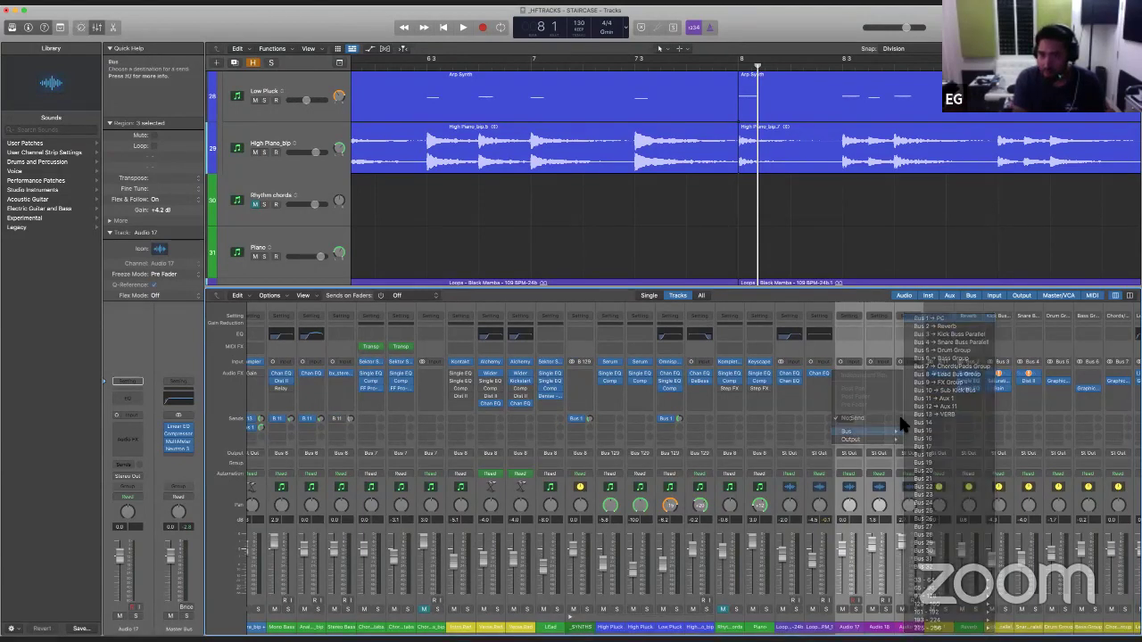
Step: Raise the Bus 1 send level on Audio 17, Audio 18 and Audio 19 together, close the mixer and check each track's send
left_click_drag(861, 419, 868, 390)
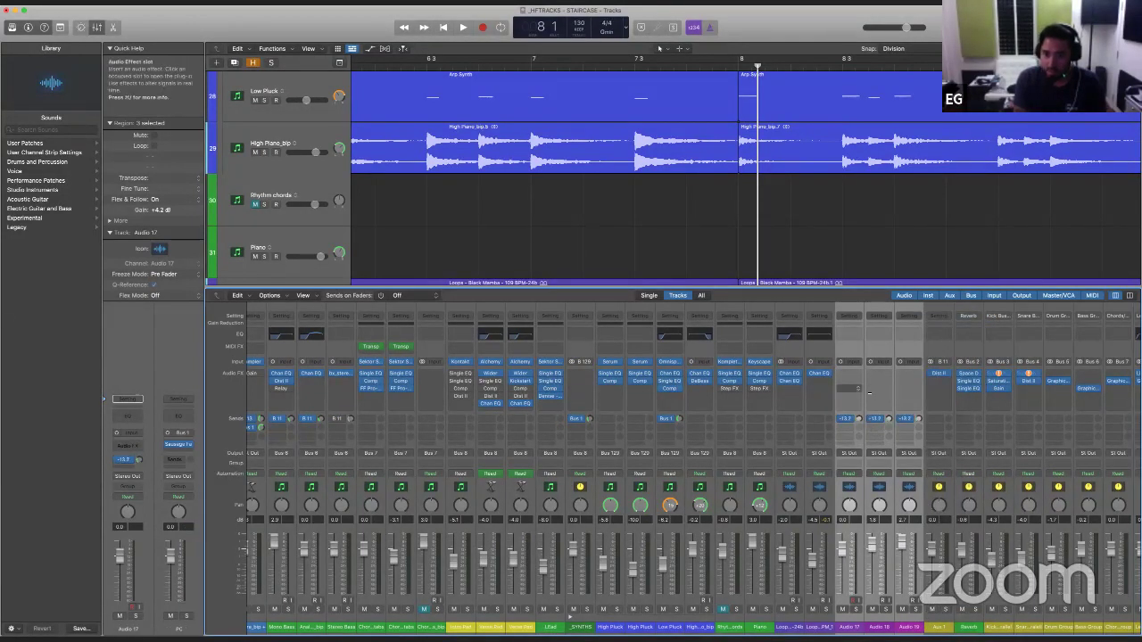
key("x")
left_click(606, 438)
left_click(265, 401)
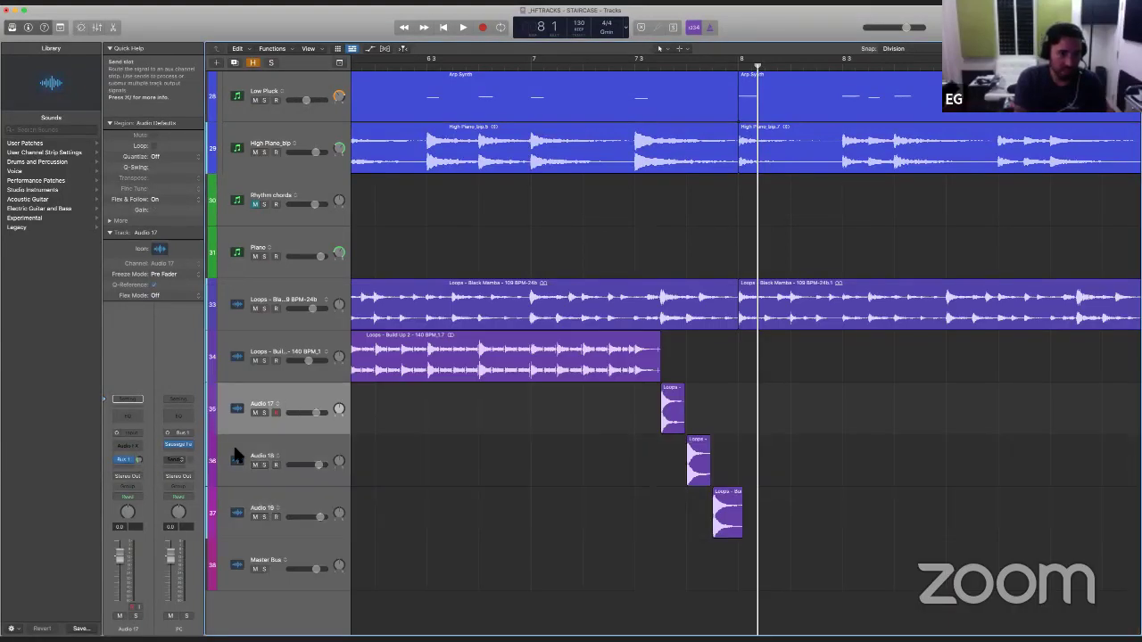
left_click(236, 456)
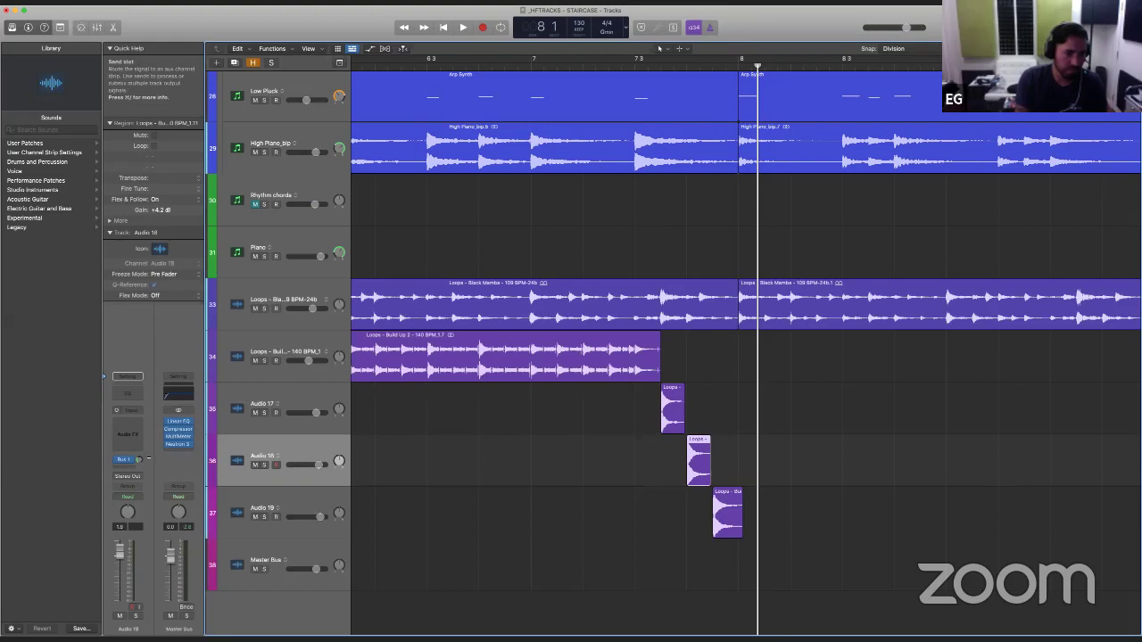
key("Down")
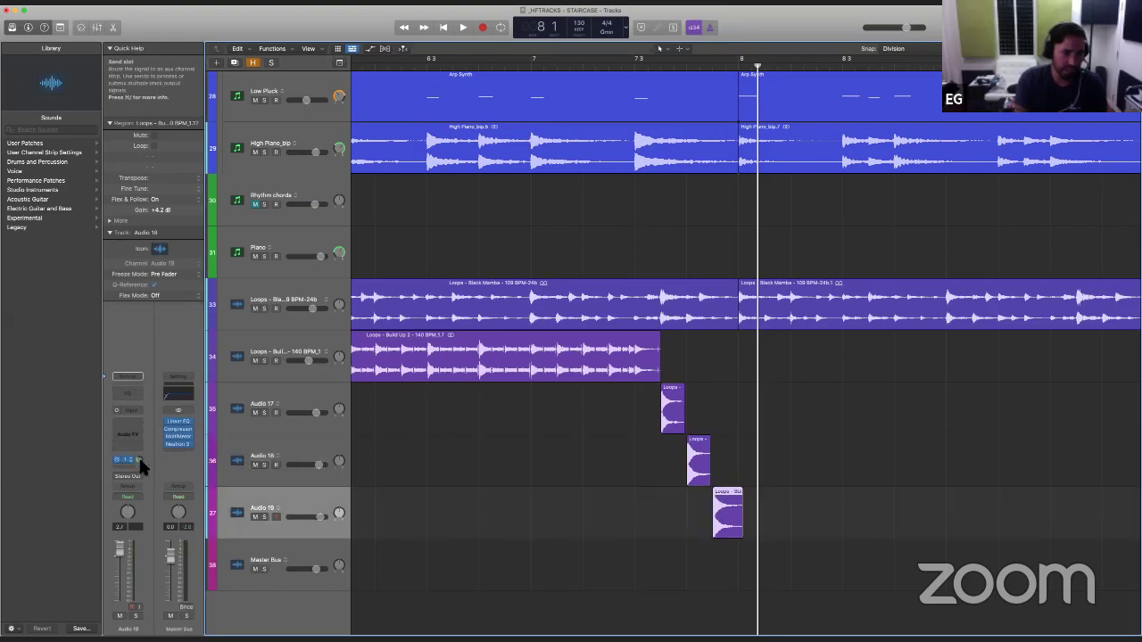
Step: Listen to the three final hits in the mix and lower their track volumes together, bringing Audio 17 to about -3.2 dB
left_click(617, 449)
key("space")
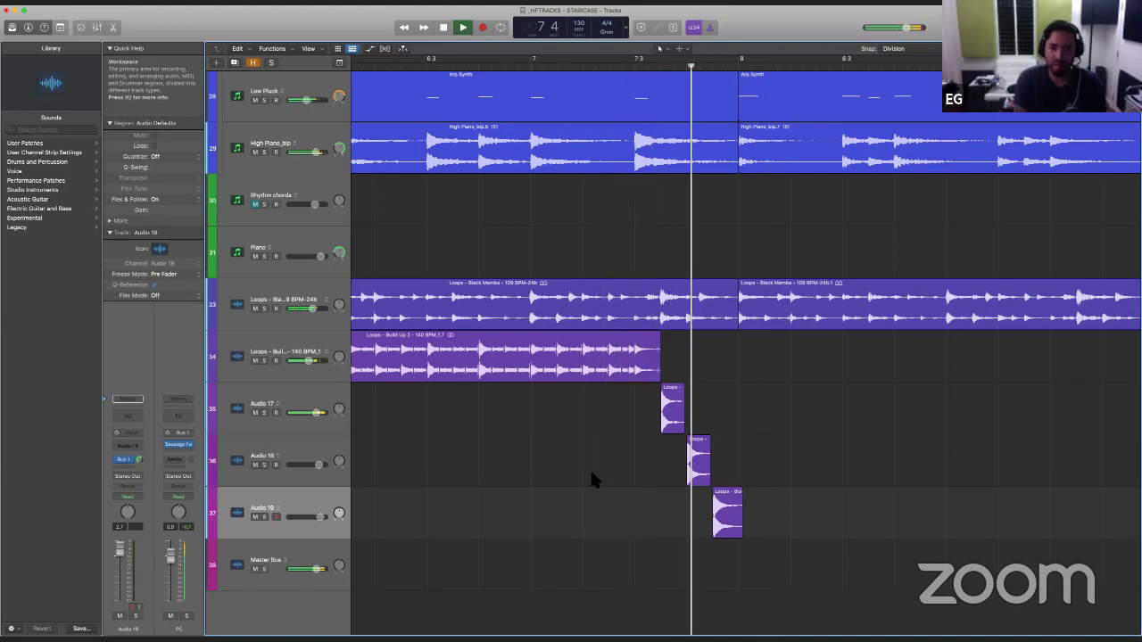
key("space")
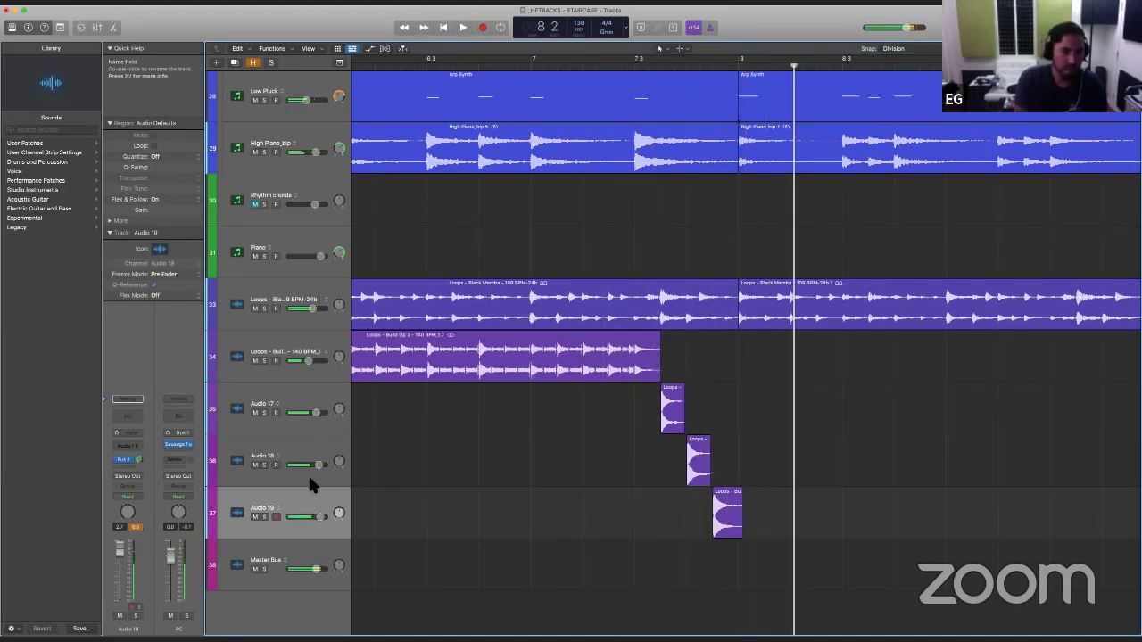
left_click(295, 408, "shift")
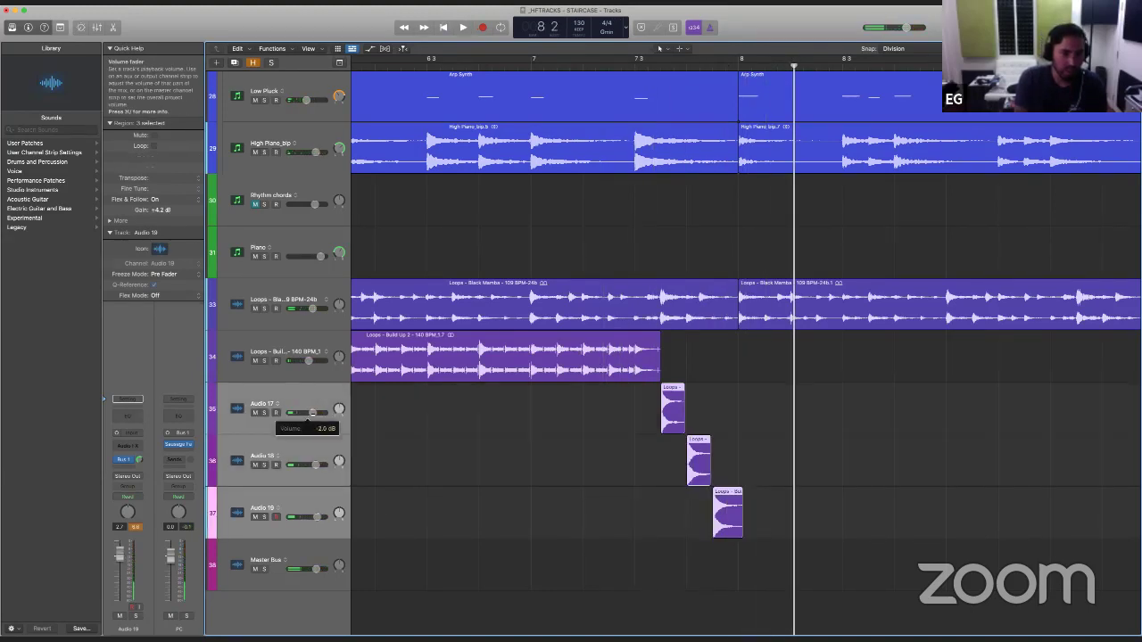
left_click_drag(504, 451, 736, 448)
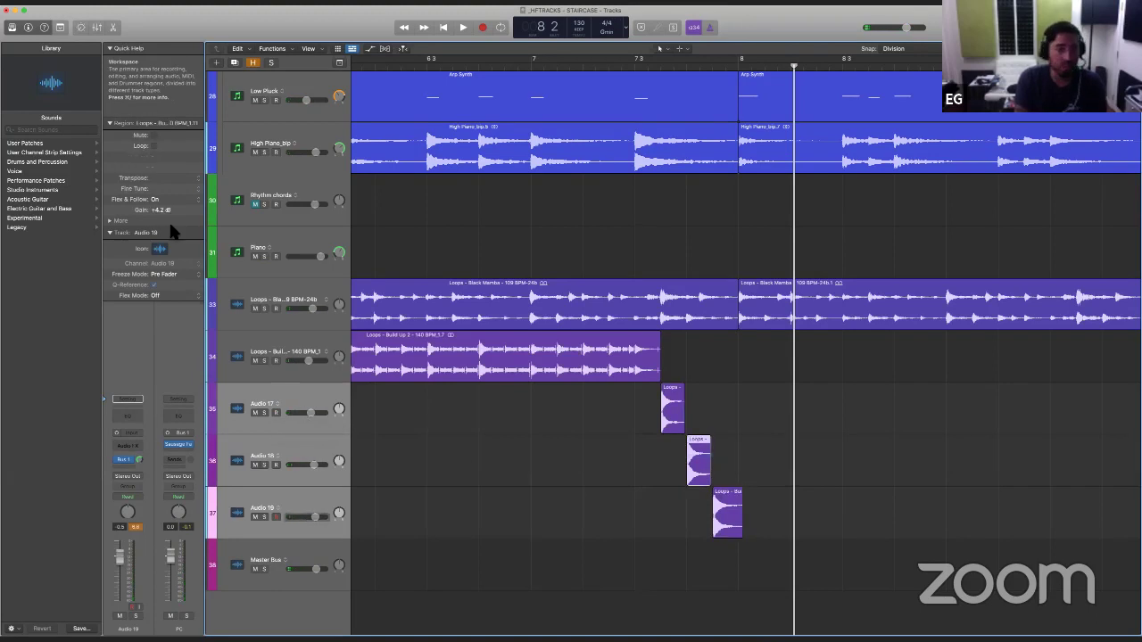
Step: Show the additional region parameters in a floating region inspector and set the Audio 18 region's fine tune to -50
left_click(109, 221)
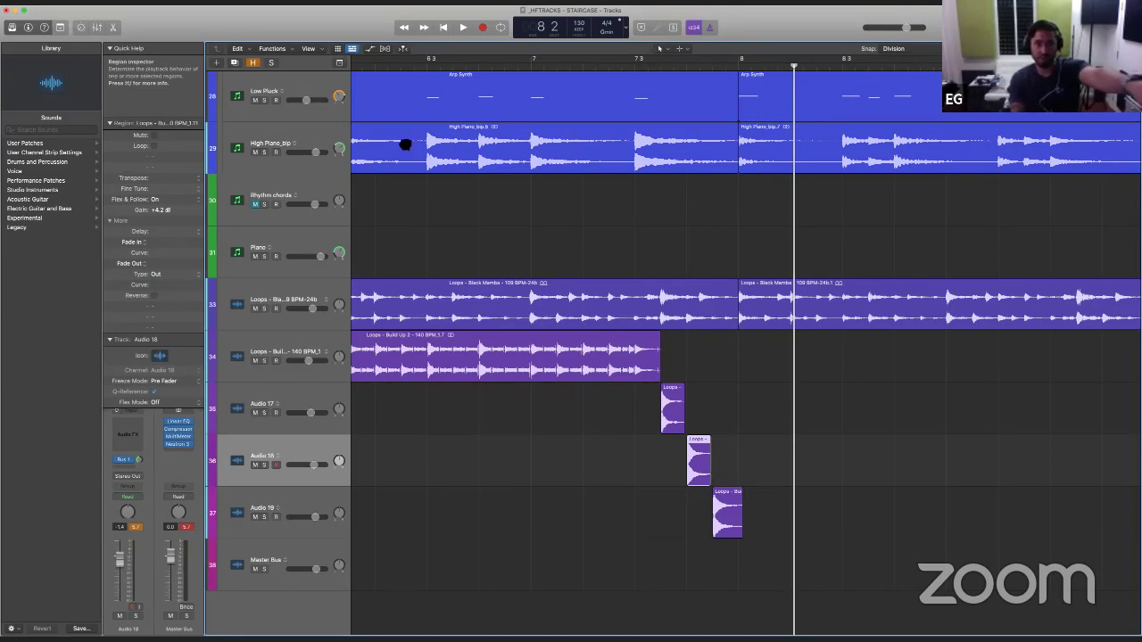
key("alt+r")
left_click_drag(869, 216, 827, 211)
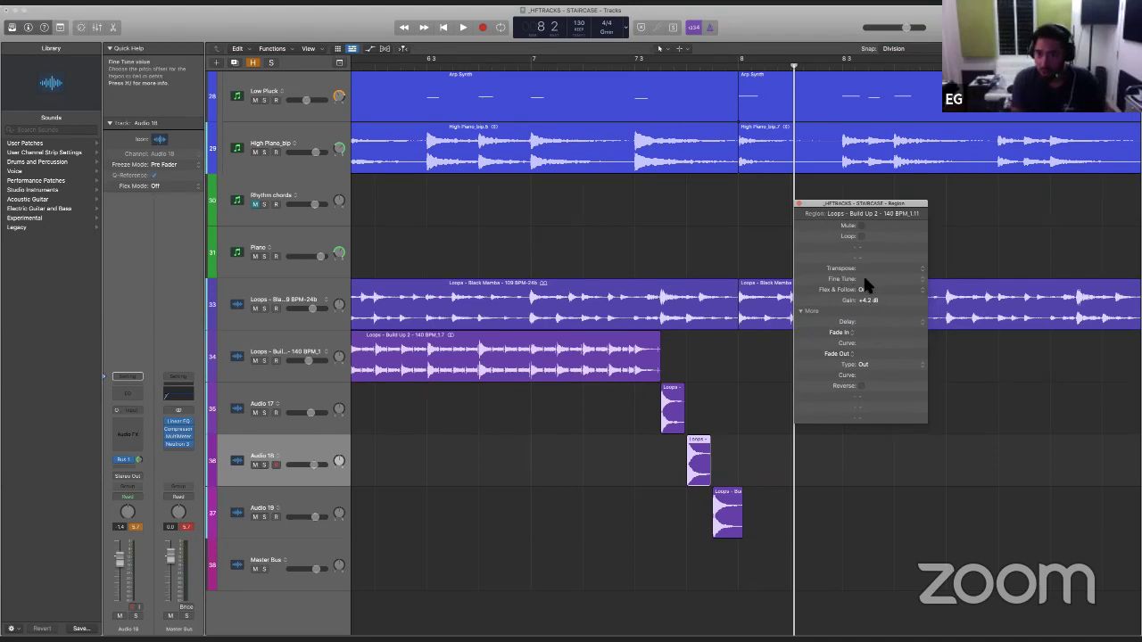
left_click_drag(865, 283, 872, 332)
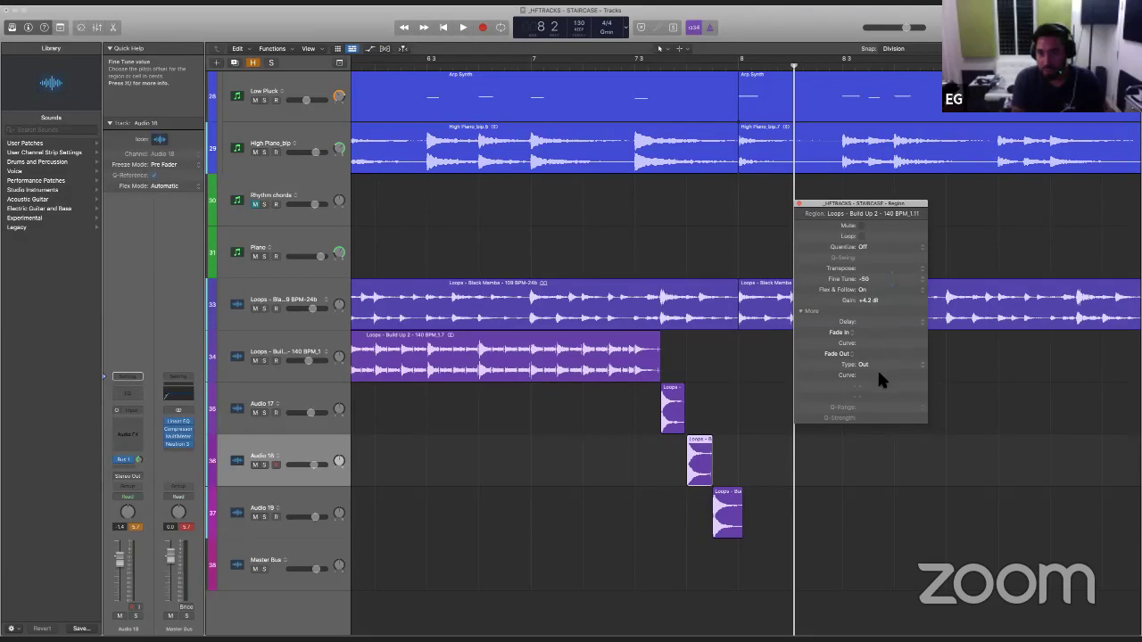
Step: Transpose the Audio 19 region by -2 and reselect the Audio 18 region to compare its tuning
left_click(723, 515)
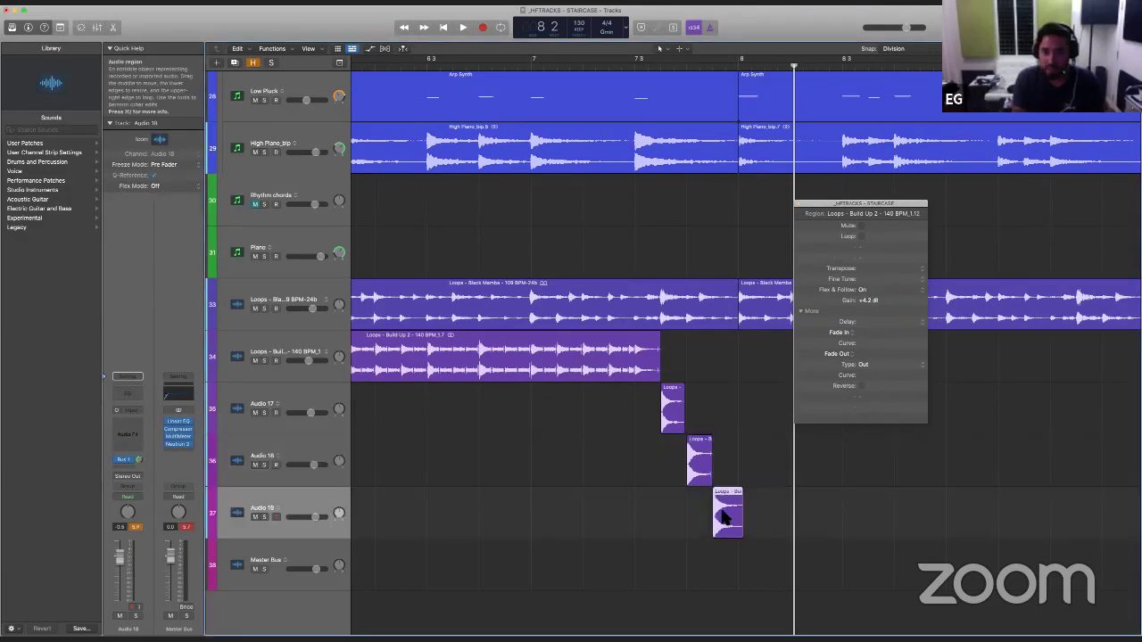
left_click_drag(876, 272, 869, 273)
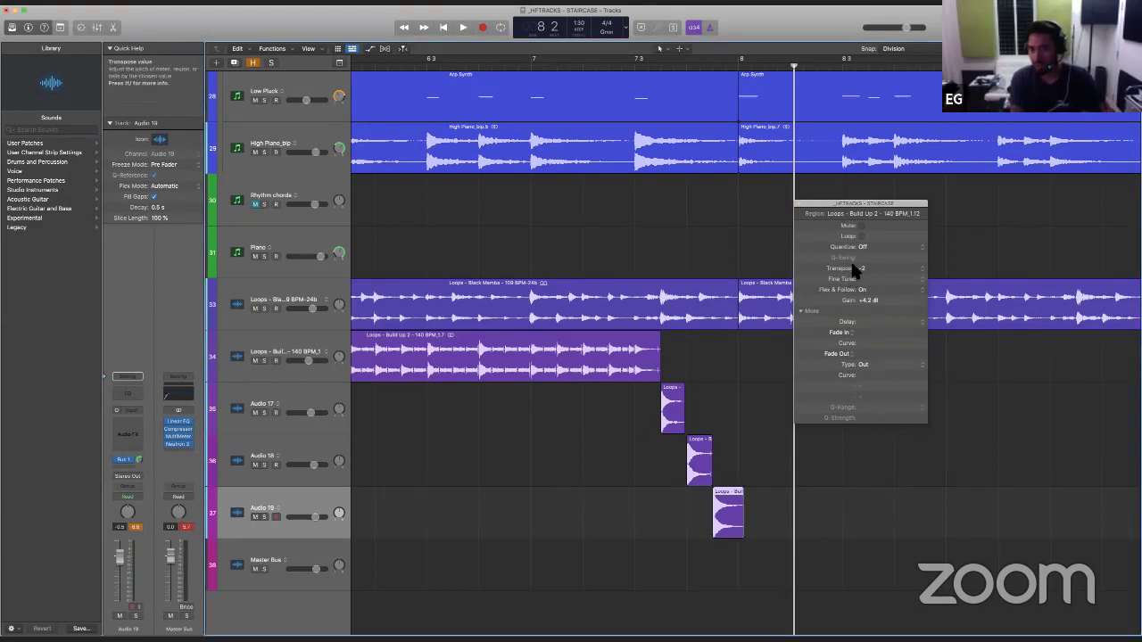
left_click(707, 457)
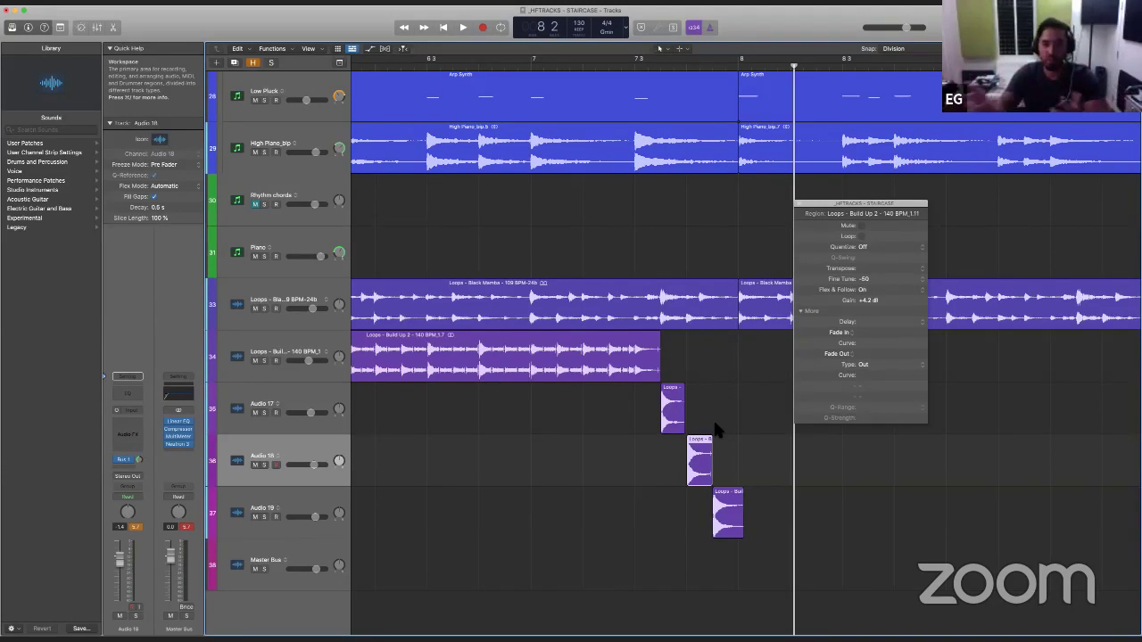
Step: Play the retuned hits, lower the three tracks together until Audio 17 is about -5.7 dB, and close the floating region inspector
left_click(569, 444)
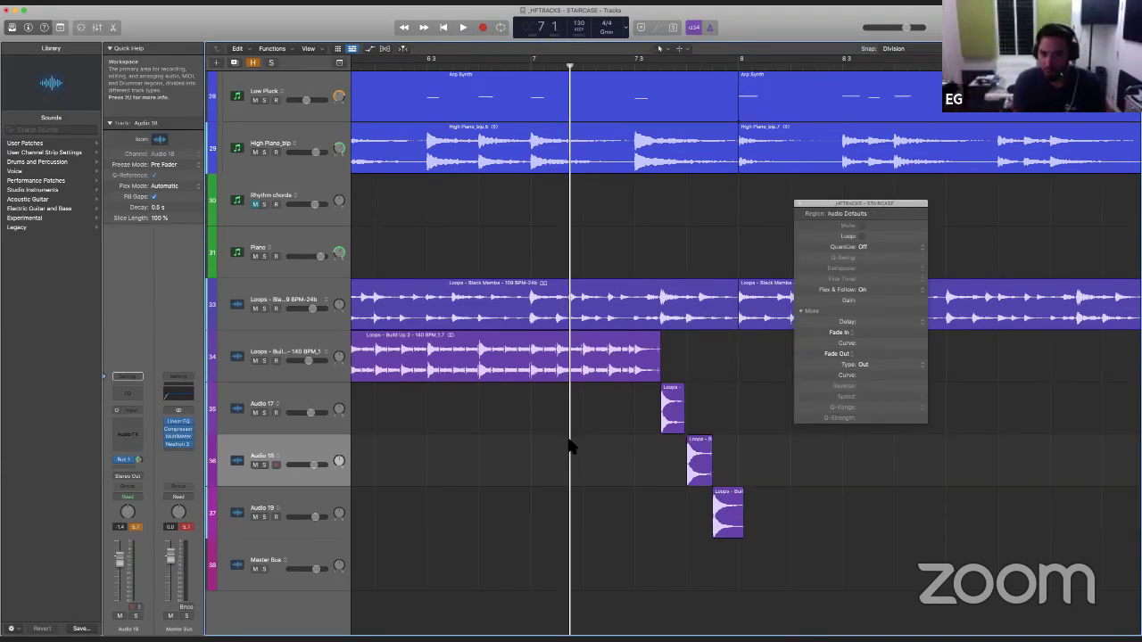
left_click(507, 412)
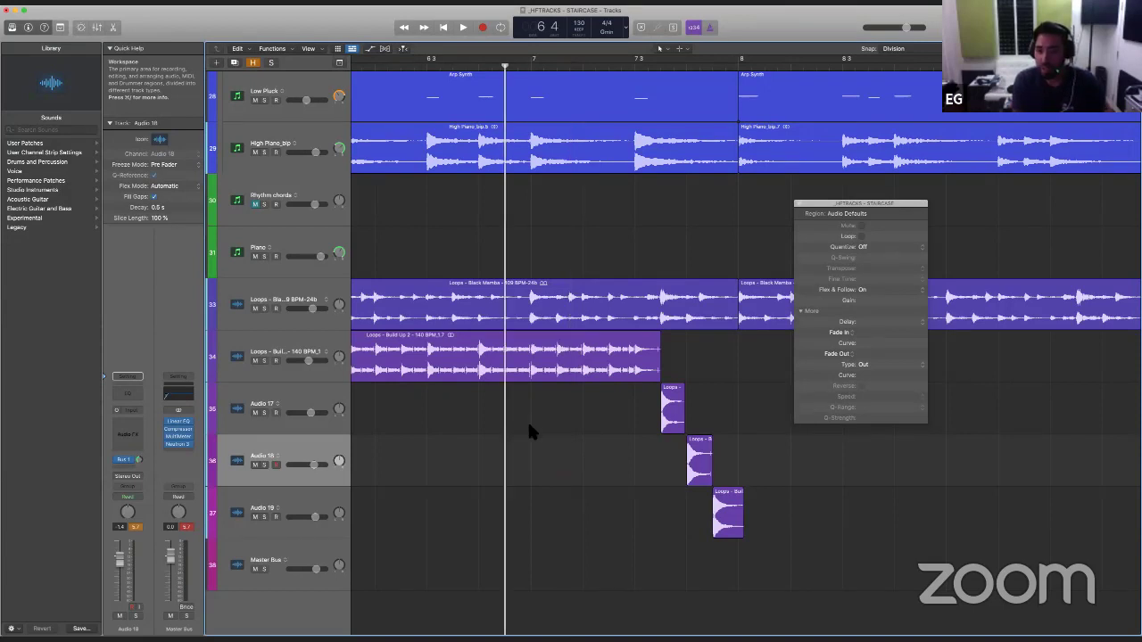
key("space")
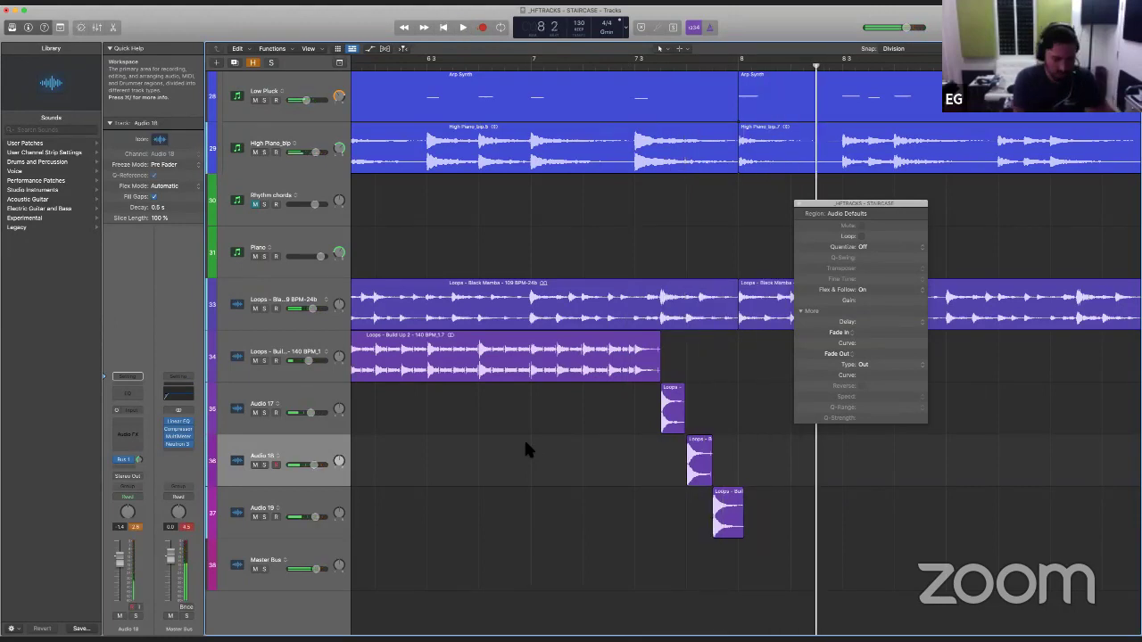
key("space")
left_click(302, 405)
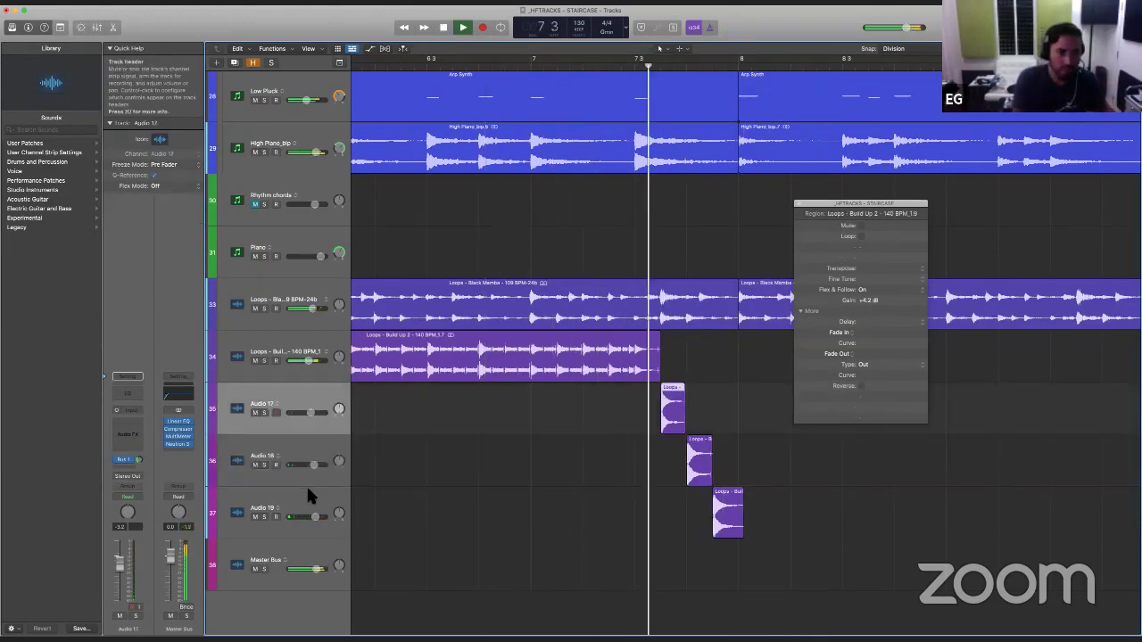
left_click(306, 489, "shift")
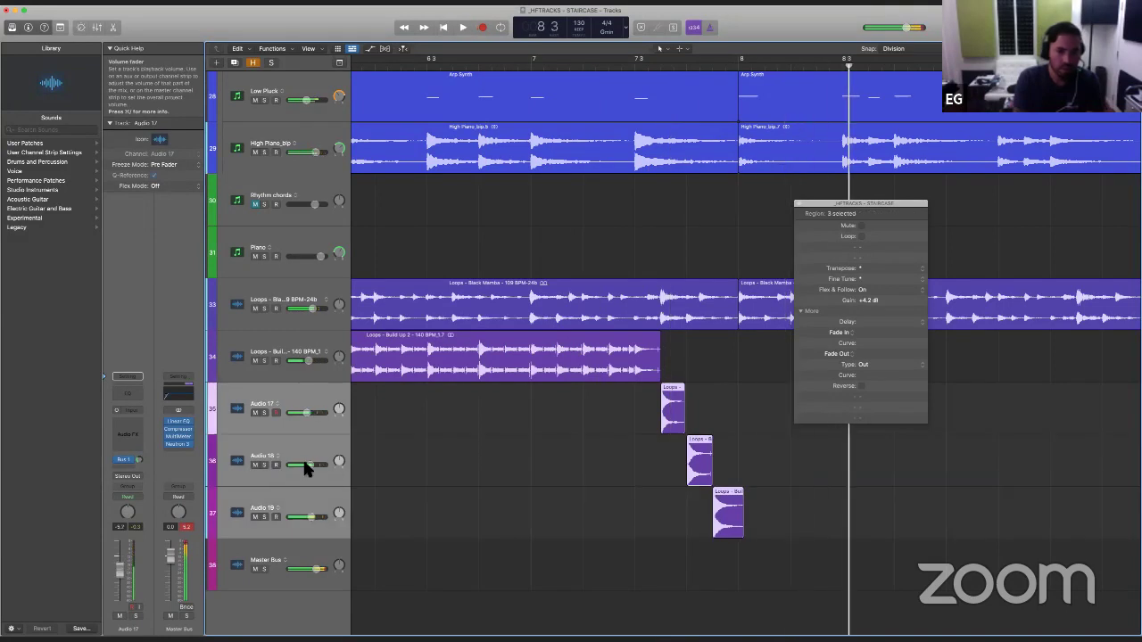
left_click(473, 471)
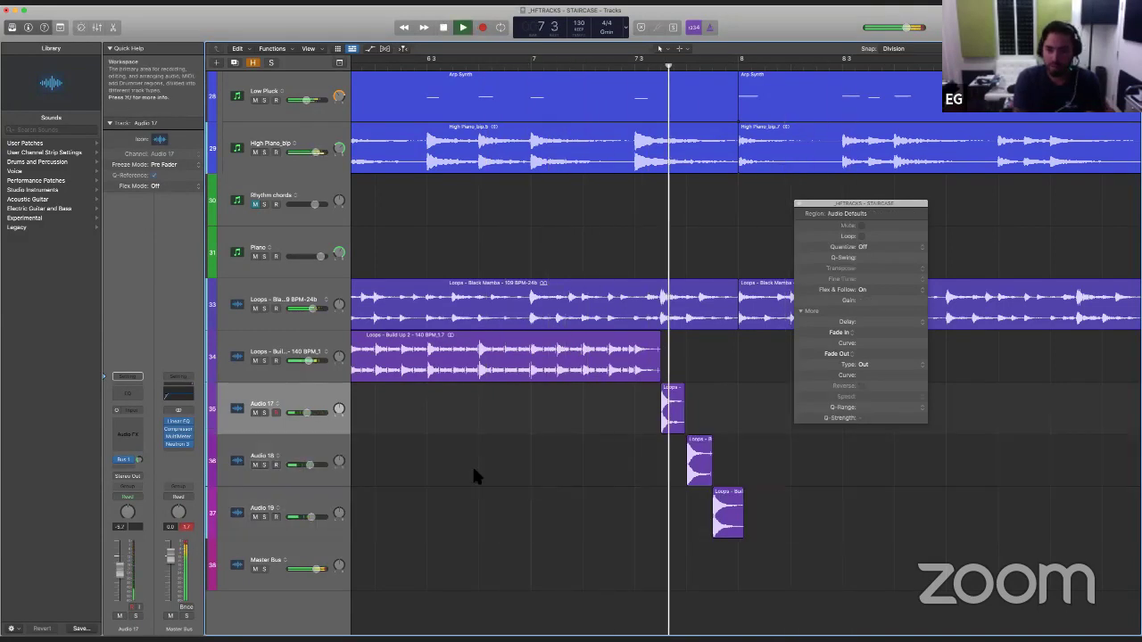
key("space")
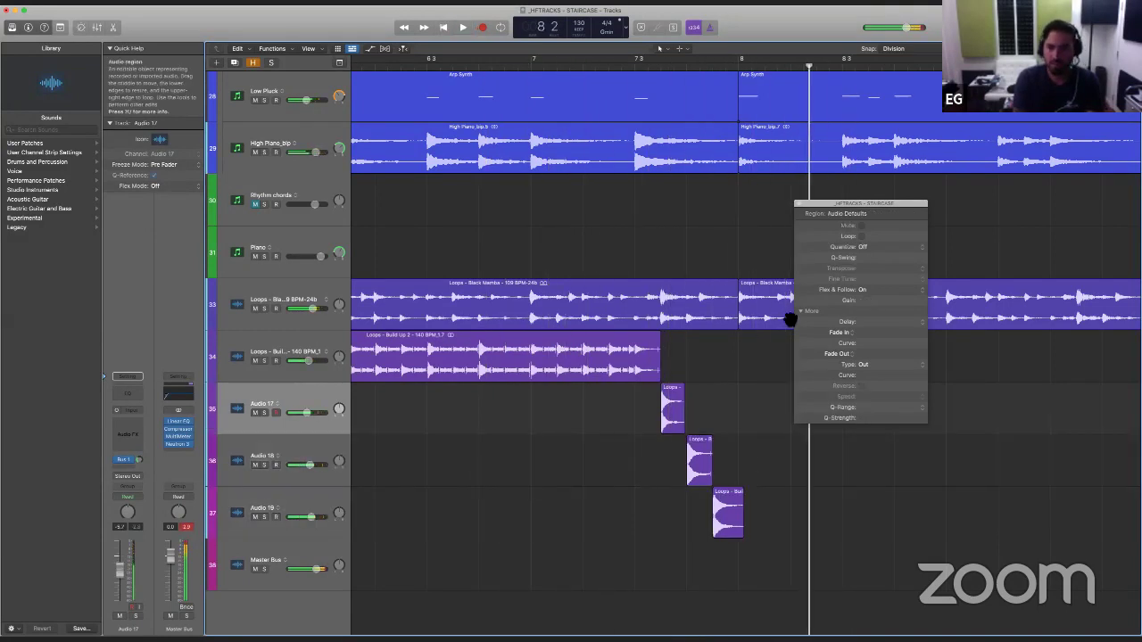
left_click(798, 204)
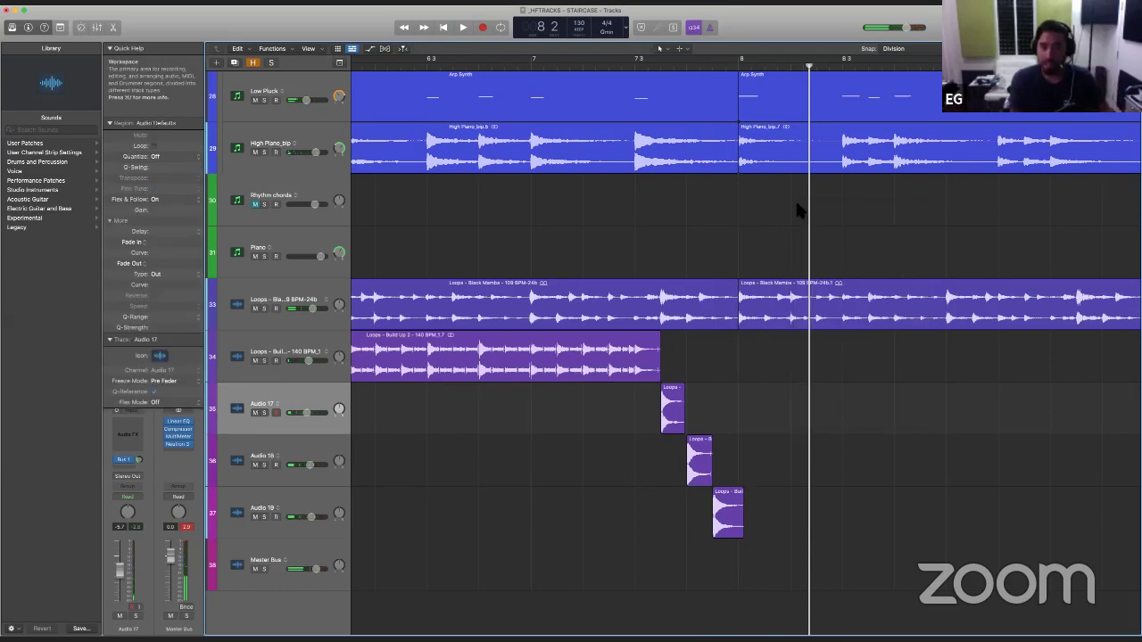
Step: Extend the start of the Inst 8 region on the second layered snare track, track 12, back to just after bar 6
key("super+Up")
key("super+Up")
key("super+Up")
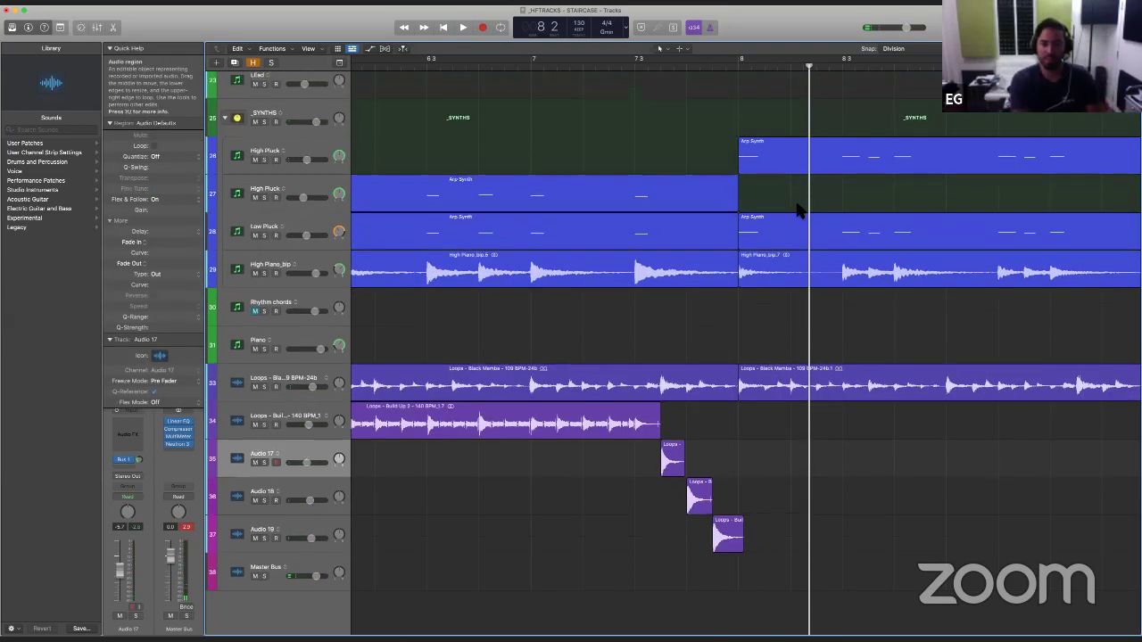
scroll(798, 209, "up", 20)
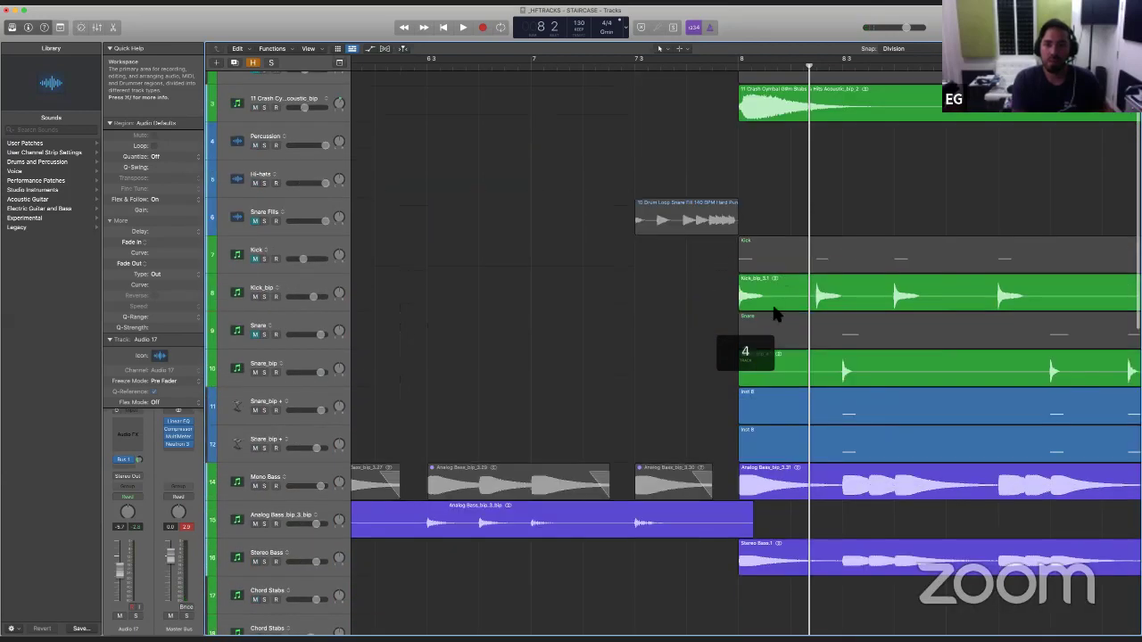
scroll(772, 321, "down", 10)
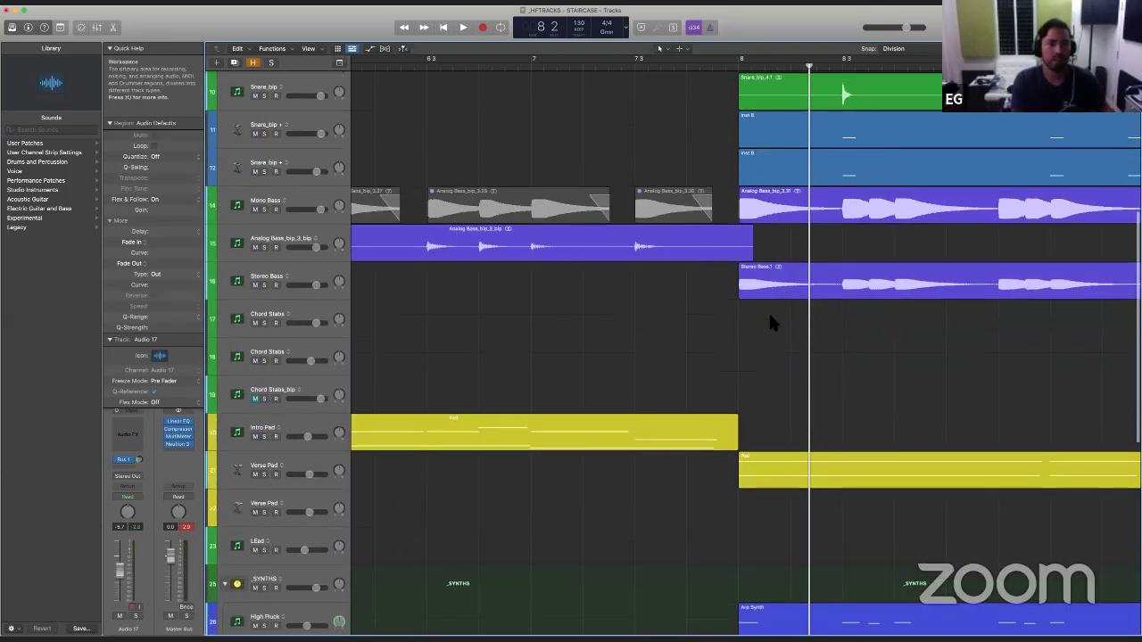
scroll(767, 312, "down", 6)
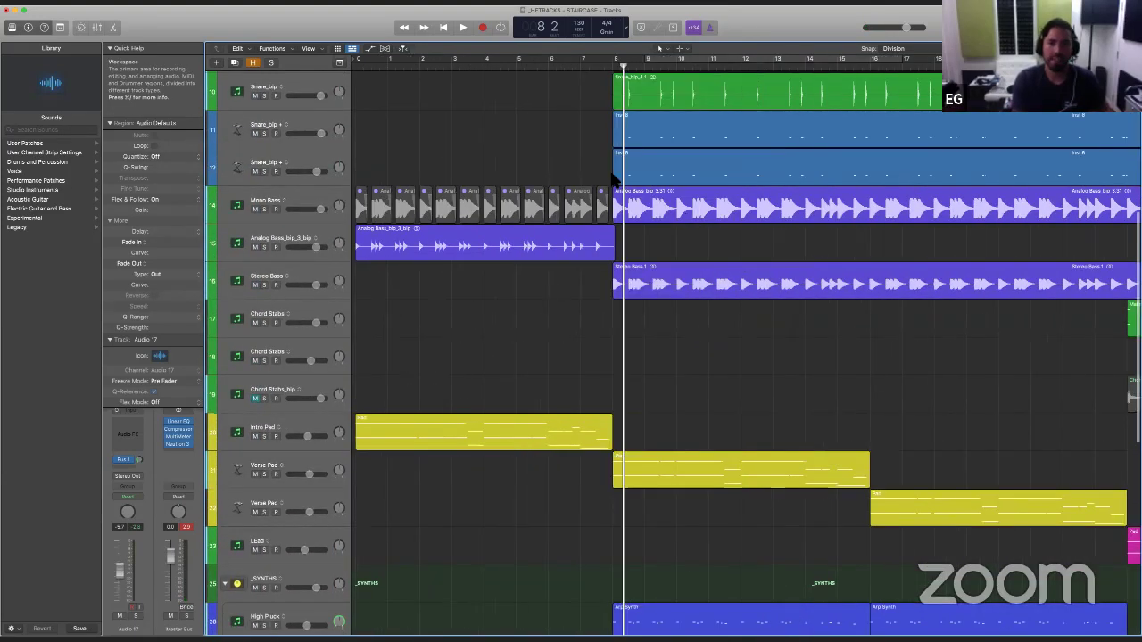
scroll(616, 231, "up", 2)
scroll(606, 237, "up", 1)
left_click_drag(615, 248, 558, 246)
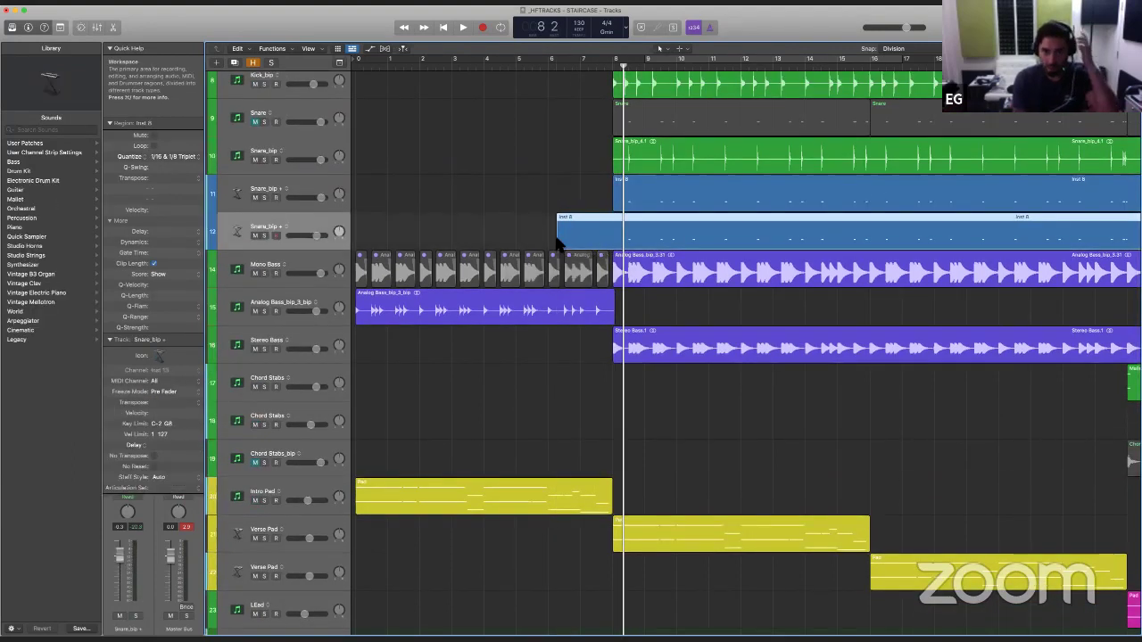
scroll(600, 236, "down", 1)
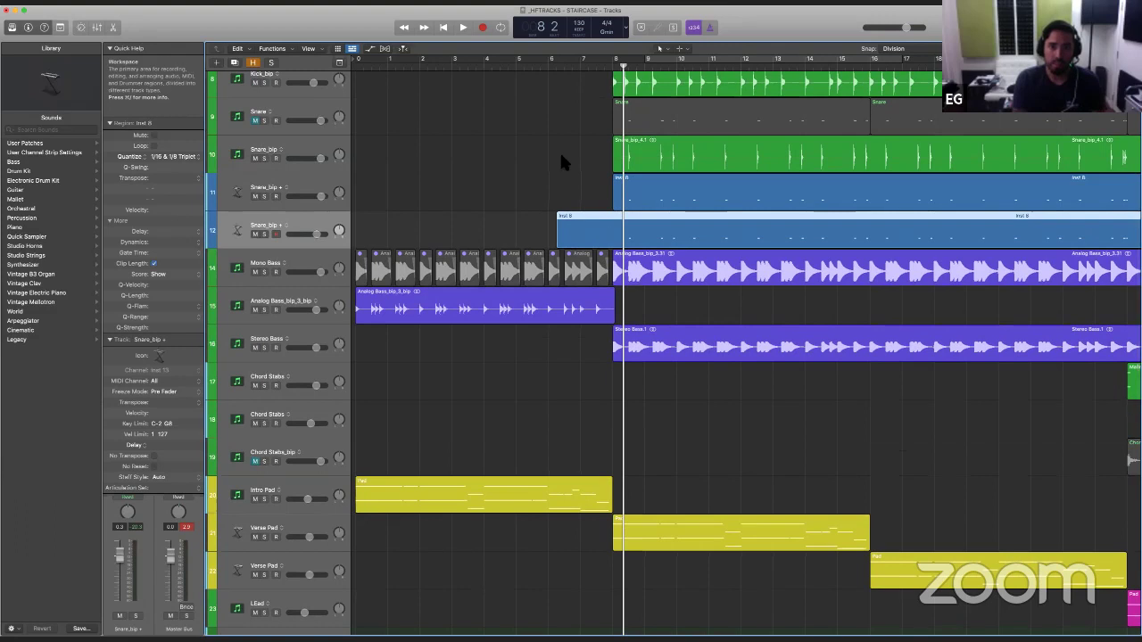
double_click(573, 229)
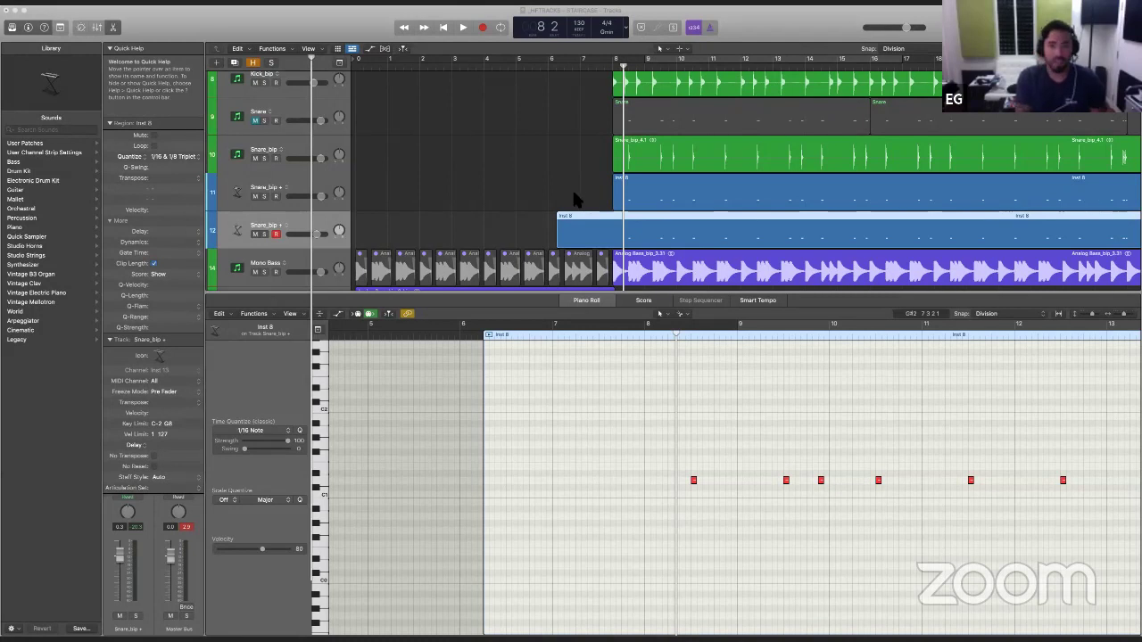
key("Tab")
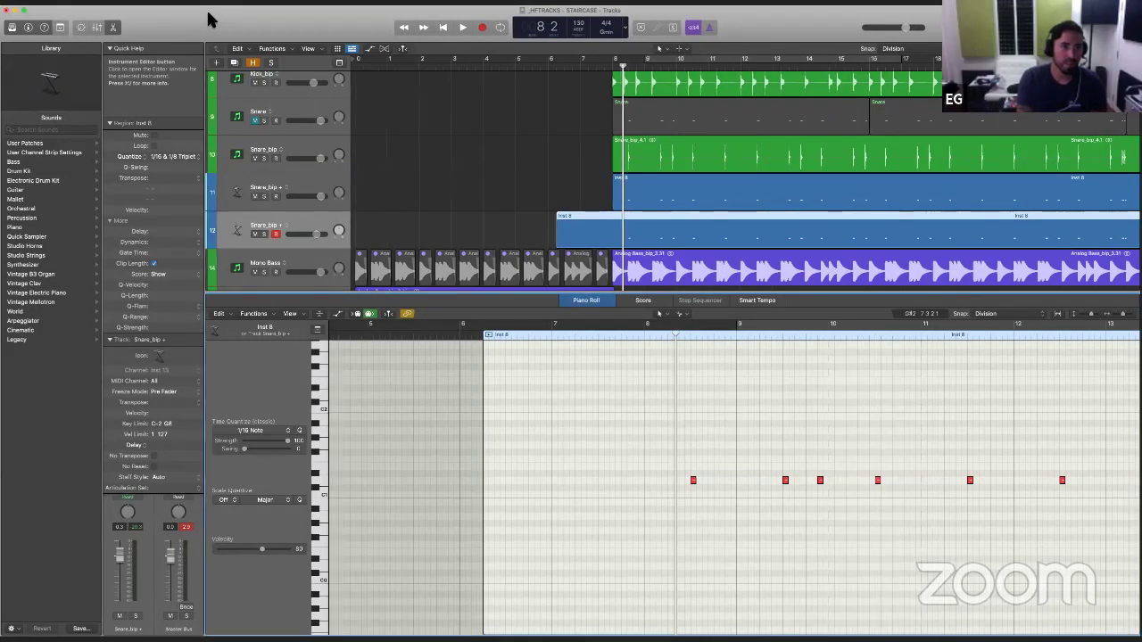
left_click(263, 8)
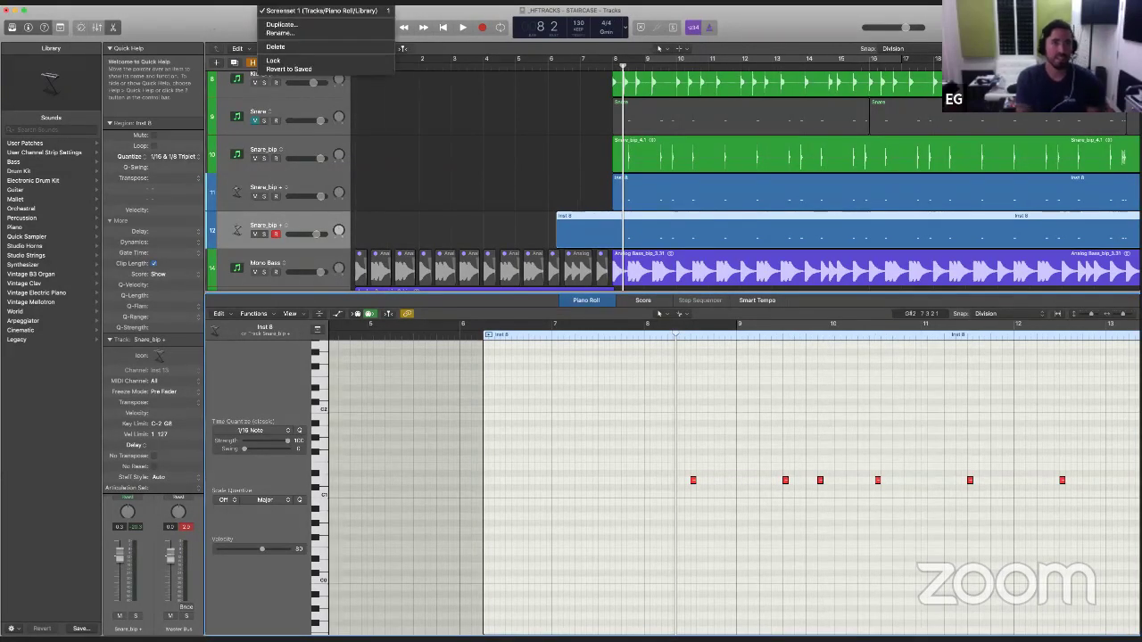
left_click(646, 386)
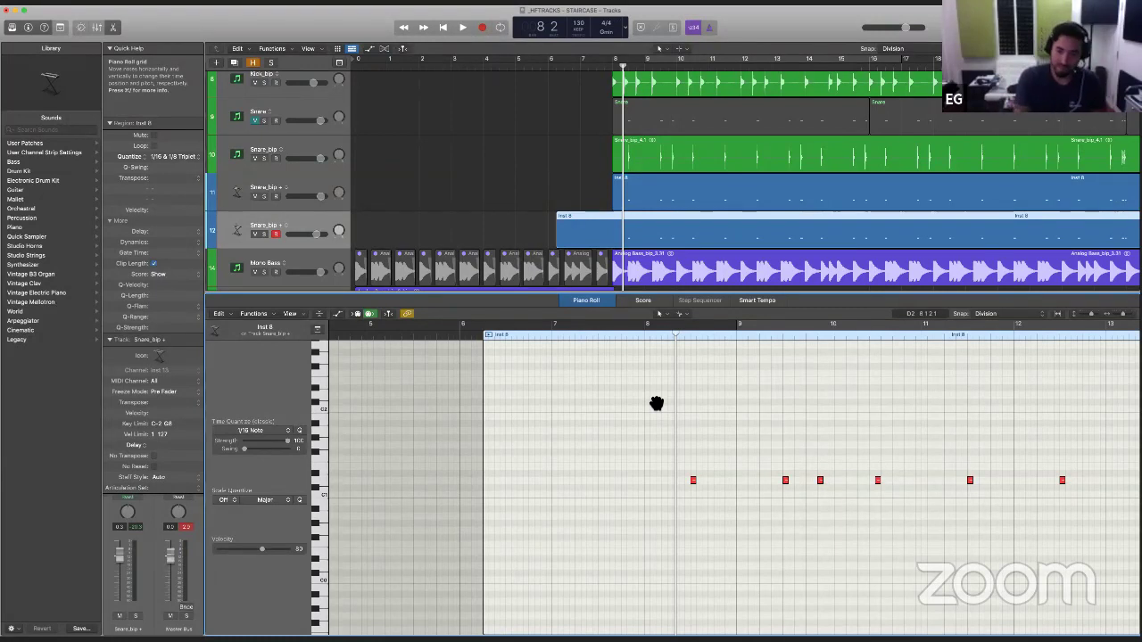
key("e")
left_click(642, 437)
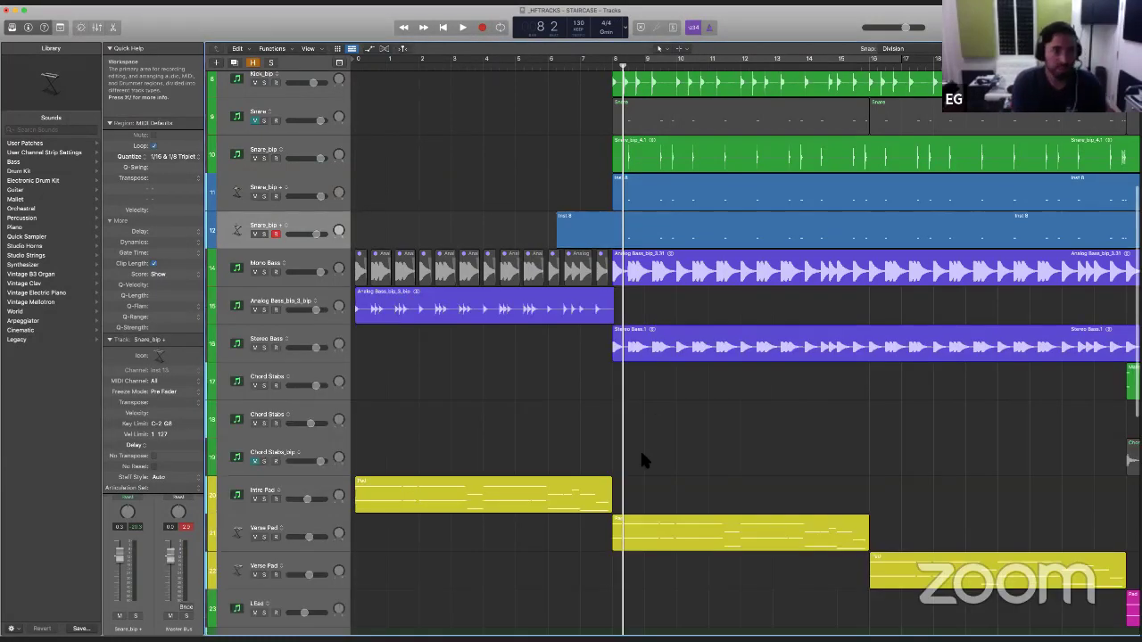
Step: Open the Inst 8 region on track 12 in the Piano Roll and play the end of the build-up from bar 7
double_click(595, 237)
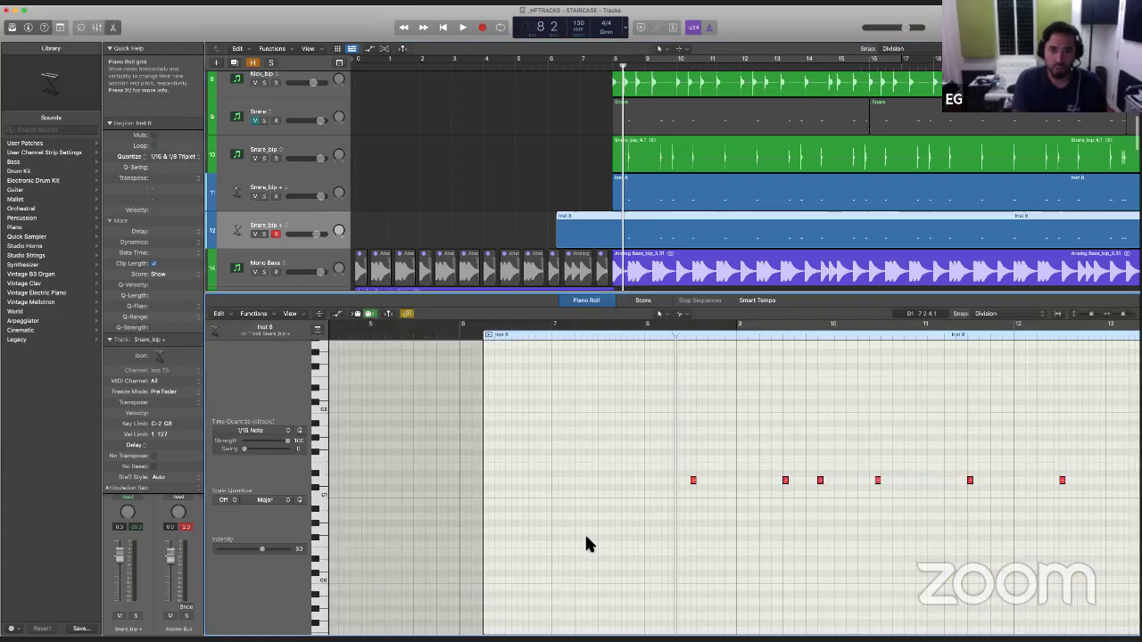
key("super+Right")
left_click(425, 335)
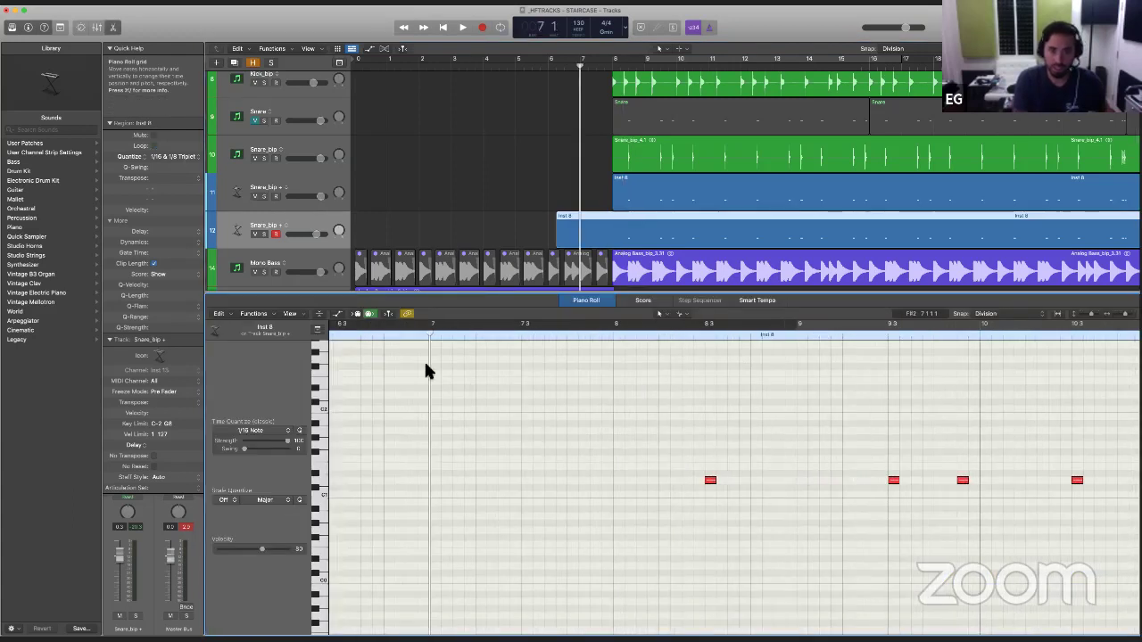
key("space")
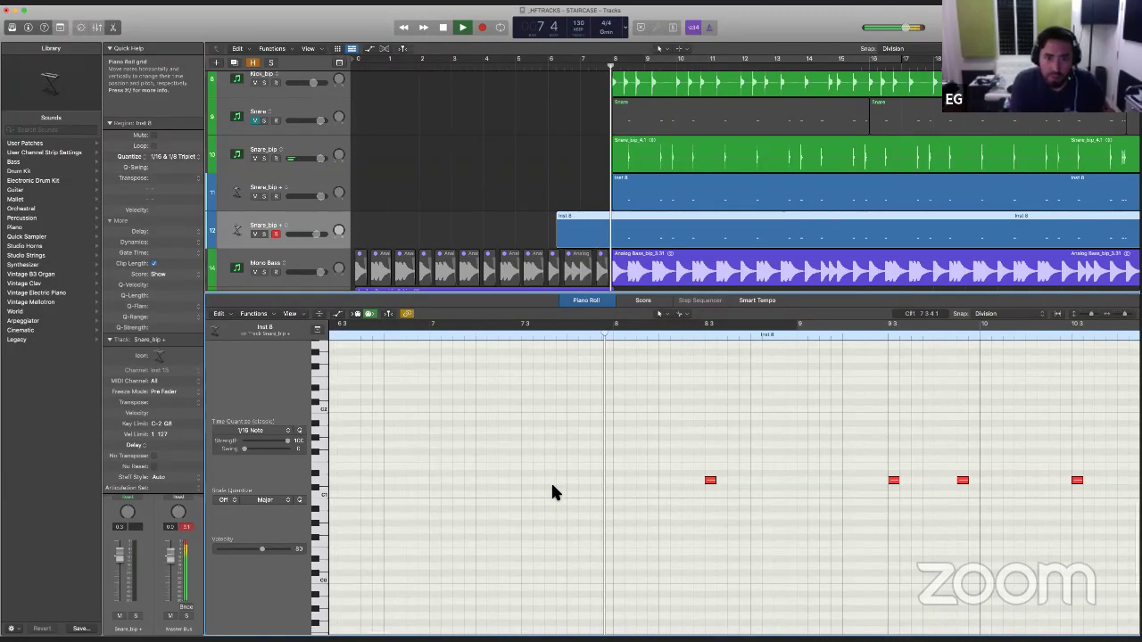
key("space")
scroll(552, 486, "left", 3)
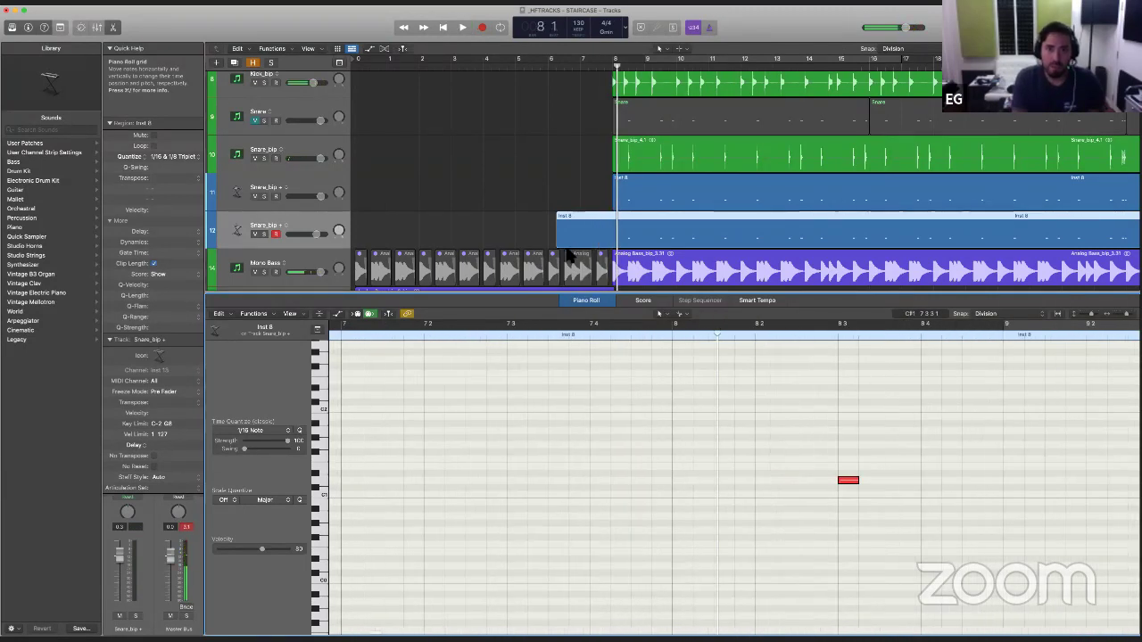
Step: Switch the control bar display to Custom, place the playhead at bar 7 and set the division to /12
left_click(623, 27)
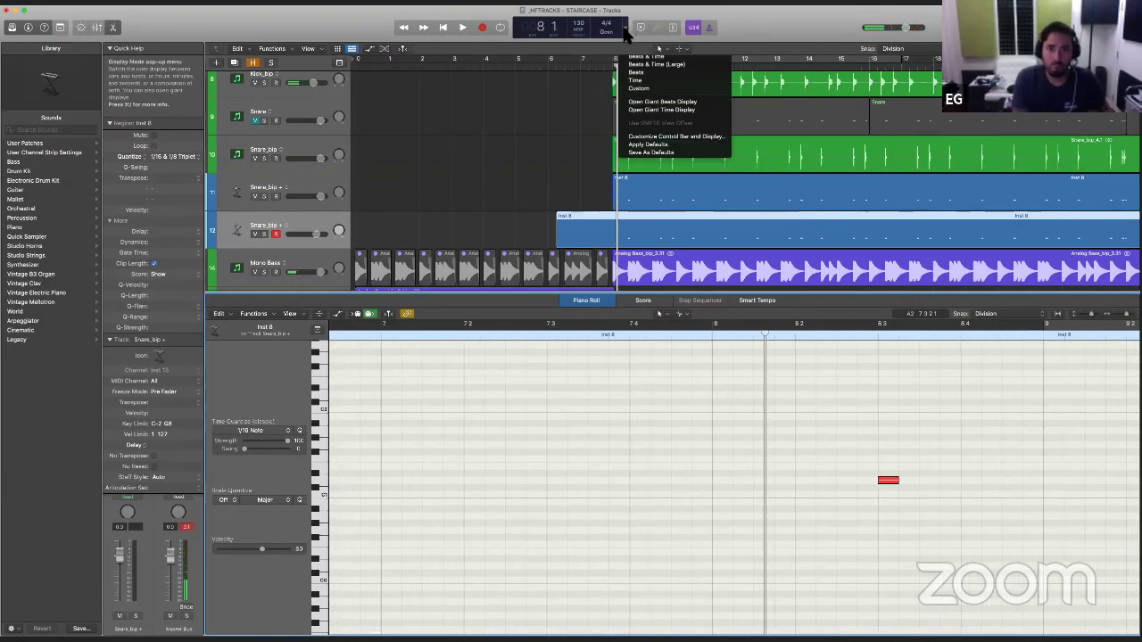
left_click(638, 87)
scroll(434, 349, "left", 2)
left_click(435, 329)
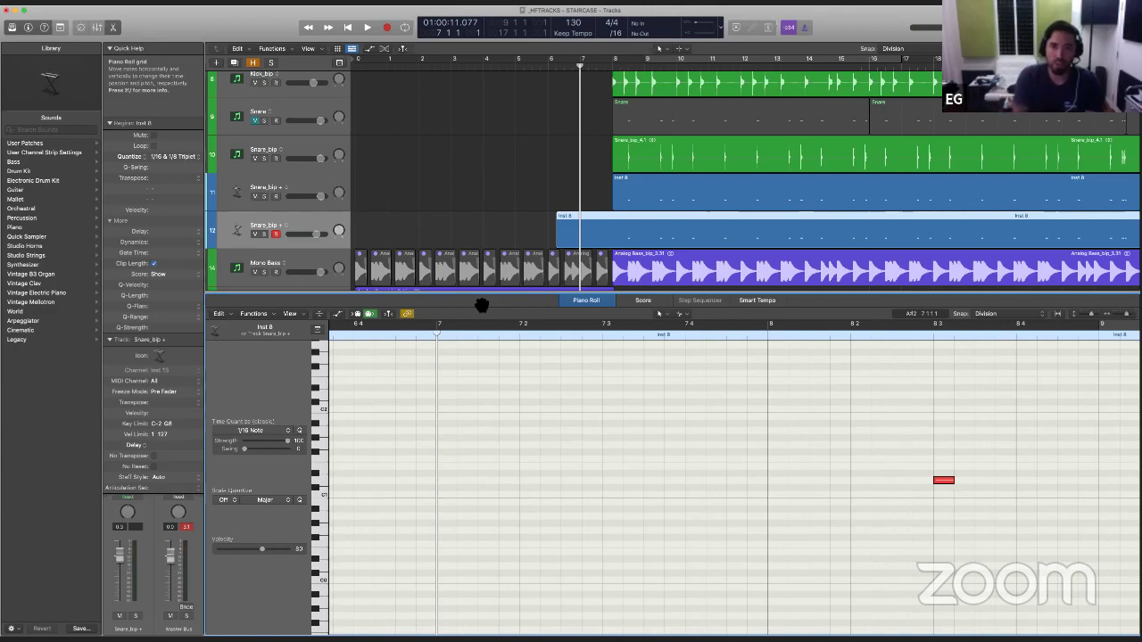
left_click(616, 33)
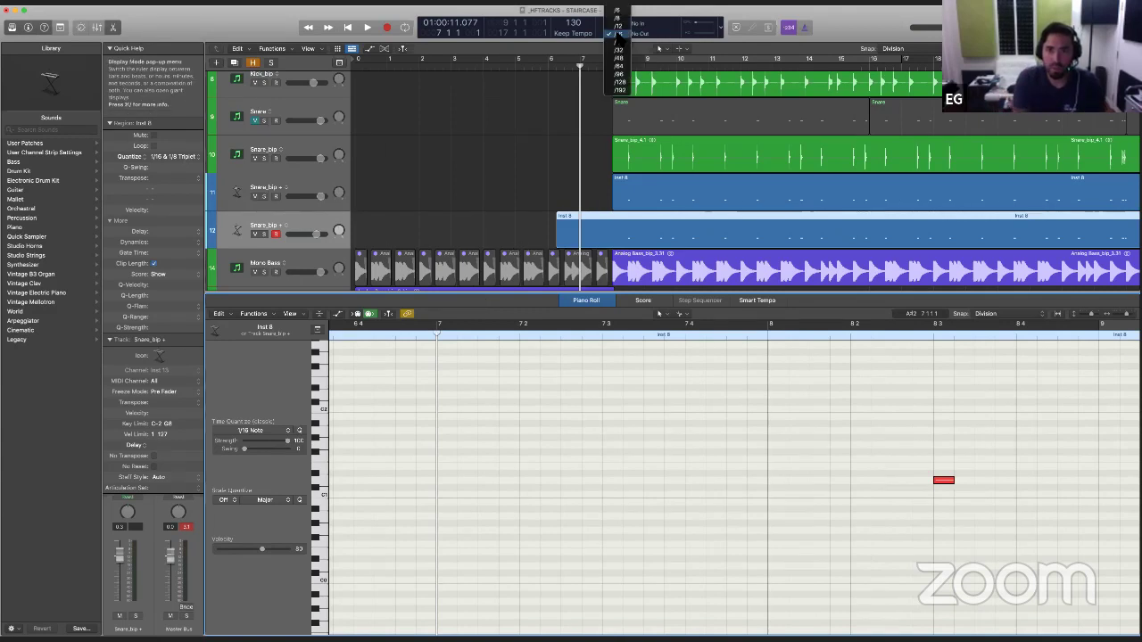
left_click(618, 25)
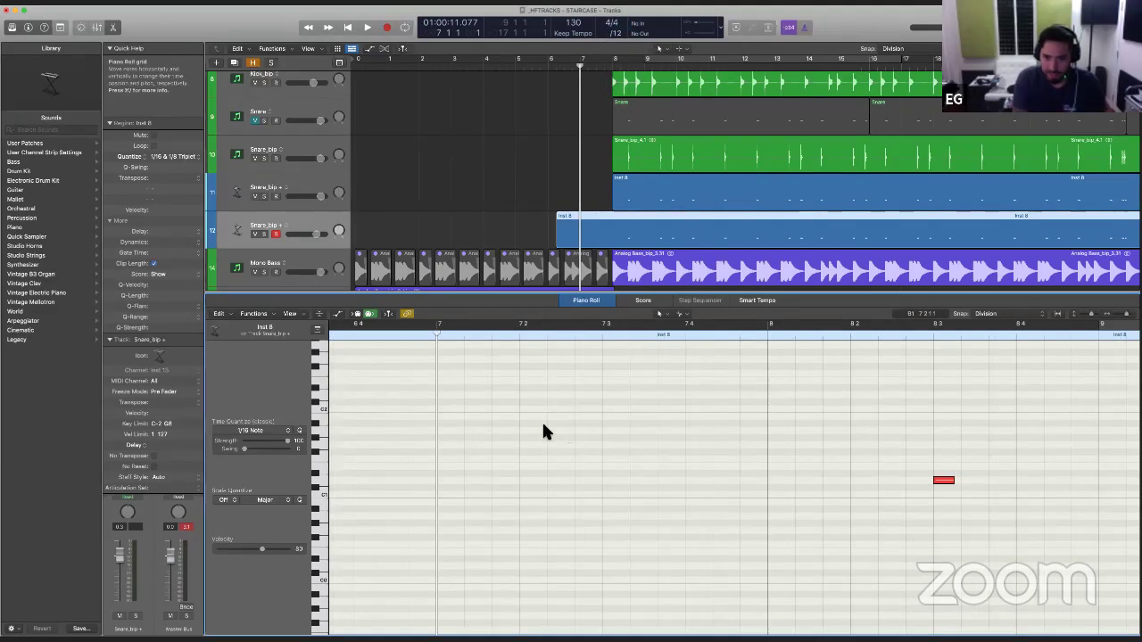
Step: Copy the snare note at 8 3 back to 7 3, keeping the /12 division, and play it from bar 7
left_click_drag(942, 481, 614, 478)
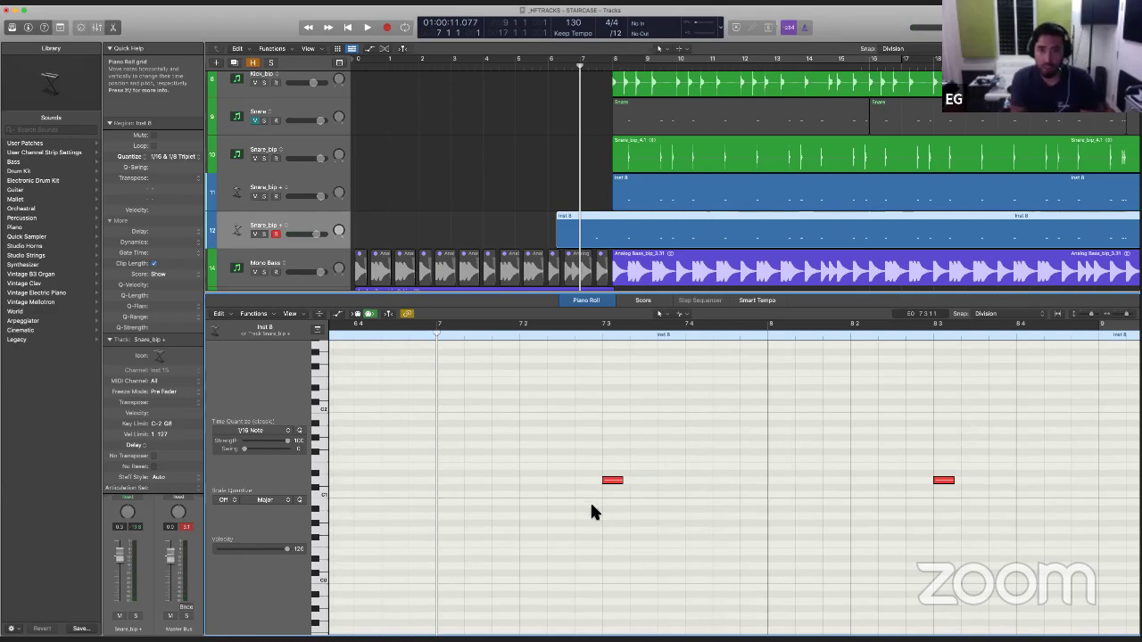
left_click(619, 36)
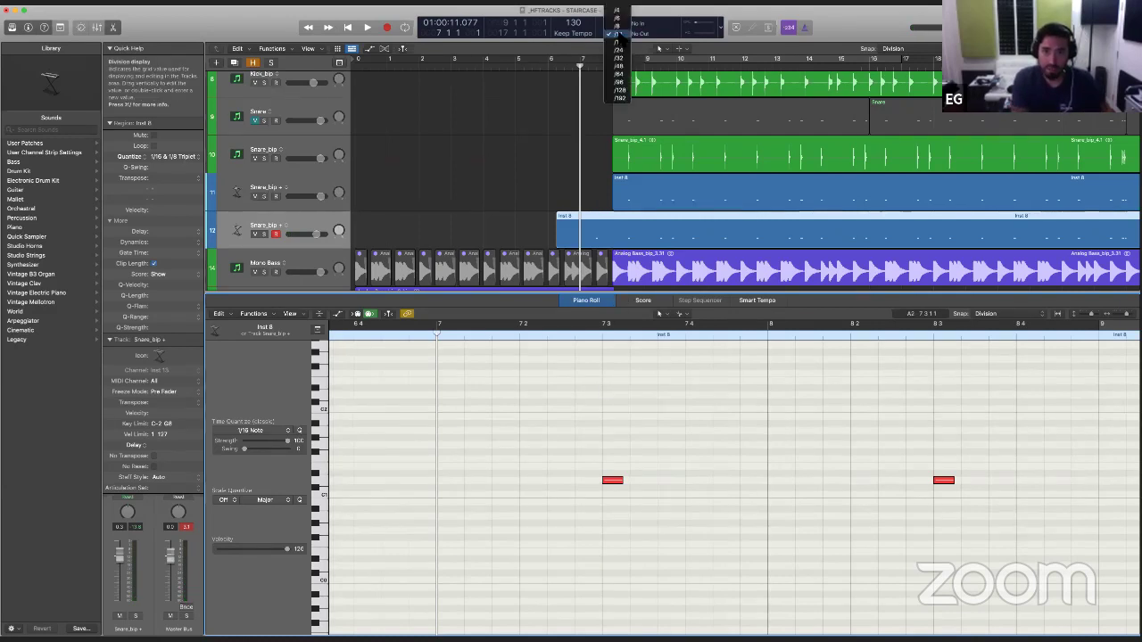
left_click(618, 33)
key("space")
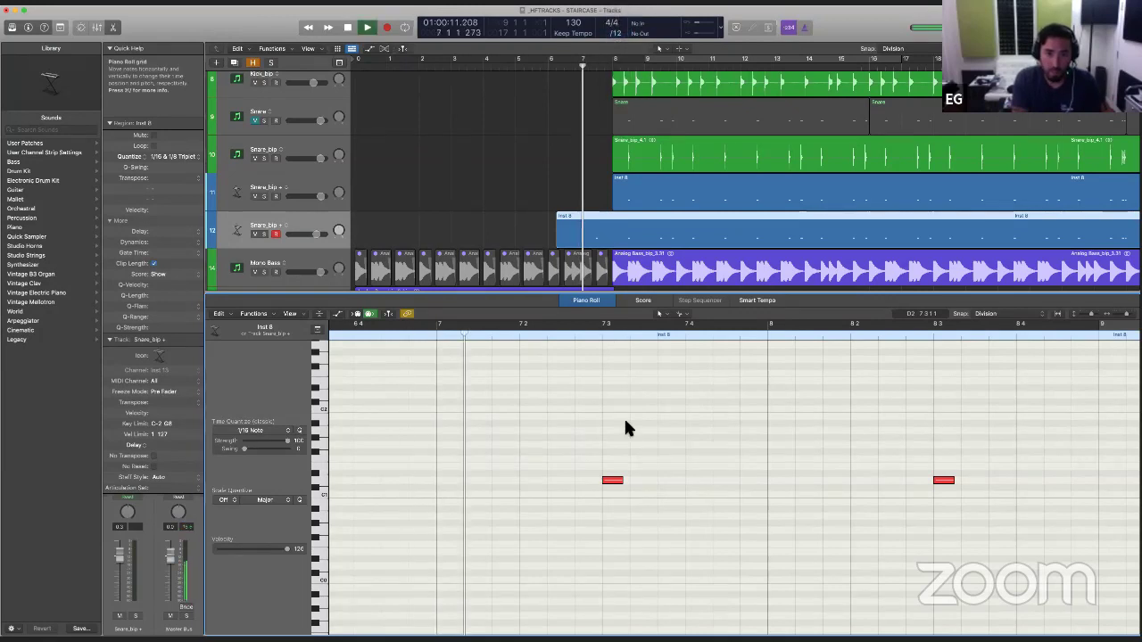
key("space")
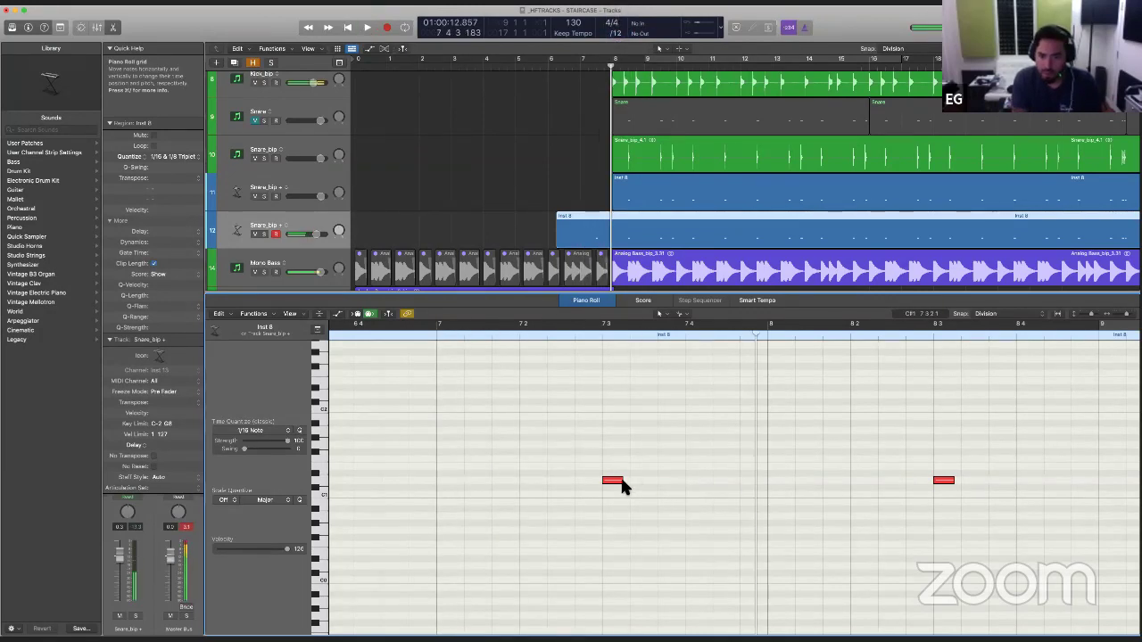
Step: Add two copies of the 7 3 snare note at intervals of two /12 divisions and play the three hits
left_click_drag(612, 482, 721, 482)
key("space")
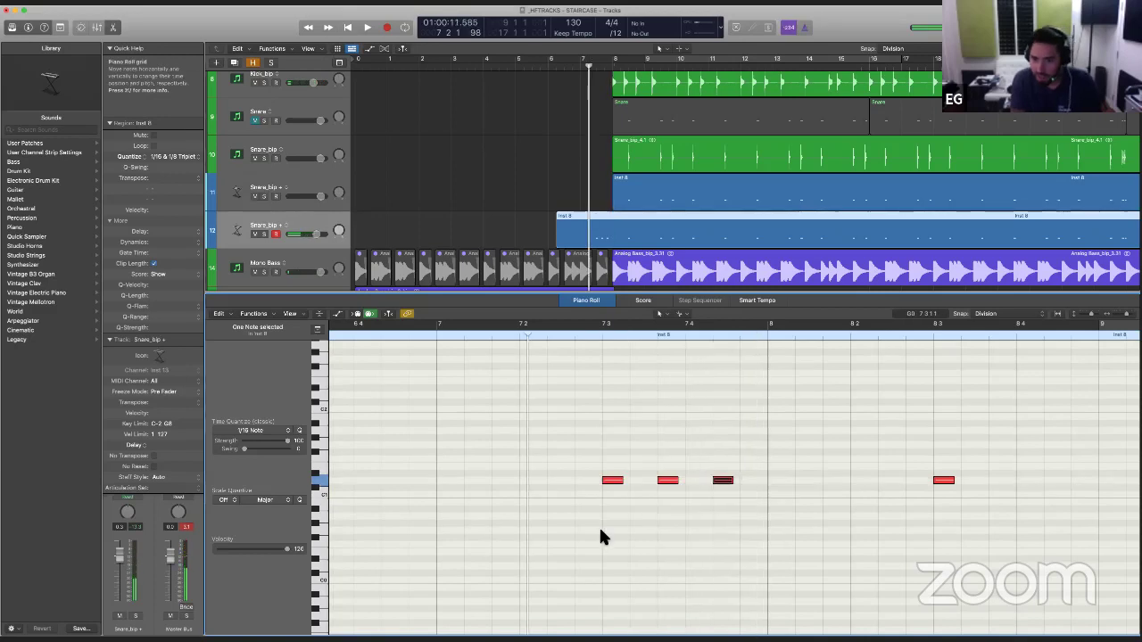
key("space")
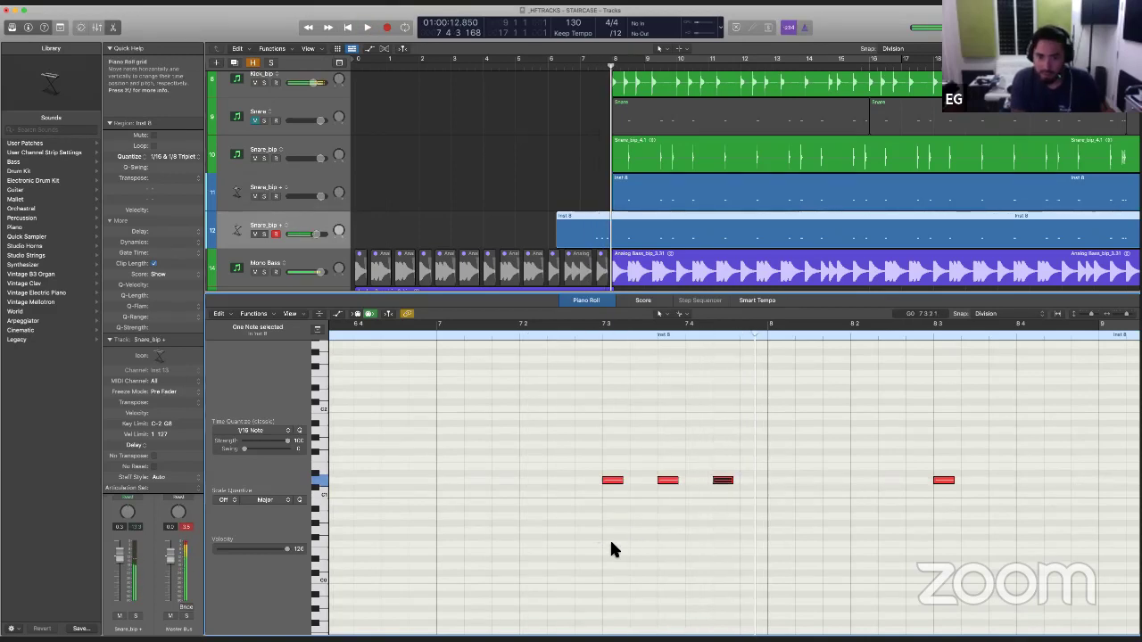
key("super+Right")
key("space")
key("space")
Step: Select the three new snare notes, nudge them one division later, lengthen each to a full /12 division and play them
left_click_drag(742, 508, 516, 478)
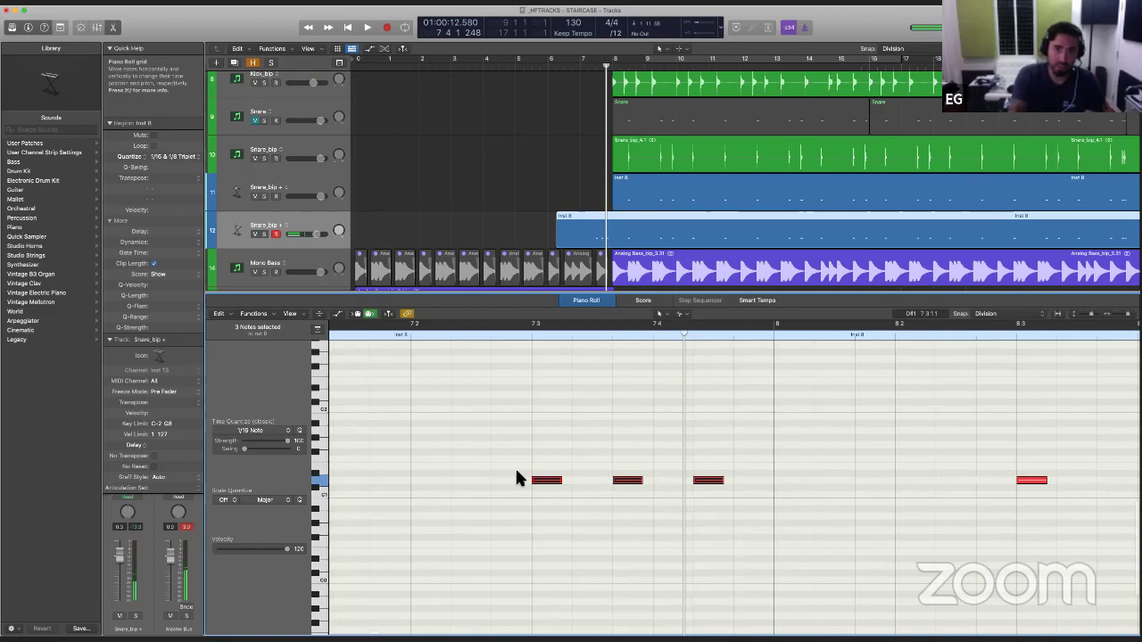
key("ctrl+alt+super+t")
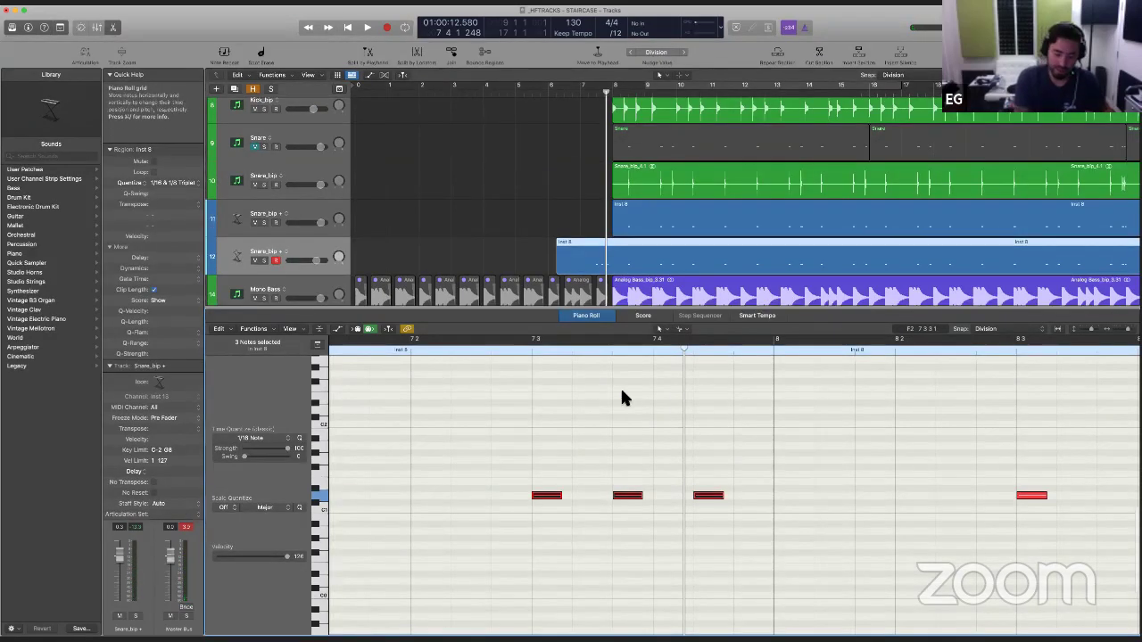
key("alt+Right")
key("space")
key("space")
left_click_drag(603, 495, 612, 546)
key("space")
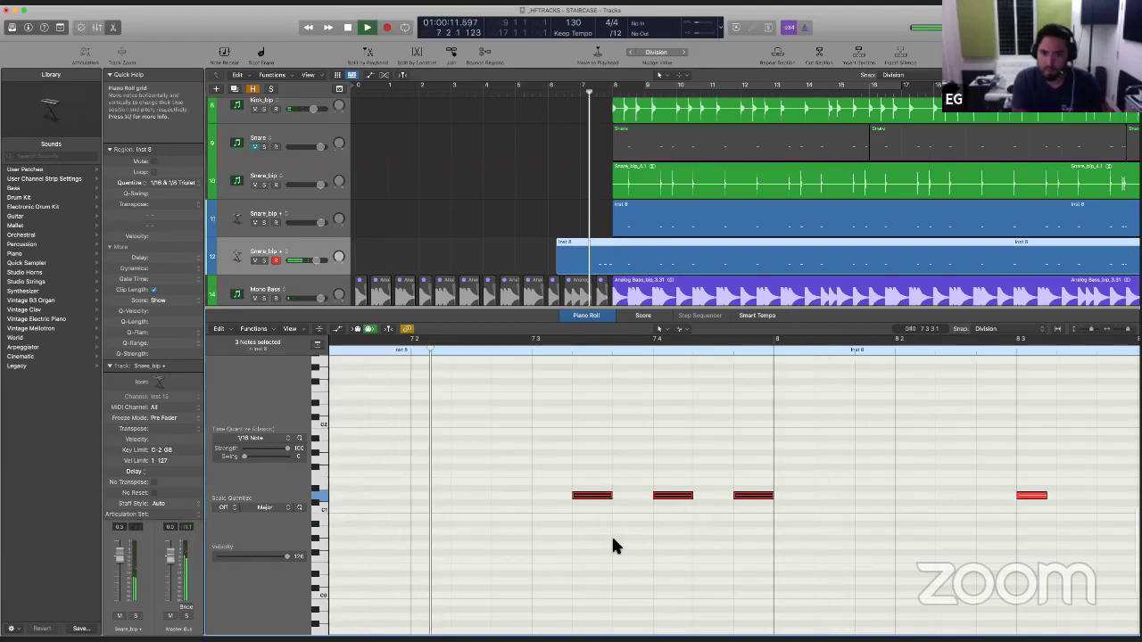
key("space")
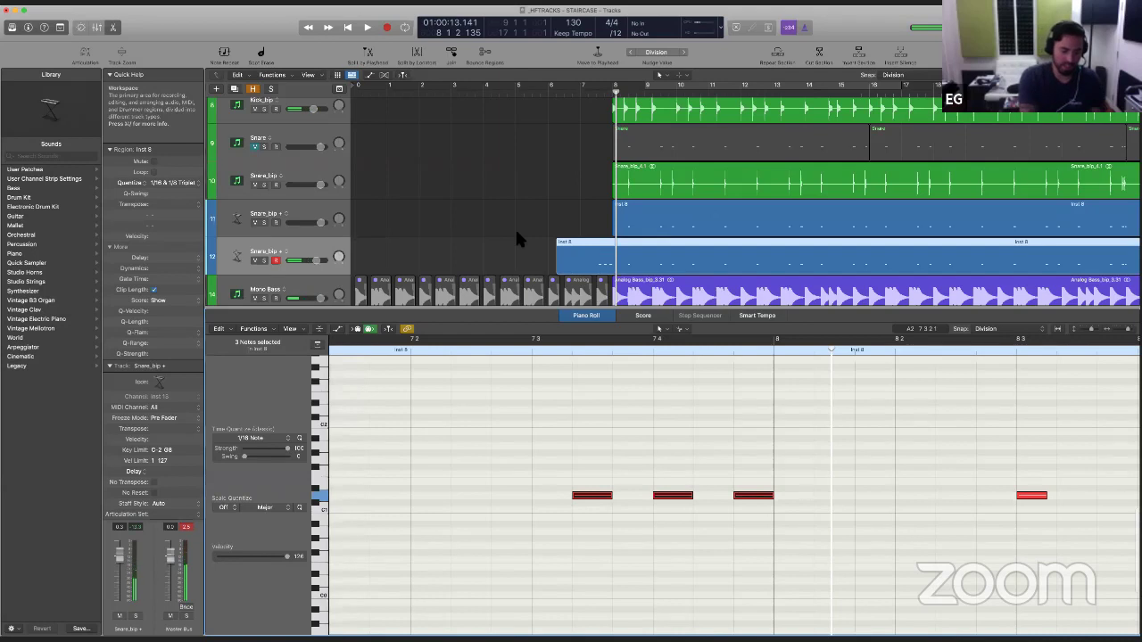
Step: Close the Piano Roll and play the build-up loop's final hits on the Audio 17 to Audio 19 tracks for comparison
key("e")
scroll(527, 294, "down", 8)
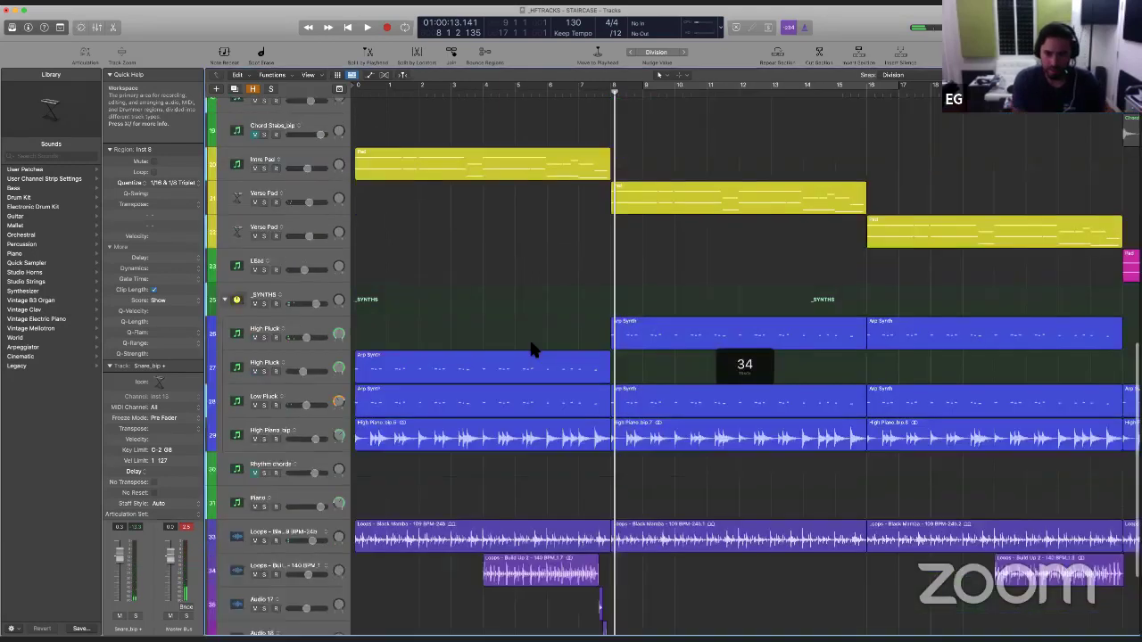
scroll(532, 350, "down", 3)
scroll(512, 455, "up", 5)
scroll(495, 471, "up", 5)
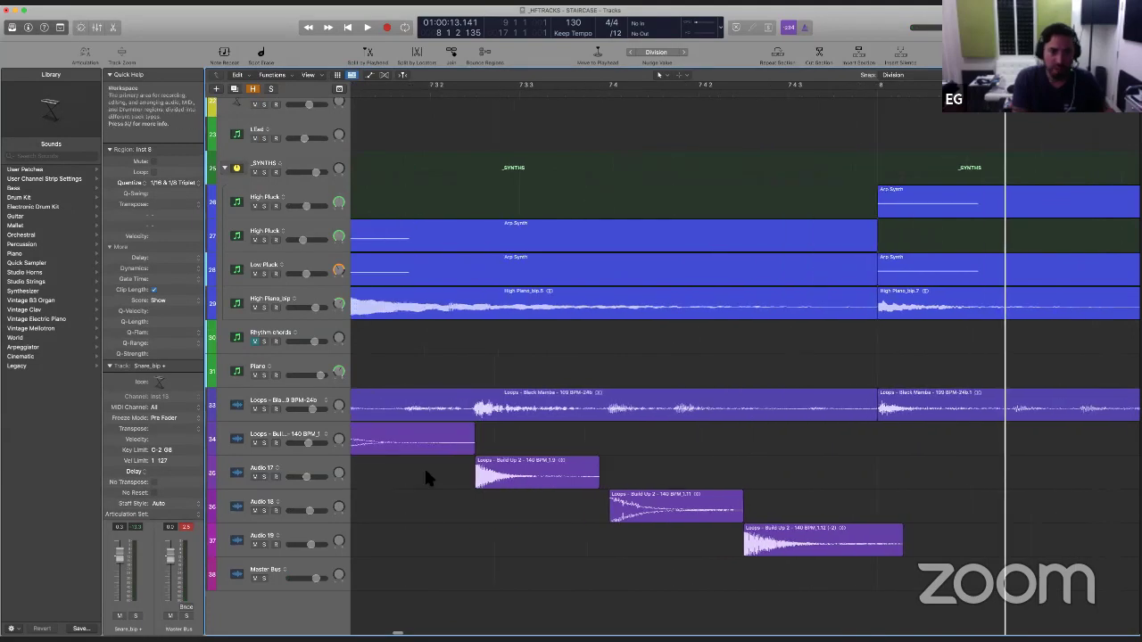
key("space")
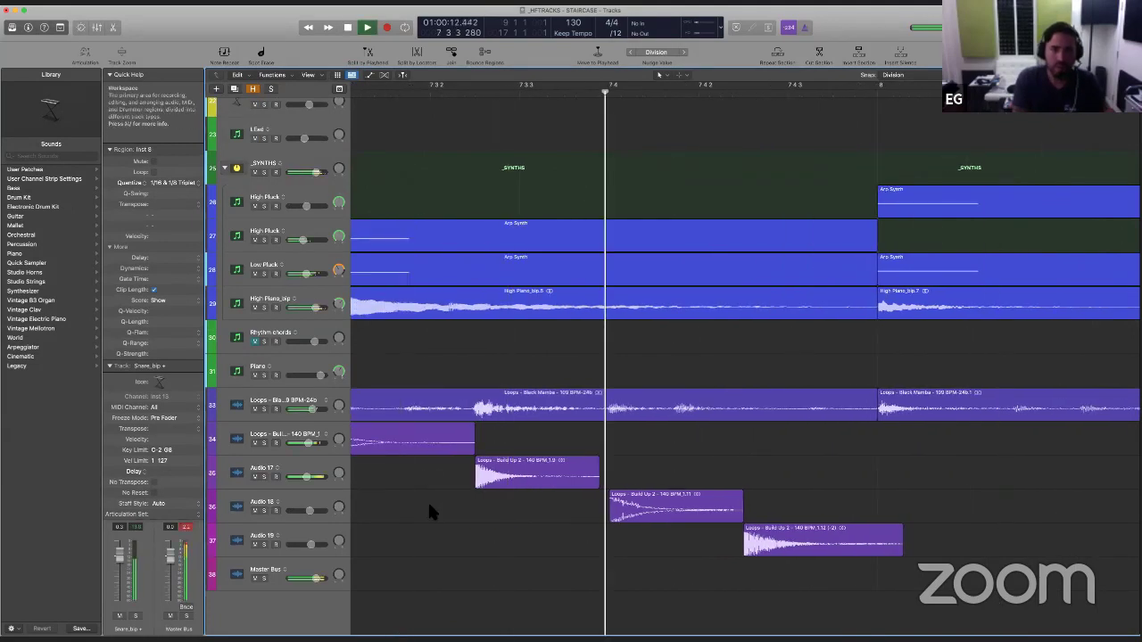
key("space")
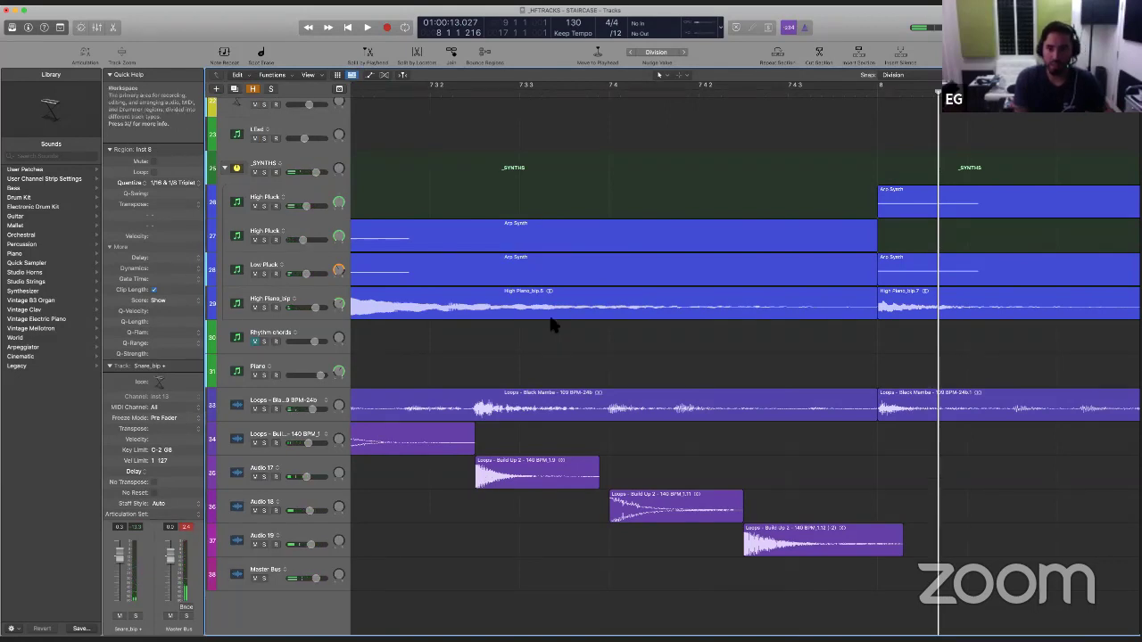
Step: Place the playhead at the start of the Audio 17 hit and reopen the Inst 8 region's three snare notes in the Piano Roll
left_click_drag(515, 109, 482, 119)
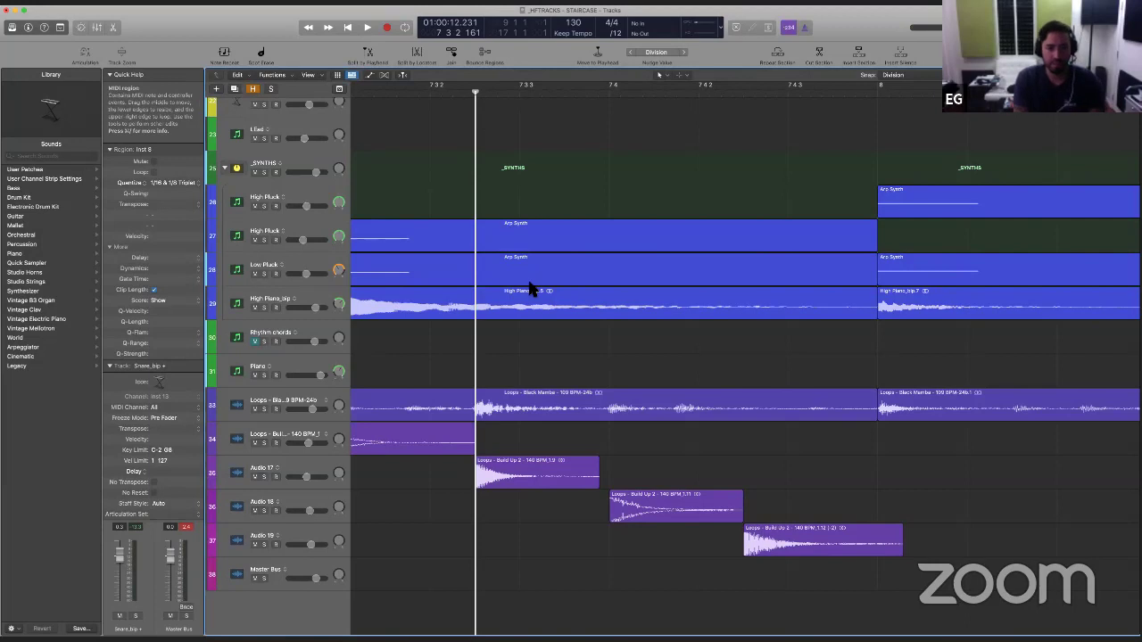
scroll(538, 332, "up", 5)
scroll(538, 332, "up", 8)
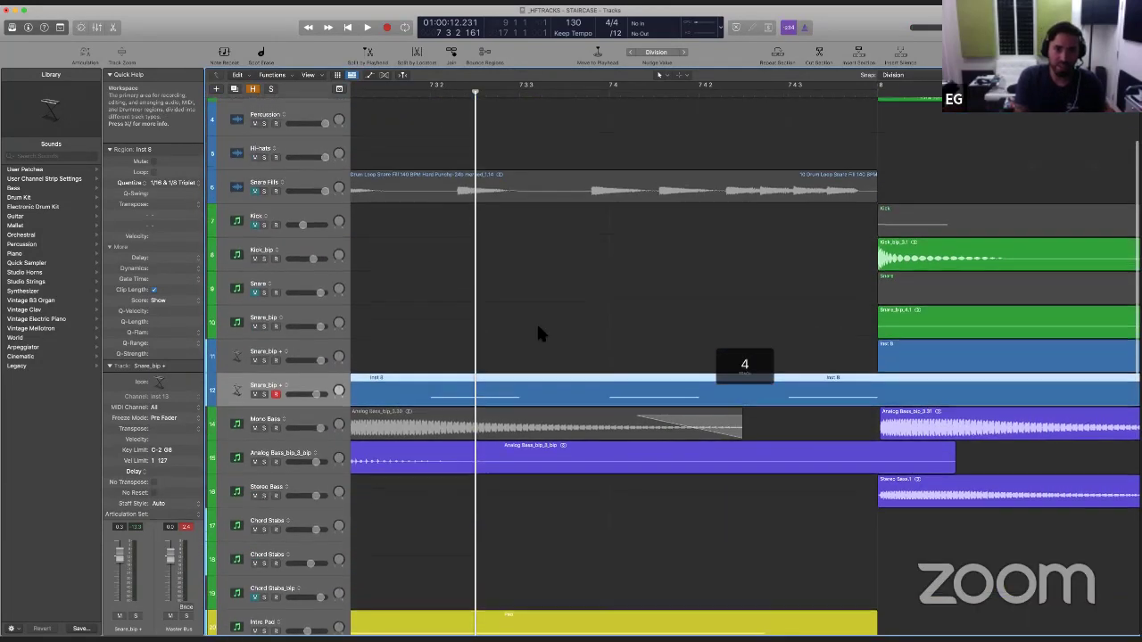
scroll(538, 333, "down", 5)
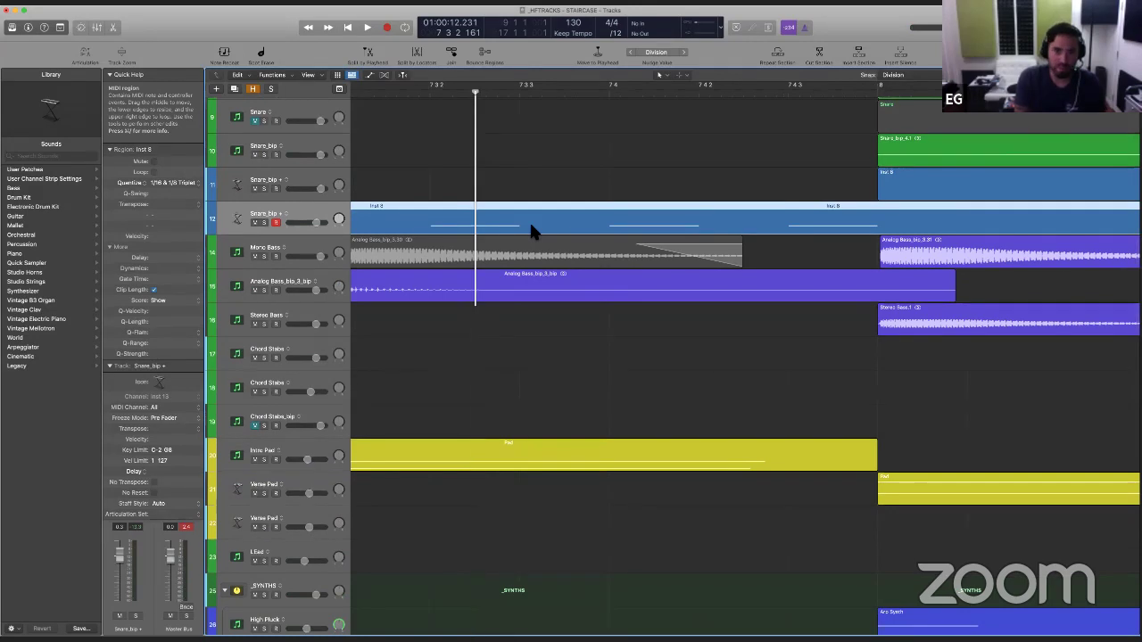
double_click(529, 222)
left_click(603, 490)
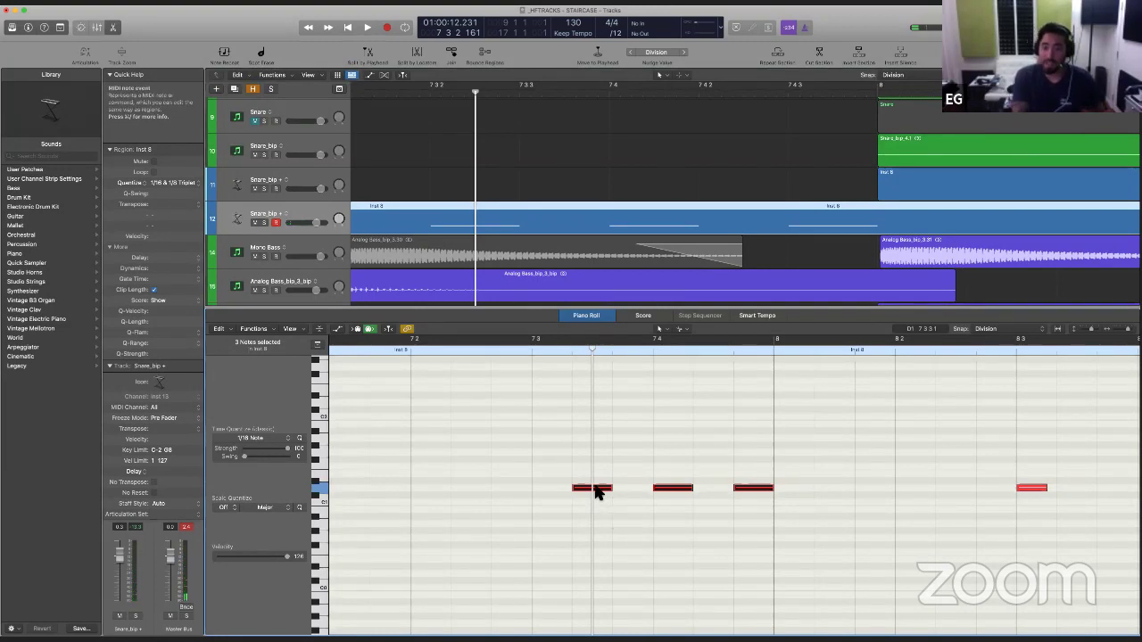
Step: Set the division to /24, move the three snare notes so the first starts at the playhead, and play them
left_click(616, 40)
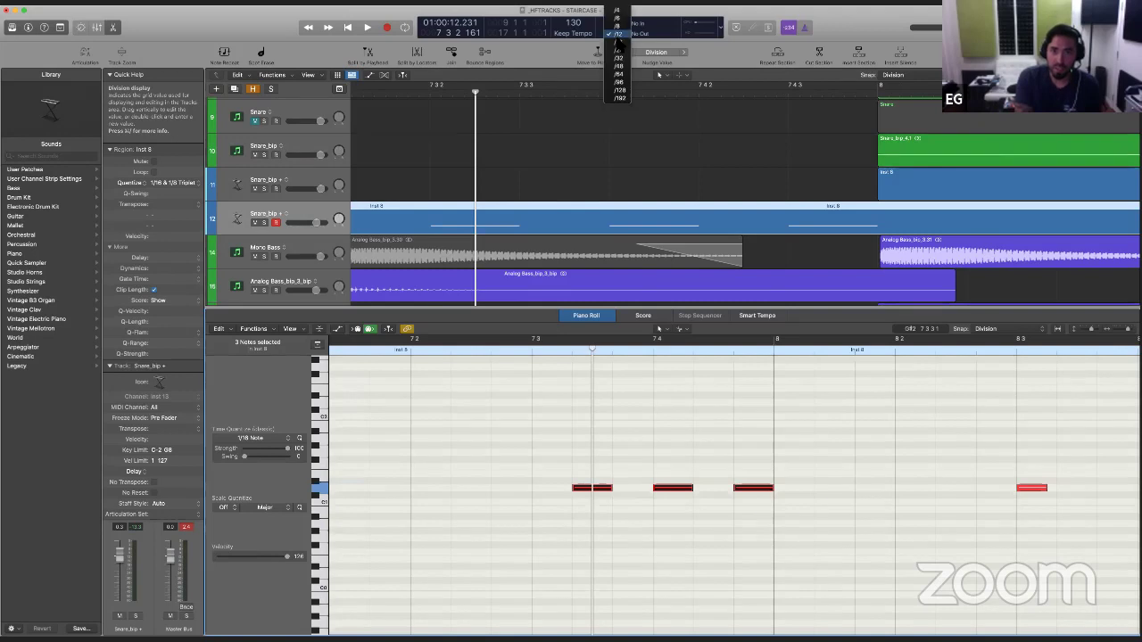
left_click(623, 47)
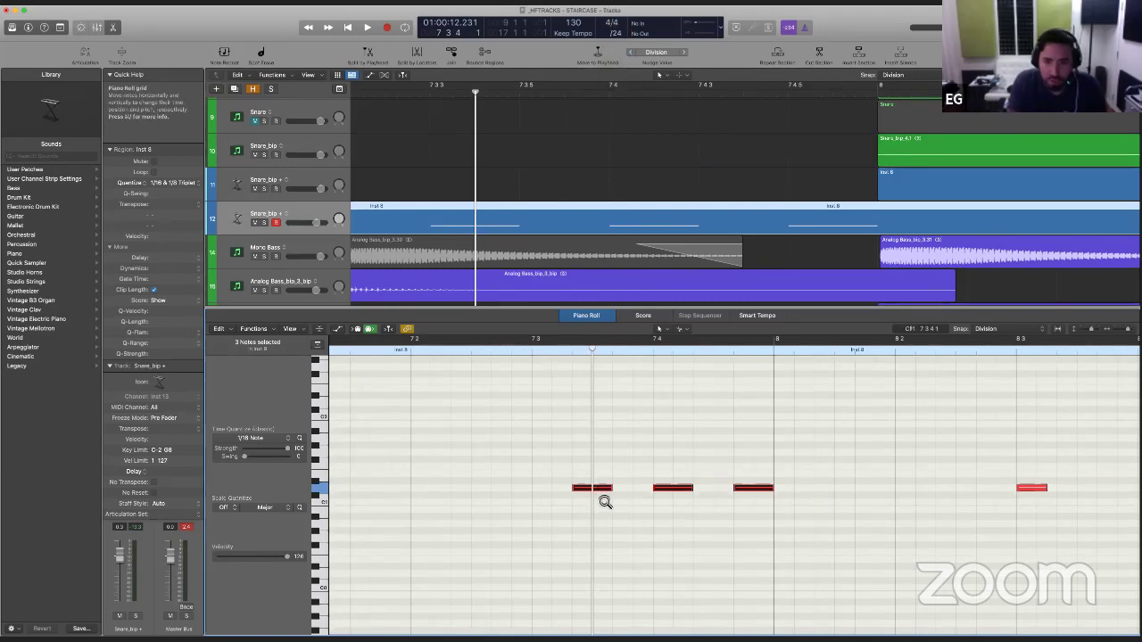
key("semicolon")
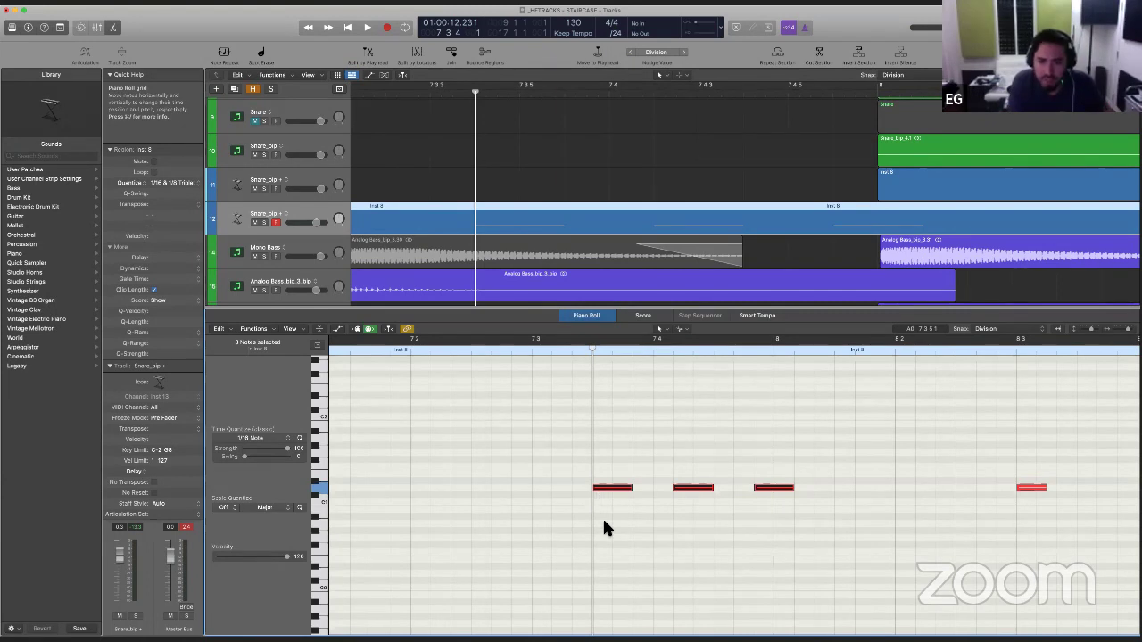
left_click(604, 527)
key("space")
key("space")
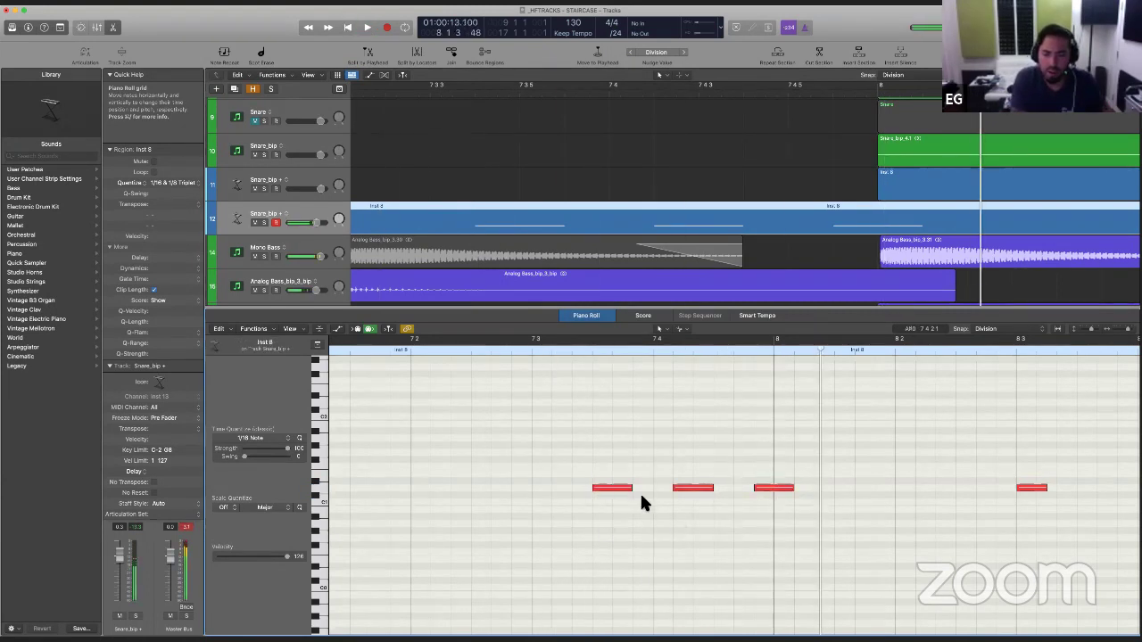
left_click(674, 354)
key("space")
key("space")
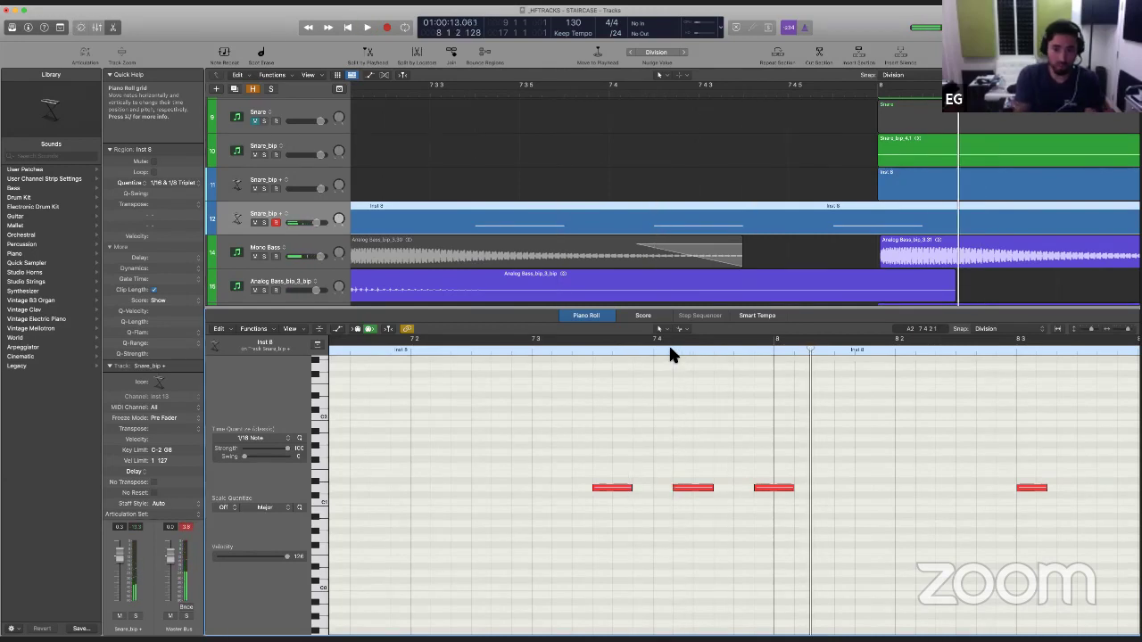
Step: Place the playhead at the second snare note, close the Piano Roll, and shrink the track heights, selecting the Mono Bass track
left_click(655, 86)
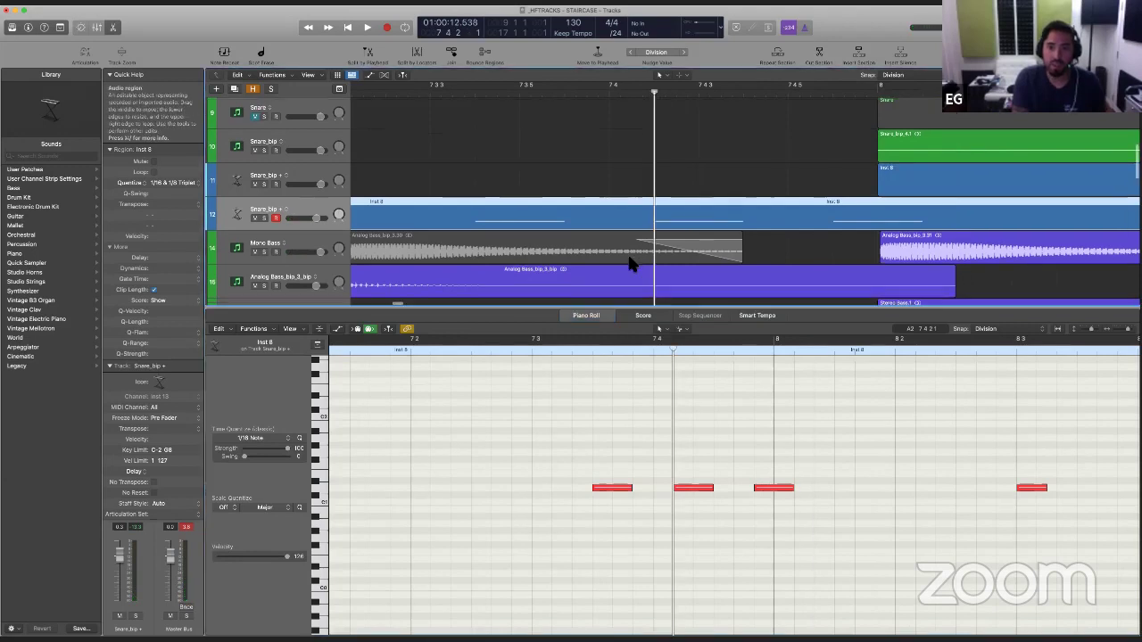
scroll(629, 258, "down", 2)
key("e")
scroll(629, 263, "down", 6)
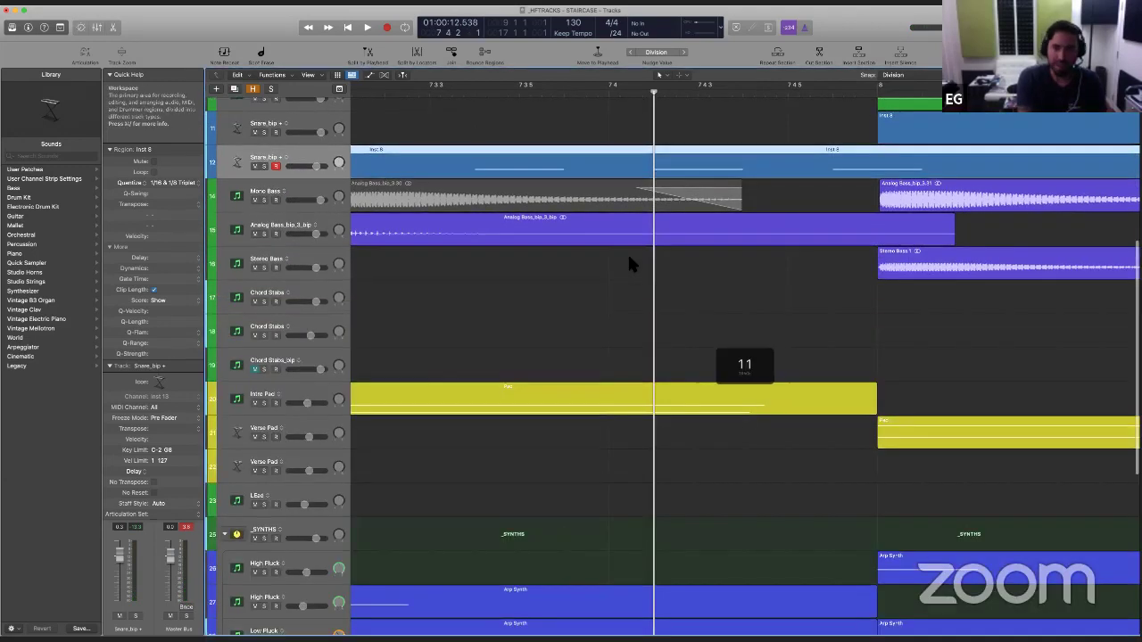
scroll(629, 262, "up", 4)
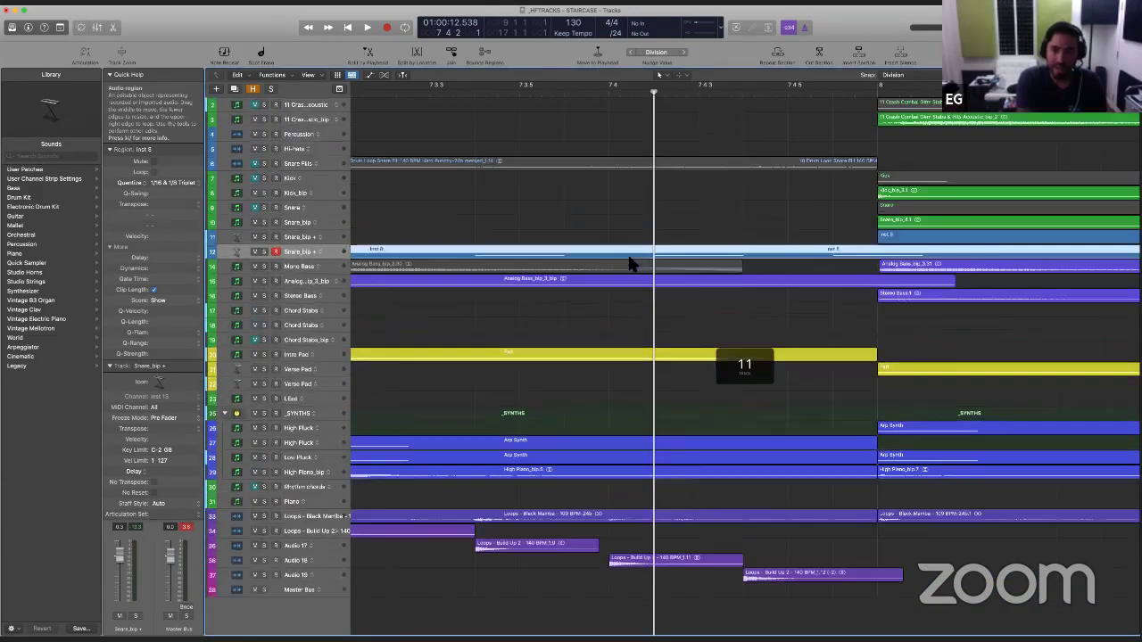
left_click(322, 270)
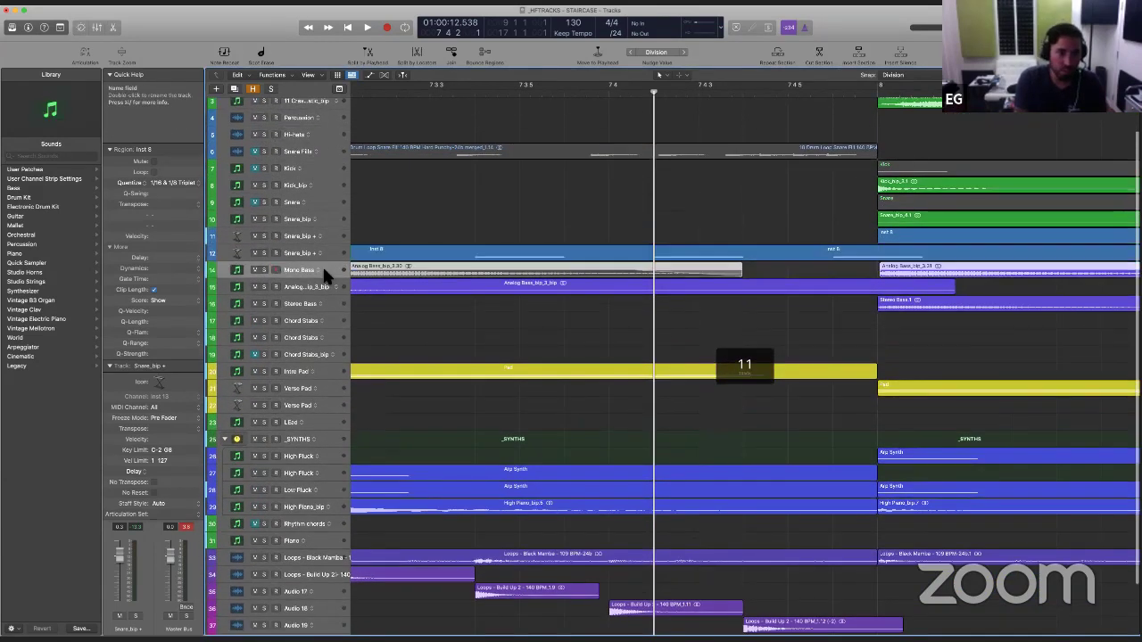
Step: Hide the tracks from Mono Bass through Audio 17 so Audio 18 sits directly below the snare tracks
left_click(324, 574, "shift")
left_click(327, 592, "shift")
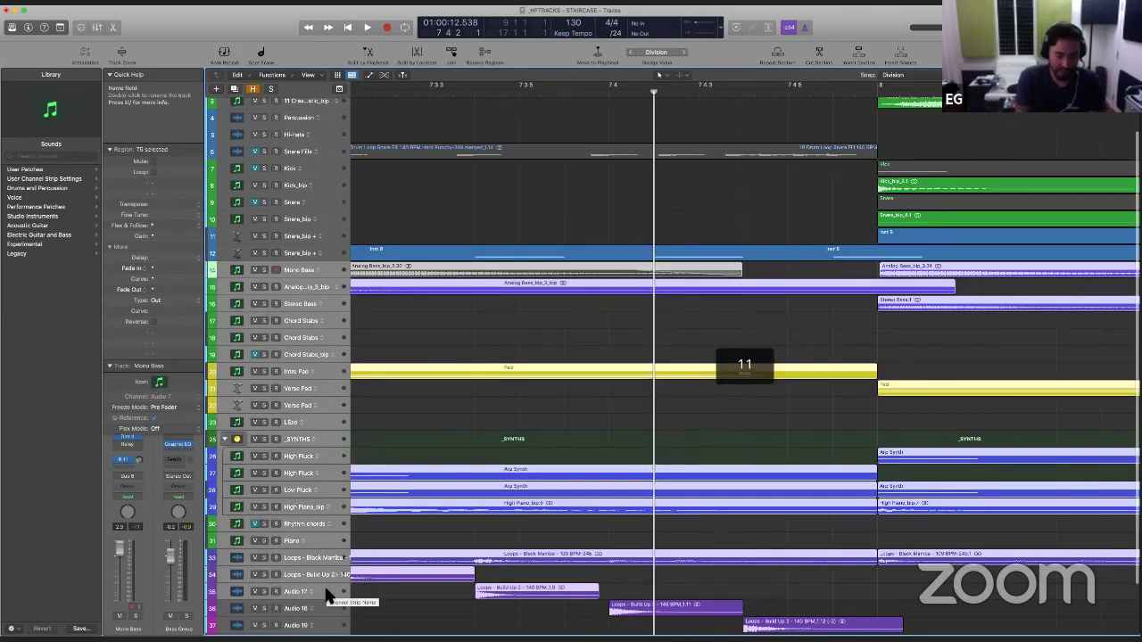
key("super+BackSpace")
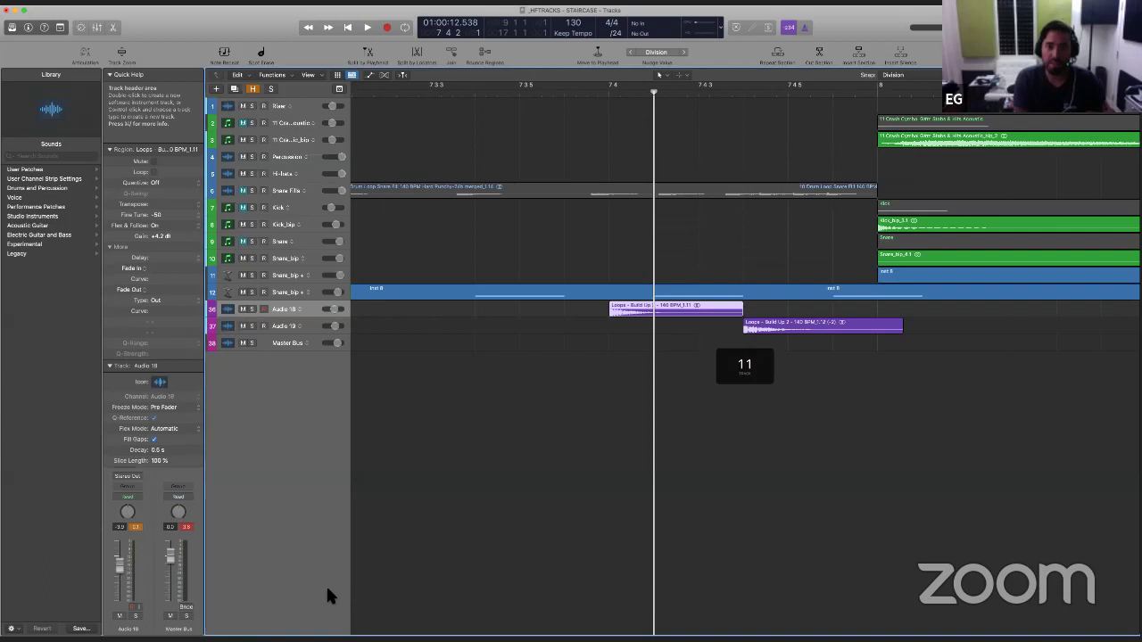
Step: Open the Inst 8 region in the Piano Roll and move the second snare note earlier to 7 4, near the Audio 18 hit
scroll(574, 538, "left", 5)
scroll(574, 538, "right", 5)
scroll(617, 461, "right", 1)
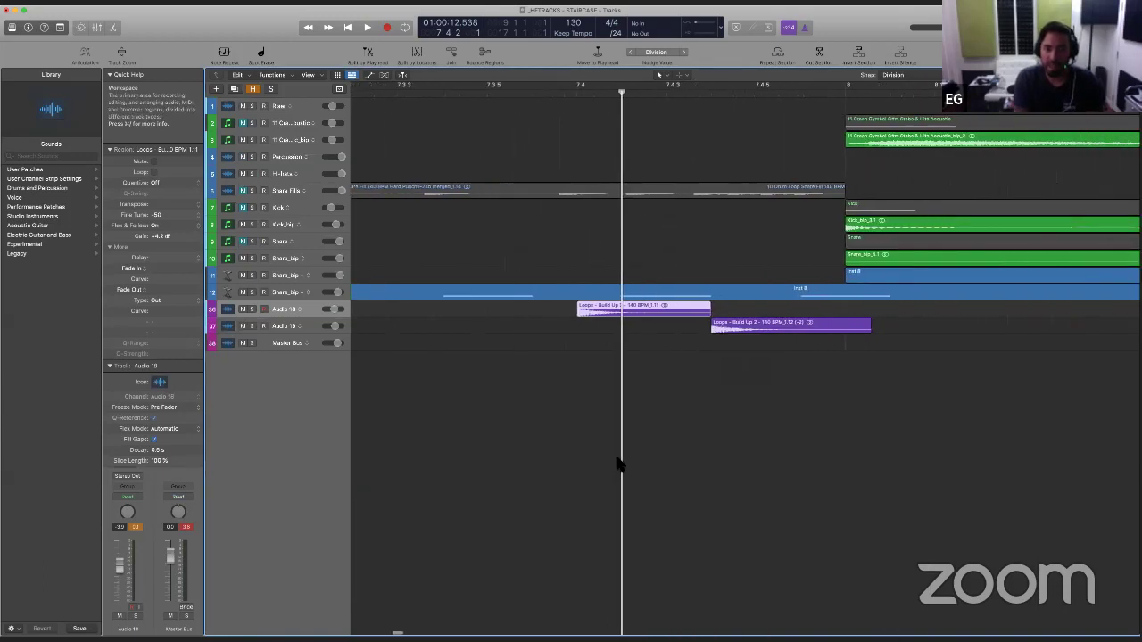
left_click(593, 295)
double_click(592, 293)
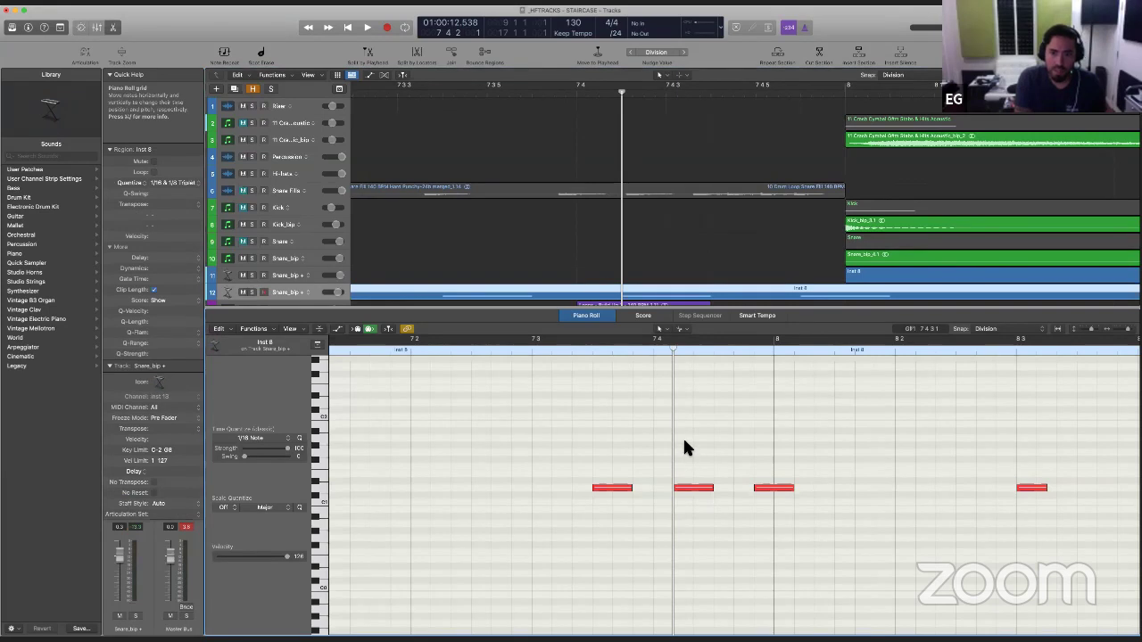
scroll(682, 436, "down", 2)
left_click_drag(681, 459, 663, 462)
scroll(641, 405, "down", 2)
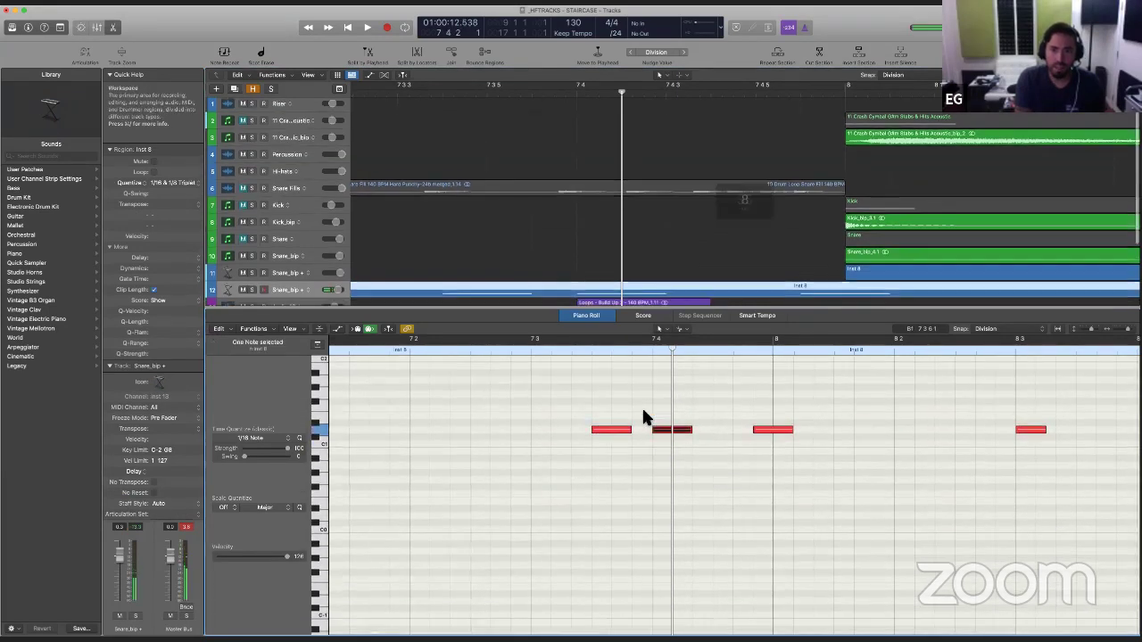
Step: Set the division to /12 and the Piano Roll's snap mode to Smart
scroll(663, 416, "up", 3)
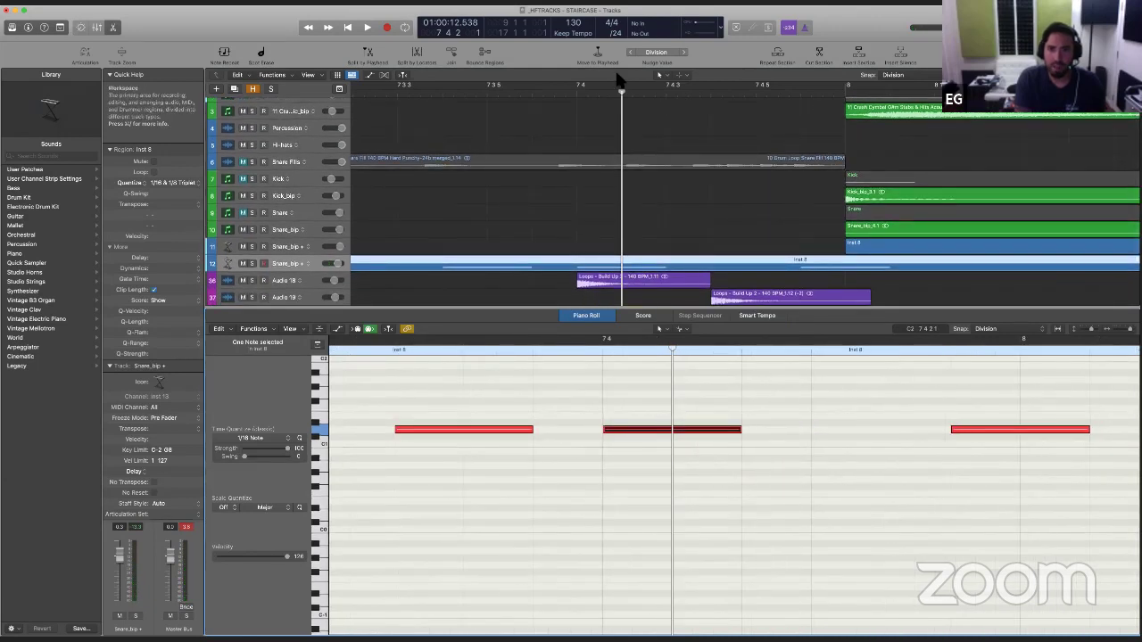
left_click(618, 33)
left_click(618, 18)
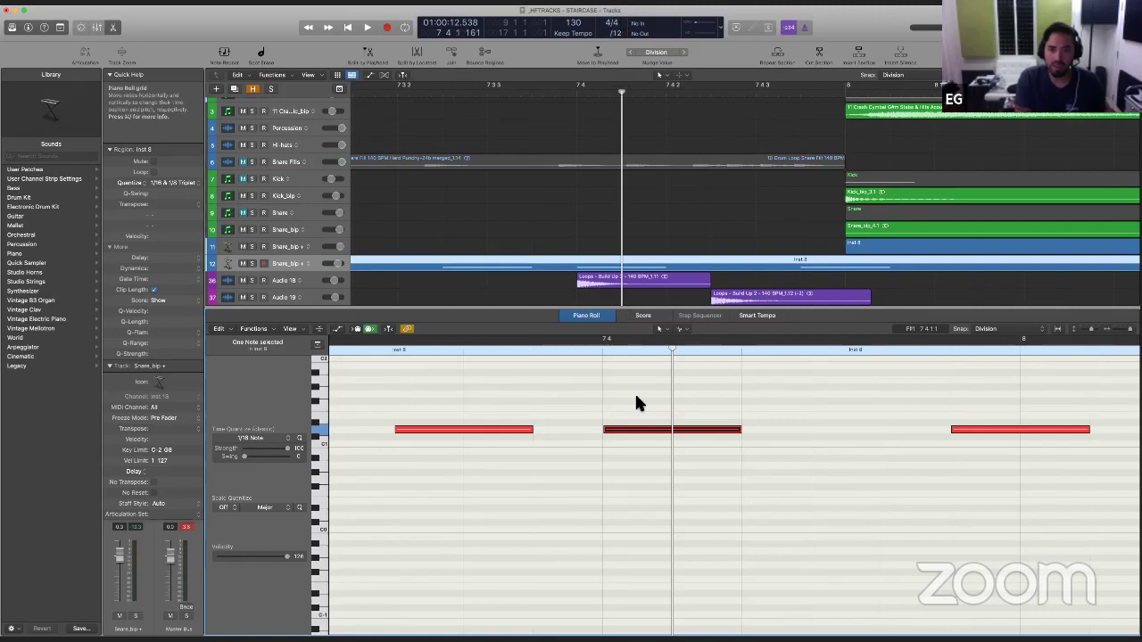
scroll(580, 254, "down", 2)
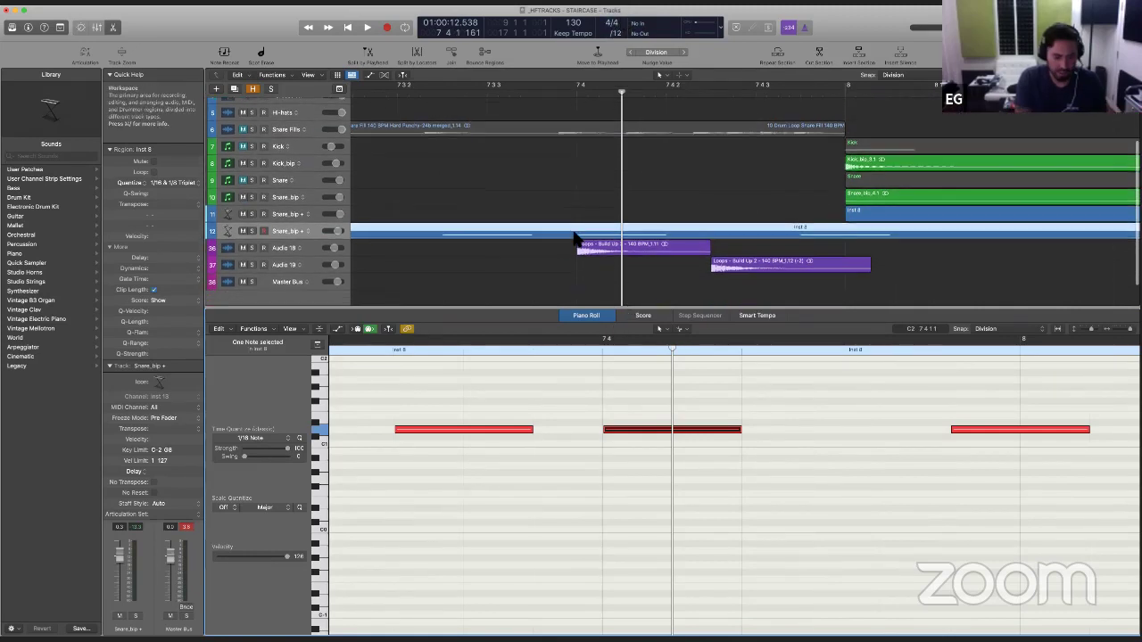
left_click_drag(566, 204, 628, 299)
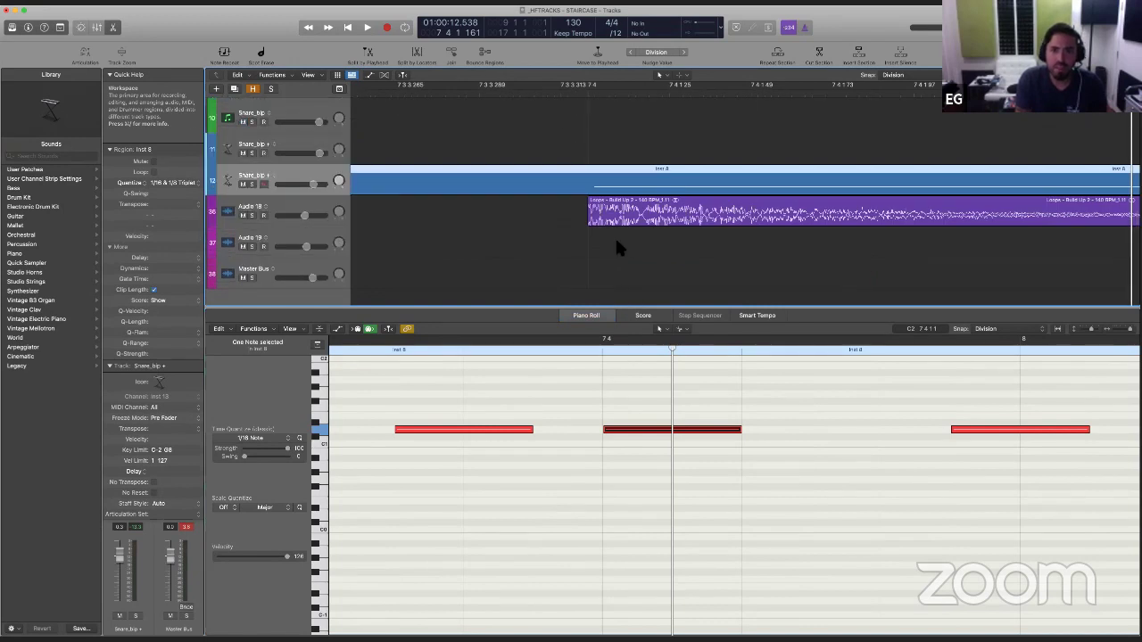
left_click(638, 408)
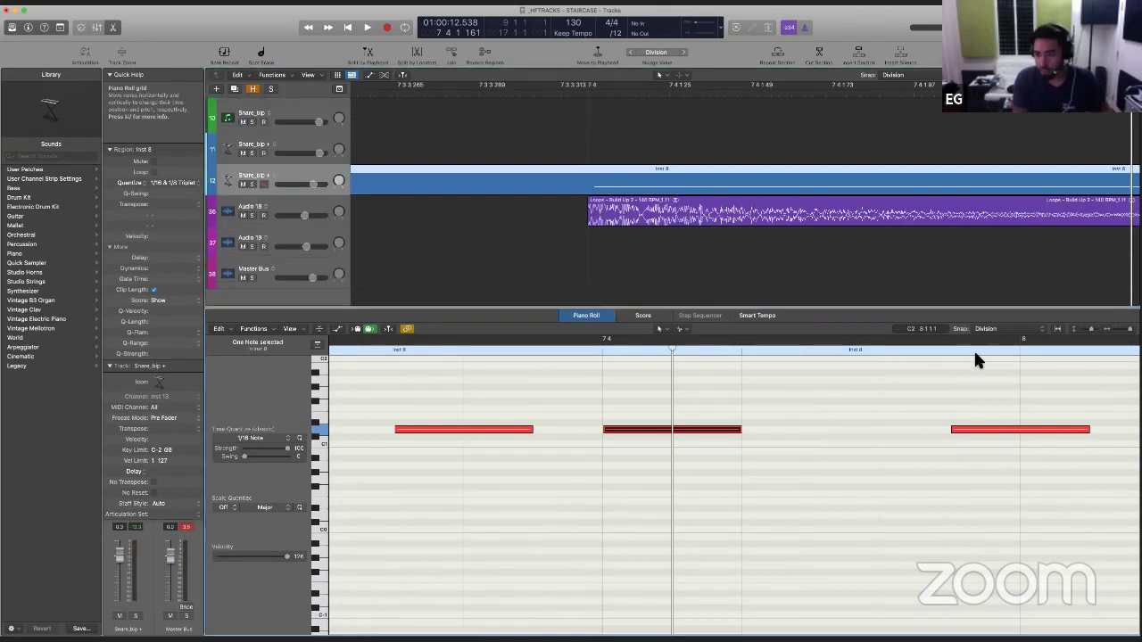
left_click(988, 329)
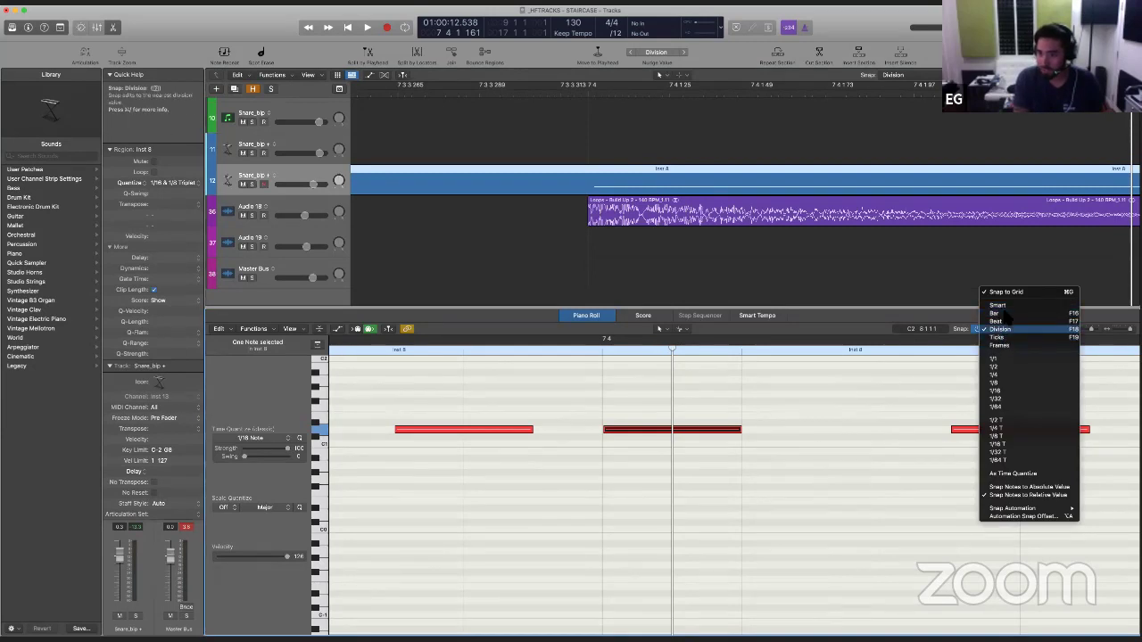
left_click(997, 305)
Step: Try to align the second snare note with the Audio 18 hit by moving it freehand, and undo the attempt
mouse_move(637, 433)
left_mouse_down()
mouse_move(604, 437)
mouse_move(648, 433)
left_mouse_up()
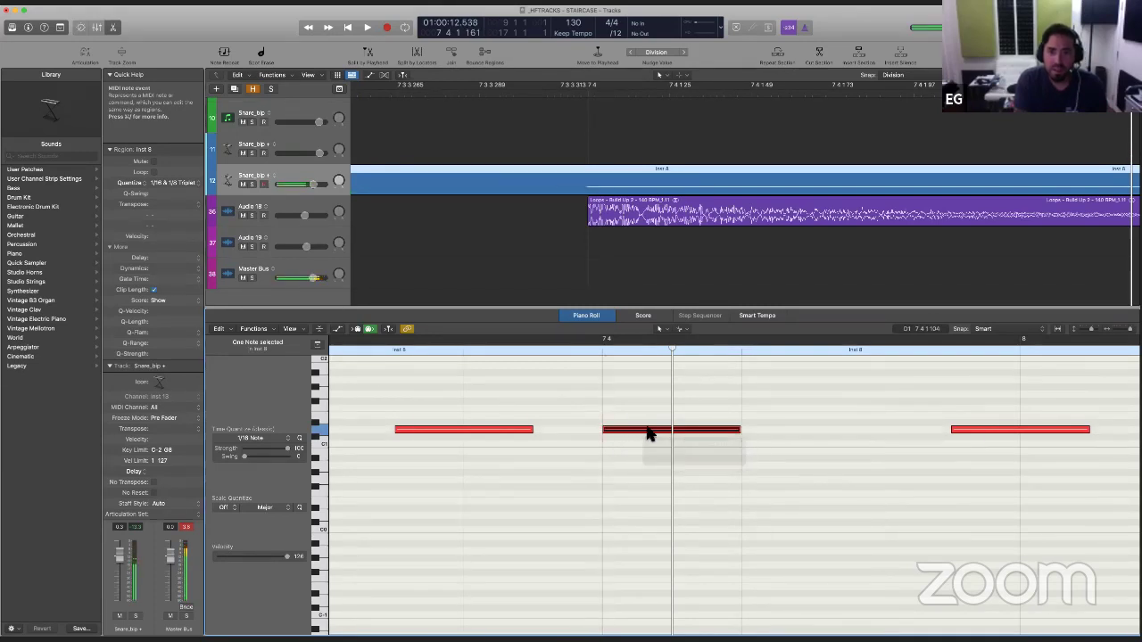
left_click(648, 434)
left_click_drag(561, 135, 637, 257)
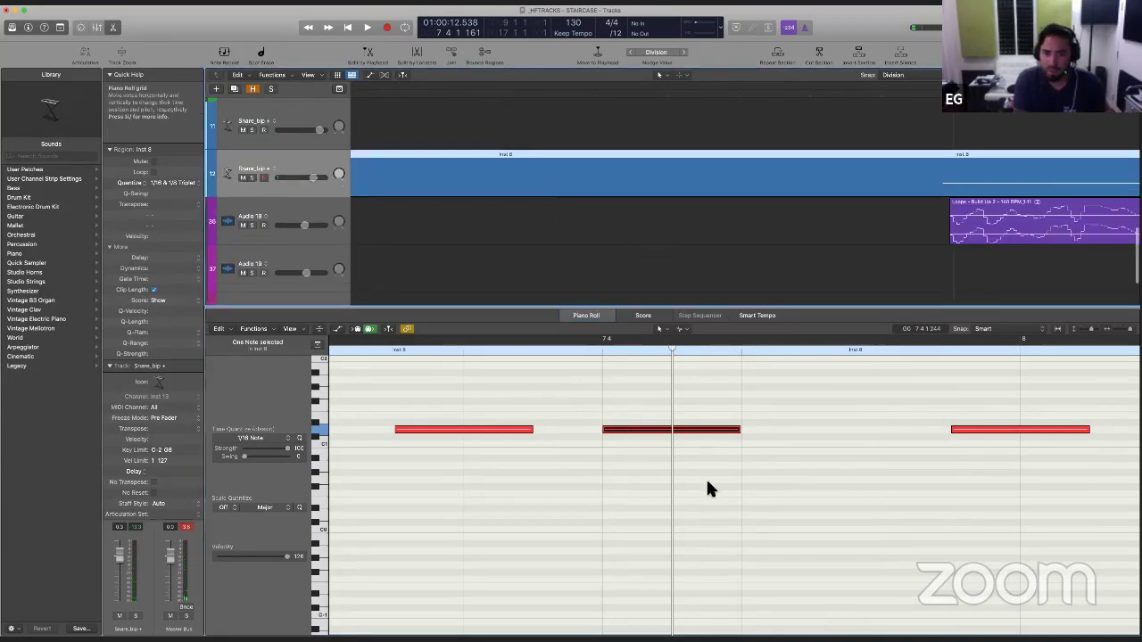
left_click(683, 433)
left_click_drag(633, 437, 627, 435)
right_click(633, 434)
left_click(635, 436)
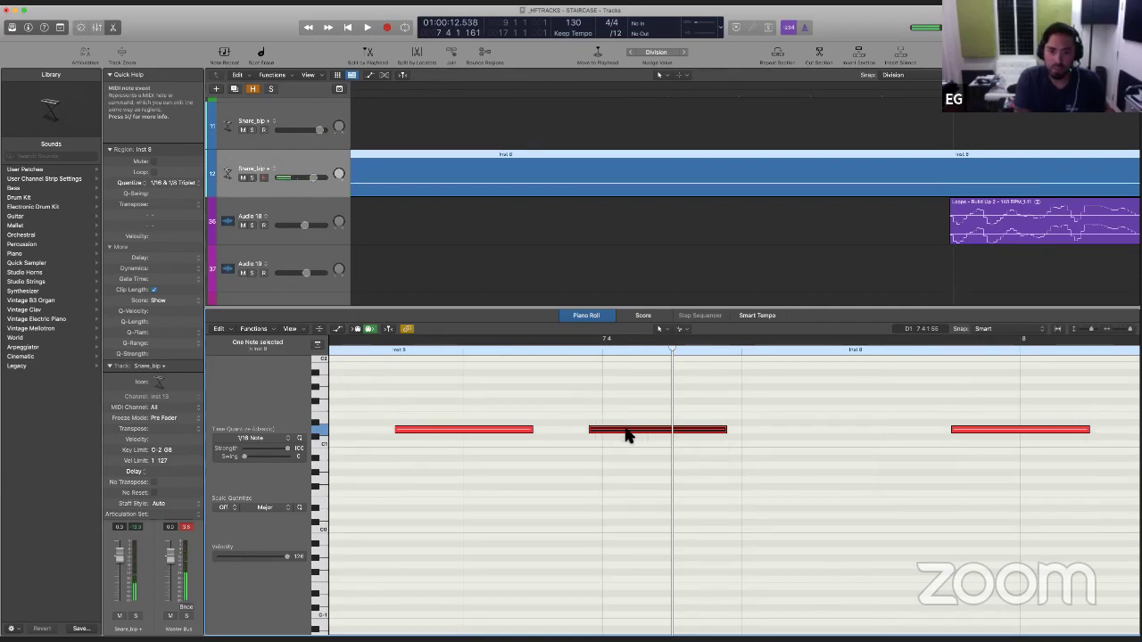
key("super+z")
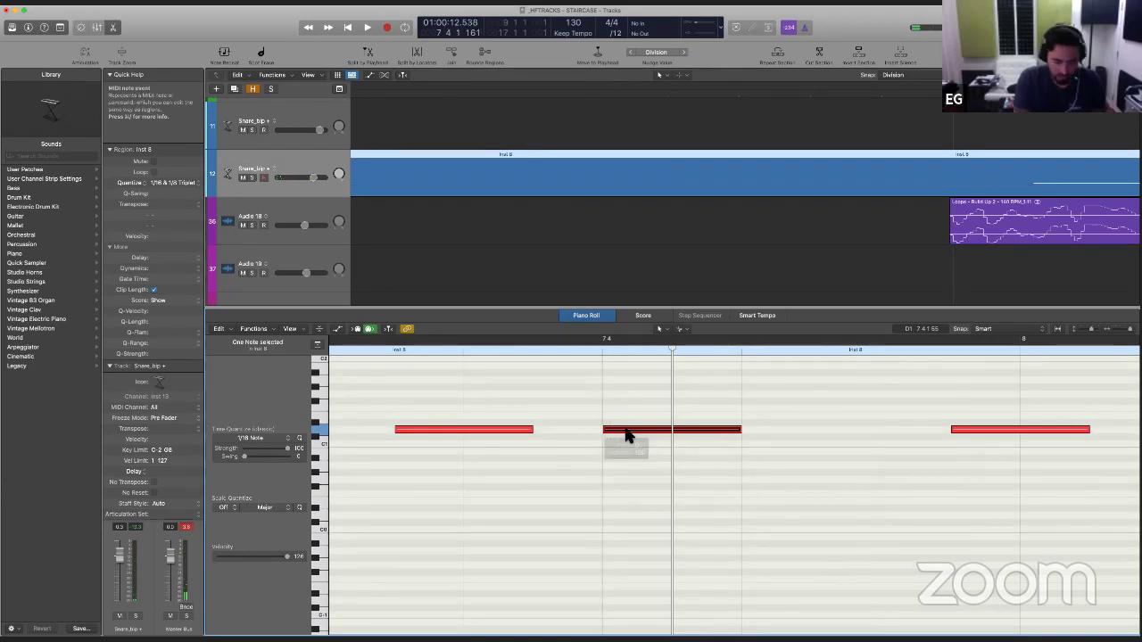
Step: Set the nudge value to Tick and nudge the second snare note earlier to align it with the Audio 18 hit
scroll(625, 434, "down", 2)
scroll(624, 433, "up", 3)
scroll(704, 524, "up", 1)
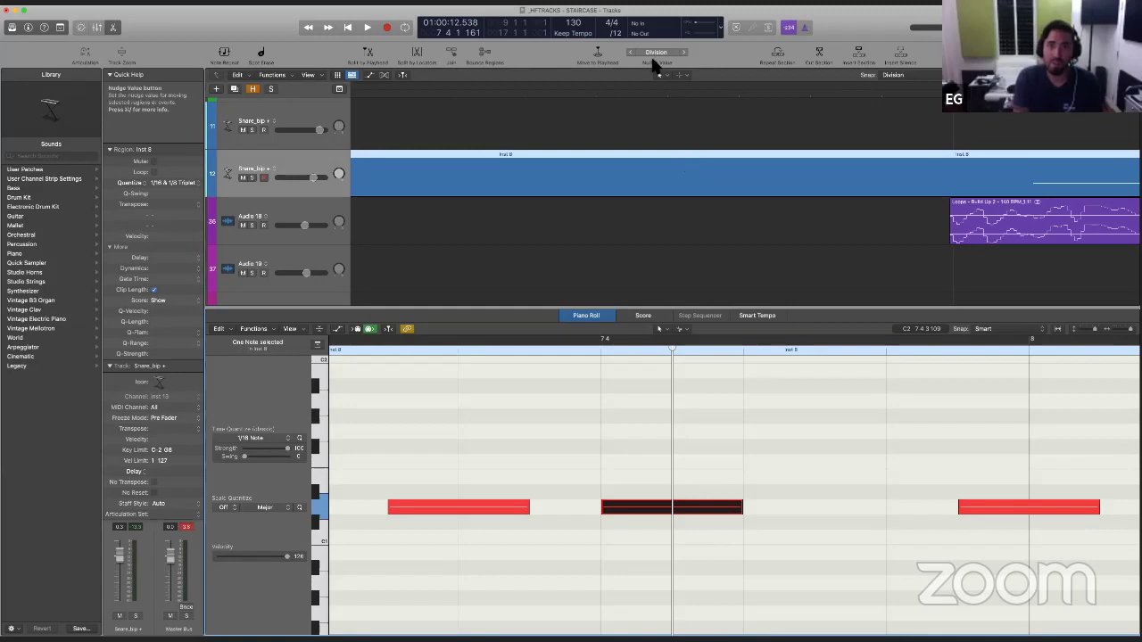
left_click(656, 53)
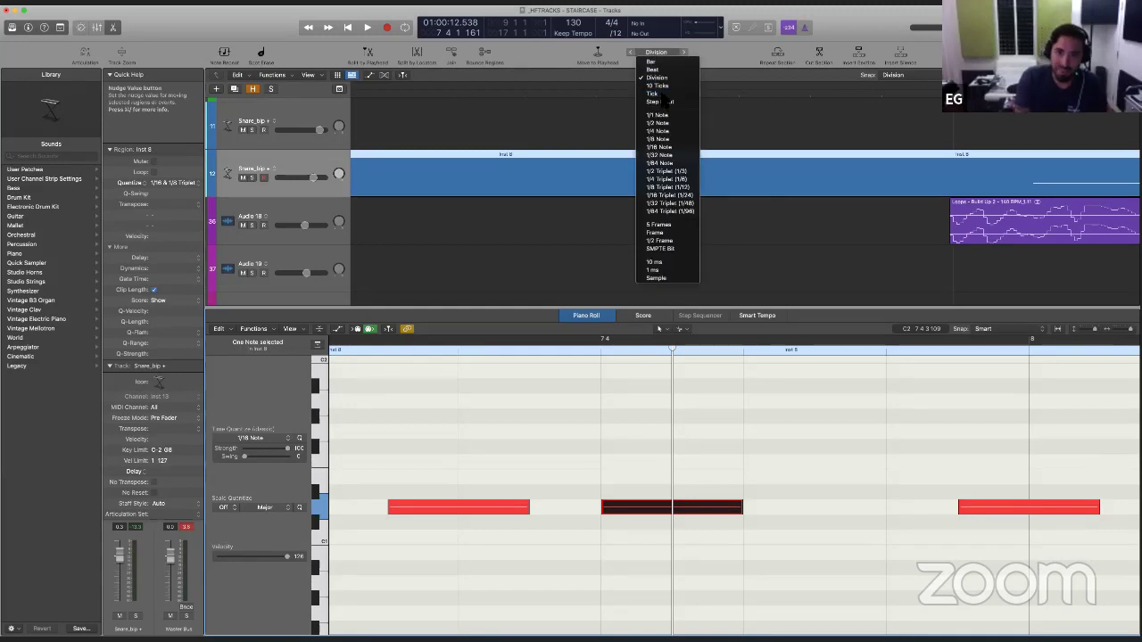
left_click(654, 93)
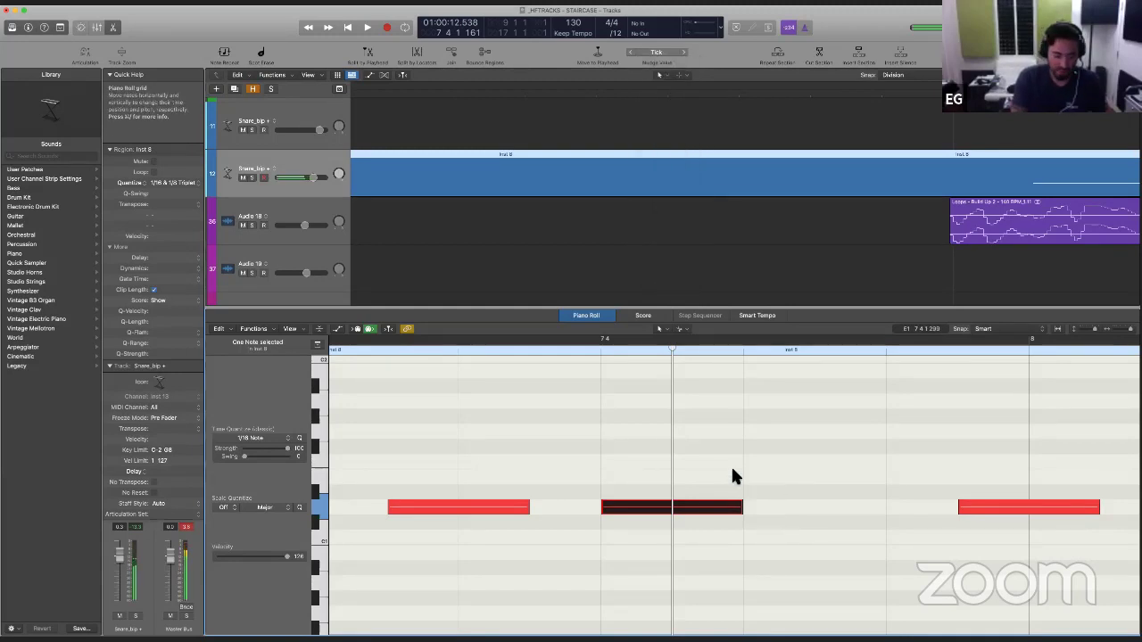
left_click(721, 372)
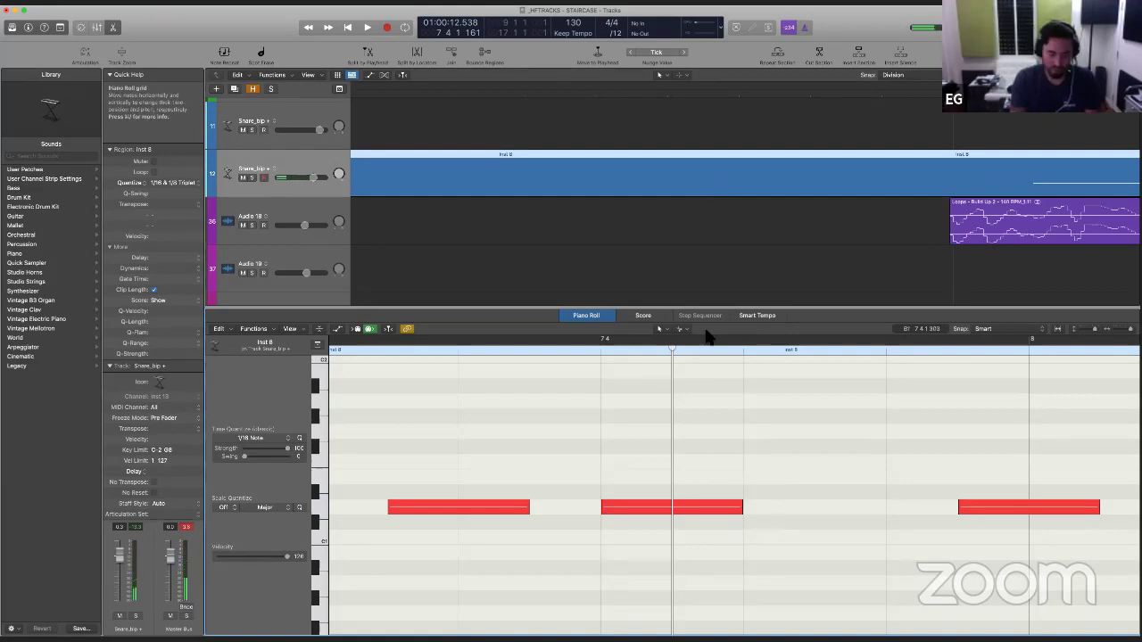
left_click_drag(785, 478, 714, 518)
key("alt+Left")
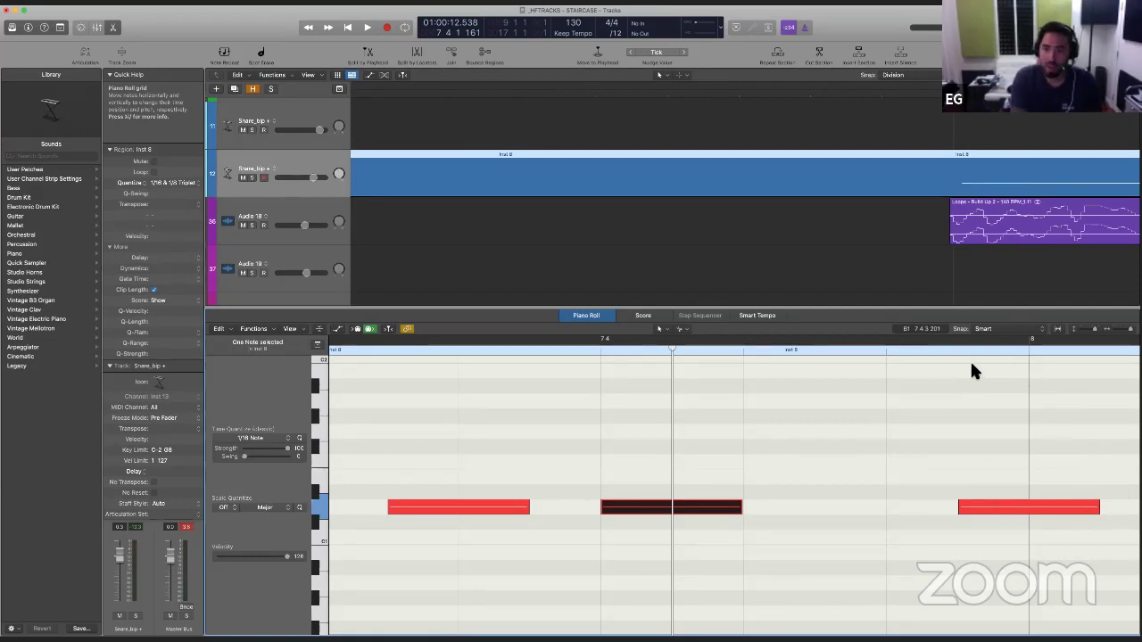
scroll(889, 281, "up", 5)
scroll(890, 281, "down", 8)
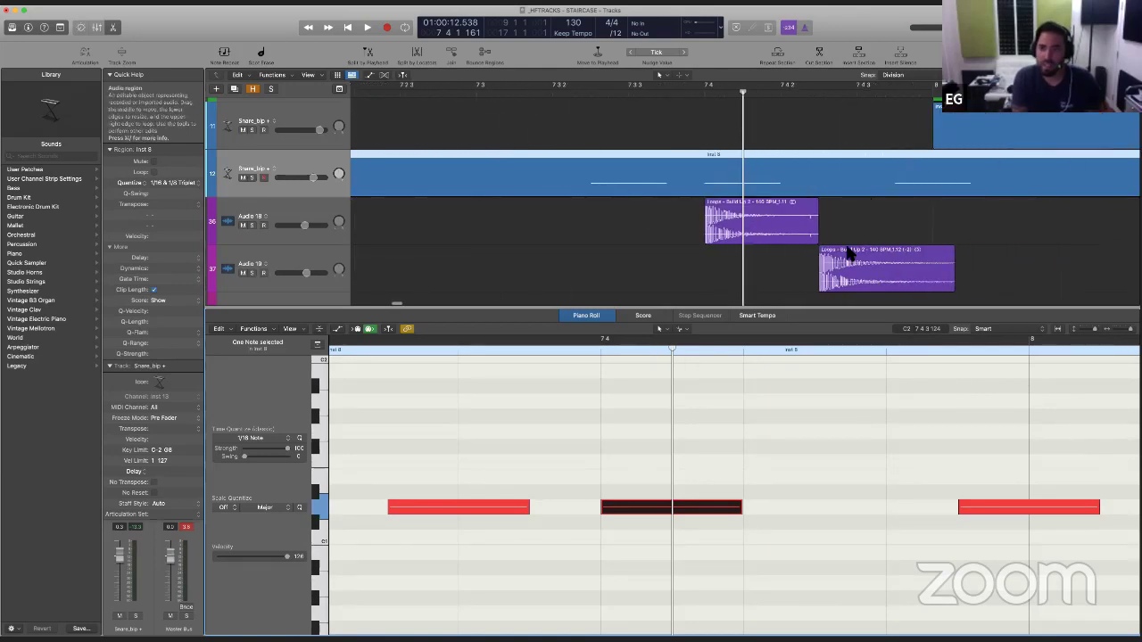
Step: Move the third snare note earlier to the start of the Audio 19 hit and set the division to /24
left_click(986, 506)
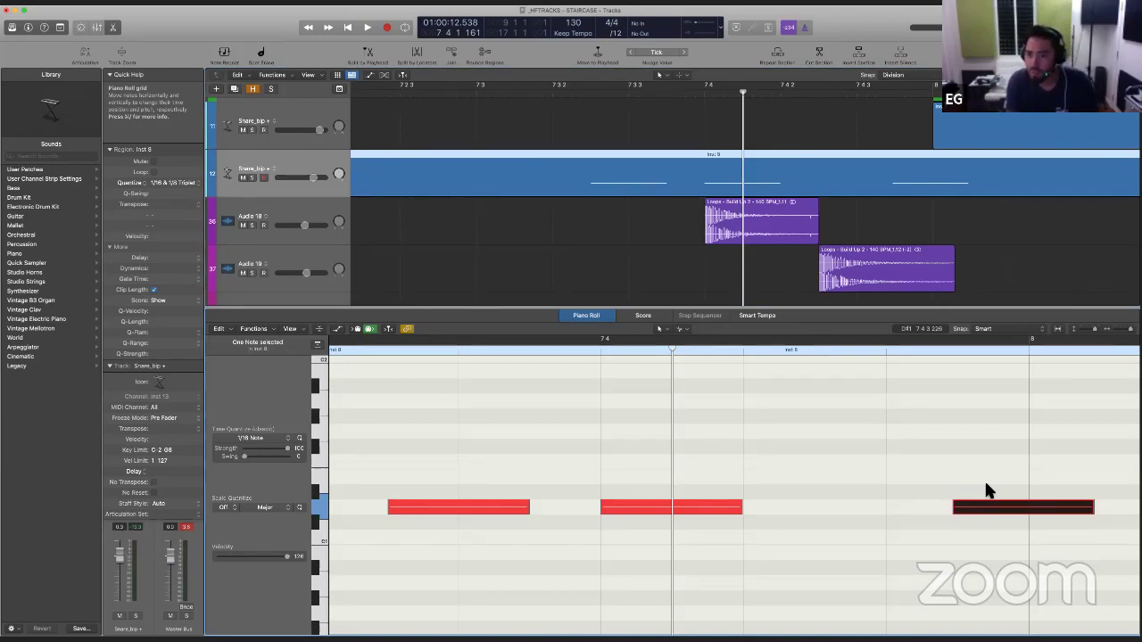
left_click_drag(974, 508, 839, 509)
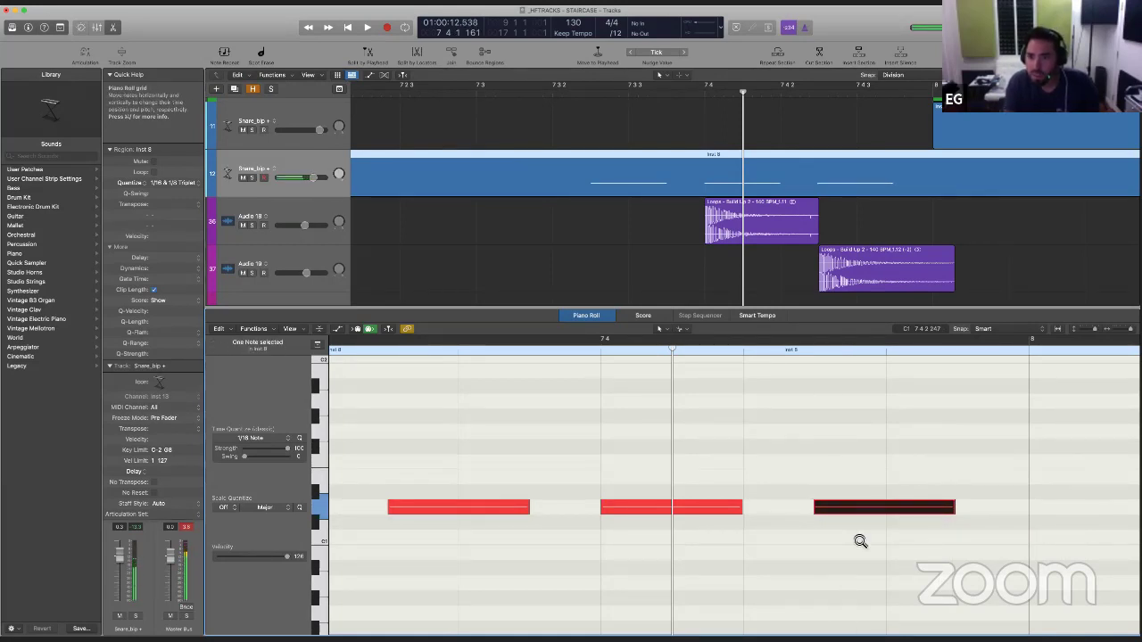
left_click(843, 463)
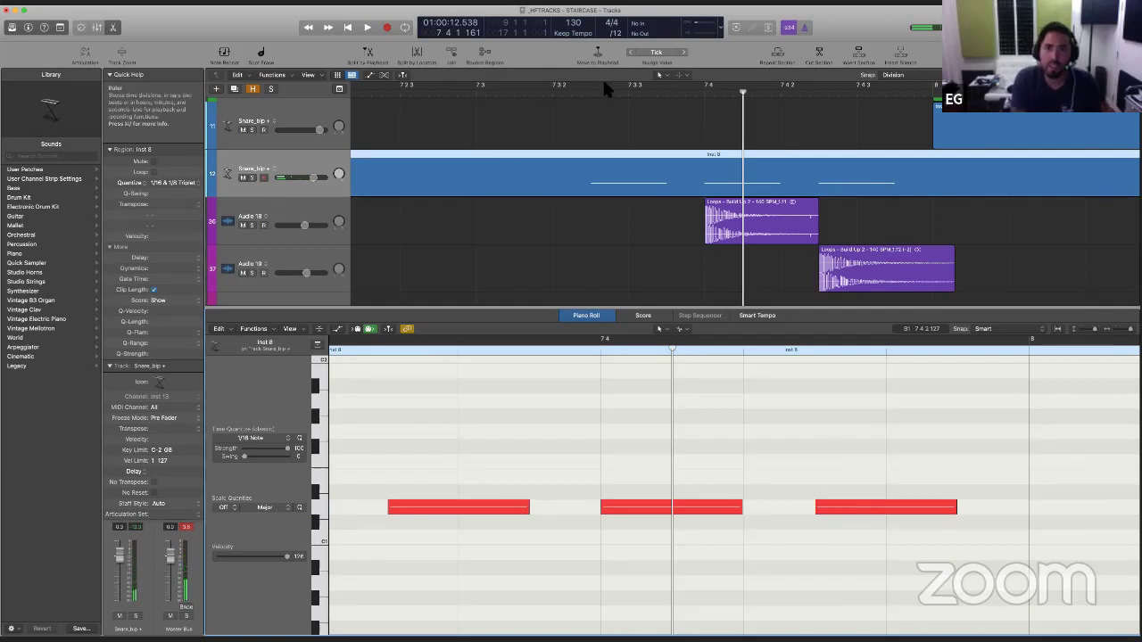
left_click(615, 35)
left_click(615, 52)
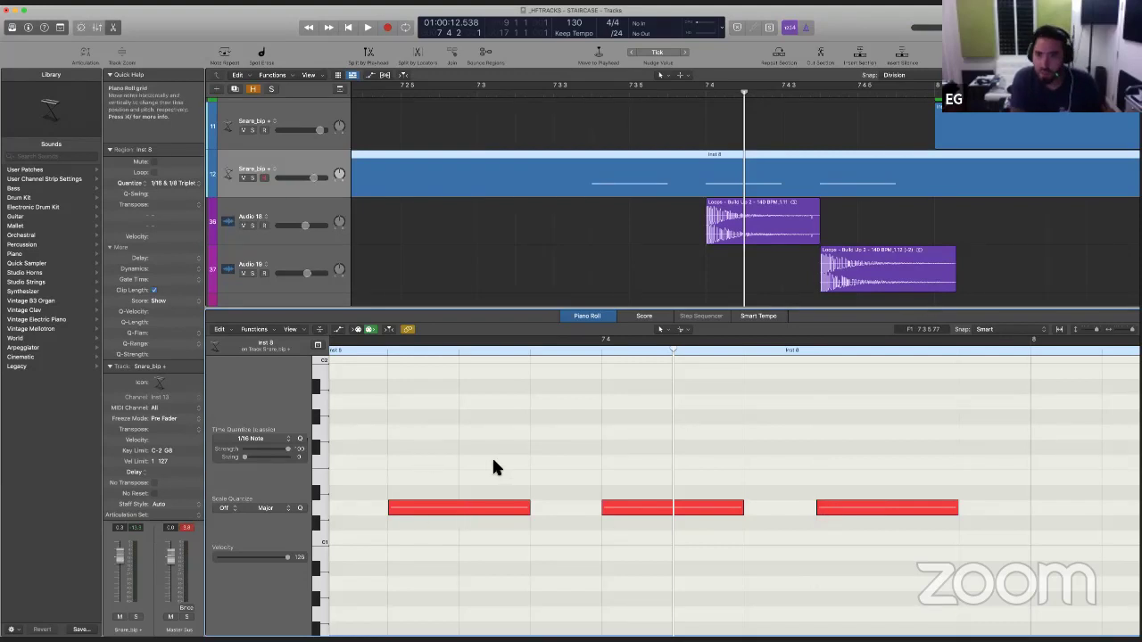
Step: Examine closely how the second snare note's start lines up with the Audio 18 waveform
left_click_drag(678, 131, 803, 291)
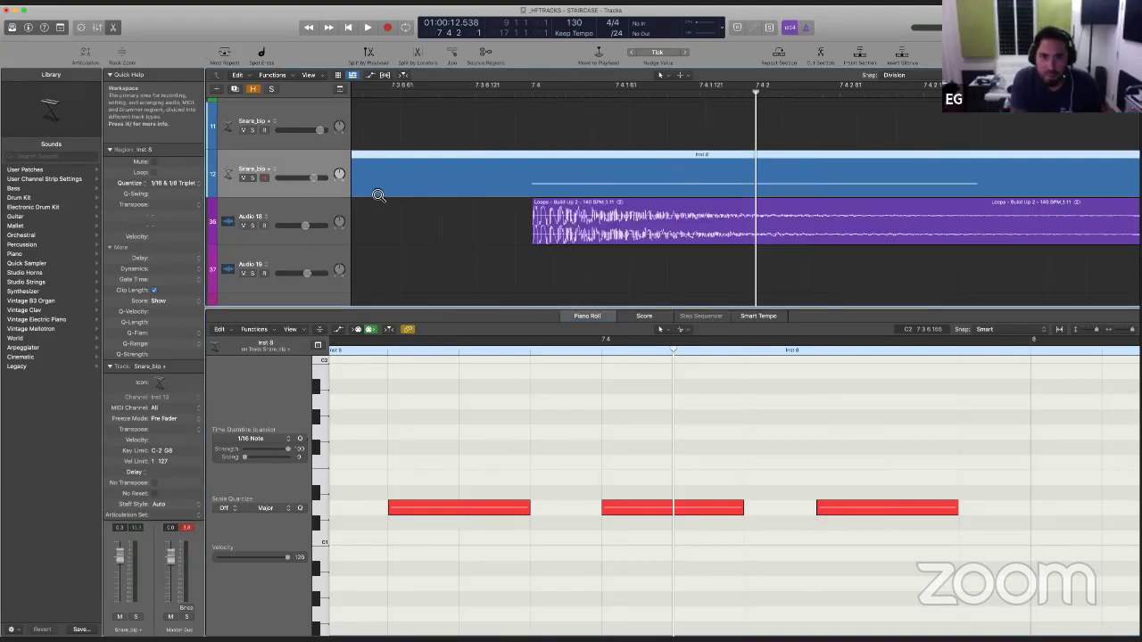
left_click_drag(468, 98, 612, 281)
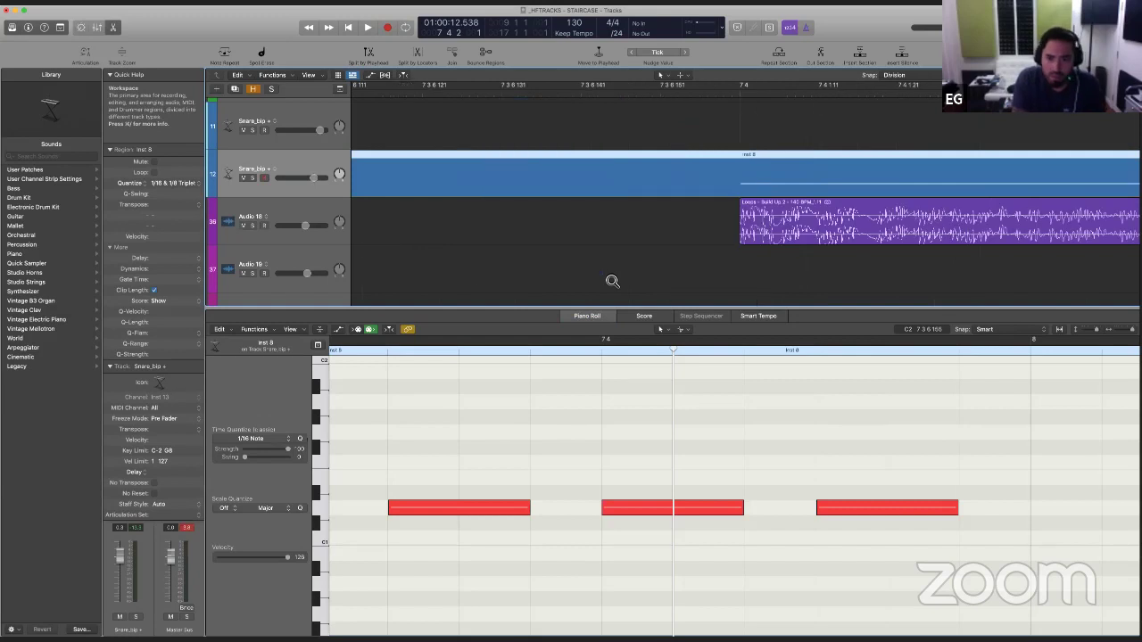
left_click(781, 263)
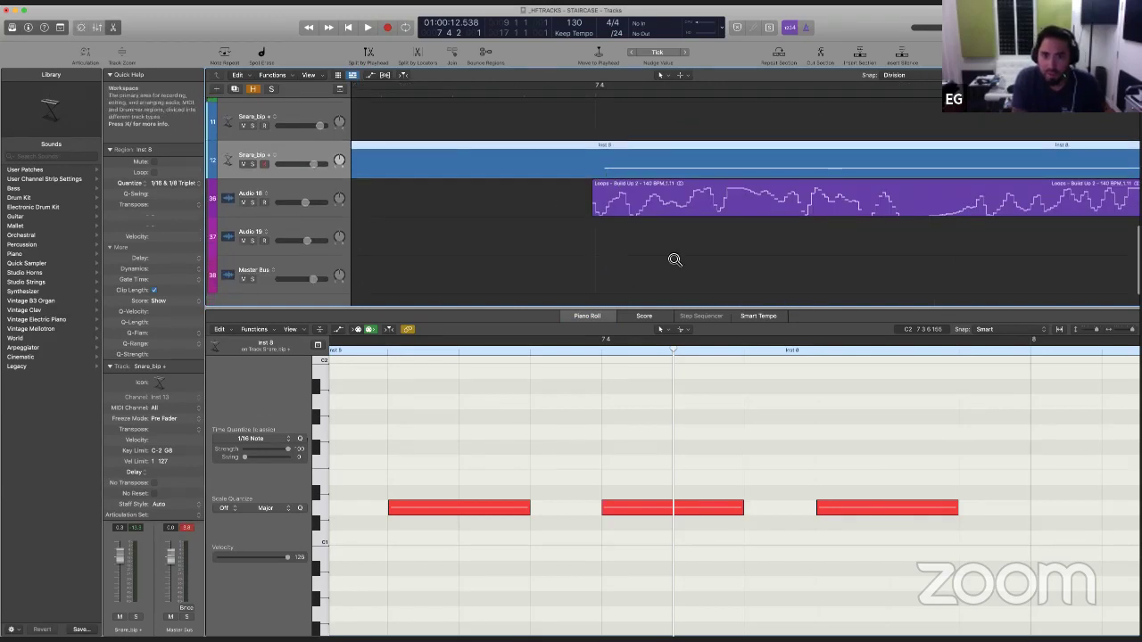
left_click(784, 259)
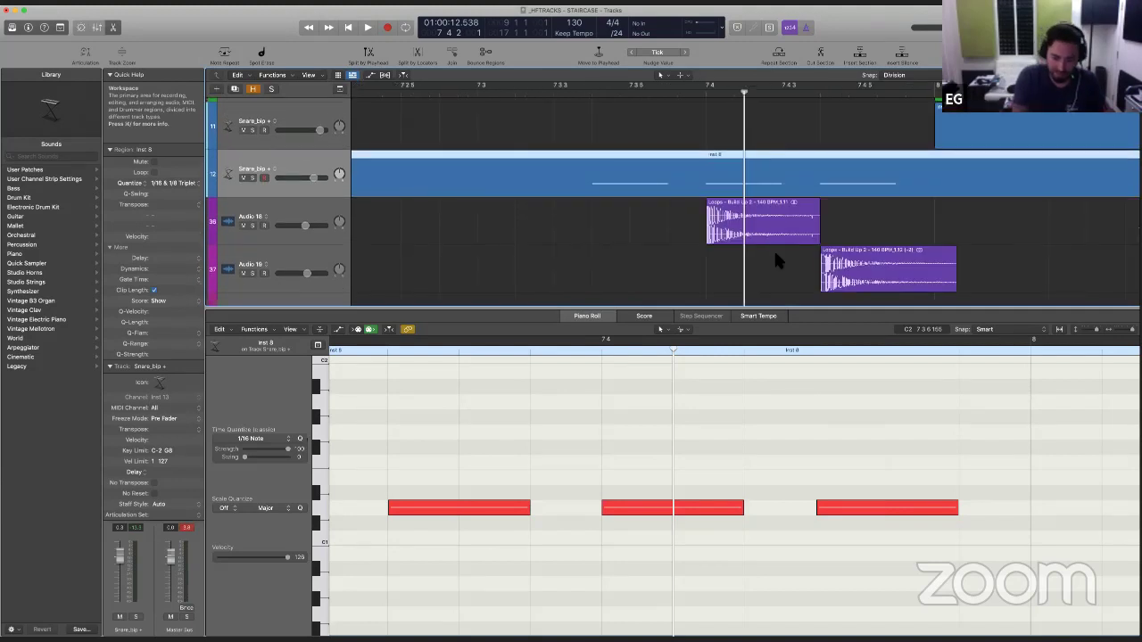
Step: Close the Piano Roll and hide the Snare_bip track 12 holding the edited Inst 8 region
key("e")
key("super+Left")
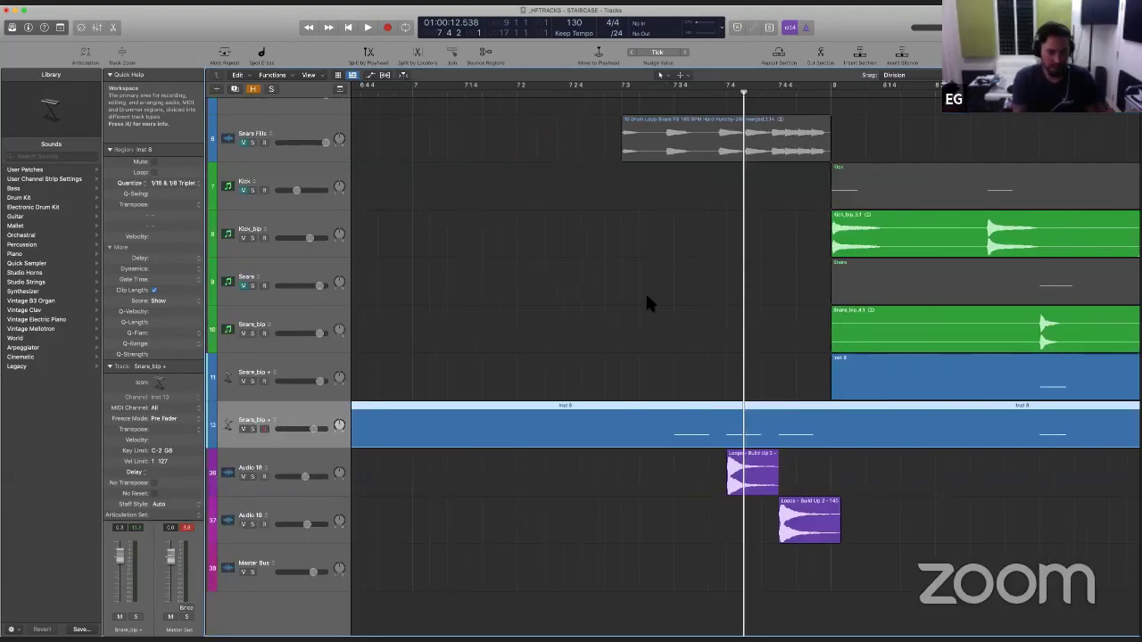
key("super+Delete")
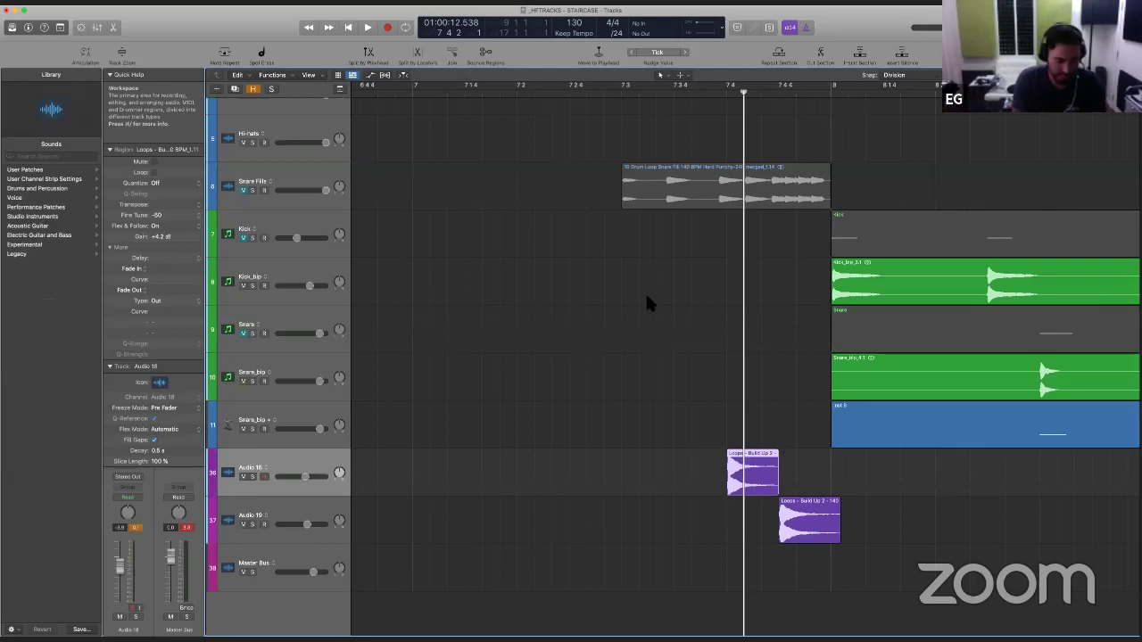
Step: Show all hidden tracks and play the arrangement from the start of bar 7 into bar 8
left_click(253, 89)
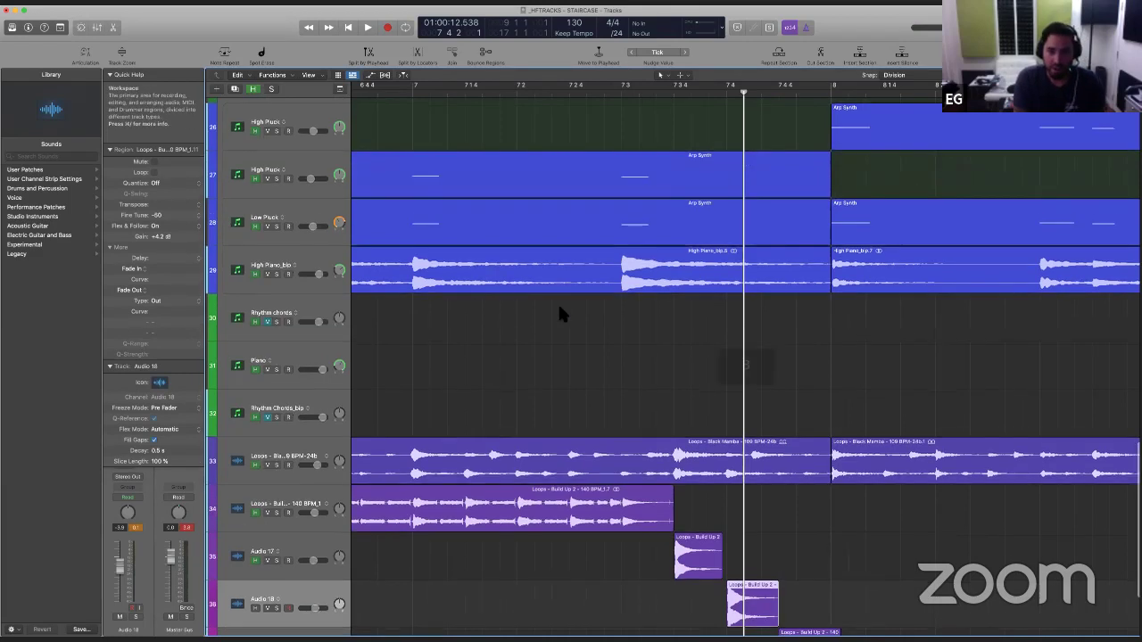
scroll(558, 307, "down", 1)
scroll(558, 303, "up", 5)
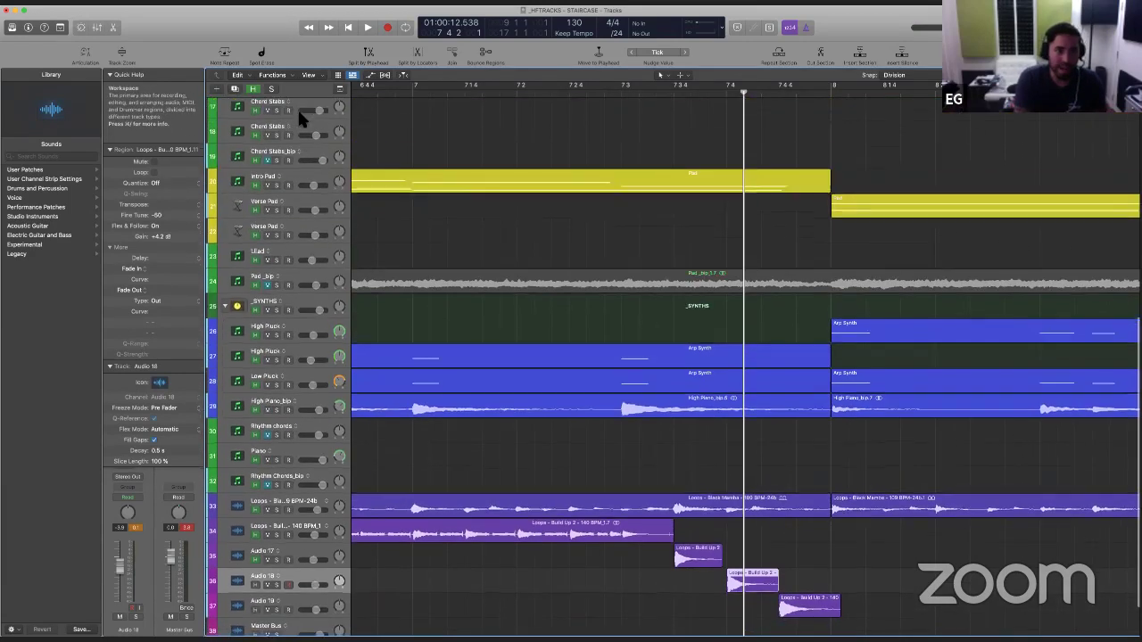
left_click(428, 98)
key("space")
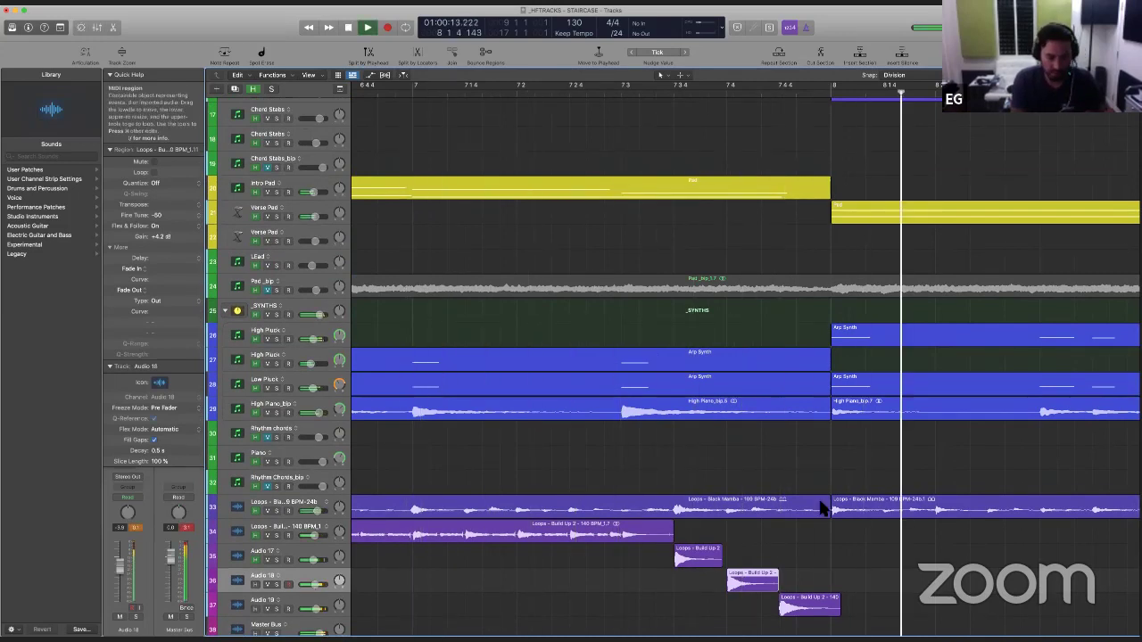
Step: Lower the gain of the three build-up hits on Audio 17, 18 and 19 to -1.4 dB while playing the transition into bar 8
left_click_drag(872, 617, 681, 556)
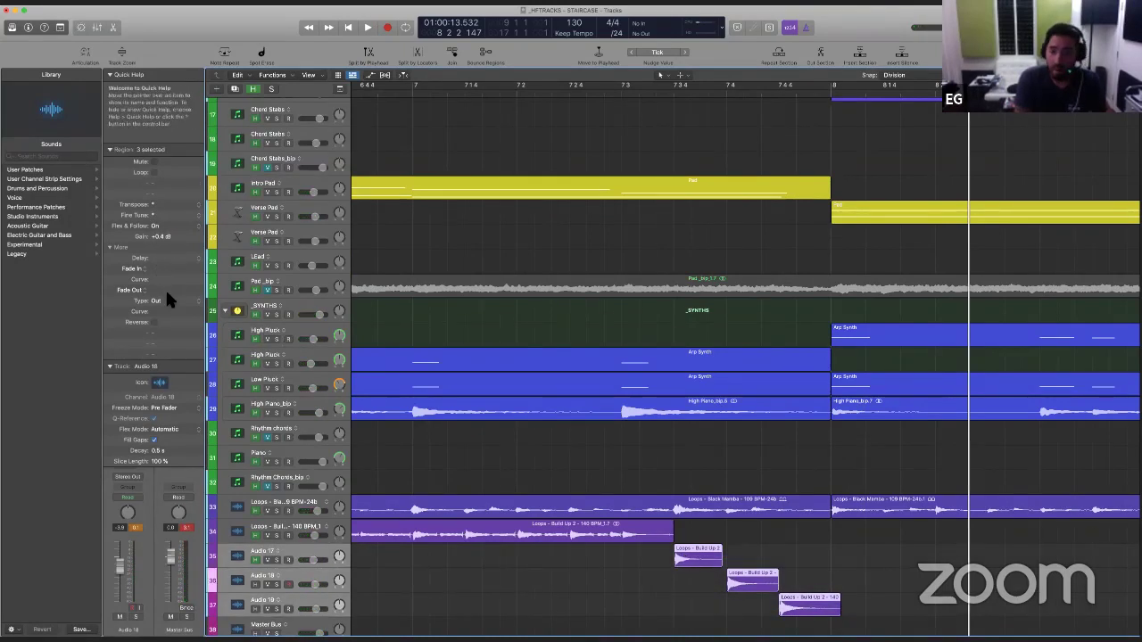
key("space")
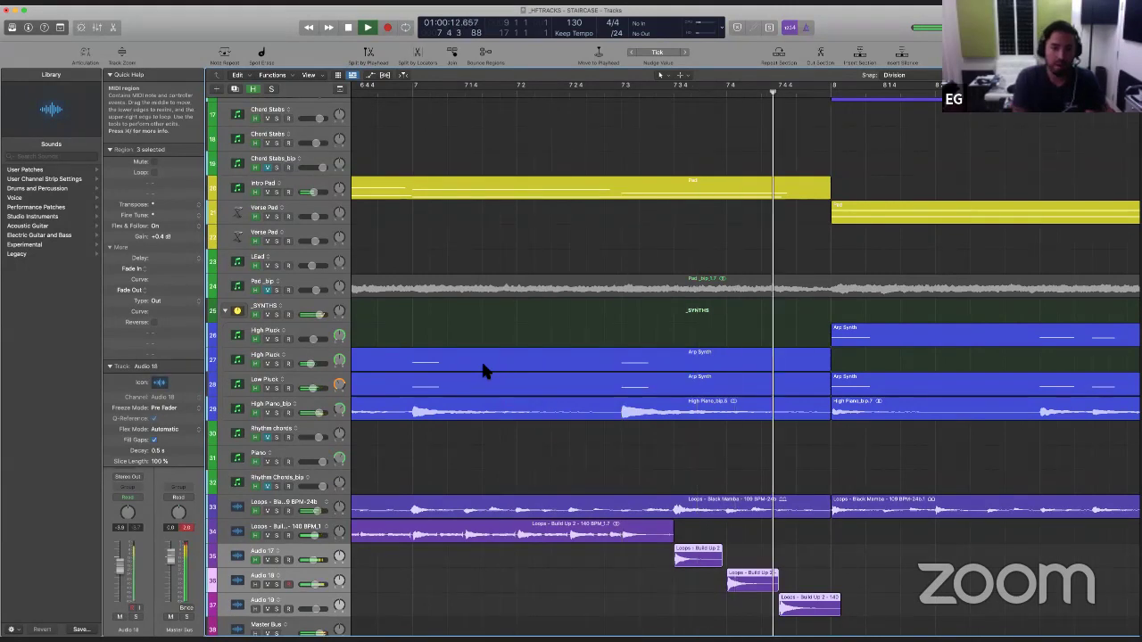
key("space")
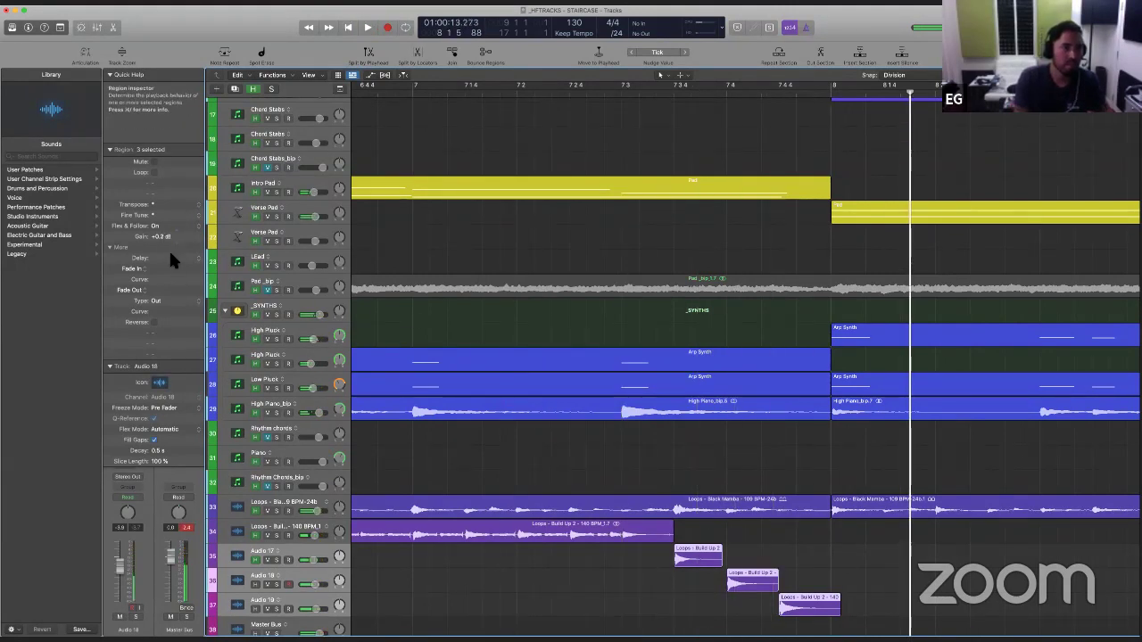
Step: Add a Slow Down fade of 233 with curve 4 to the end of the Audio 19 hit and play the transition
left_click_drag(765, 539, 820, 615)
left_click_drag(979, 367, 540, 359)
right_click(790, 399)
left_click(803, 409)
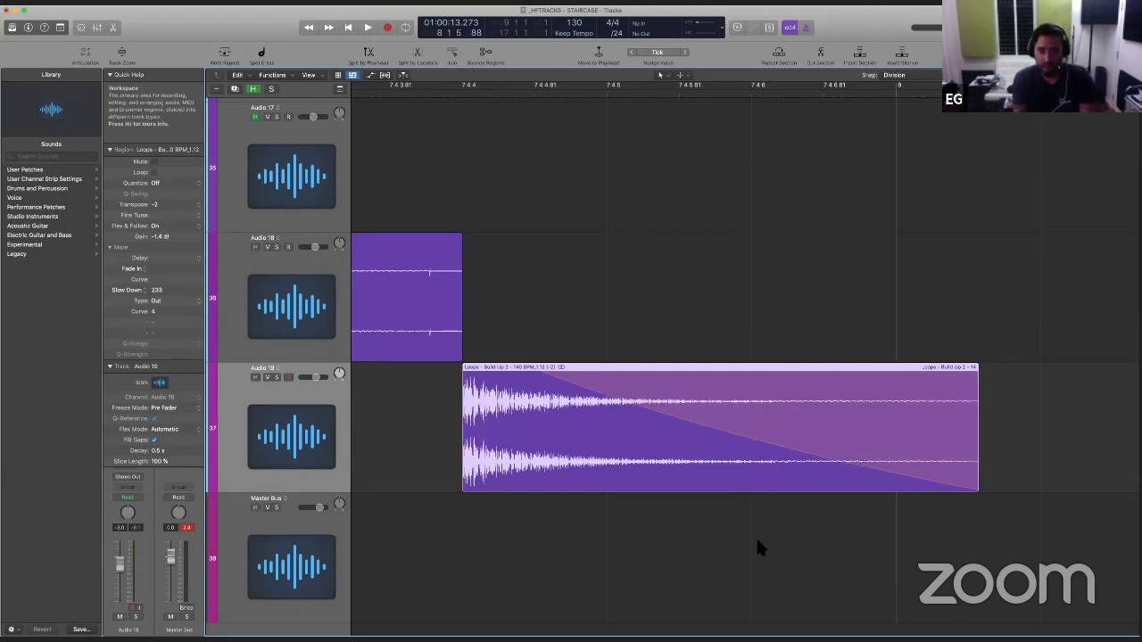
key("space")
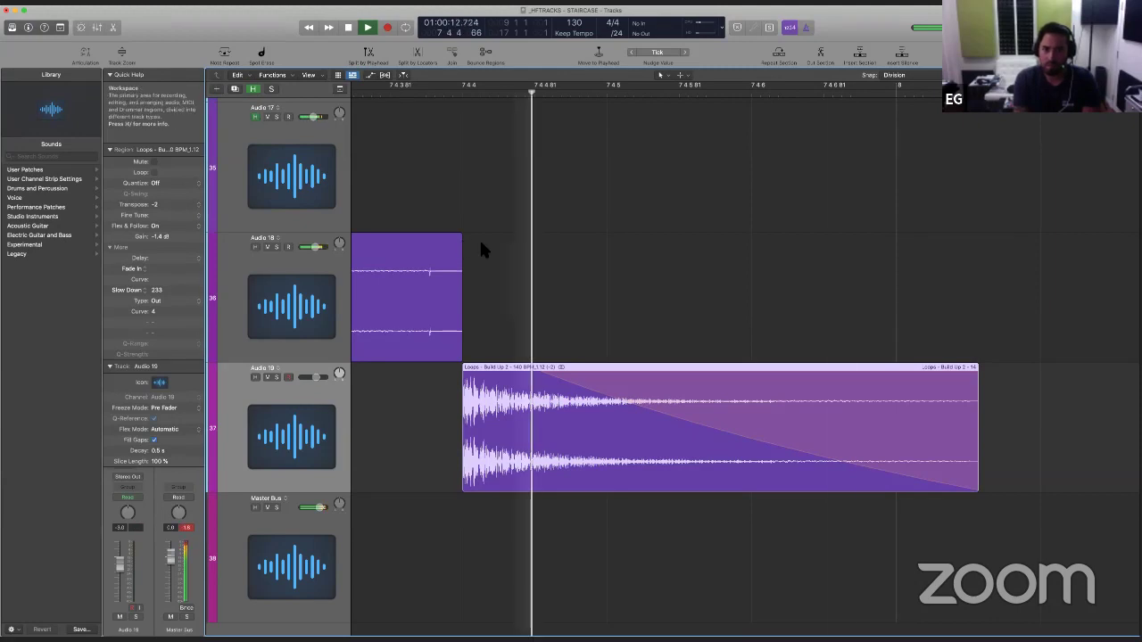
key("space")
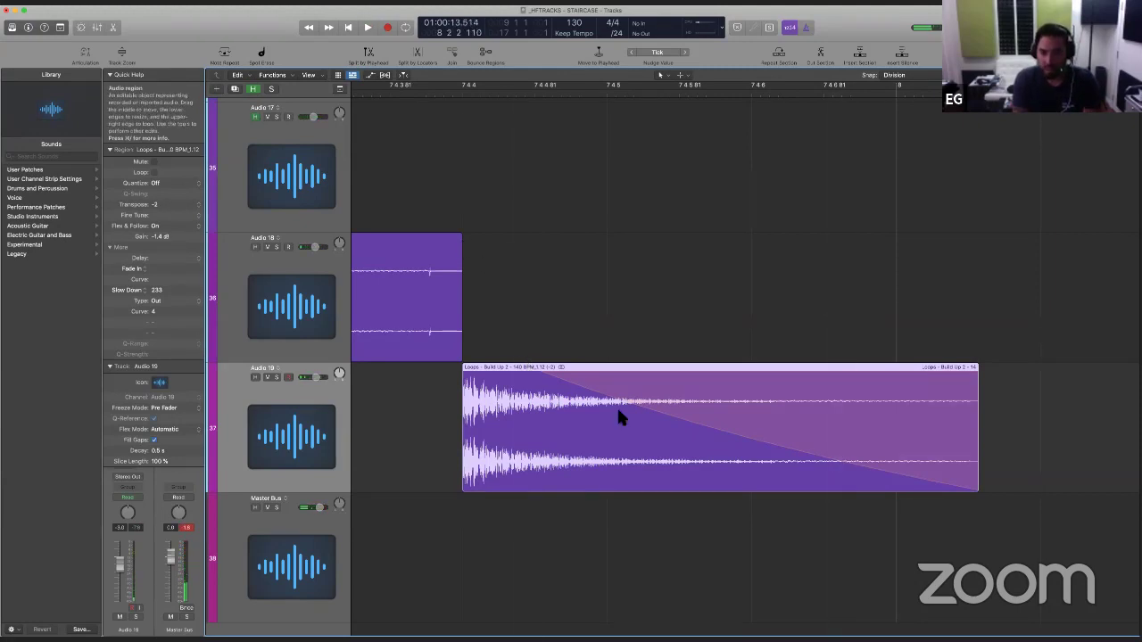
Step: Automate the Audio 19 volume to ramp from -3.0 dB at about 7 4 5 up to +2.9 dB over the hit's tail, then audition it
key("a")
left_click_drag(607, 402, 1040, 411)
left_click_drag(897, 434, 877, 412)
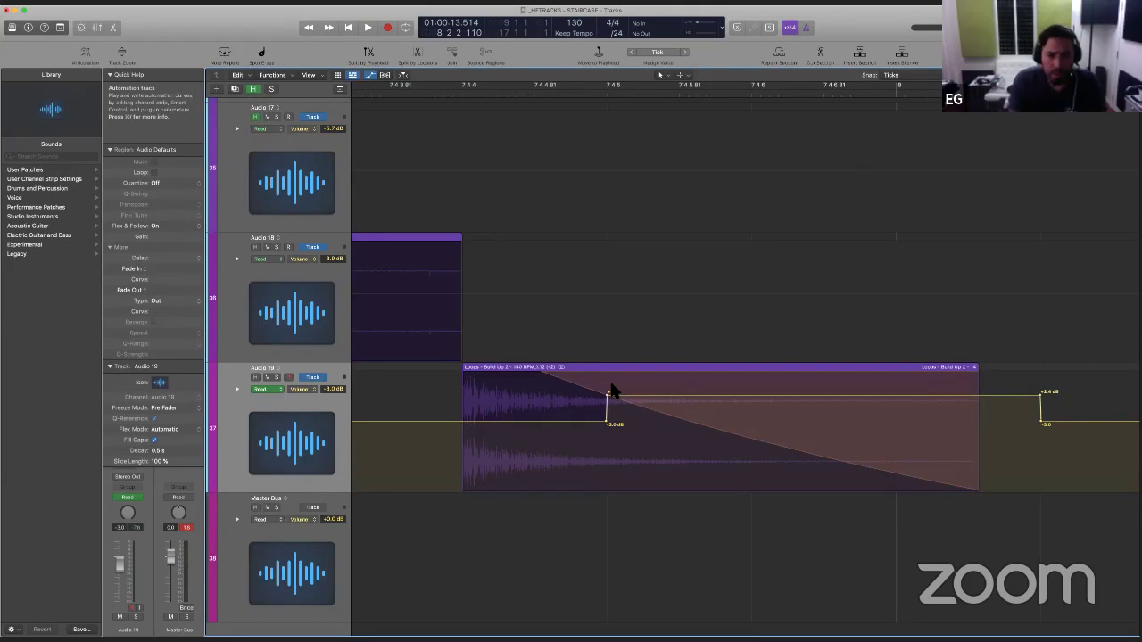
left_click_drag(607, 399, 727, 398)
left_click_drag(820, 395, 820, 390)
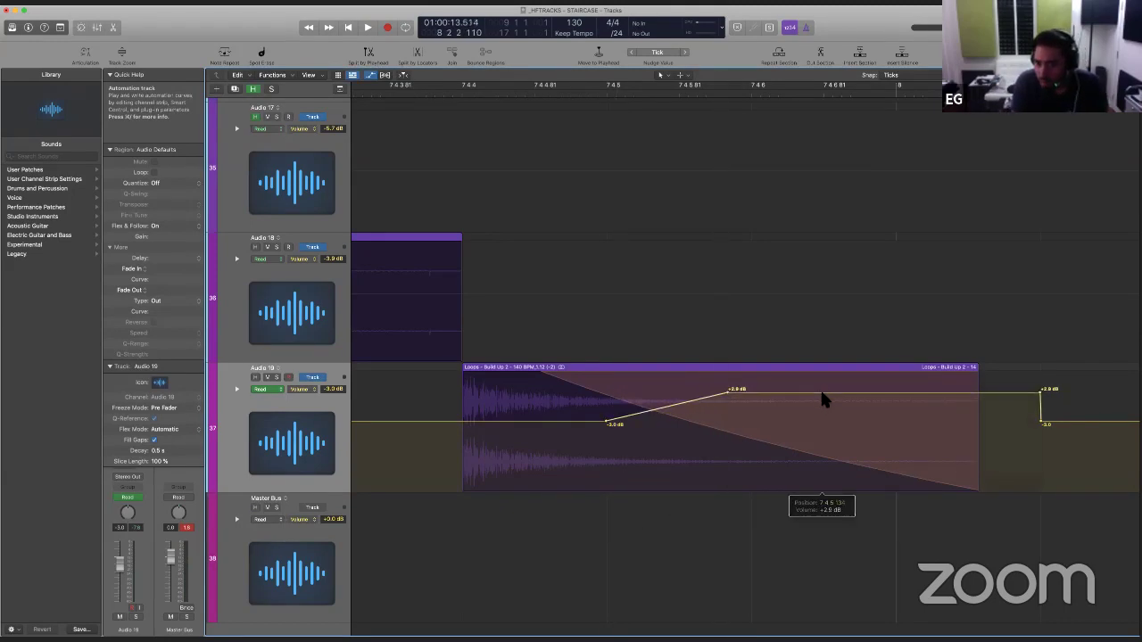
key("space")
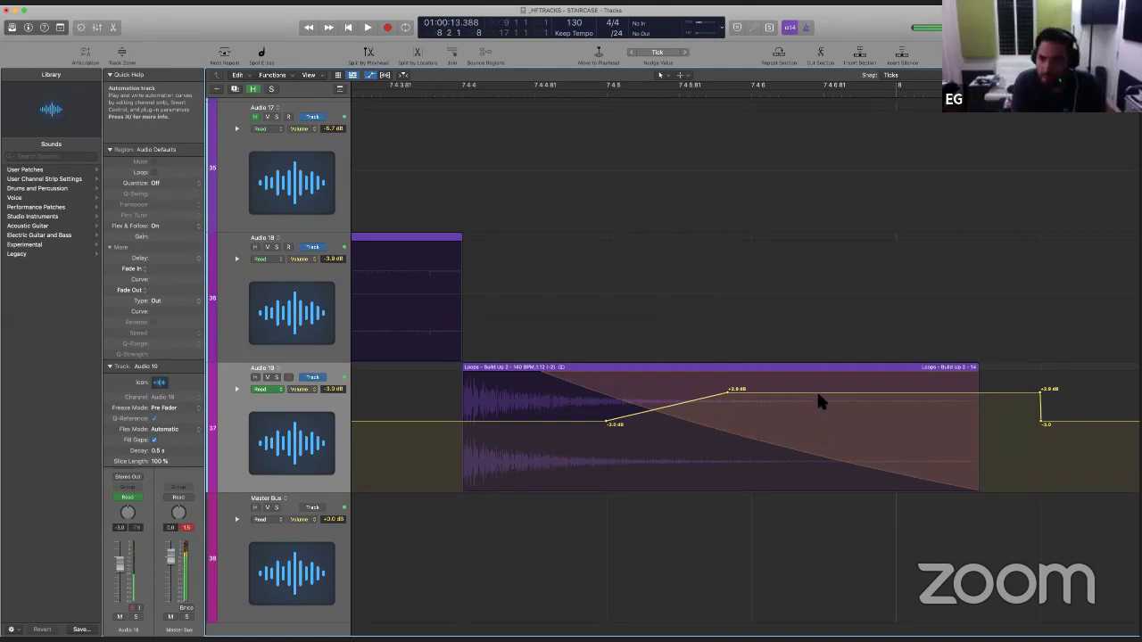
key("a")
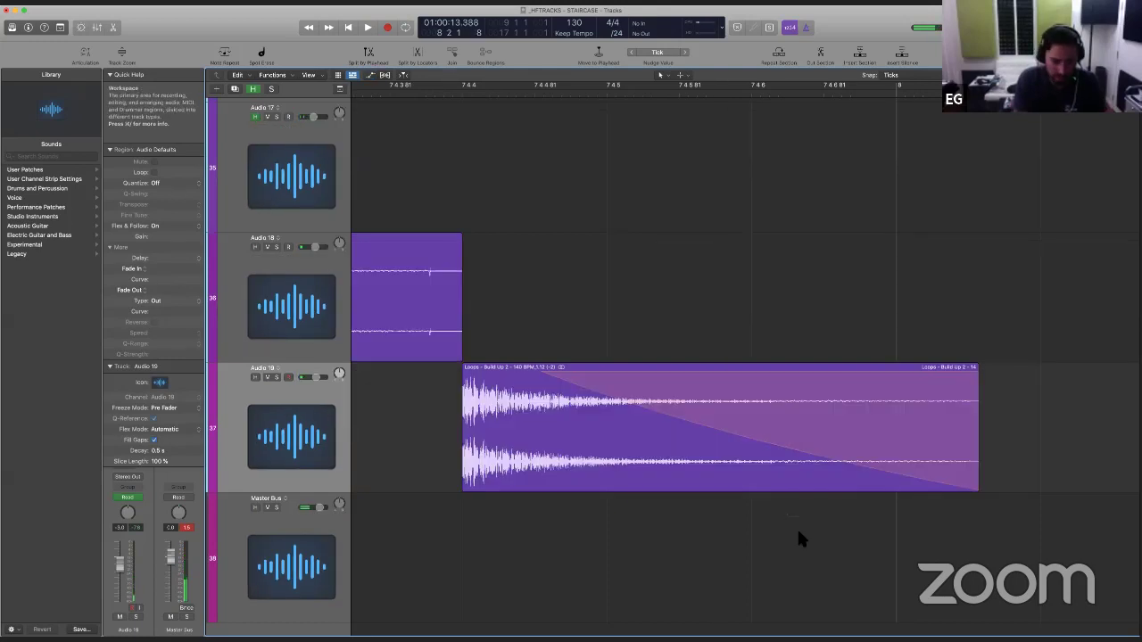
Step: Play the full arrangement from the beginning through the transition to bar 9
key("z")
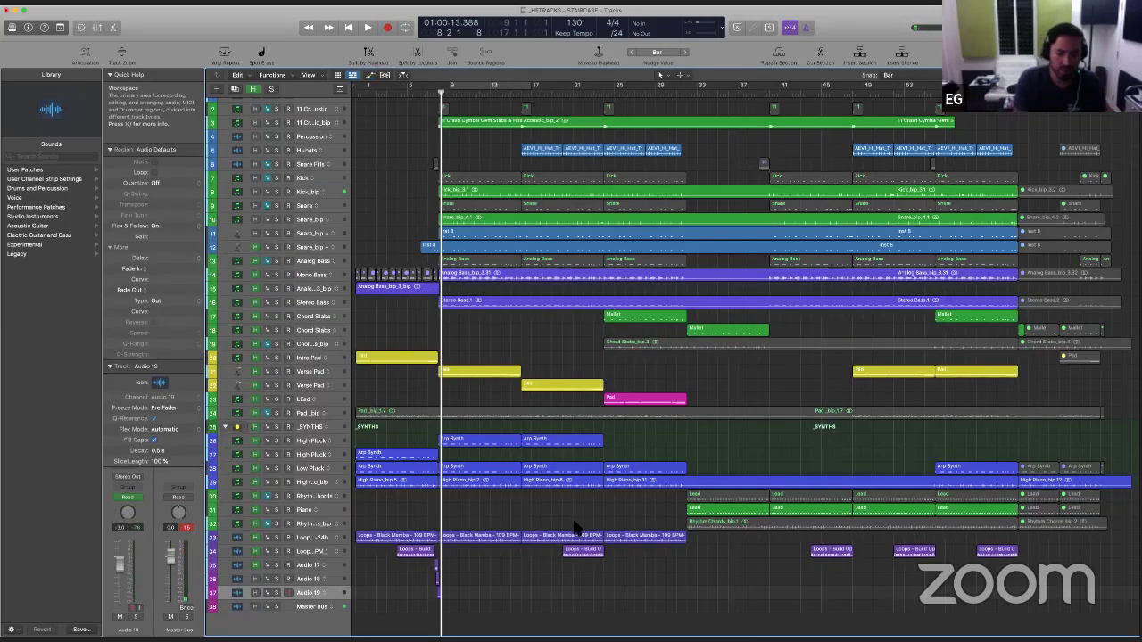
key("Return")
key("space")
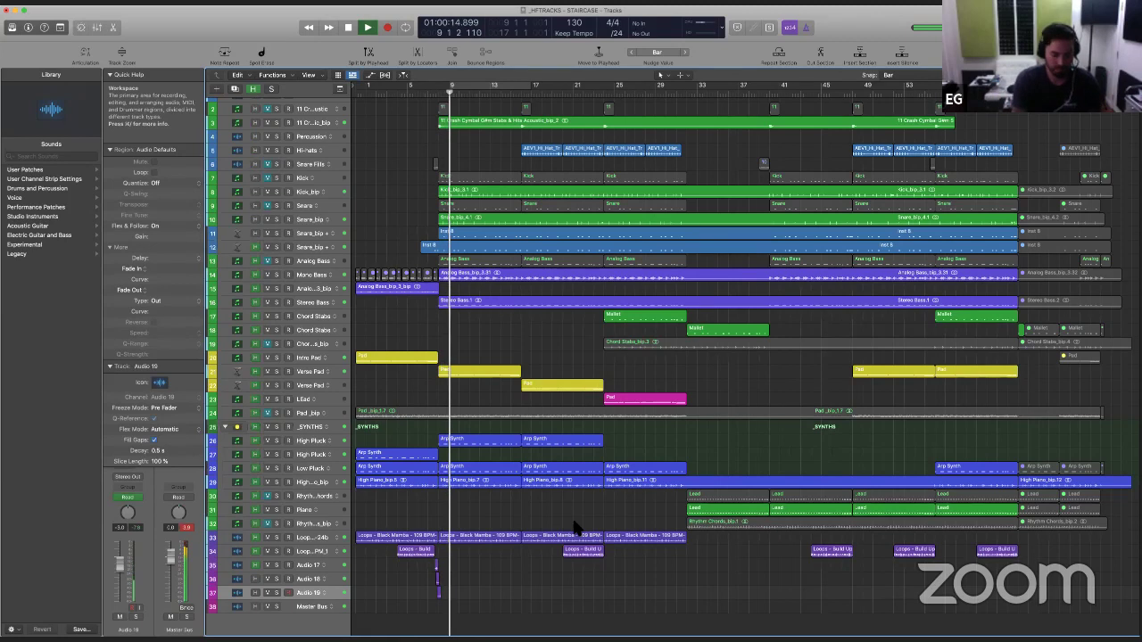
key("space")
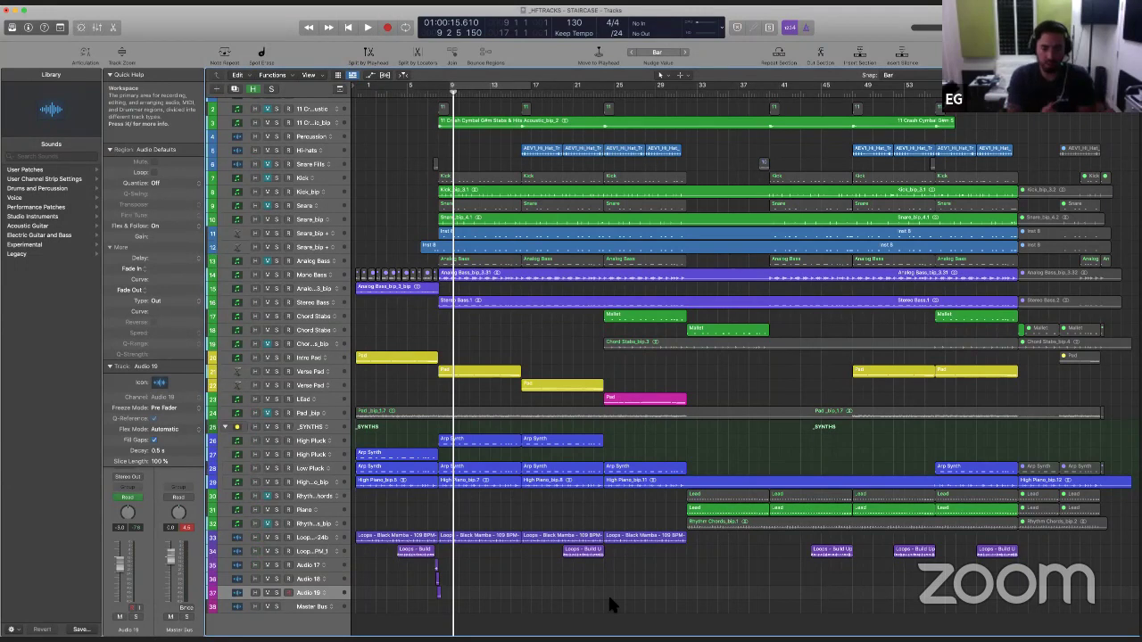
Step: Search the Apple Loops for vox and preview several loops, including Daylight Vox Samples, Endless Streets Vox Atmospheres and Lights and Sound Vox Melody
key("o")
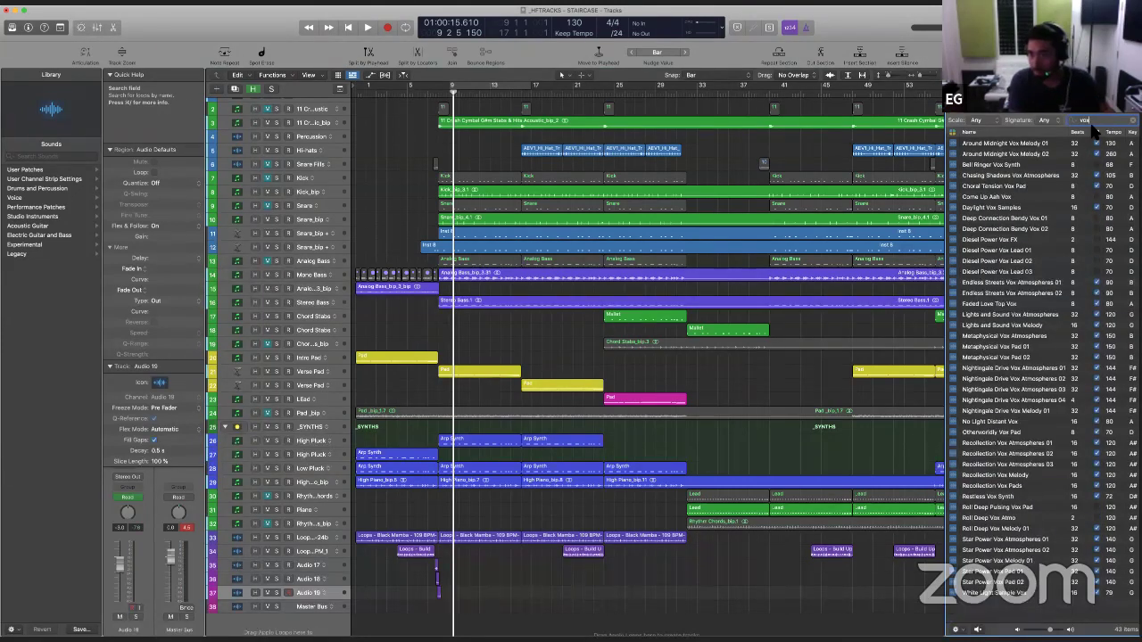
left_click(1024, 209)
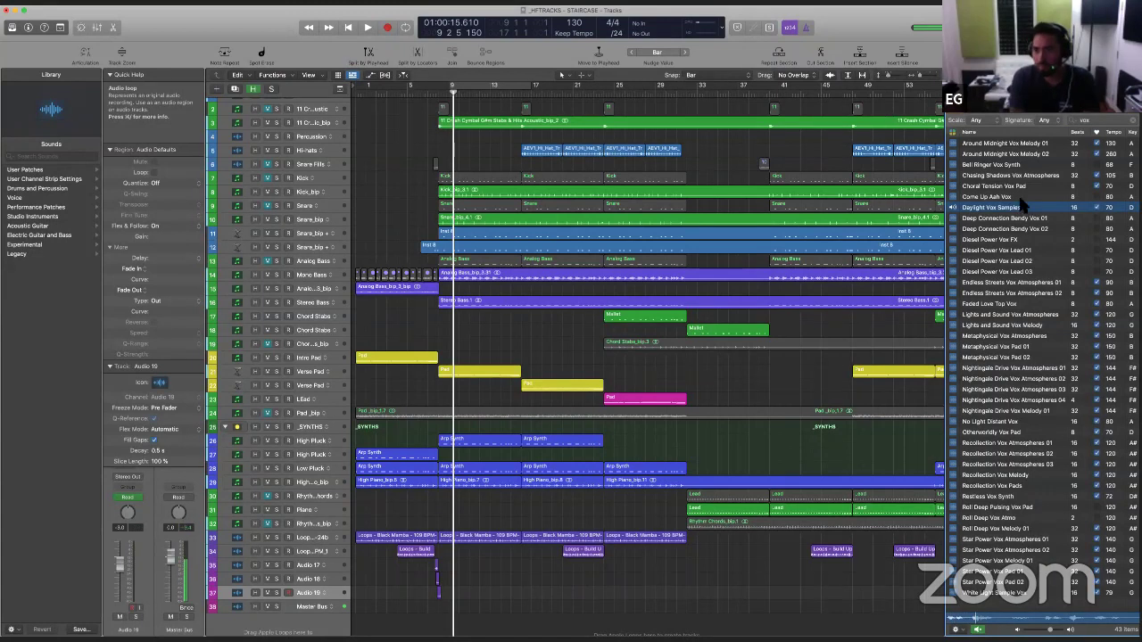
left_click(1024, 187)
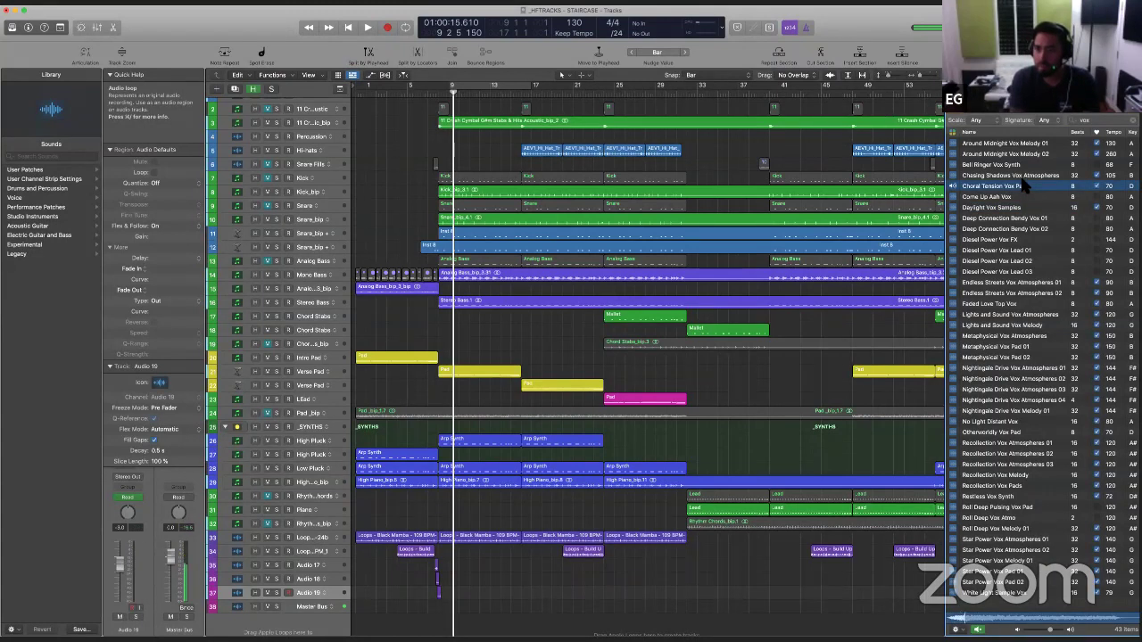
left_click(1024, 178)
left_click(1022, 284)
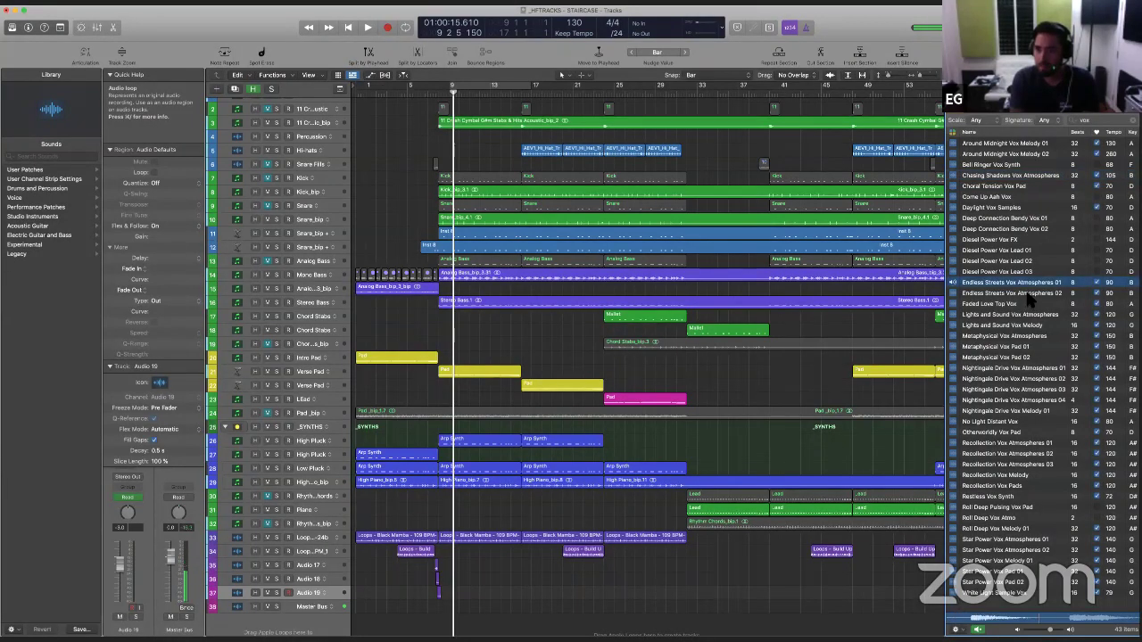
left_click(1028, 294)
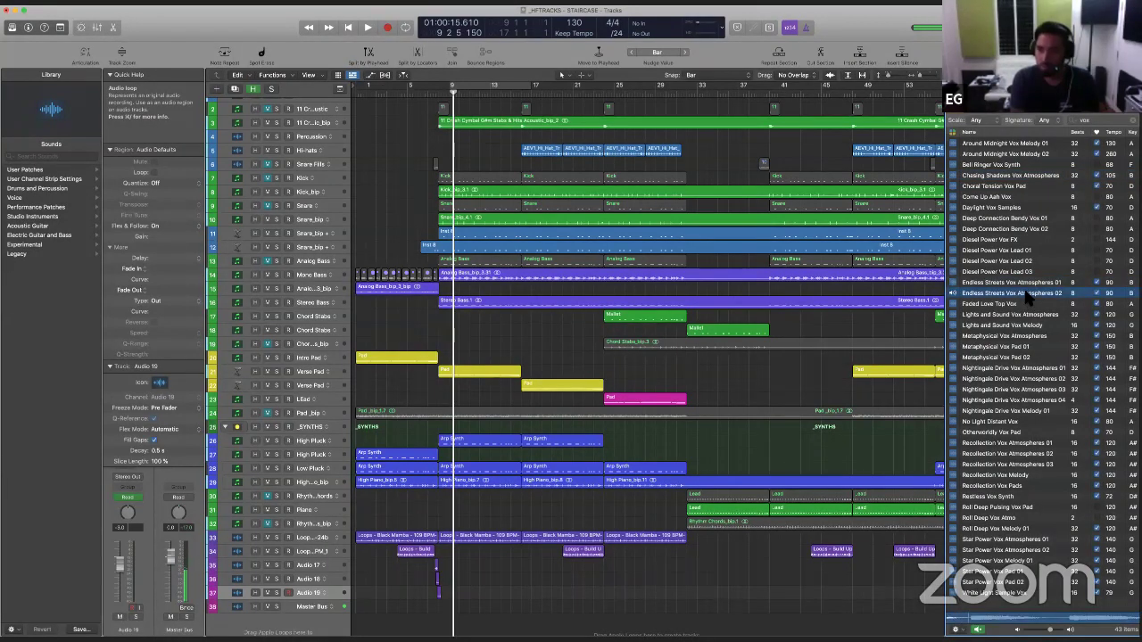
left_click(1012, 304)
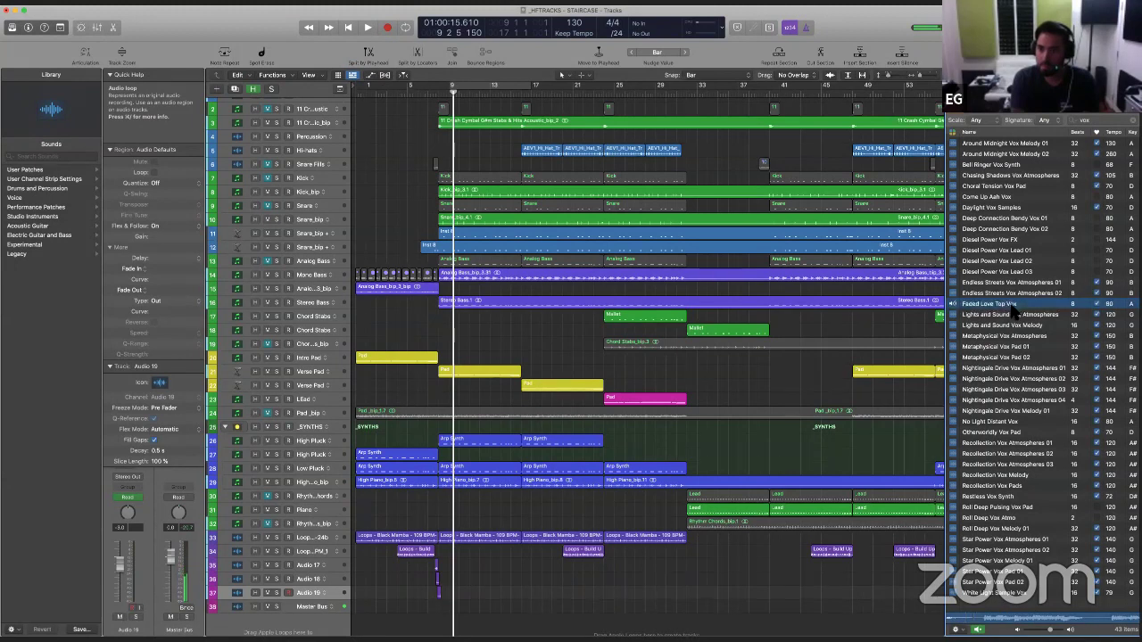
left_click(1013, 316)
left_click(1011, 326)
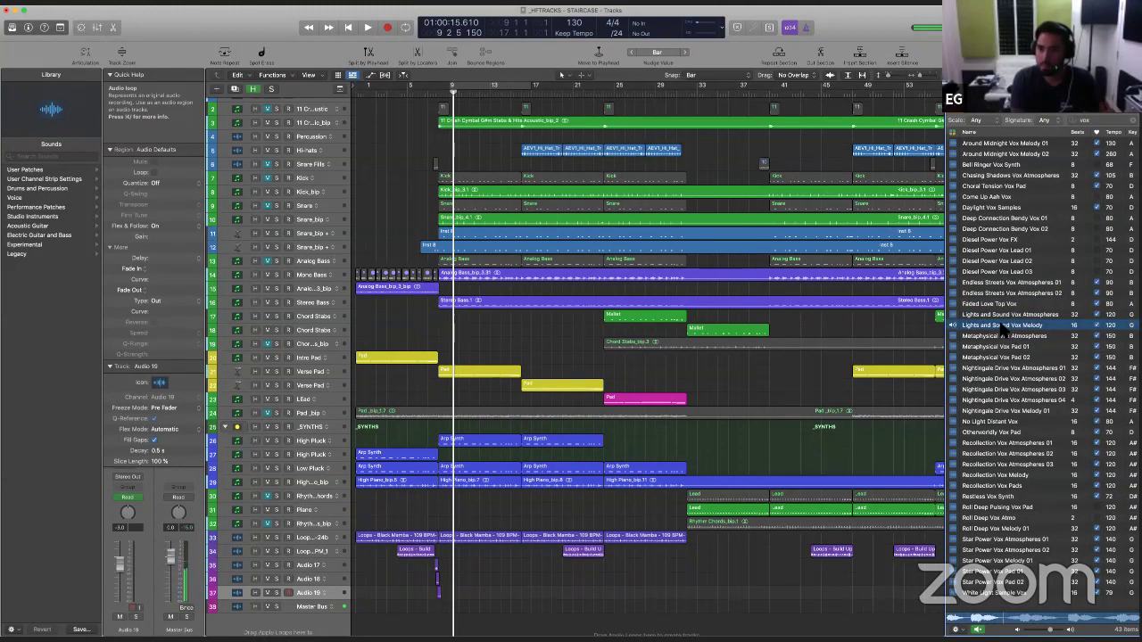
Step: Add the Lights and Sound Vox Melody loop on a new track below Audio 19, just after bar 8, and start auditioning it
left_click_drag(970, 327, 443, 618)
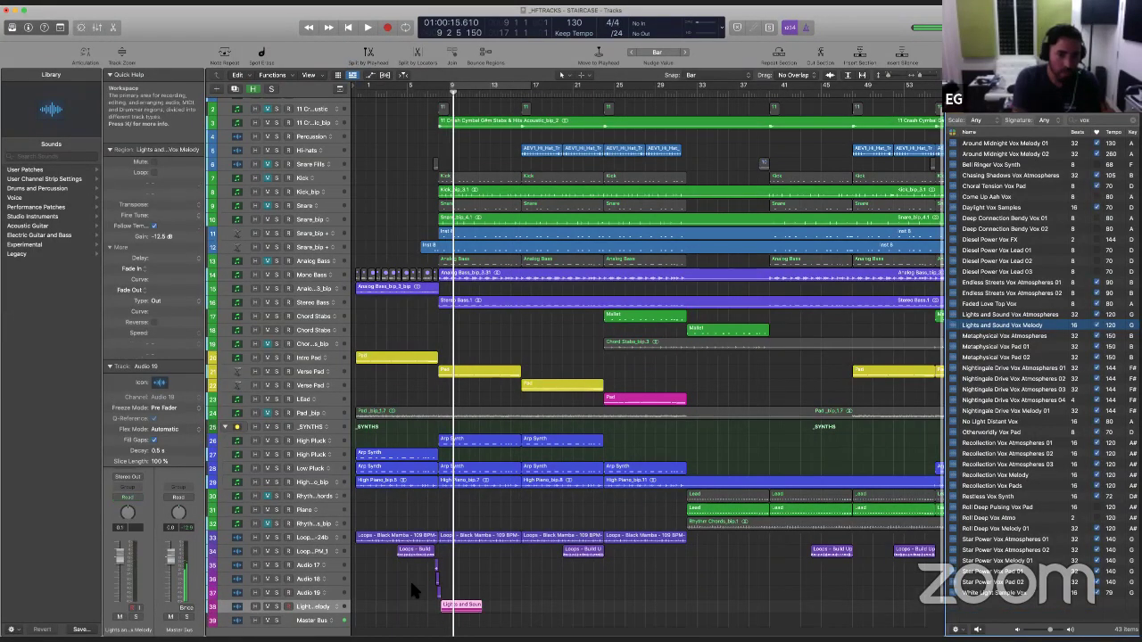
left_click(410, 578)
key("space")
left_click_drag(397, 570, 487, 635)
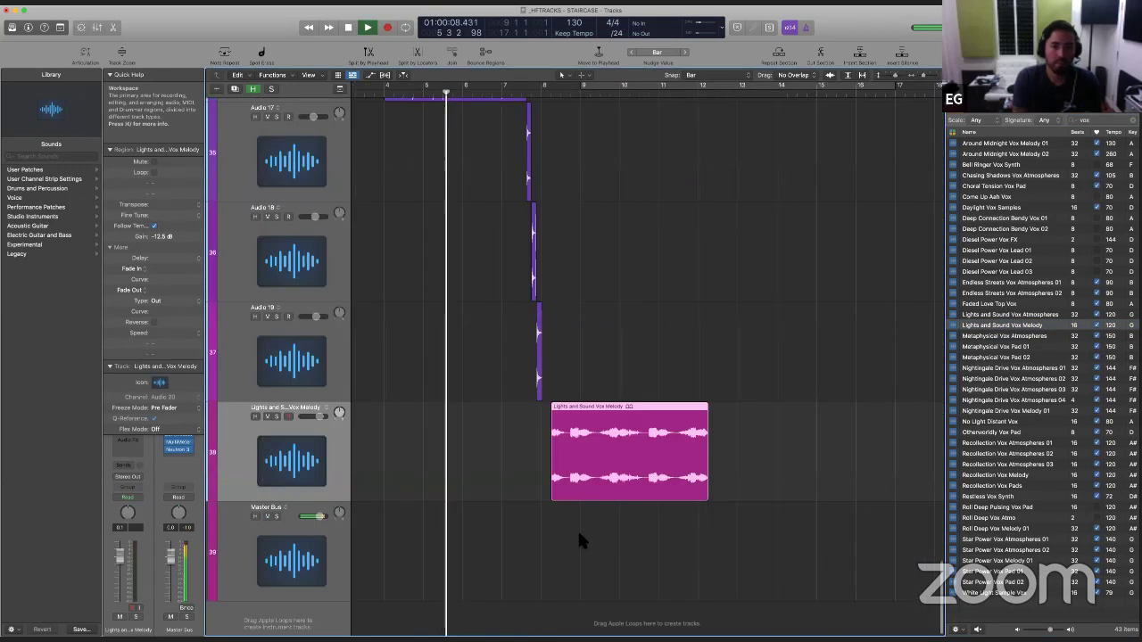
scroll(752, 562, "right", 5)
key("space")
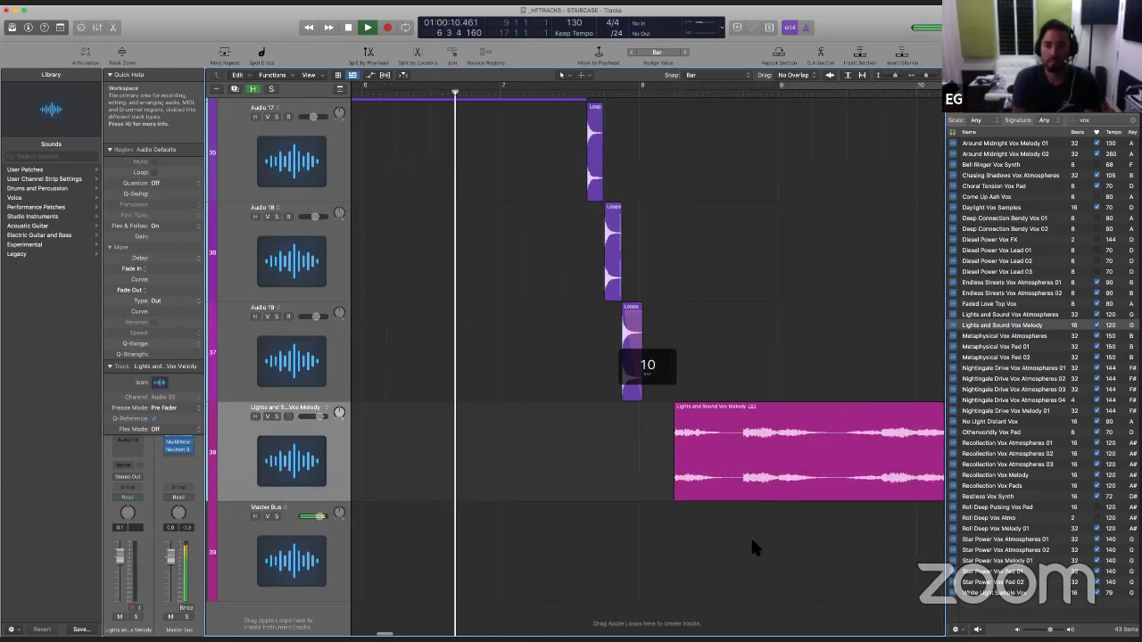
Step: Move the Vox Melody region earlier to start at bar 8 and play the transition into bar 9
left_click(752, 478)
key("alt+Left")
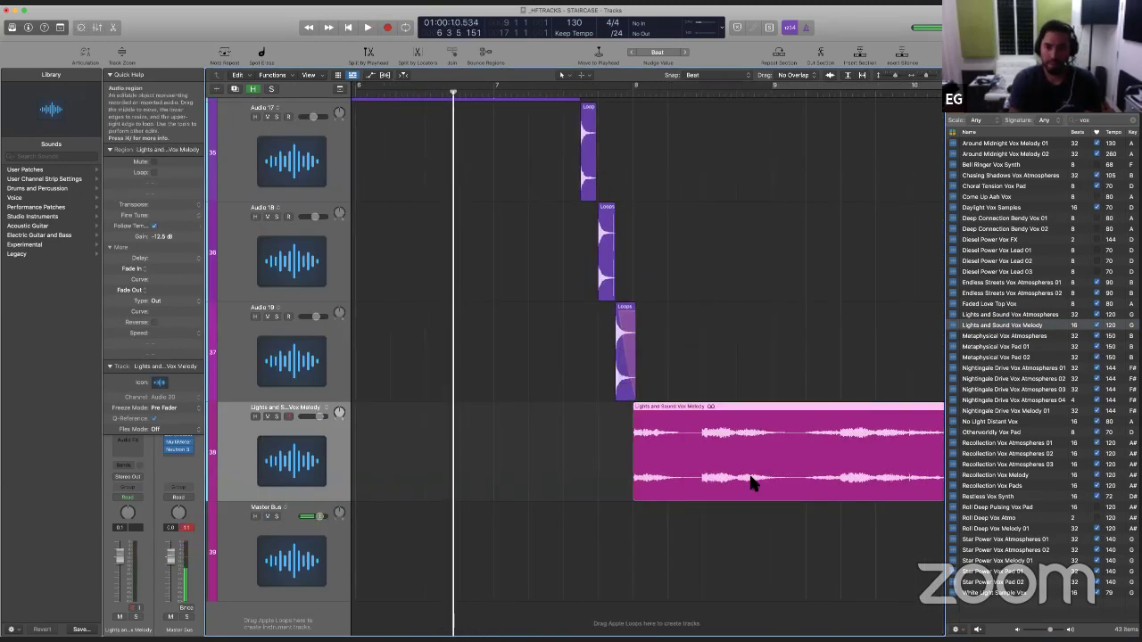
left_click(426, 410)
key("space")
left_click(426, 415, "ctrl+alt")
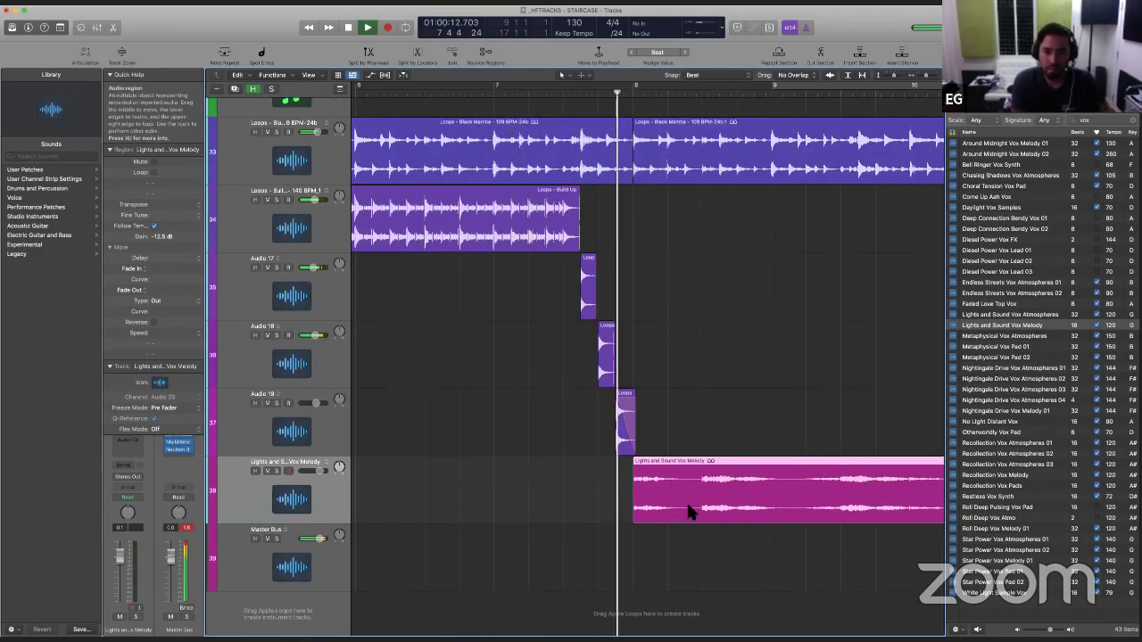
key("space")
key("space")
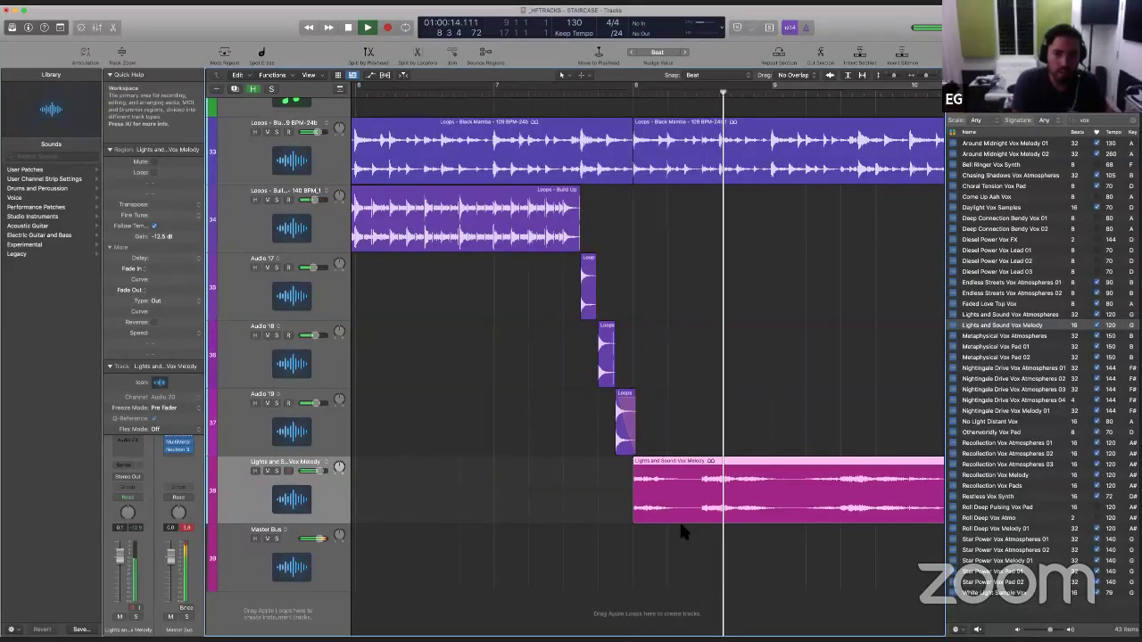
key("space")
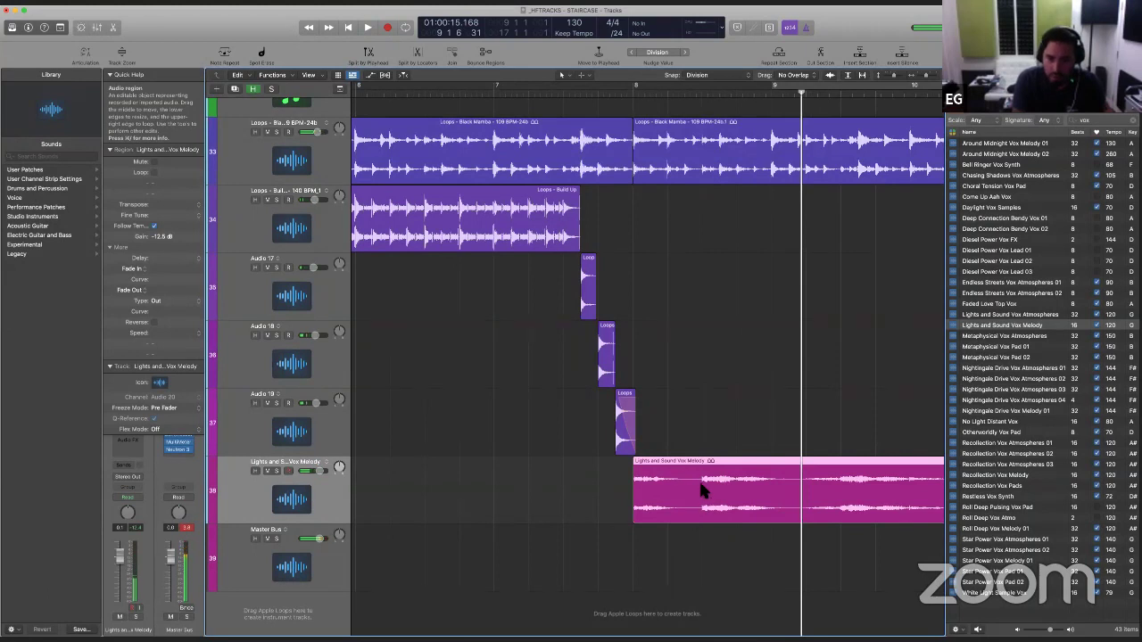
Step: Remove the opening phrase of the Vox Melody region and move the remaining part back to start at bar 8
left_click(701, 488)
key("Delete")
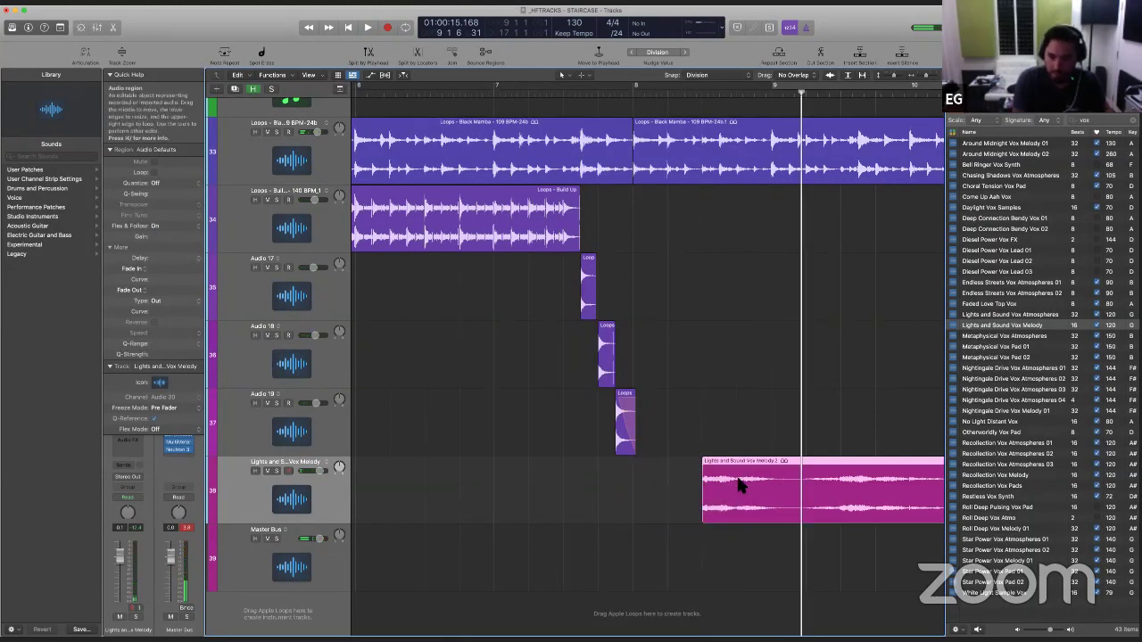
key("super+z")
key("super+z")
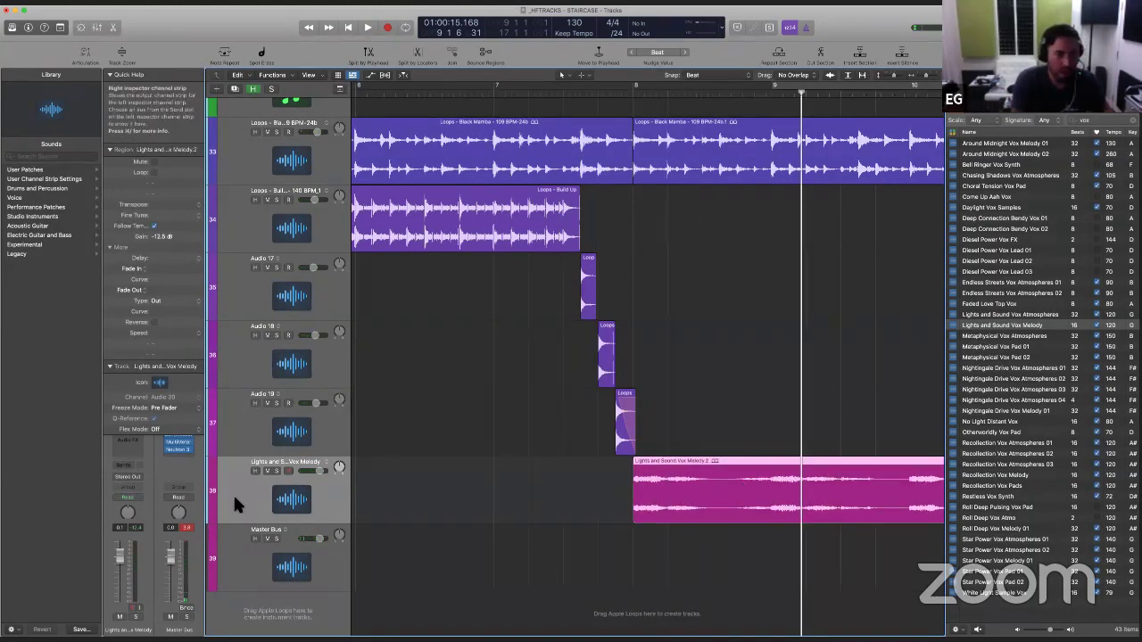
Step: Switch the Vox Melody track to Stereo Pan, raise its volume to 2.5 dB and play the transition with the Library hidden
right_click(134, 512)
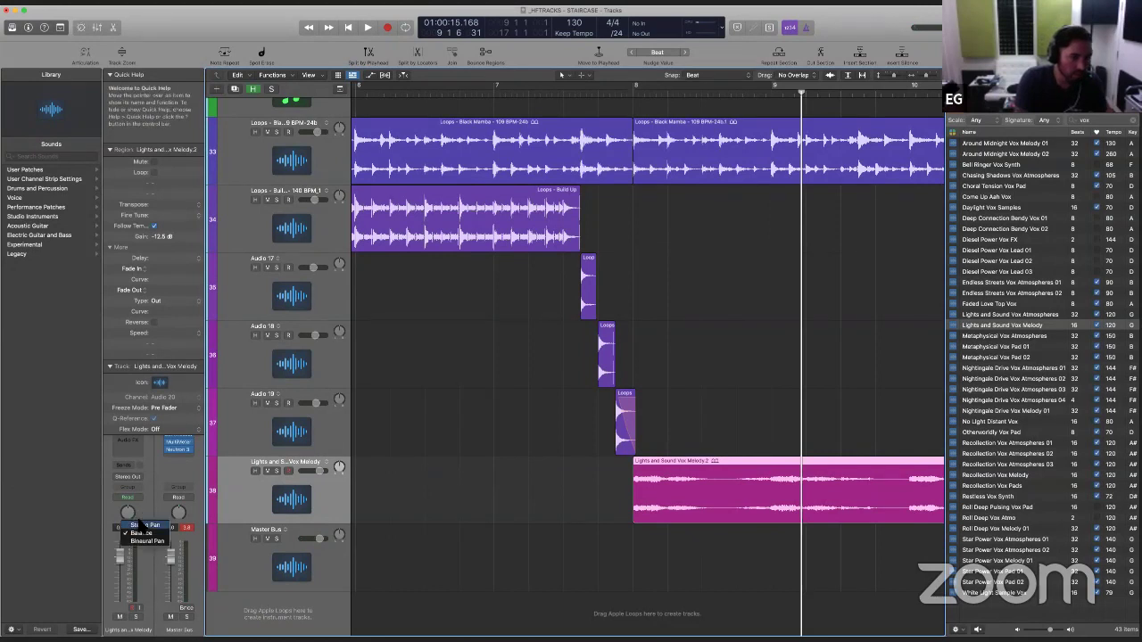
left_click(136, 533)
key("space")
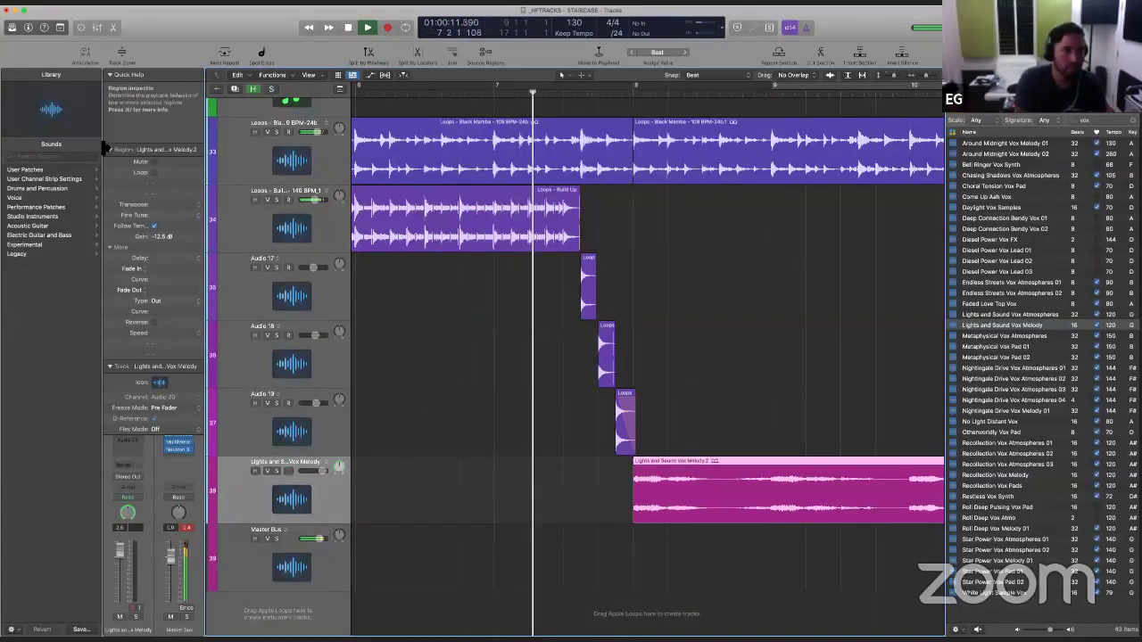
key("y")
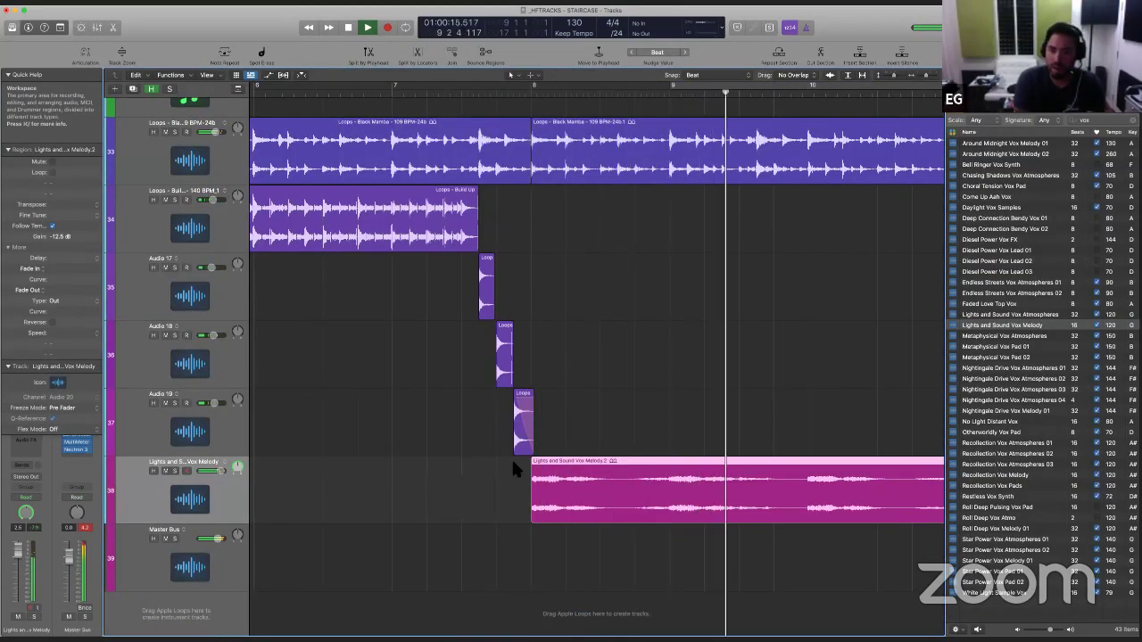
key("space")
key("space")
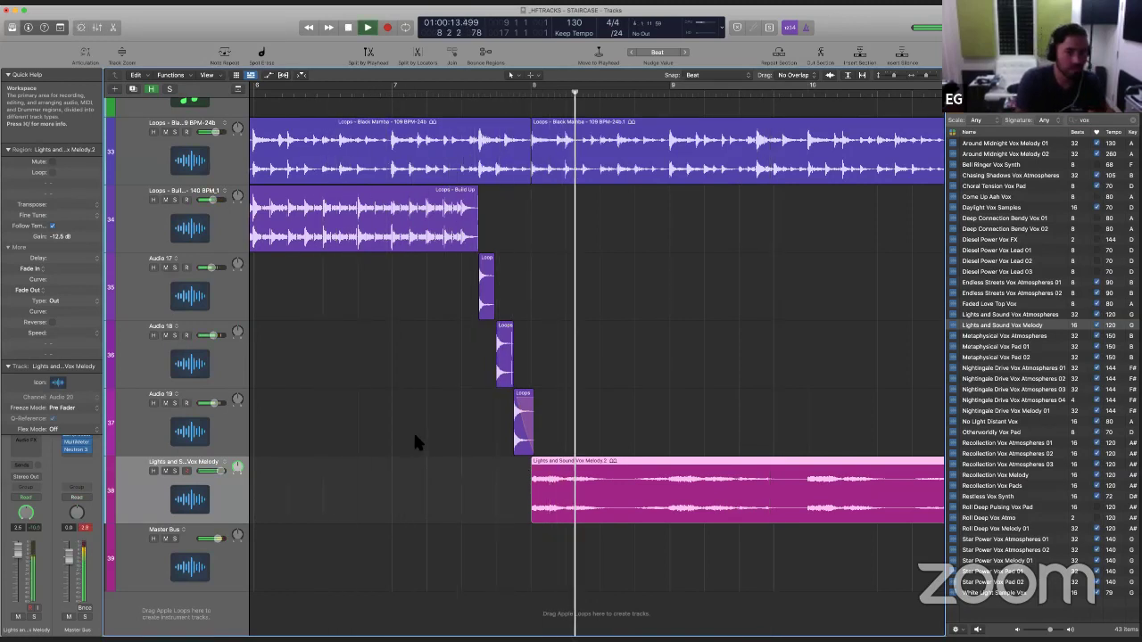
Step: Set the gain of the three hits on Audio 17, 18 and 19 to -3.2 dB and replay the transition
key("space")
left_click_drag(416, 420, 566, 280)
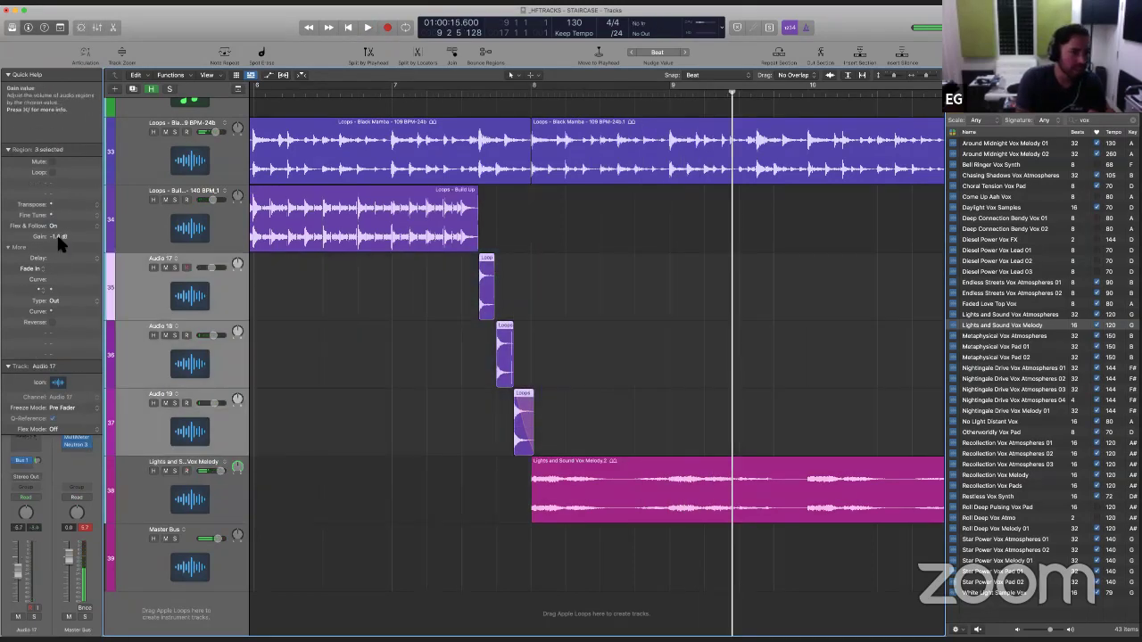
left_click_drag(58, 255, 61, 263)
key("space")
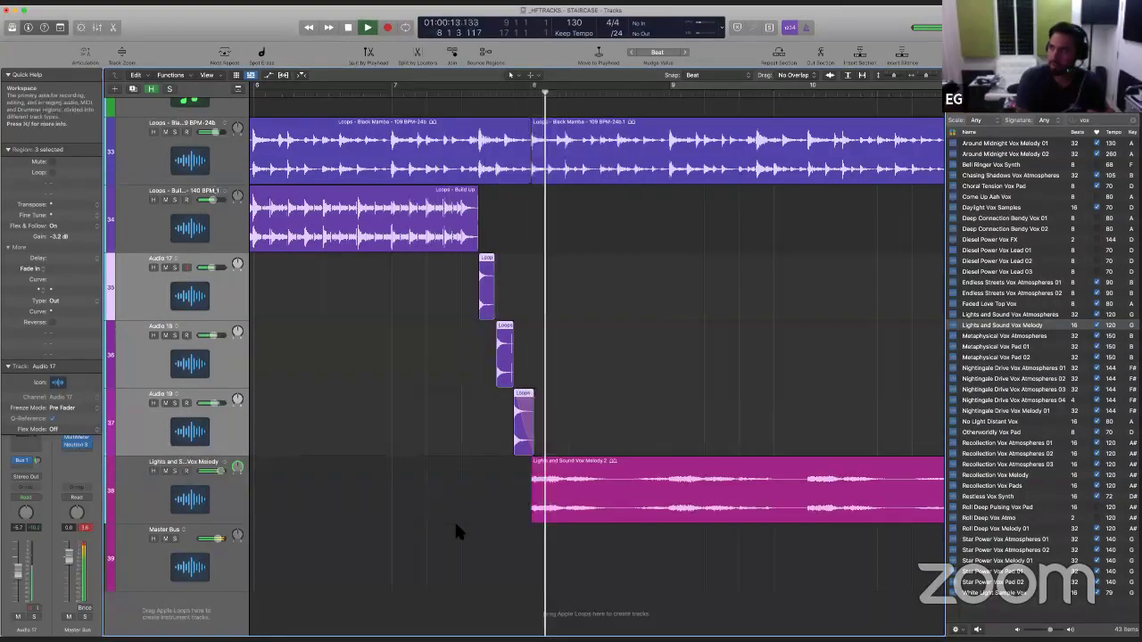
Step: Stop playback and remove the section of the Vox Melody region from about beat 2 to midway through beat 3 of bar 8
key("space")
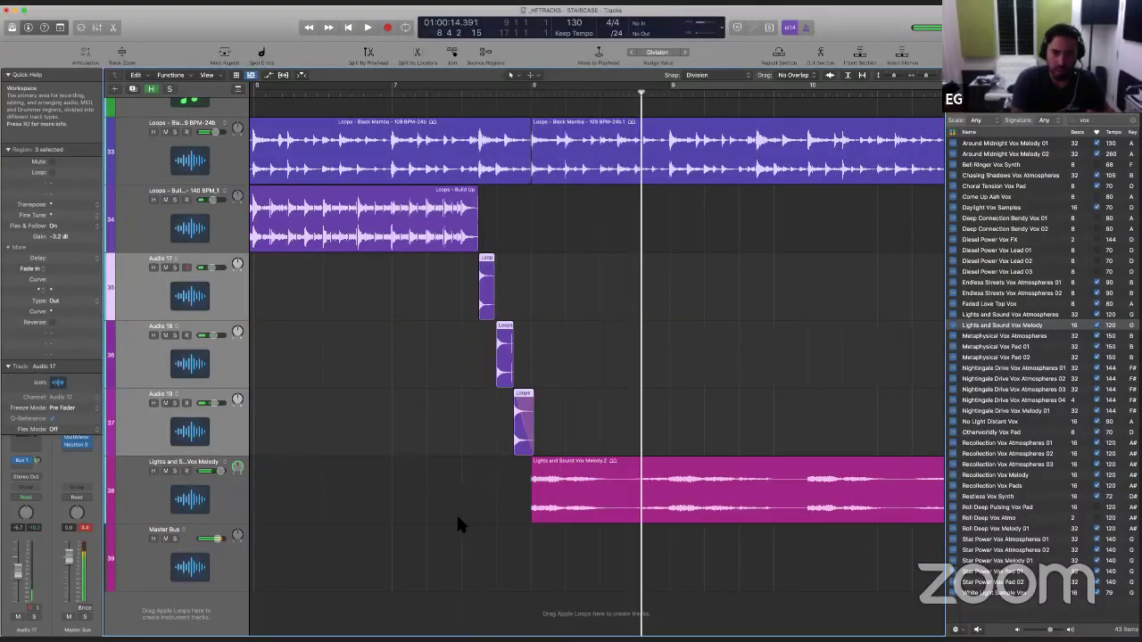
mouse_move(566, 473)
left_mouse_down()
mouse_move(619, 480)
mouse_move(558, 465)
left_mouse_up()
key("Delete")
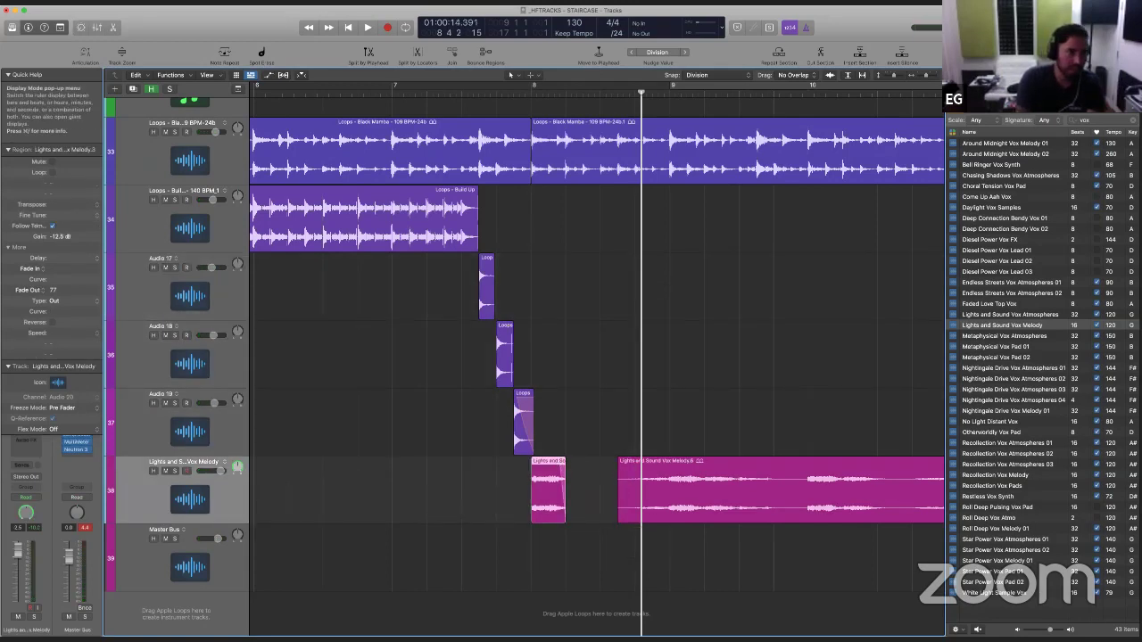
Step: Insert the FF Saturn saturation plug-in on the Vox Melody track
left_click(8, 149)
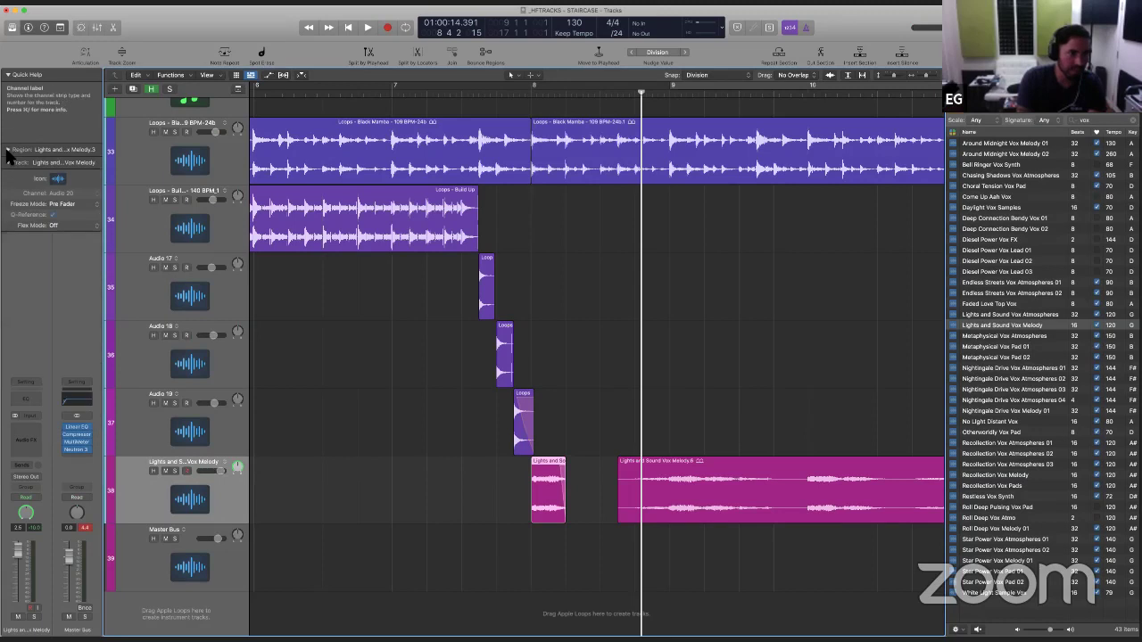
left_click(27, 433)
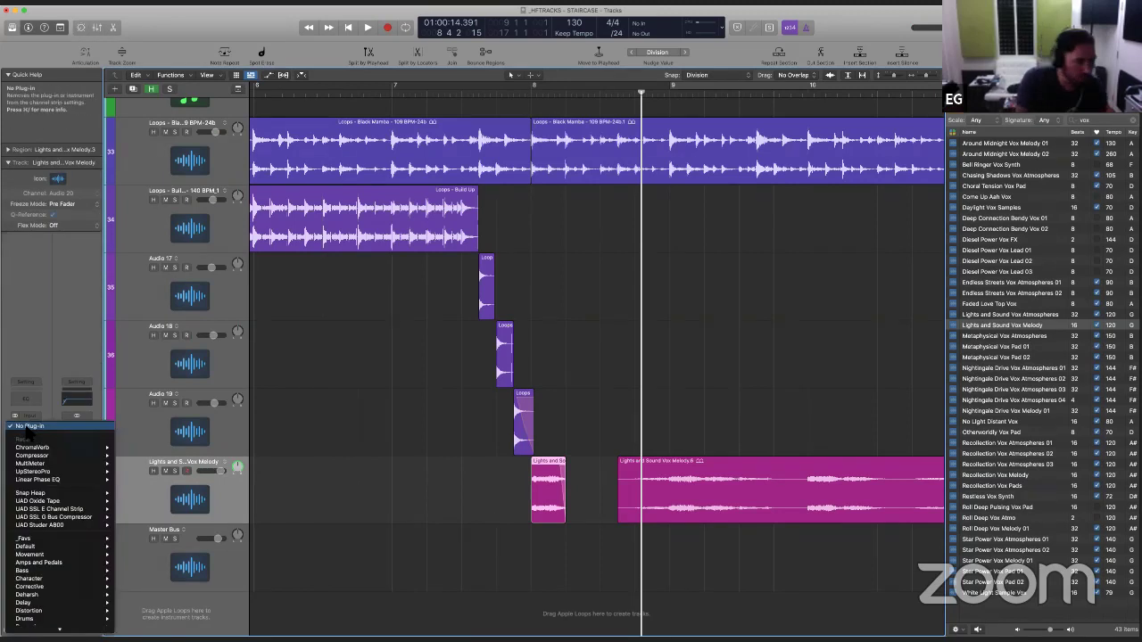
scroll(27, 535, "down", 5)
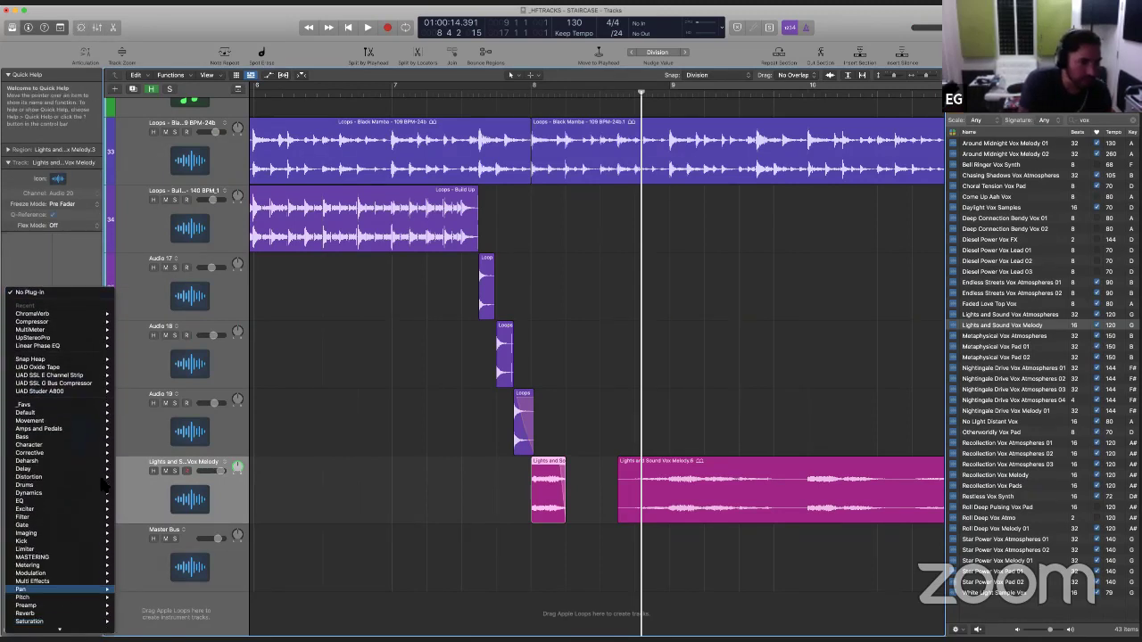
mouse_move(98, 477)
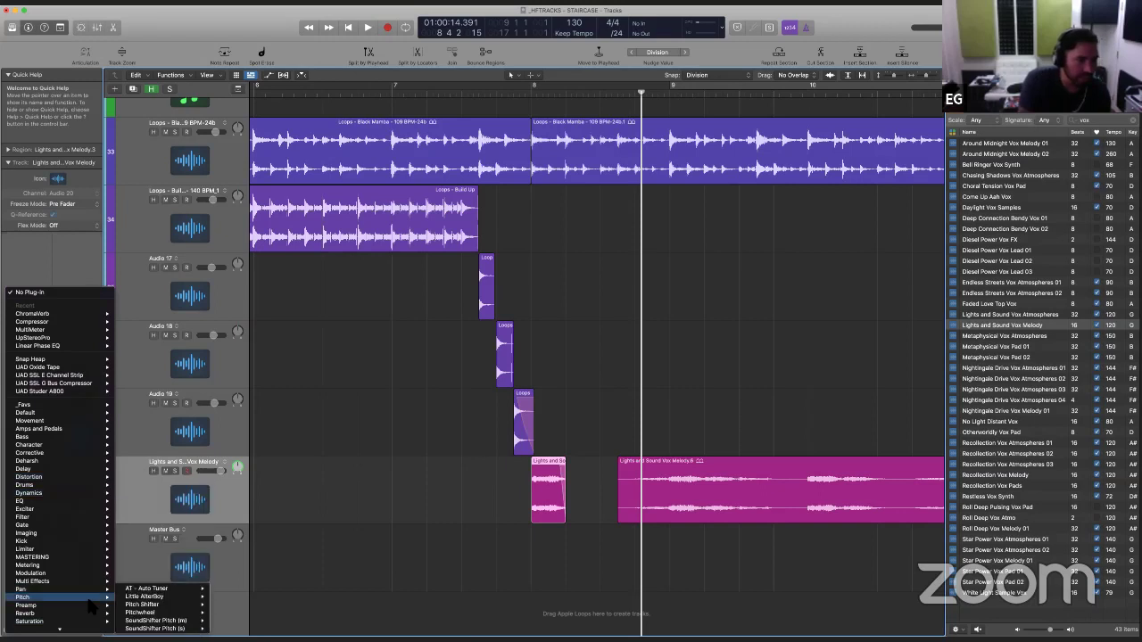
scroll(90, 612, "down", 2)
mouse_move(89, 561)
mouse_move(147, 565)
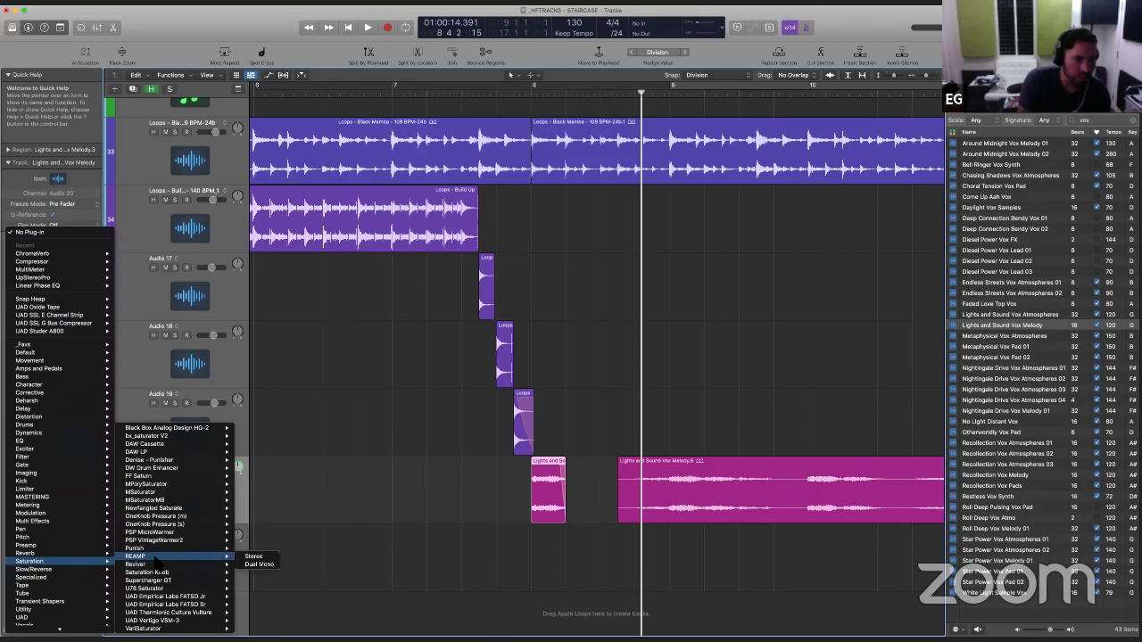
key("Escape")
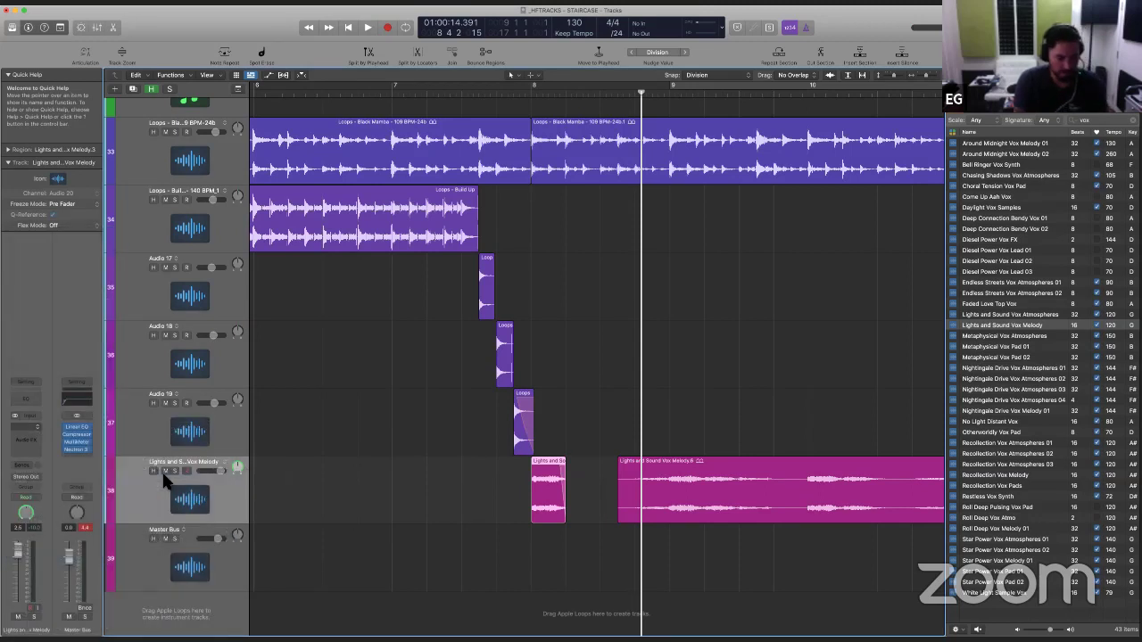
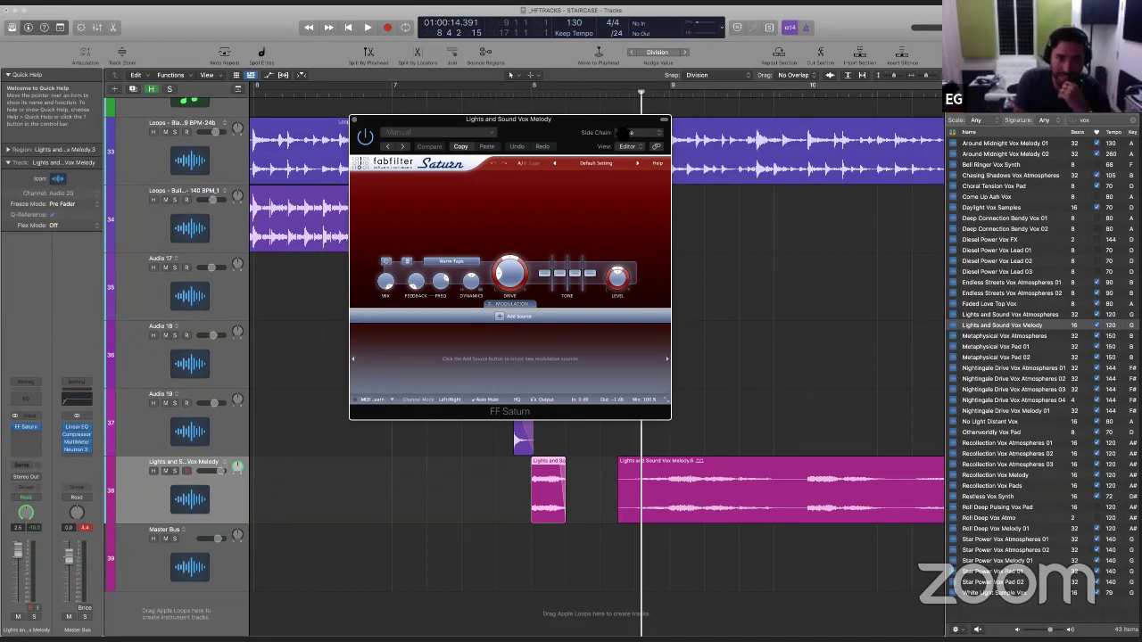
Step: Audition FF Saturn's Best Of presets 8Bit Kit bM and Back in the Day O on the Vox Melody during playback
left_click_drag(622, 132, 461, 102)
left_click(437, 134)
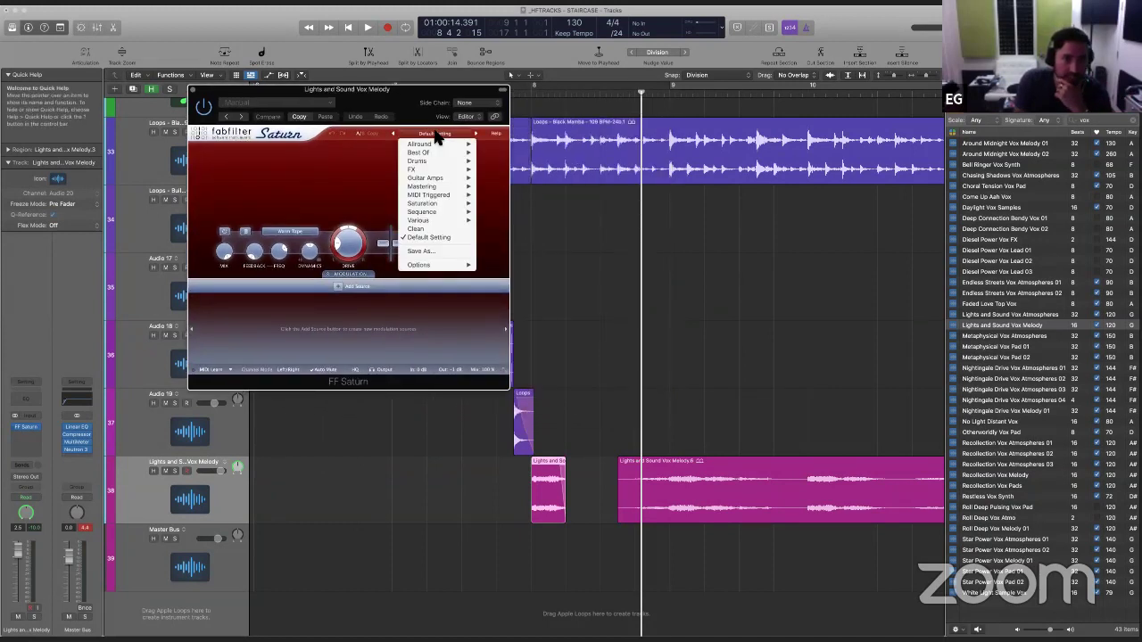
mouse_move(443, 158)
left_click(499, 153)
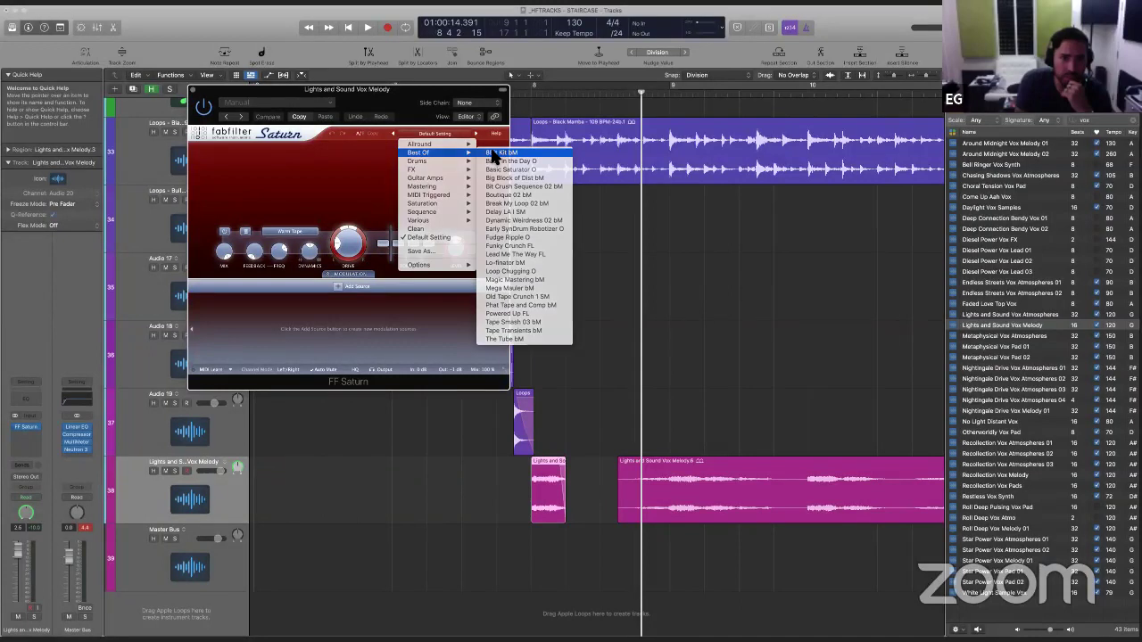
left_click(474, 492)
key("space")
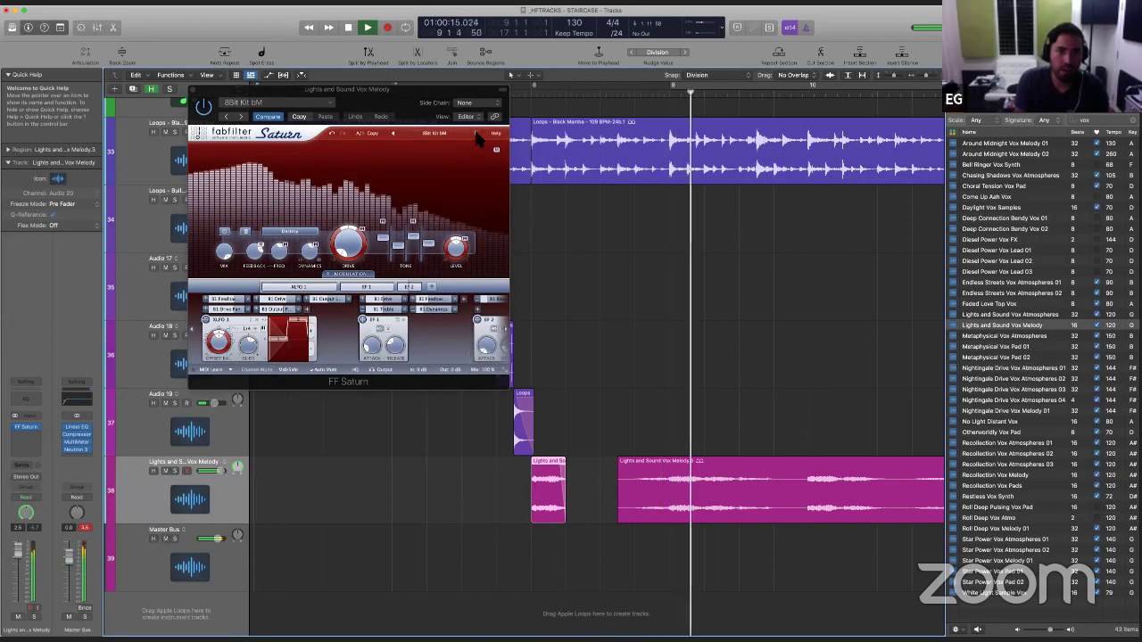
left_click(475, 133)
left_click(464, 434)
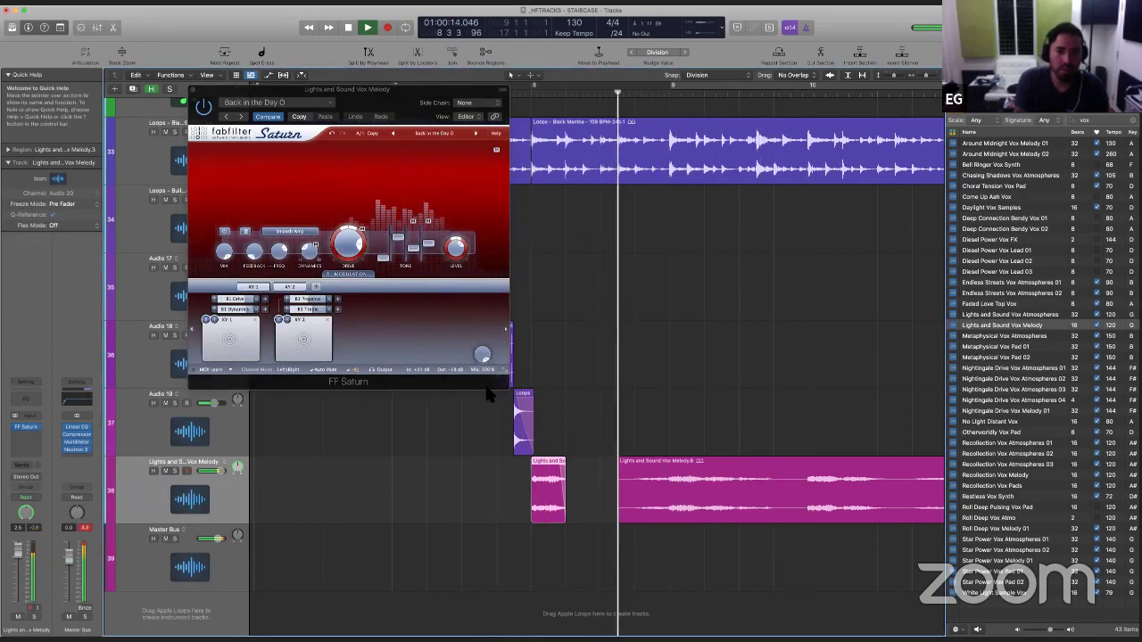
Step: Lower the overall mix of the FF Saturn effect on the Lights and Sound Vox Melody track and audition it
key("space")
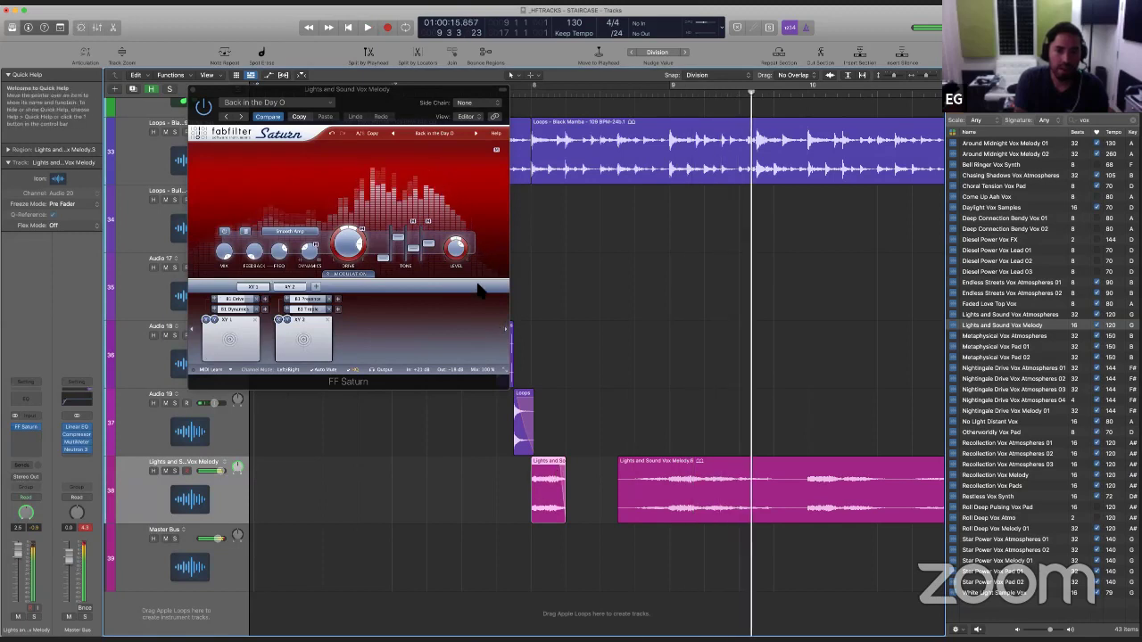
left_click_drag(488, 394, 488, 403)
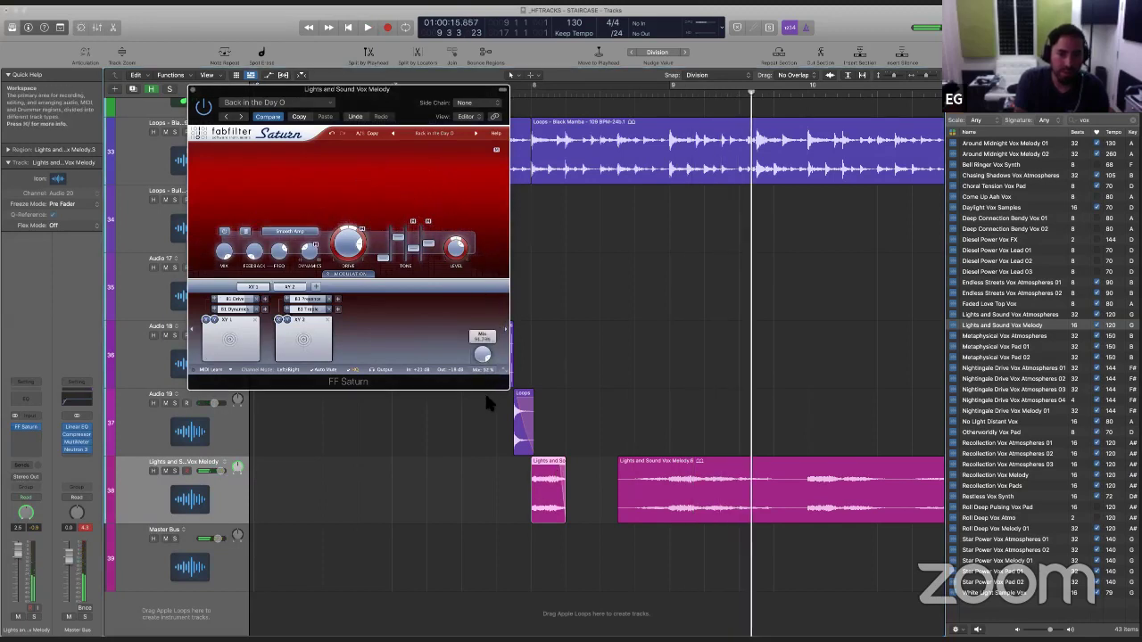
key("space")
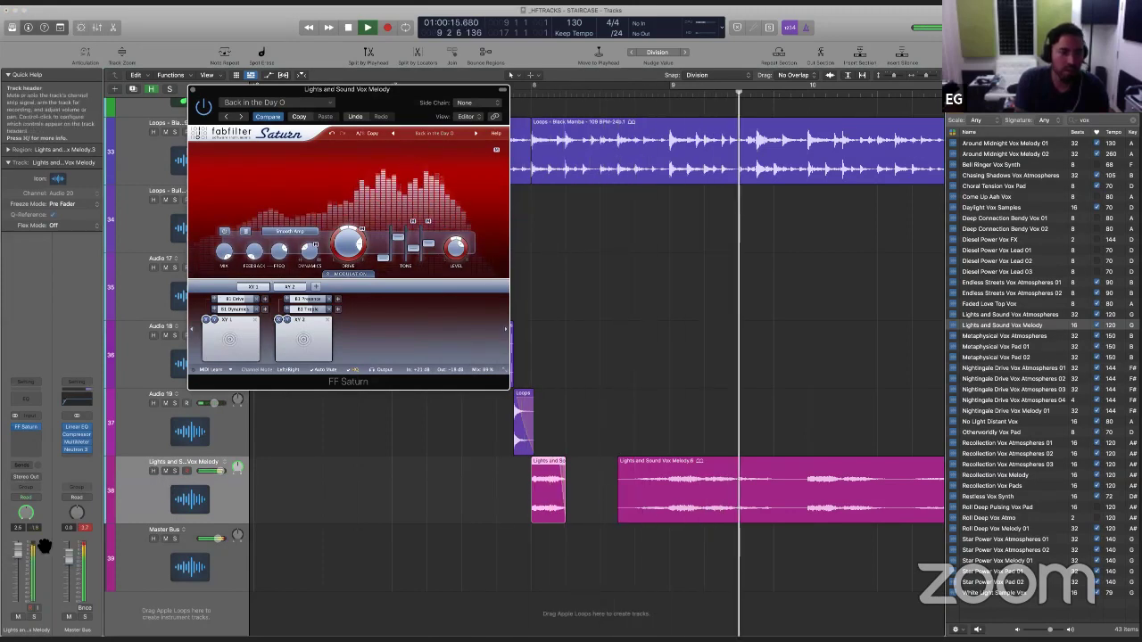
key("space")
Step: Lower FF Saturn's output level, audition the vox chop from before bar 8, and close the effect's window
mouse_move(462, 374)
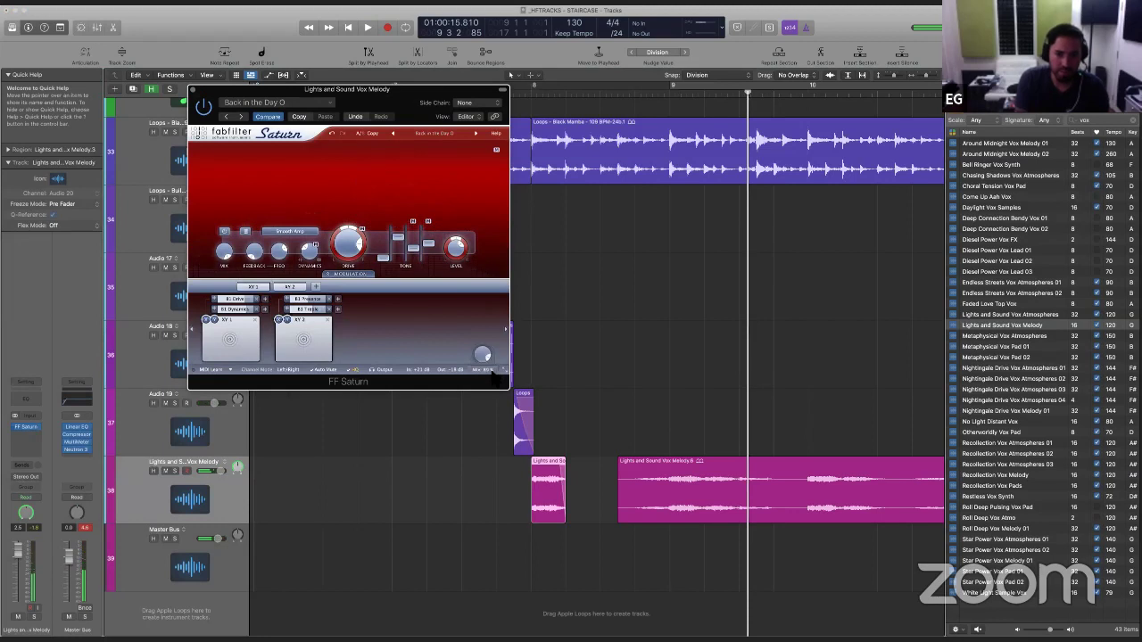
left_click_drag(458, 376, 457, 390)
left_click(476, 482)
key("space")
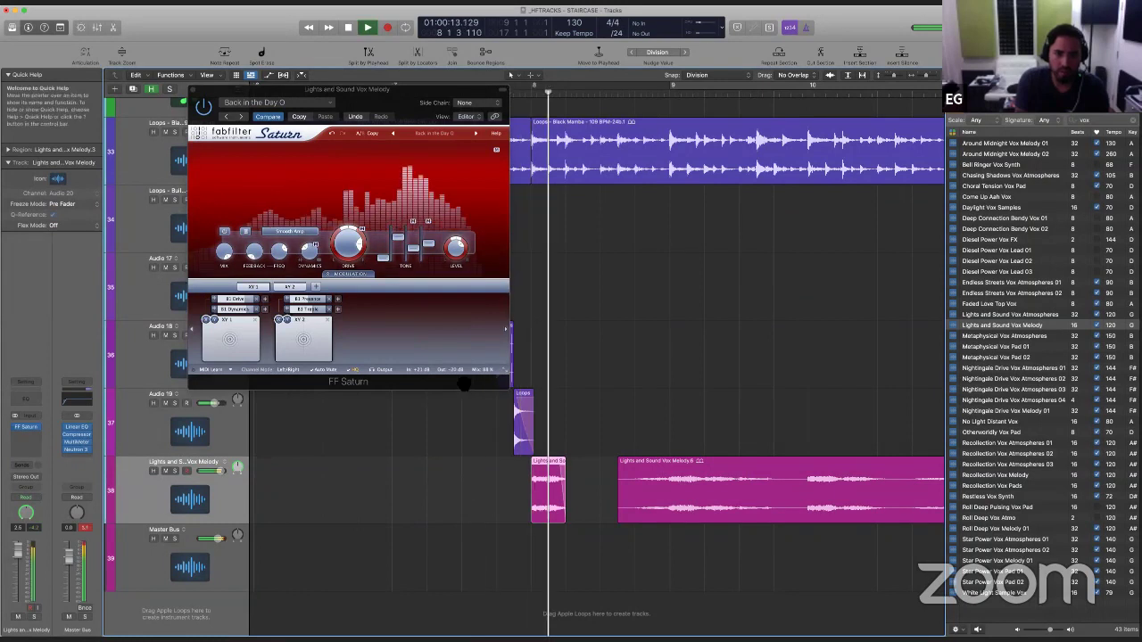
mouse_move(456, 371)
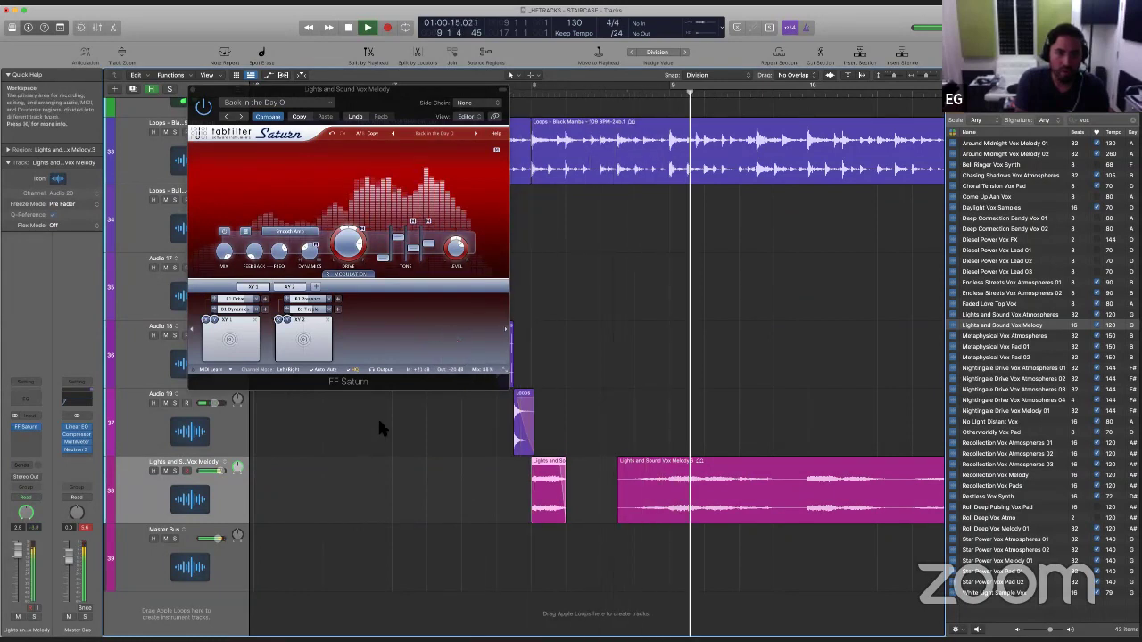
key("space")
key("v")
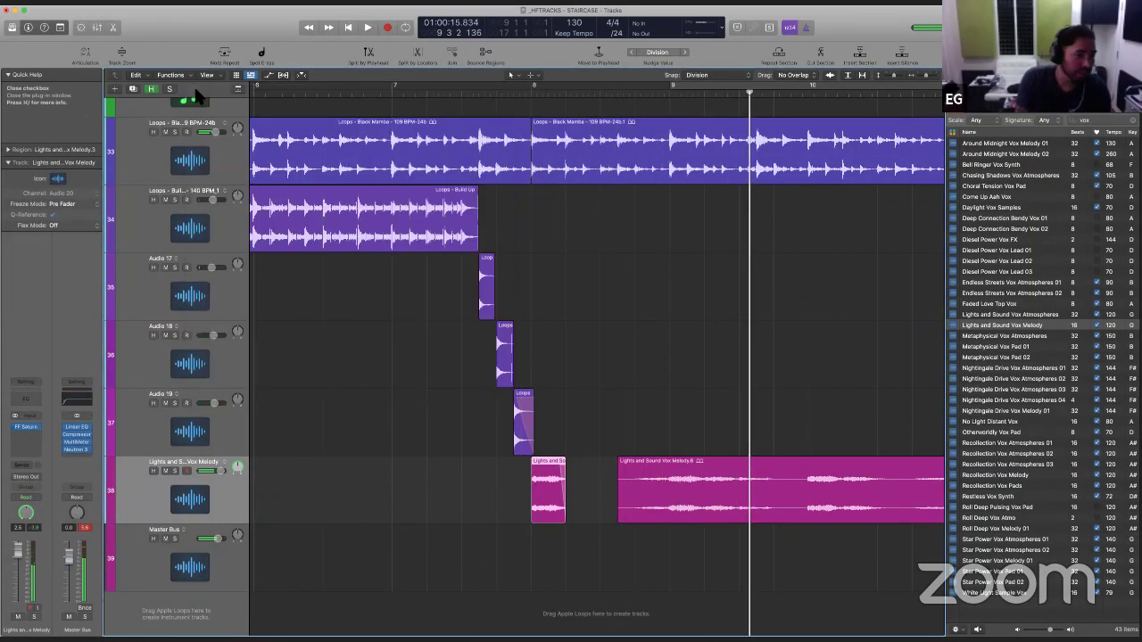
Step: Insert the Symphony reverb after FF Saturn on the vox melody channel and place the playhead just before the vox chop
left_click(37, 430)
left_click(131, 323)
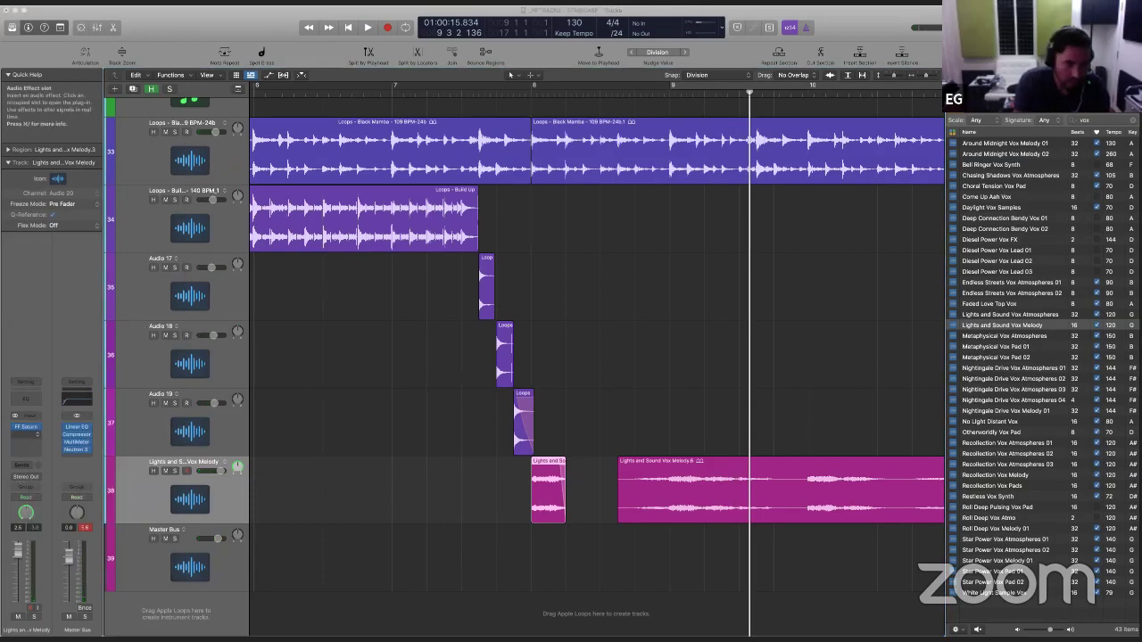
left_click(37, 435)
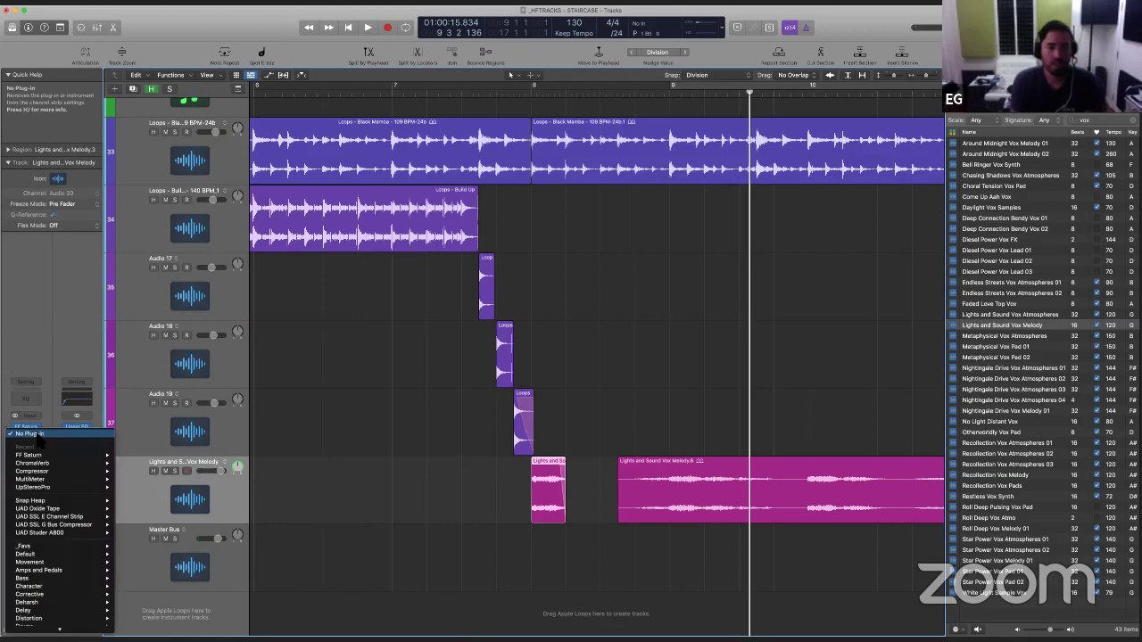
mouse_move(31, 621)
key("Escape")
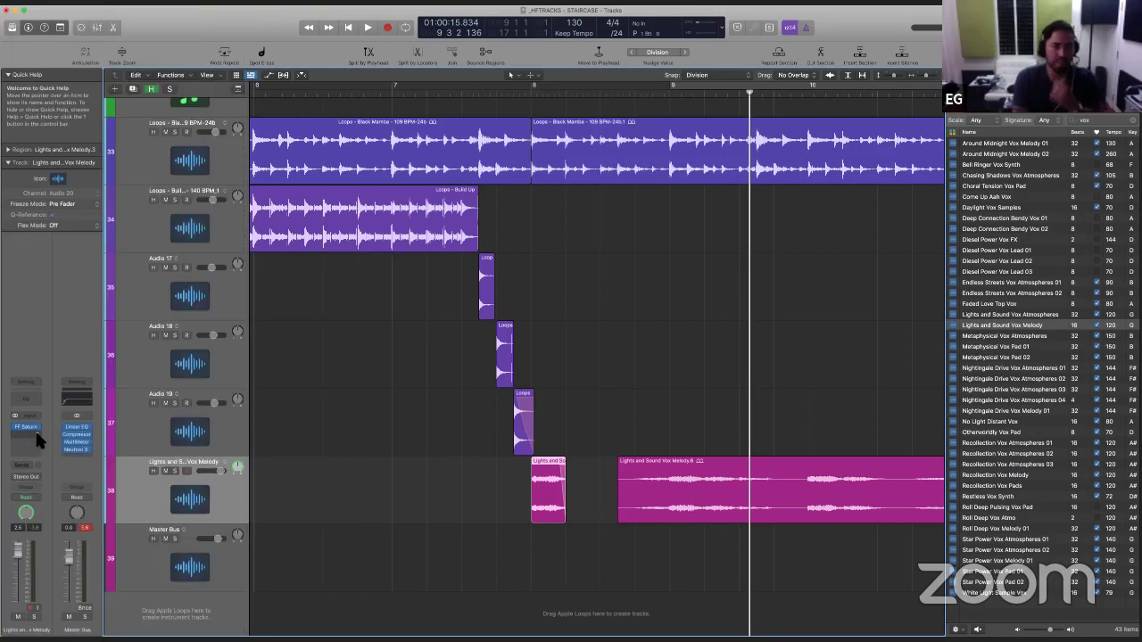
left_click(460, 481)
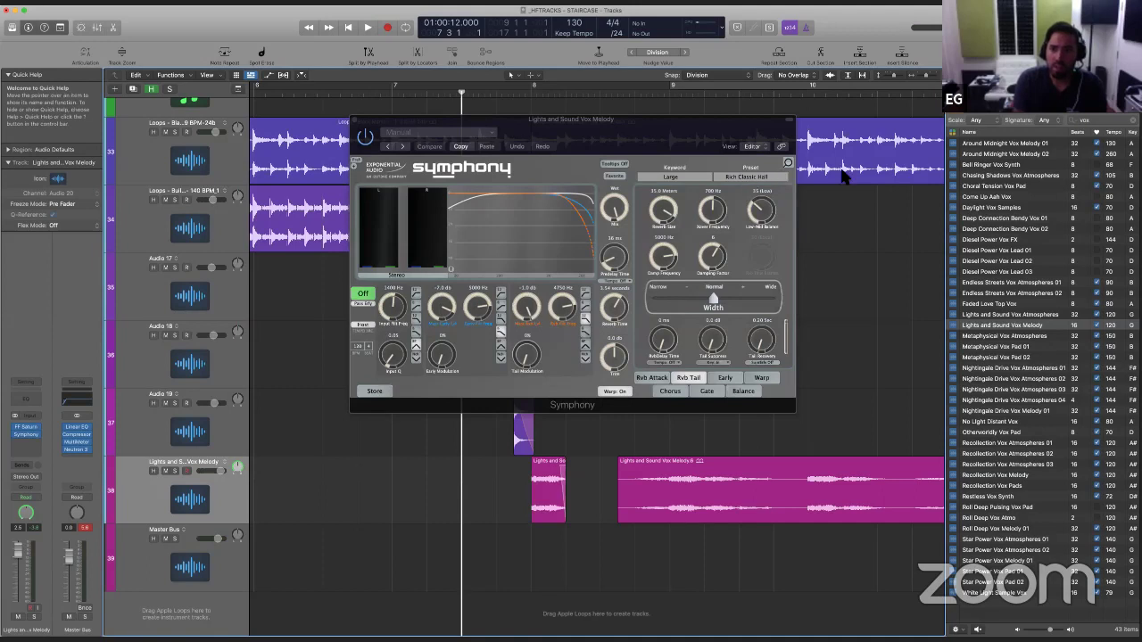
Step: Search the Symphony presets for "vox"
left_click(725, 169)
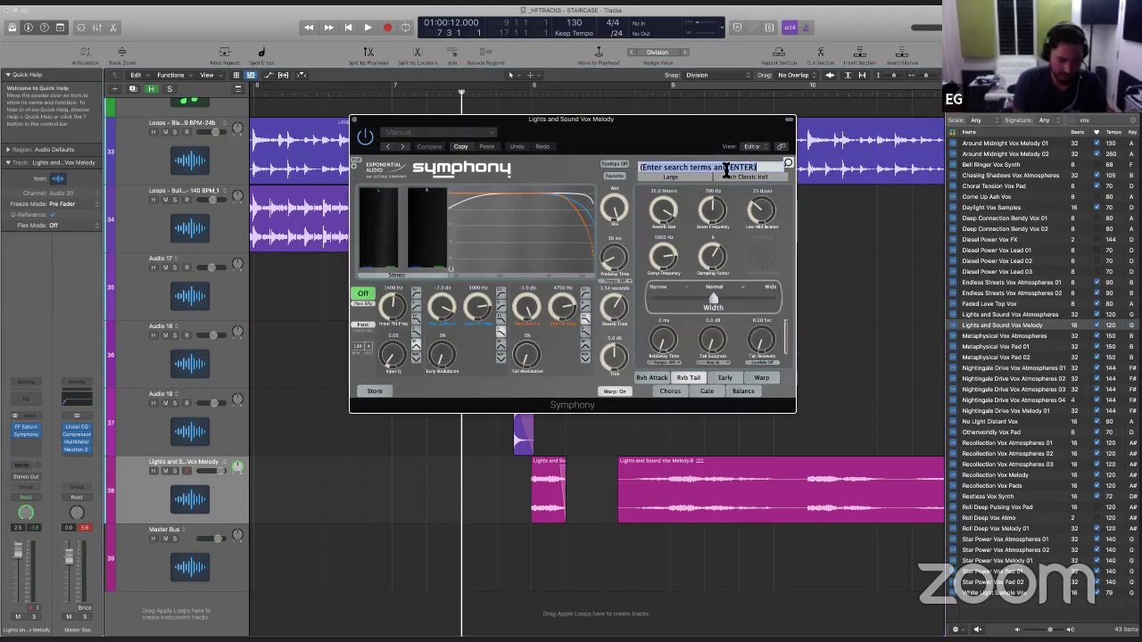
type("voc")
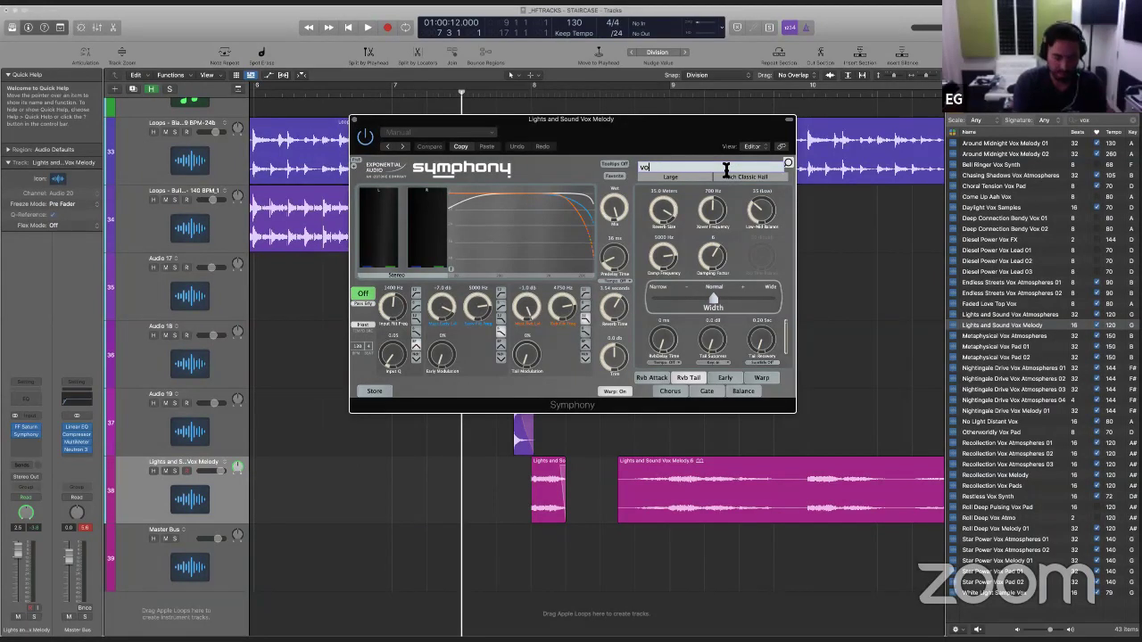
key("Return")
left_click(787, 164)
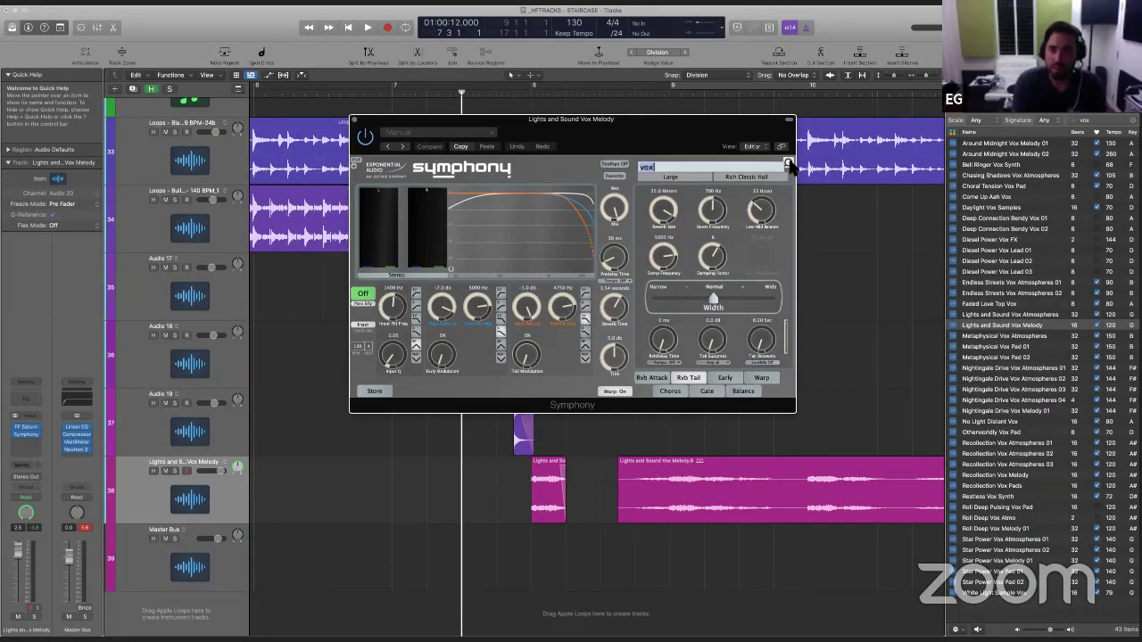
Step: Search the Symphony presets for "vocal" and load the Short Plate preset
type("vocal")
key("Return")
left_click(788, 165)
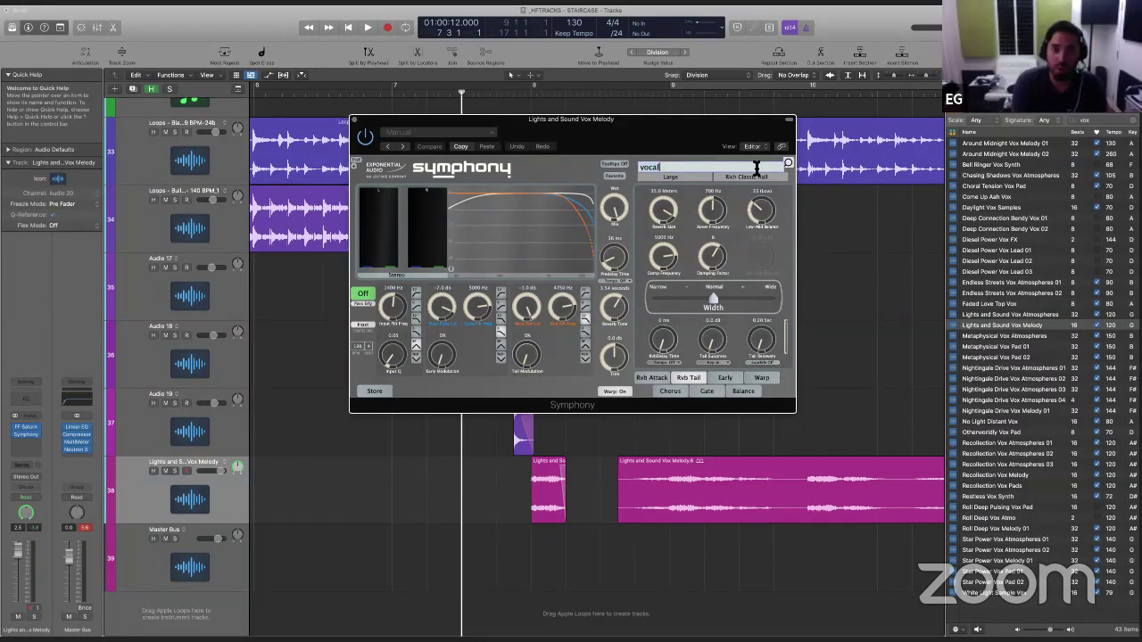
key("Return")
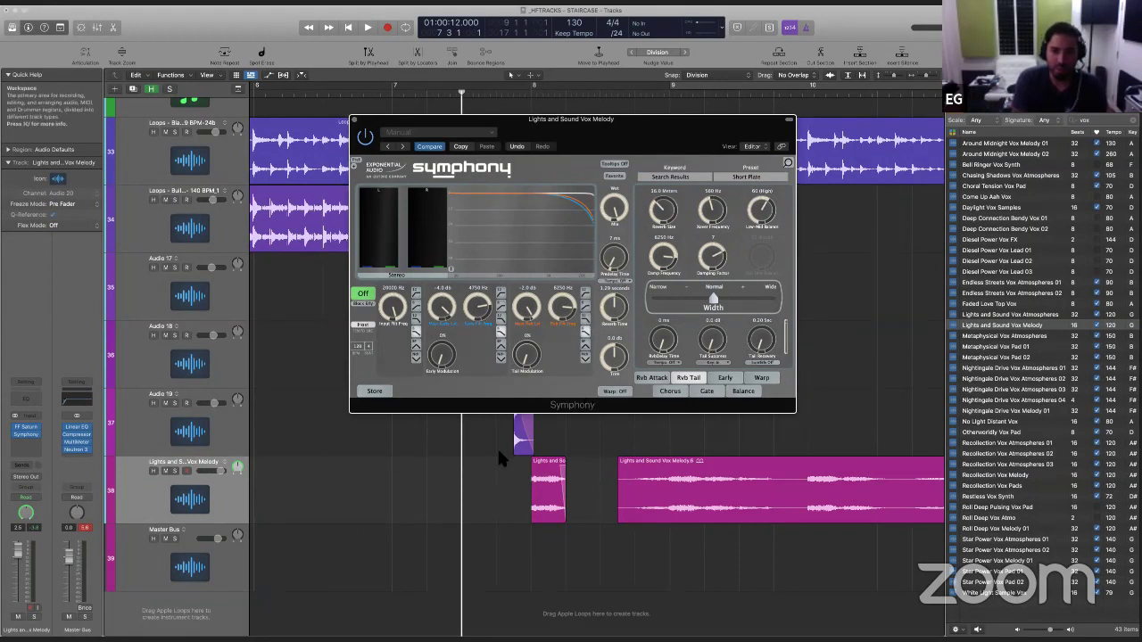
left_click(495, 447)
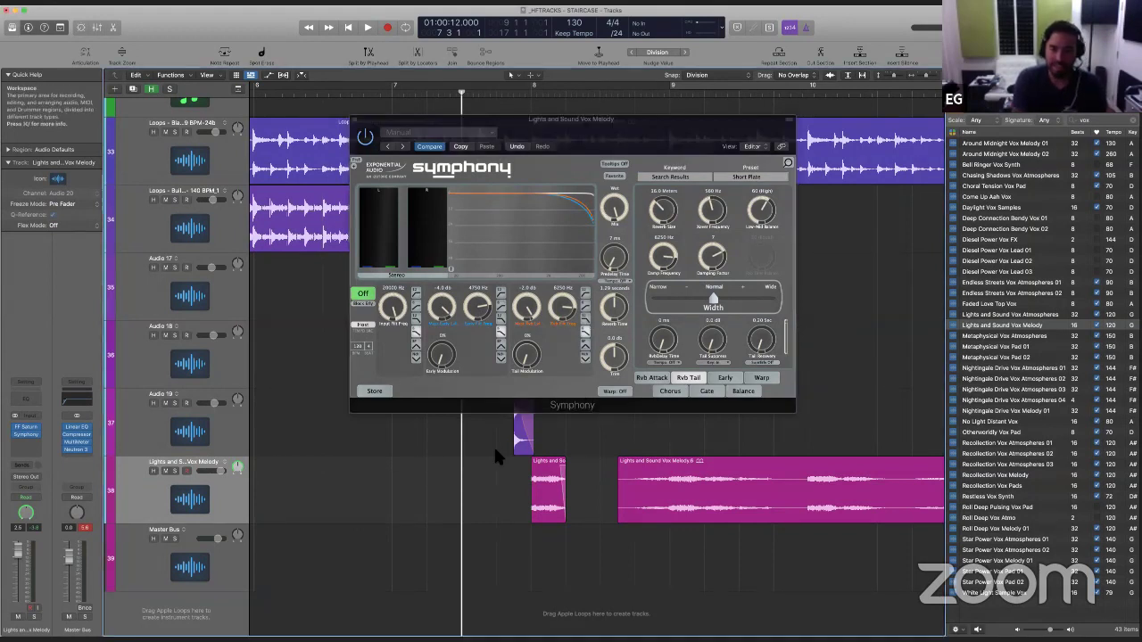
Step: Set the Symphony reverb's mix to about 51% and audition the vox chop with it
left_click(623, 221)
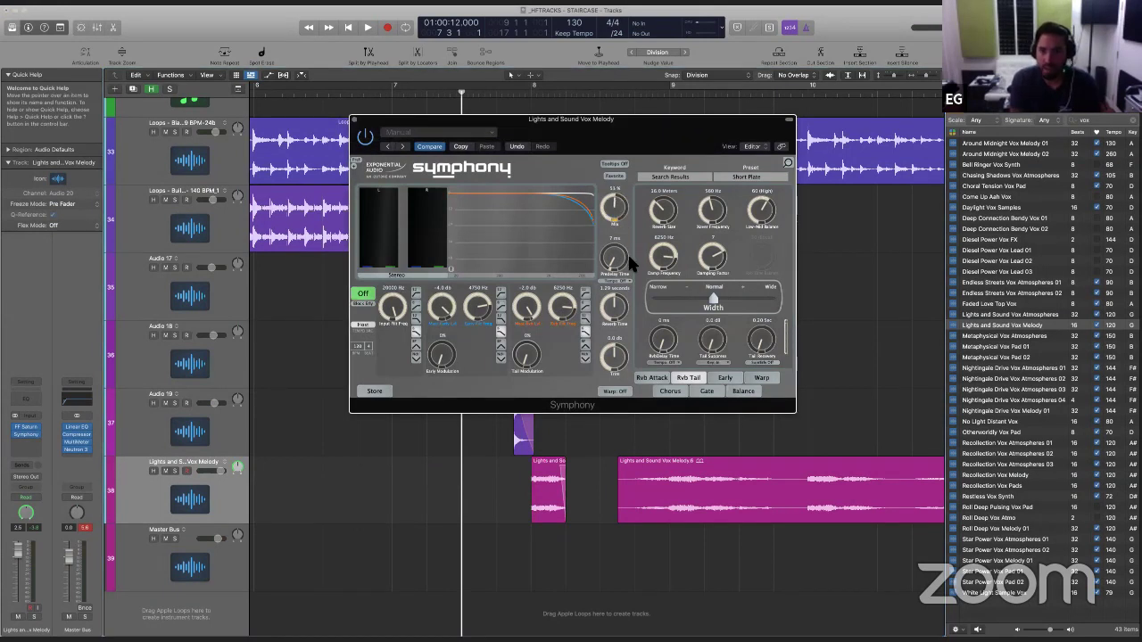
key("space")
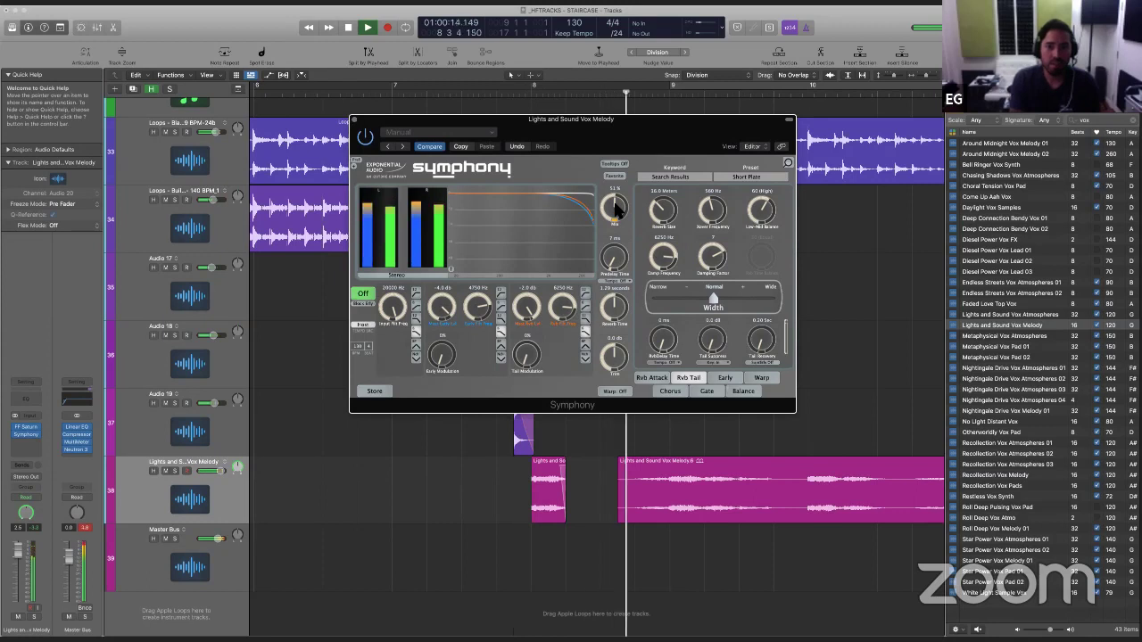
key("space")
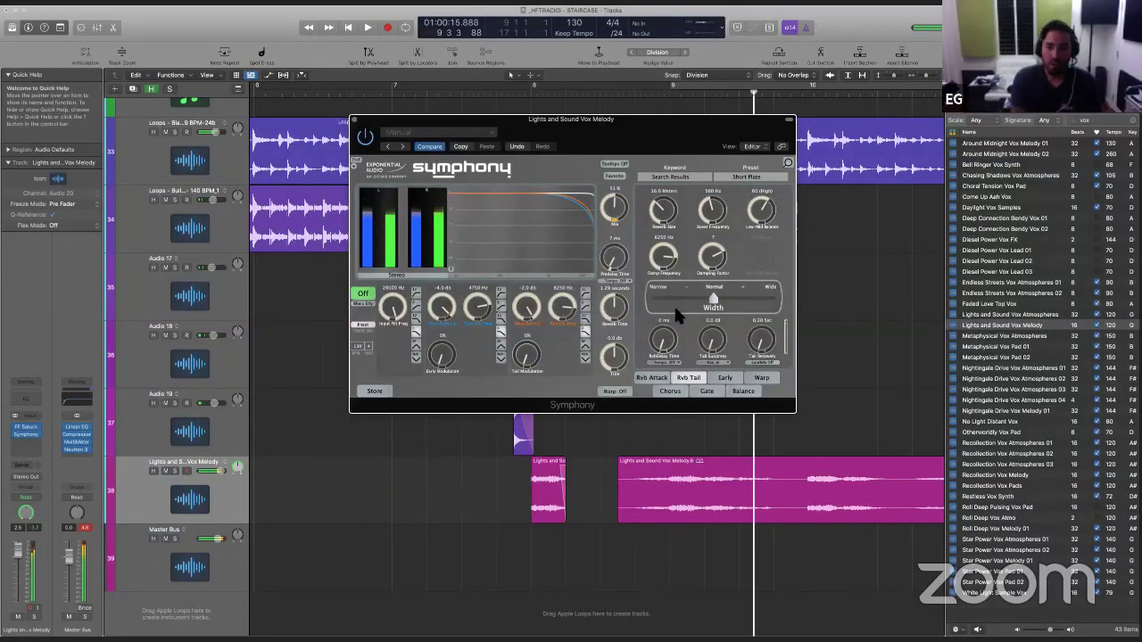
key("space")
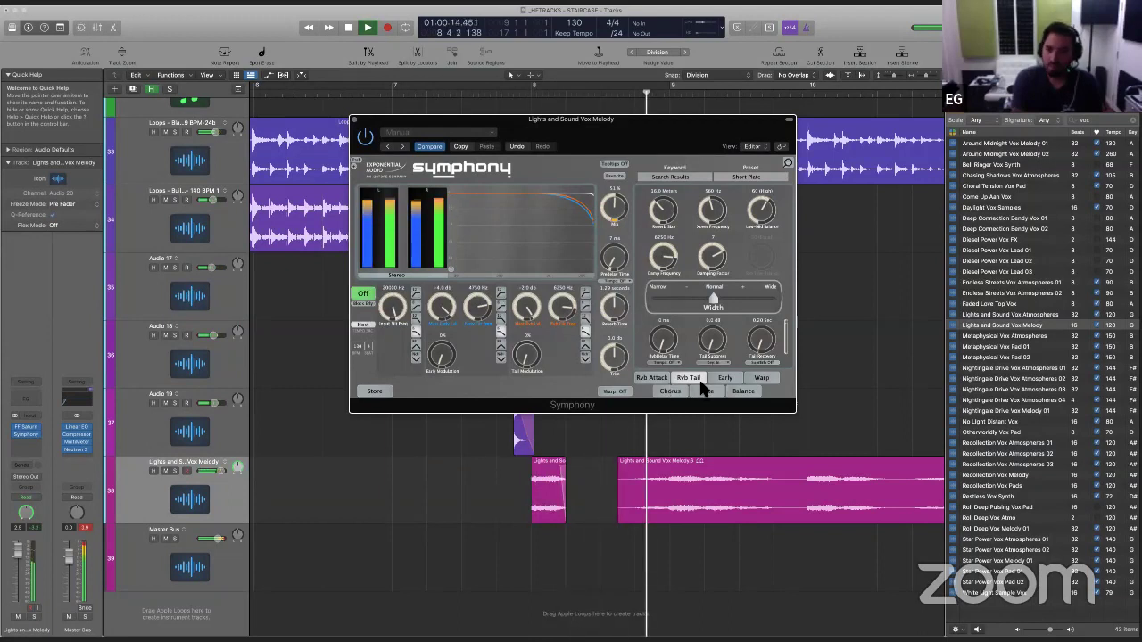
key("space")
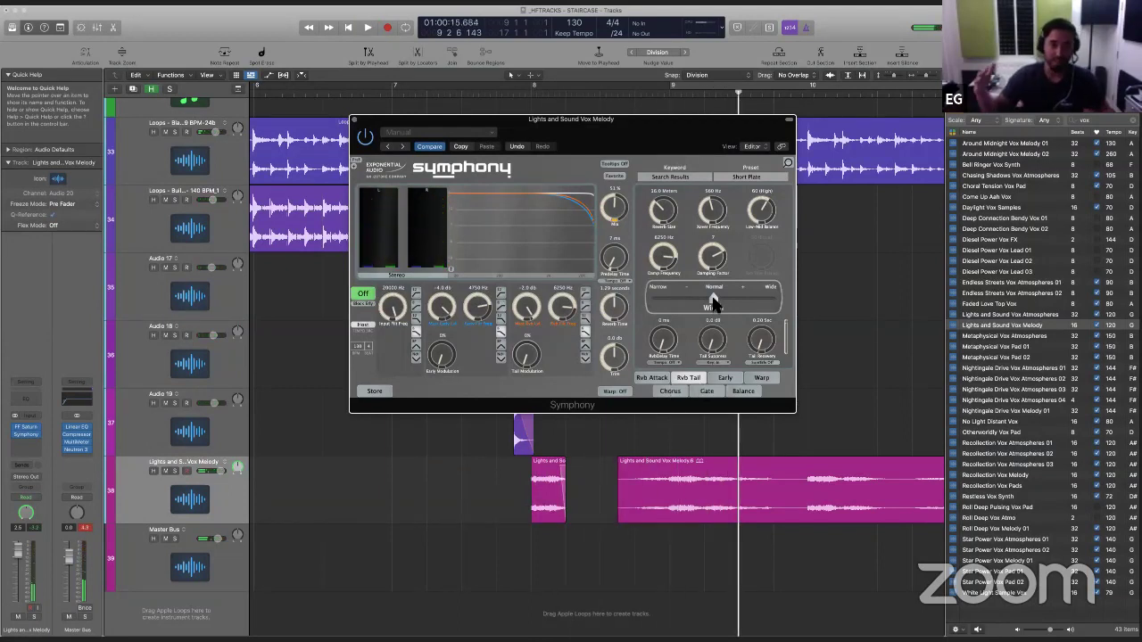
Step: Set the Symphony reverb's width fully to Wide and audition the result
left_click_drag(713, 303, 791, 299)
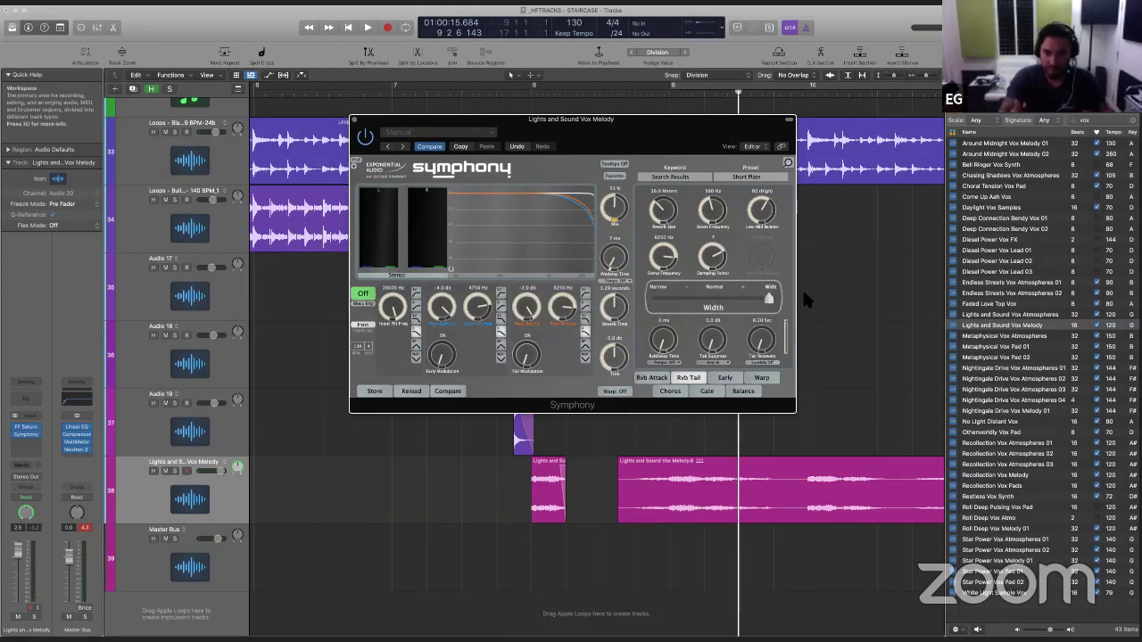
key("space")
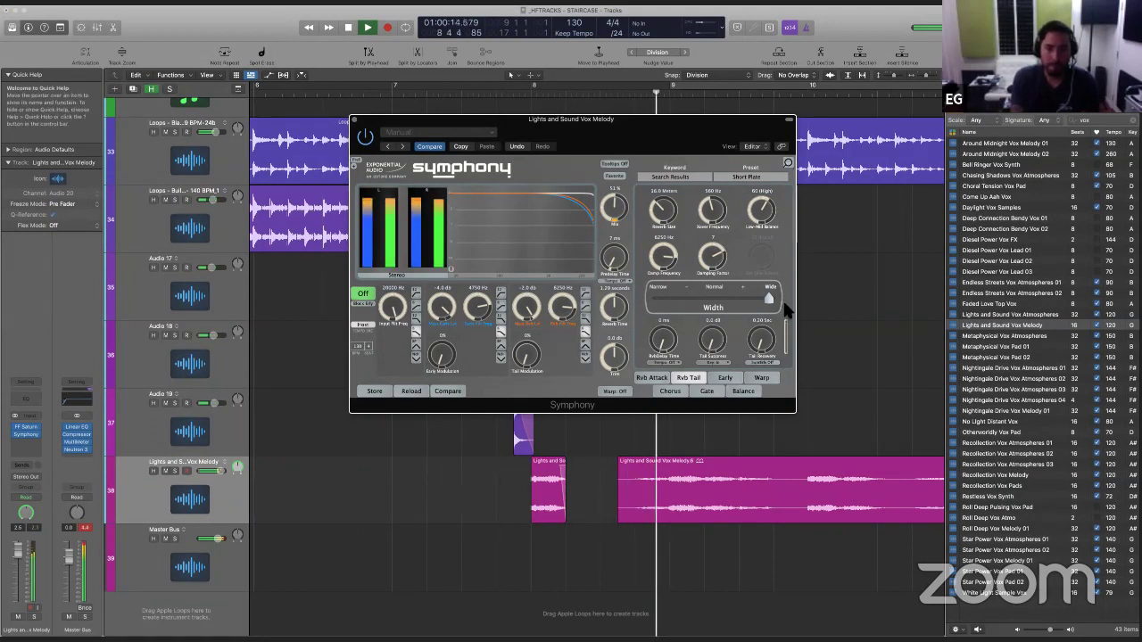
key("space")
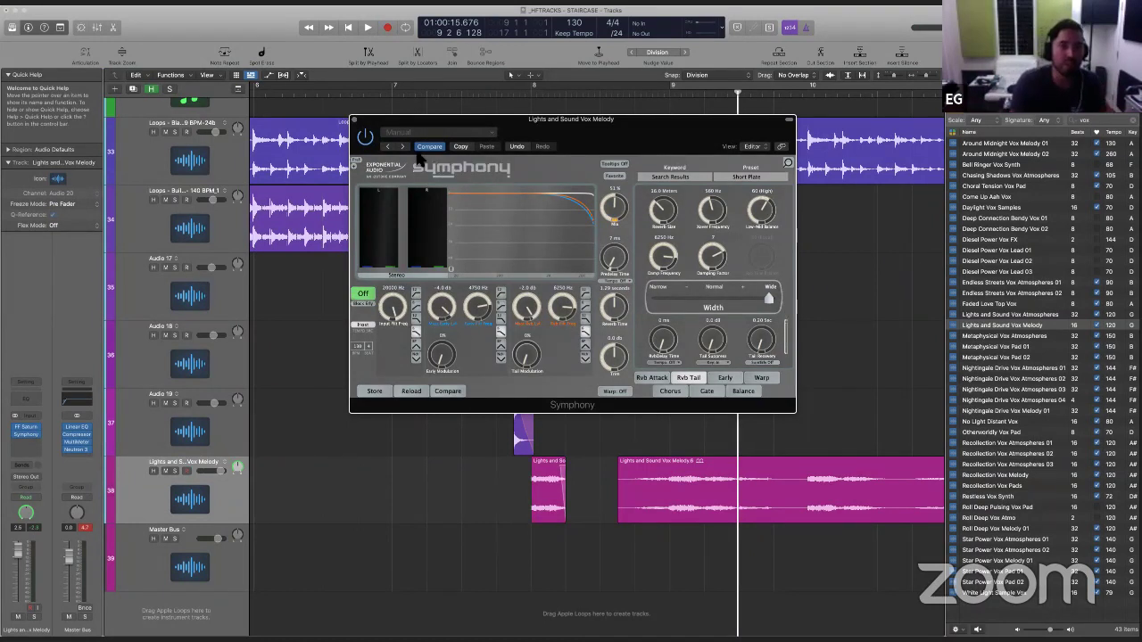
Step: Compare the vox chop with the Symphony reverb bypassed and with it enabled
key("space")
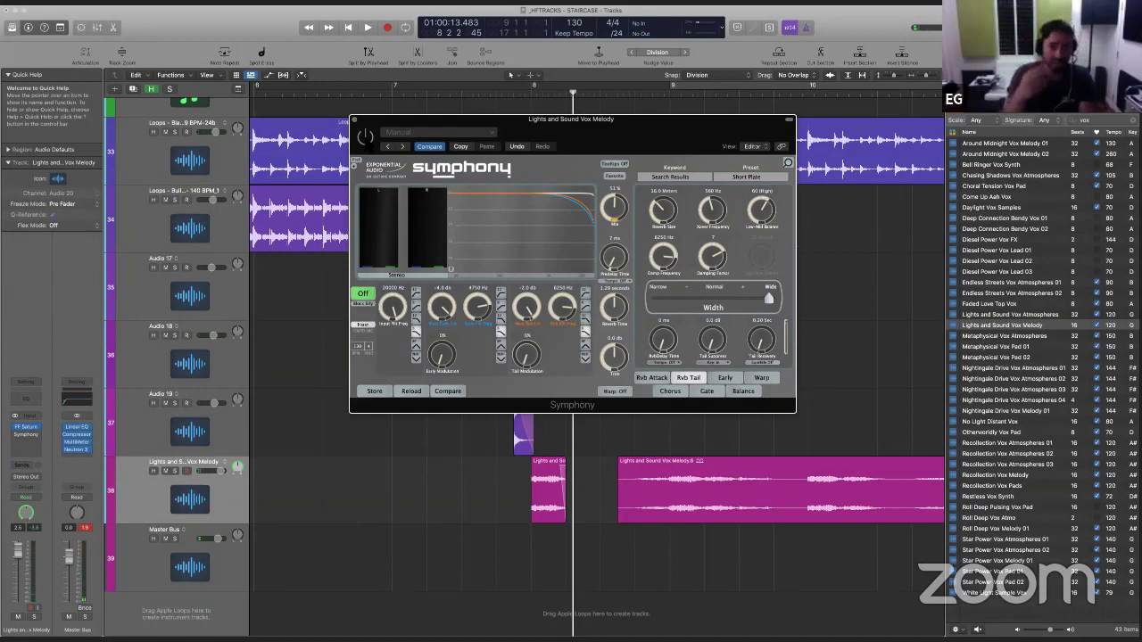
key("space")
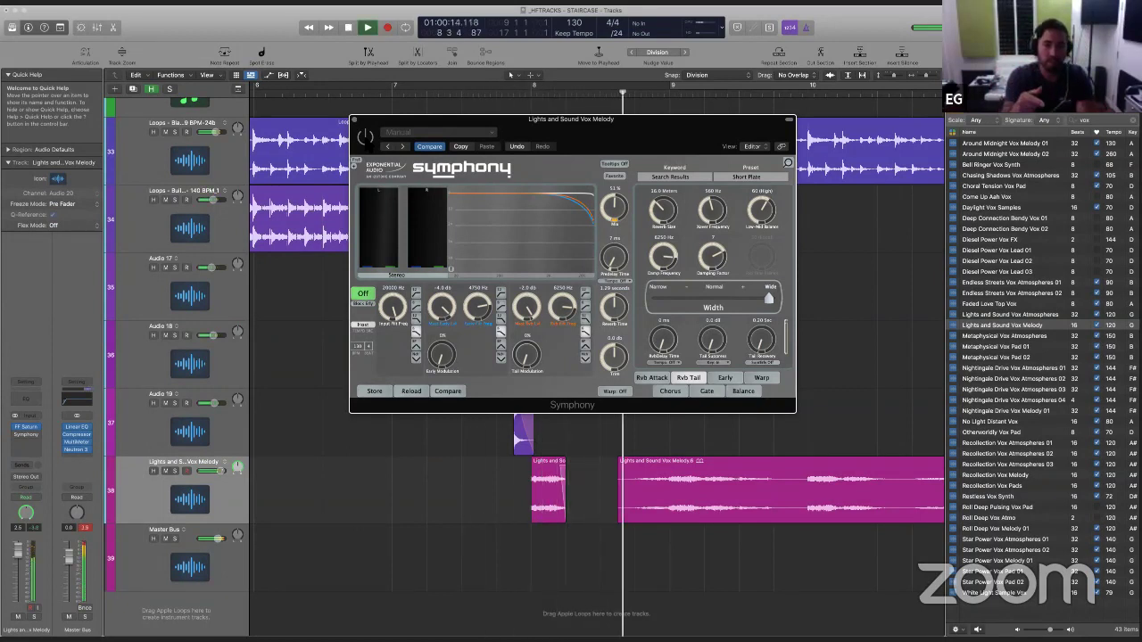
key("space")
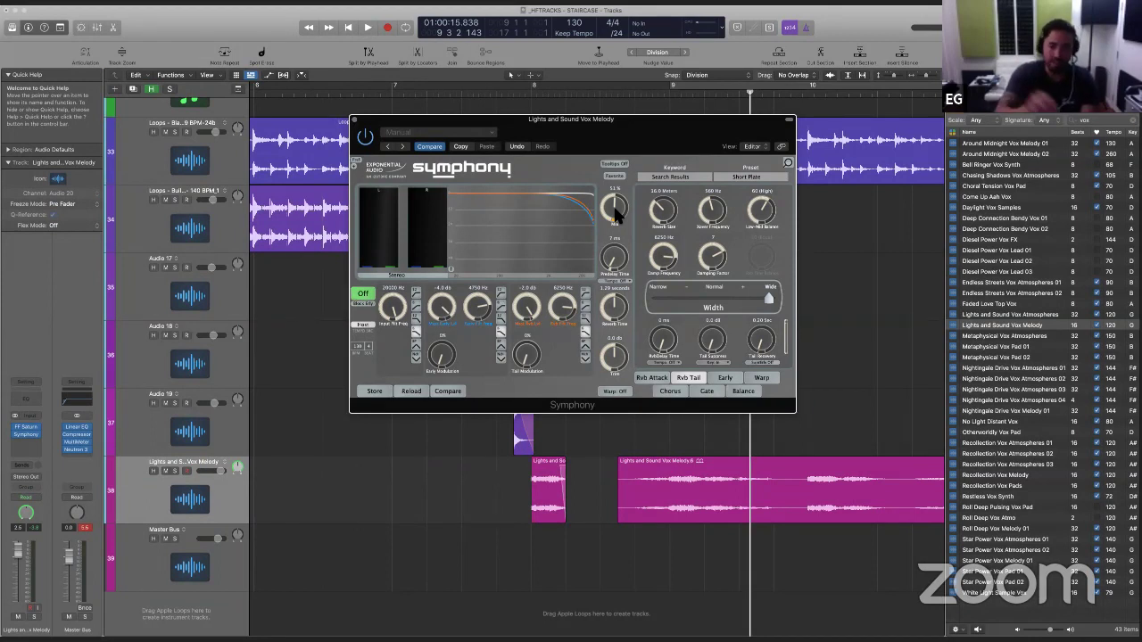
key("space")
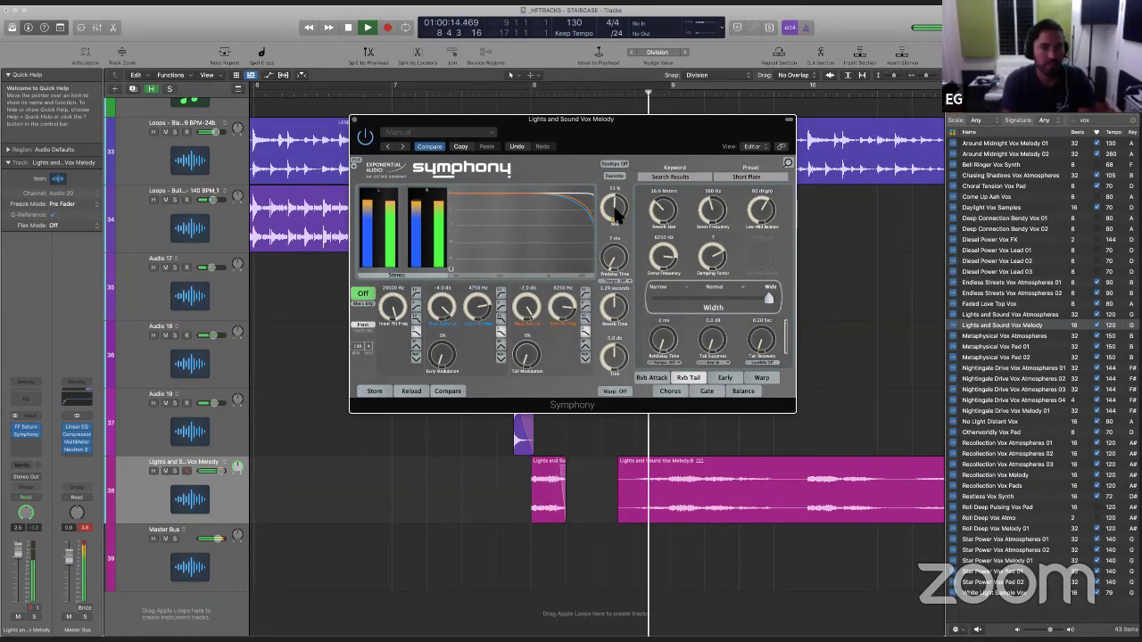
key("space")
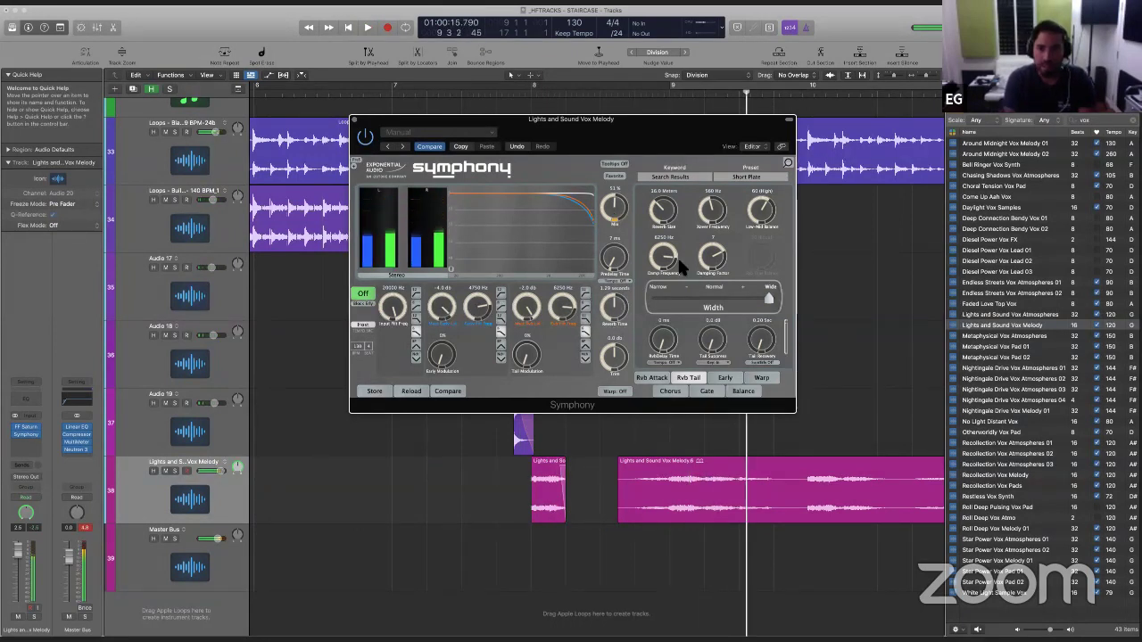
Step: Set Symphony's damp frequency to 5000 Hz, lower its output gain during playback, and close the effect's window
left_click_drag(666, 260, 665, 265)
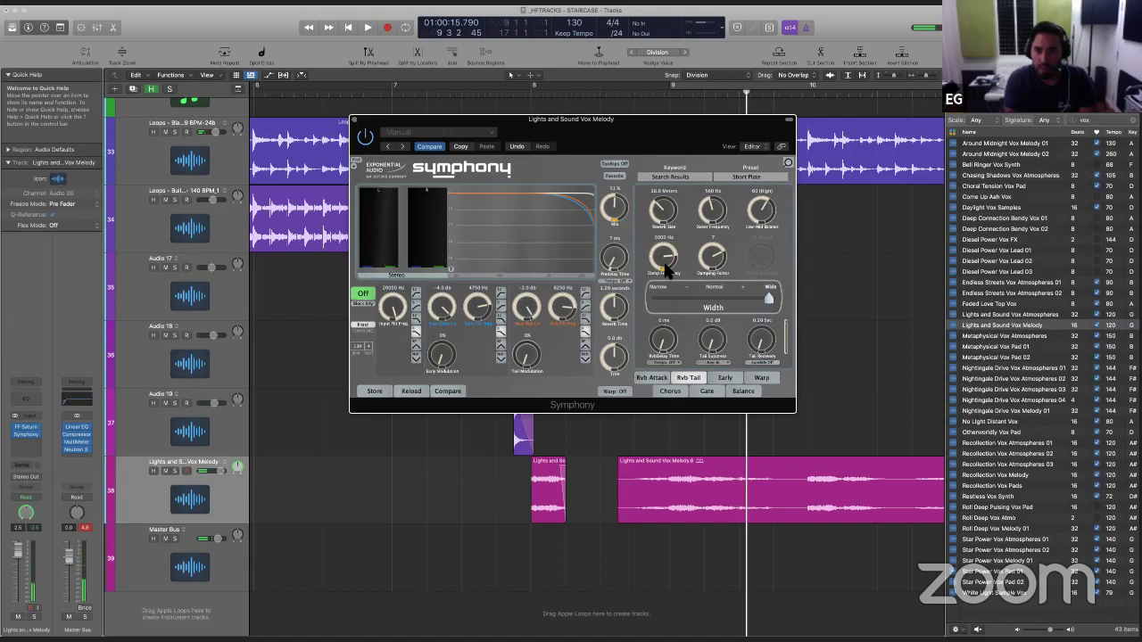
key("space")
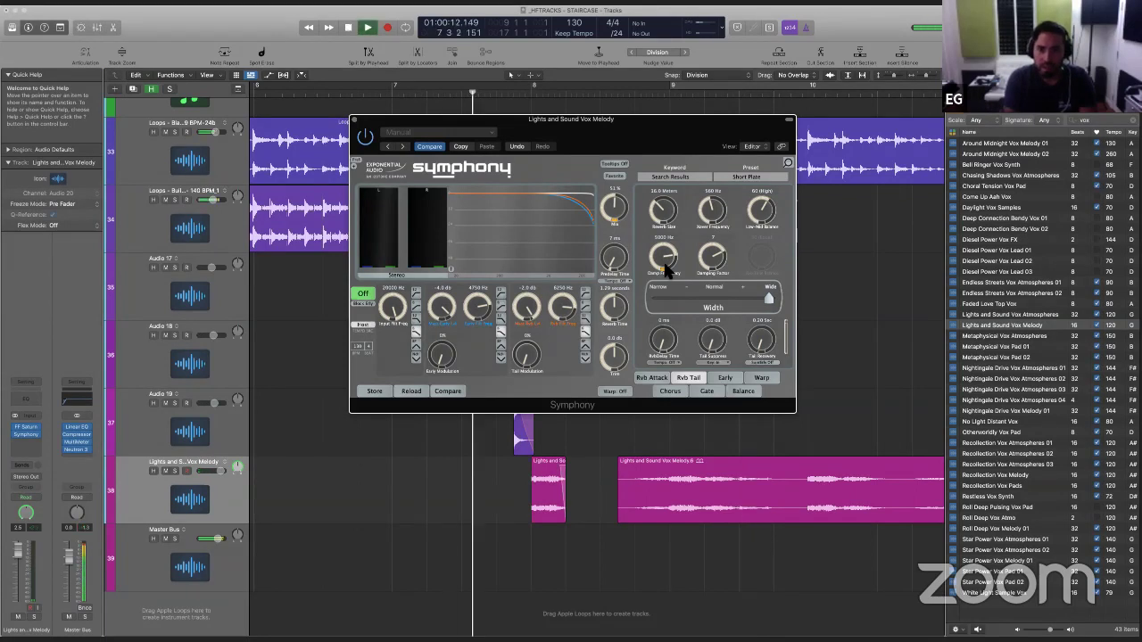
mouse_move(621, 360)
left_mouse_down()
mouse_move(617, 369)
mouse_move(613, 355)
left_mouse_up()
key("space")
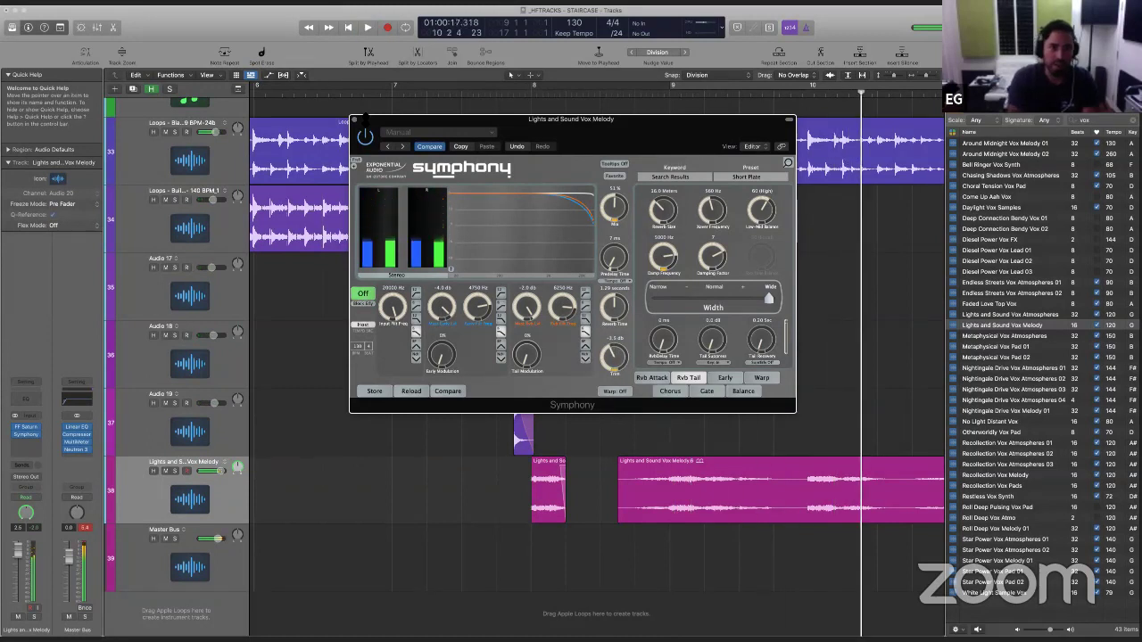
key("super+w")
scroll(495, 452, "up", 5)
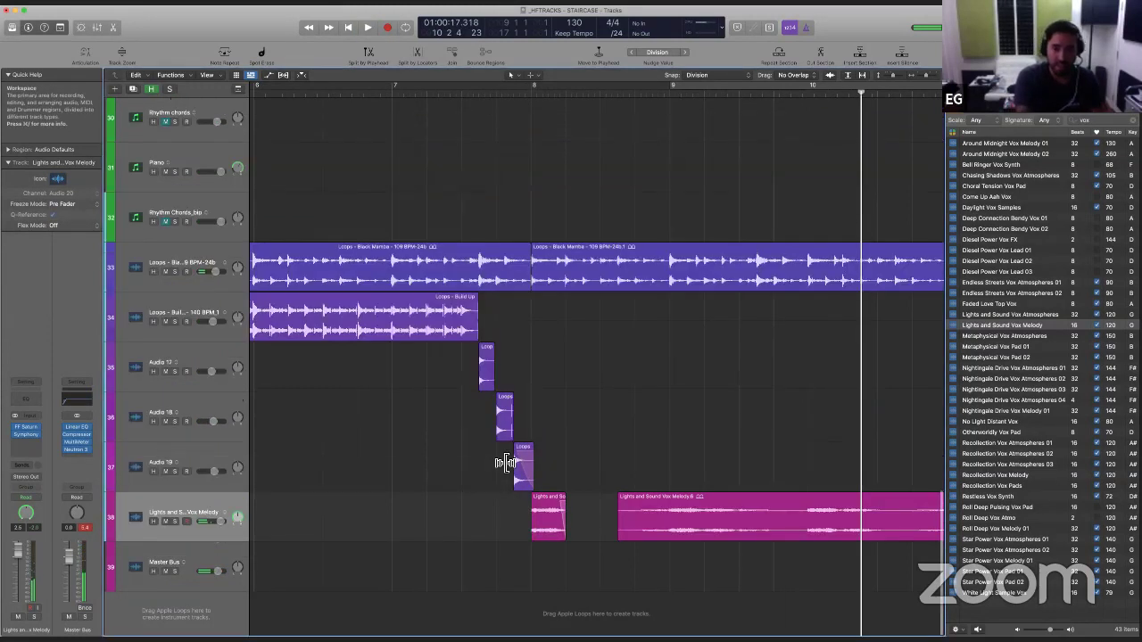
scroll(500, 464, "down", 5)
key("super+Down")
key("super+Down")
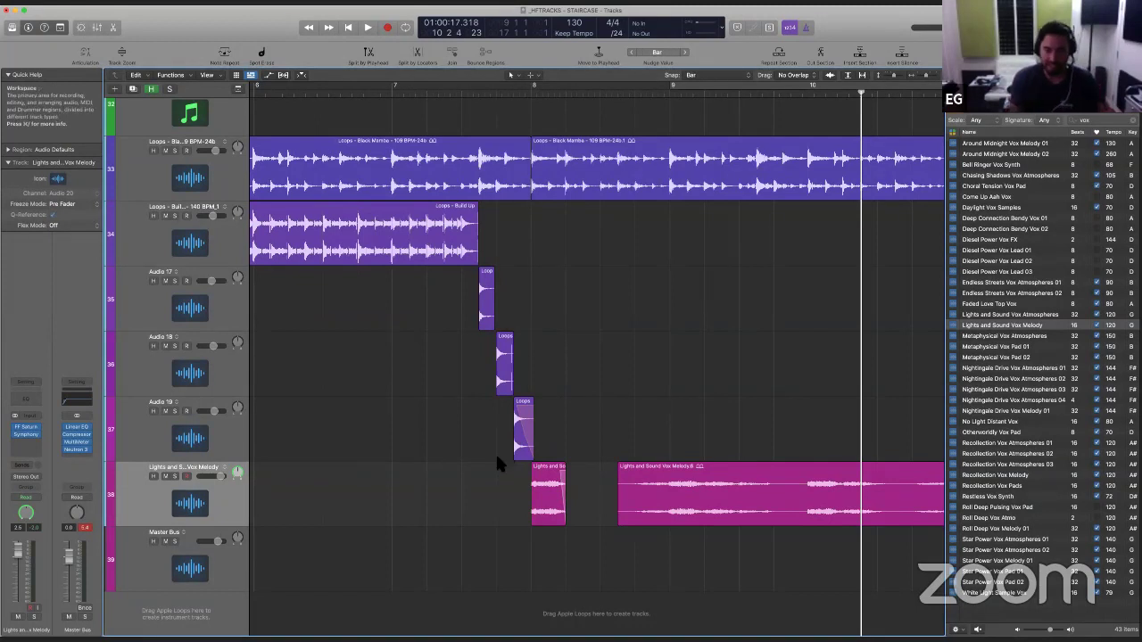
Step: Create a new Quick Sampler (Optimized) track from the short vox chop at bar 8
left_click(498, 499)
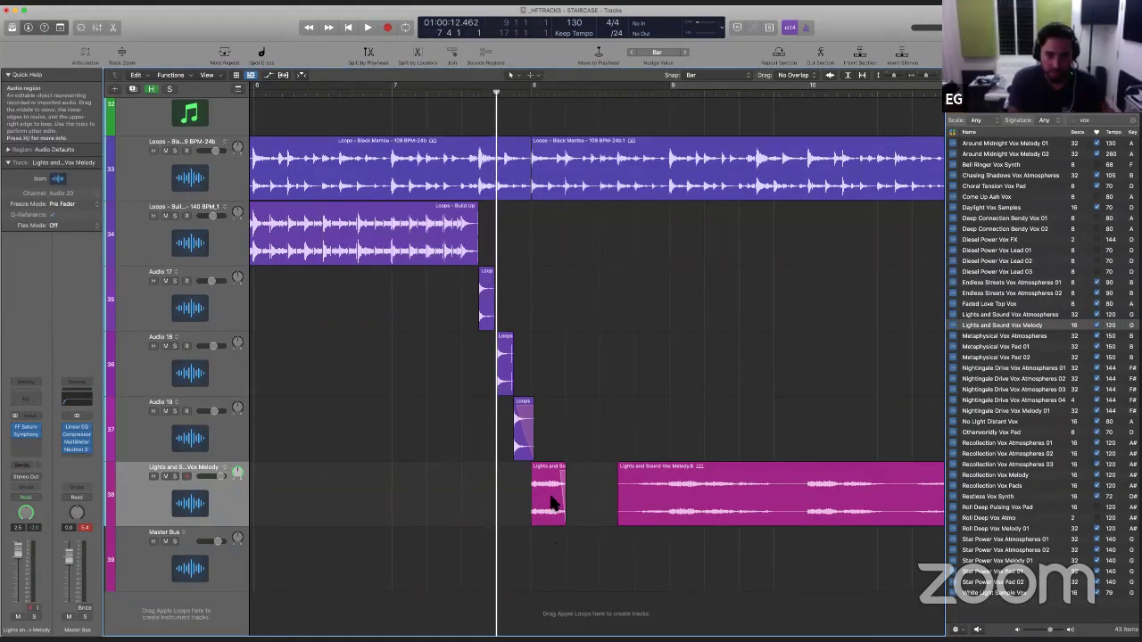
left_click_drag(554, 527, 216, 621)
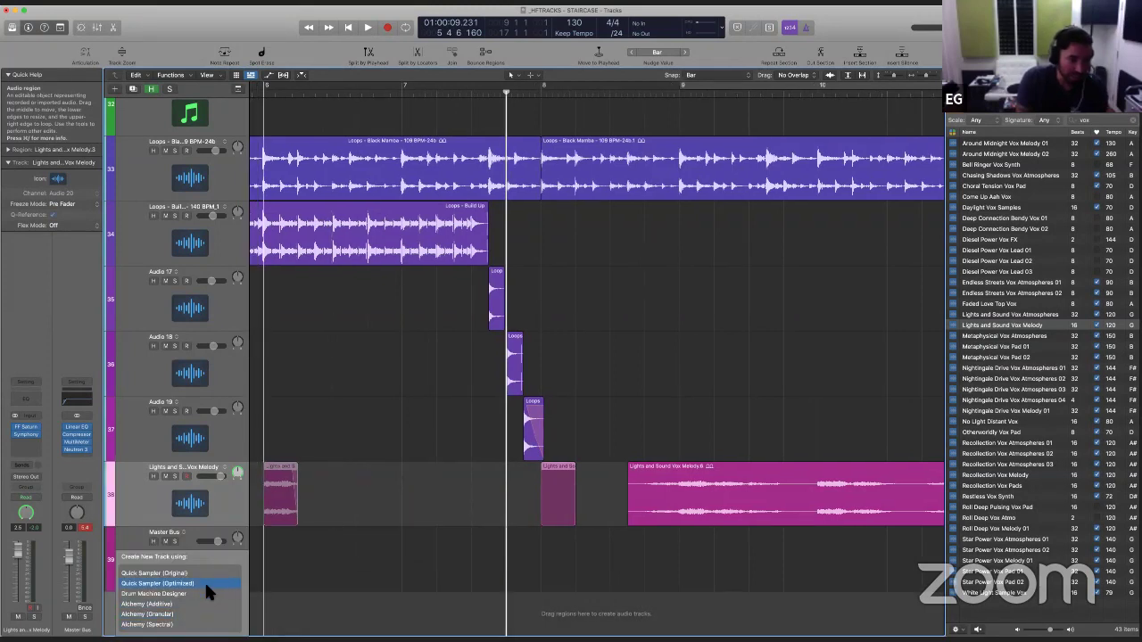
key("Escape")
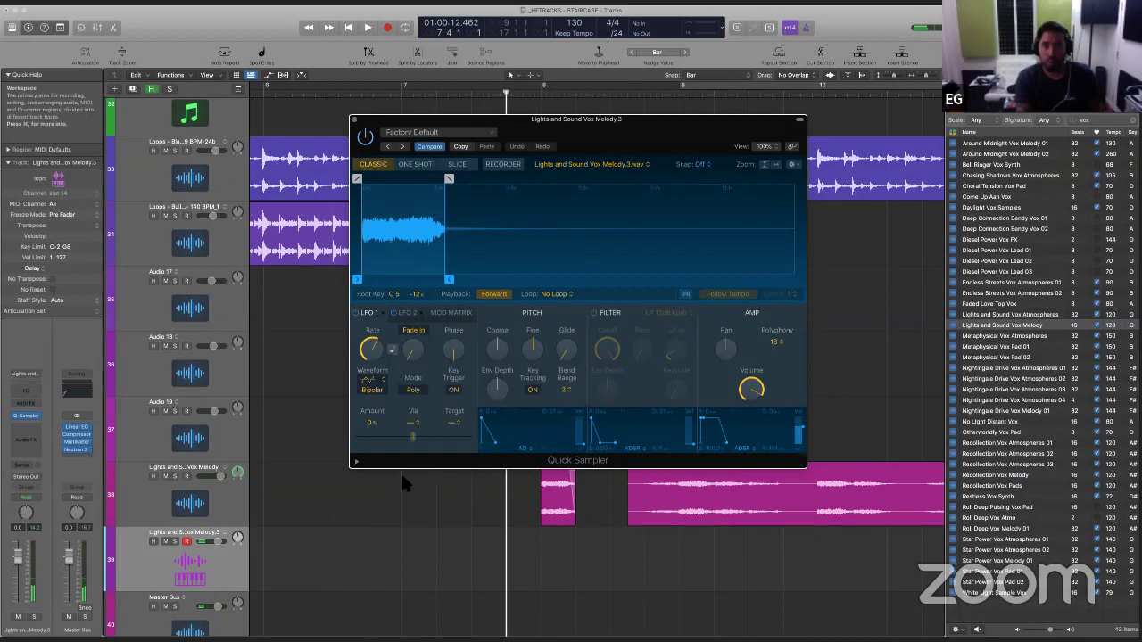
Step: Customize the control bar to include Low Latency Mode, apply the default layout, and confirm the changes
left_click(739, 30)
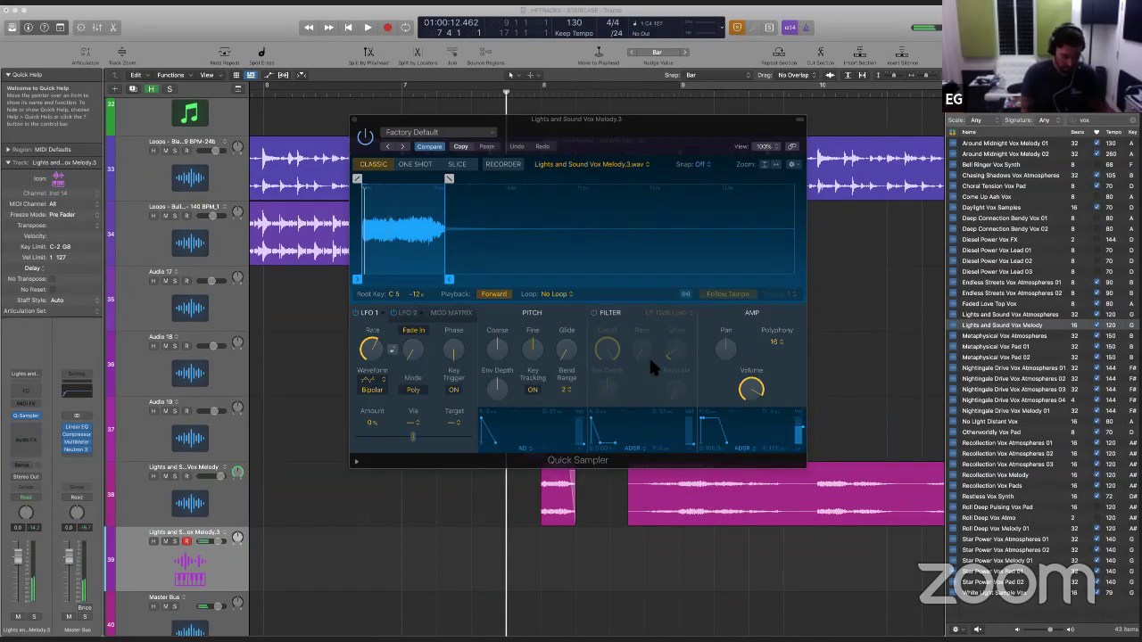
left_click(736, 24)
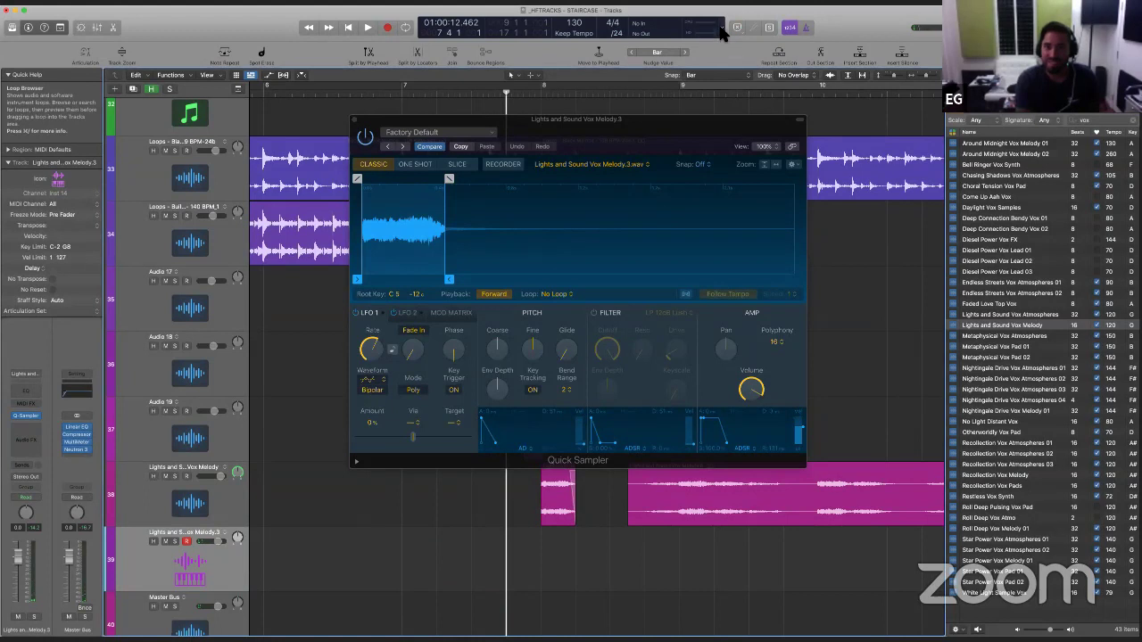
left_click(723, 31)
left_click(727, 118)
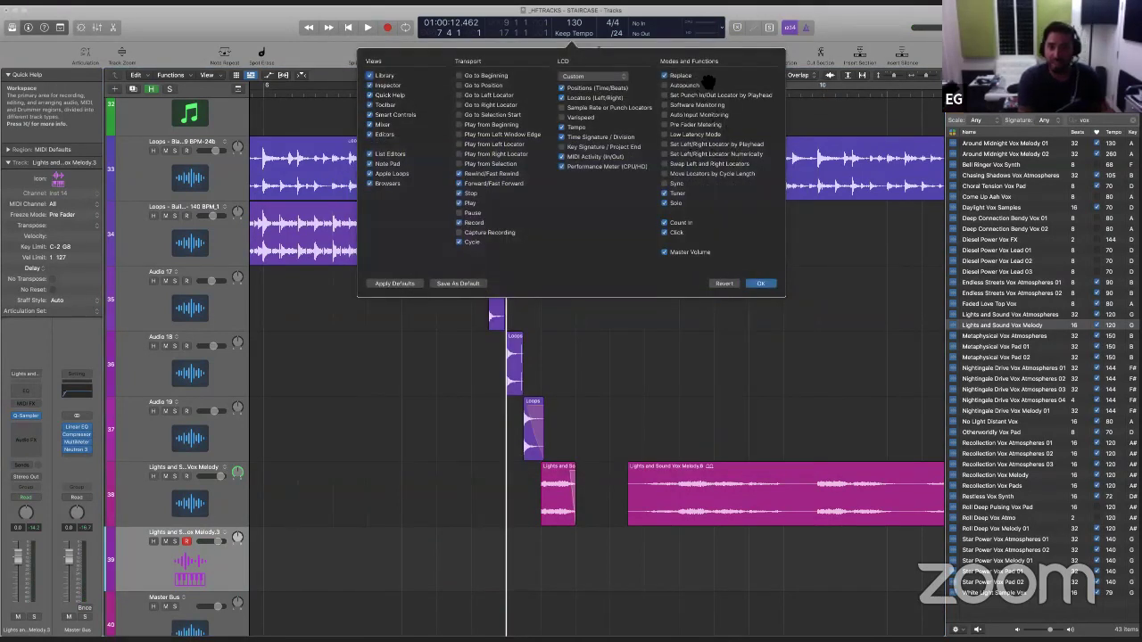
left_click(697, 138)
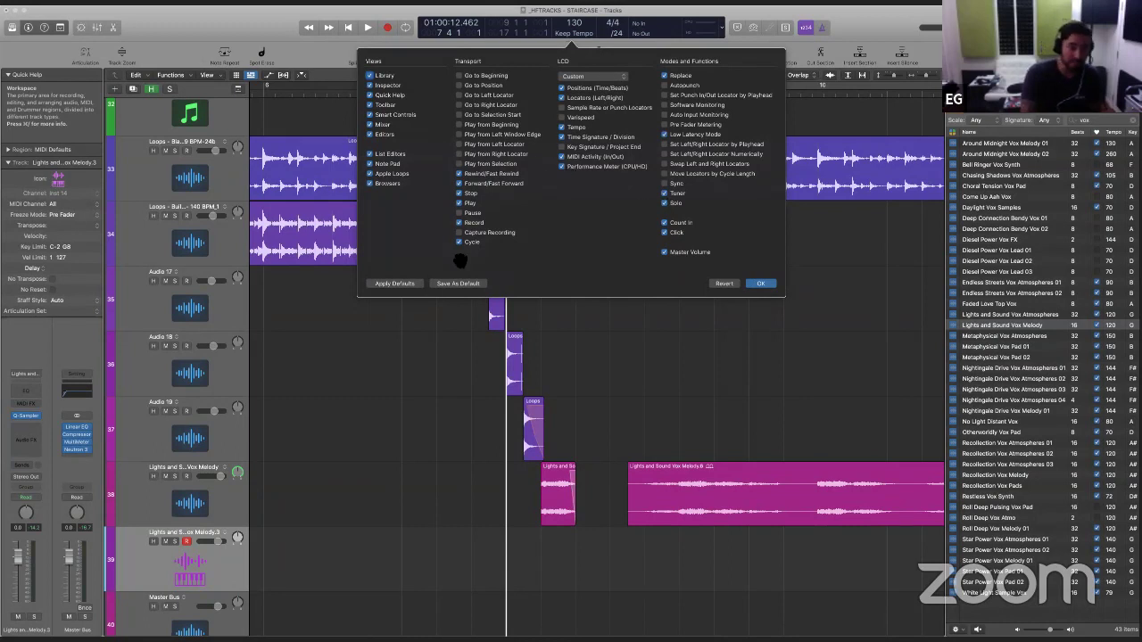
left_click(412, 284)
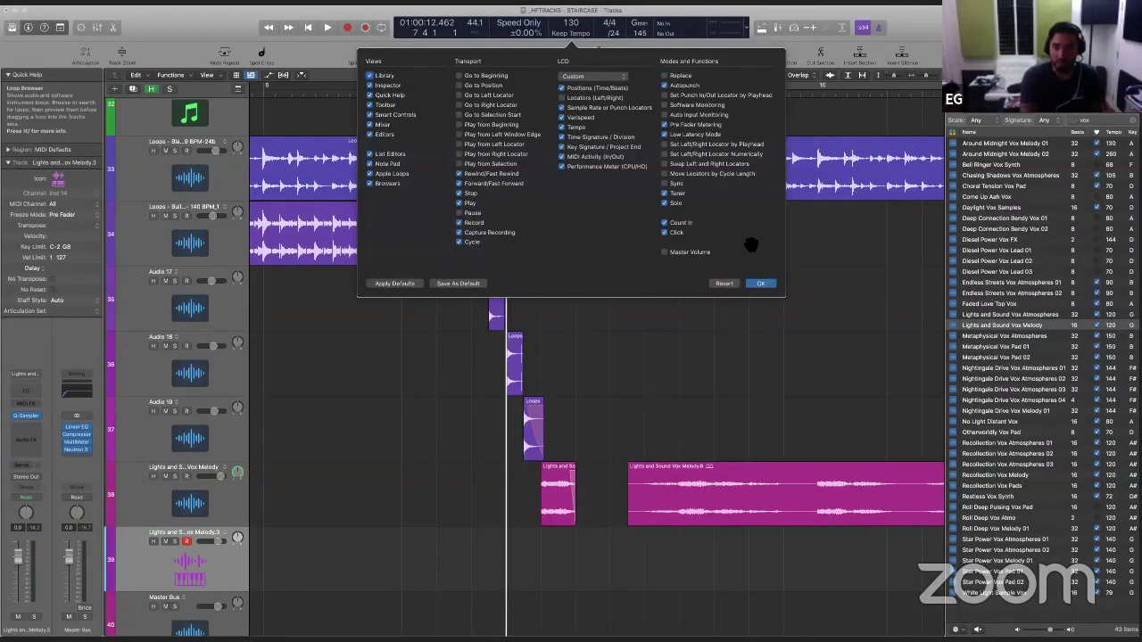
left_click(760, 283)
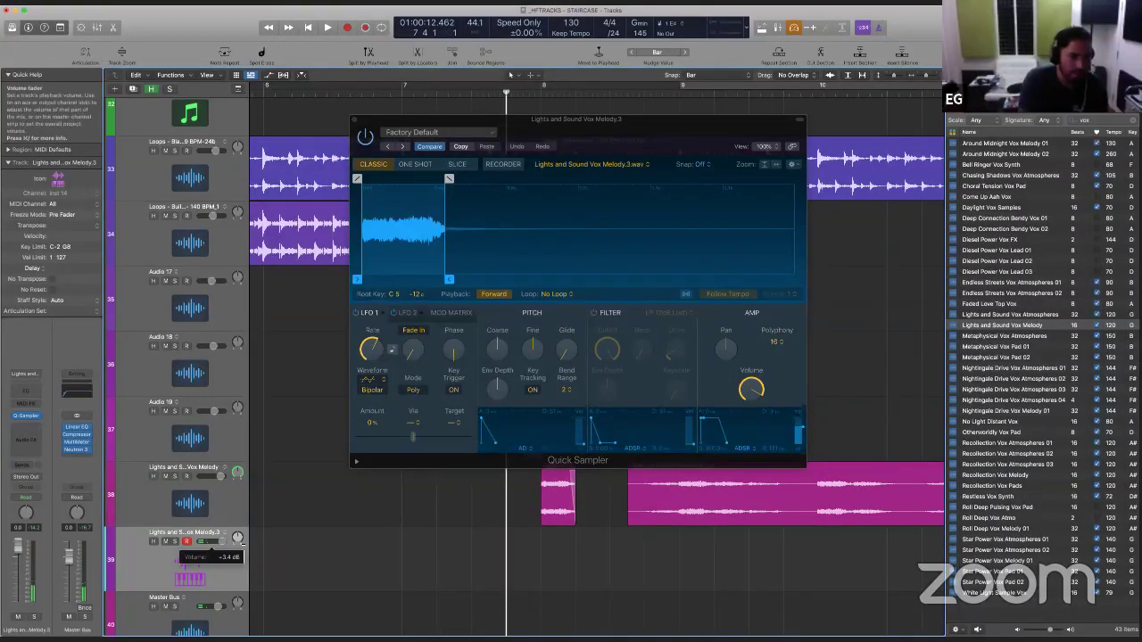
Step: Send the Quick Sampler track to Bus 1 and audition the chop over the beat with the sampler in Classic mode
left_click(23, 465)
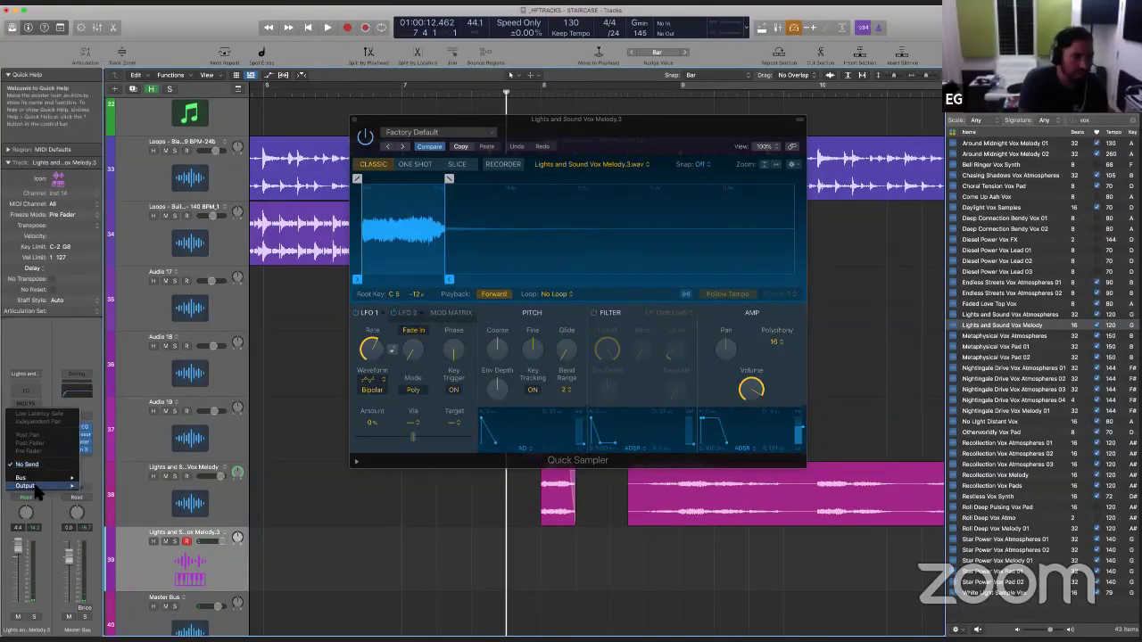
left_click(67, 437)
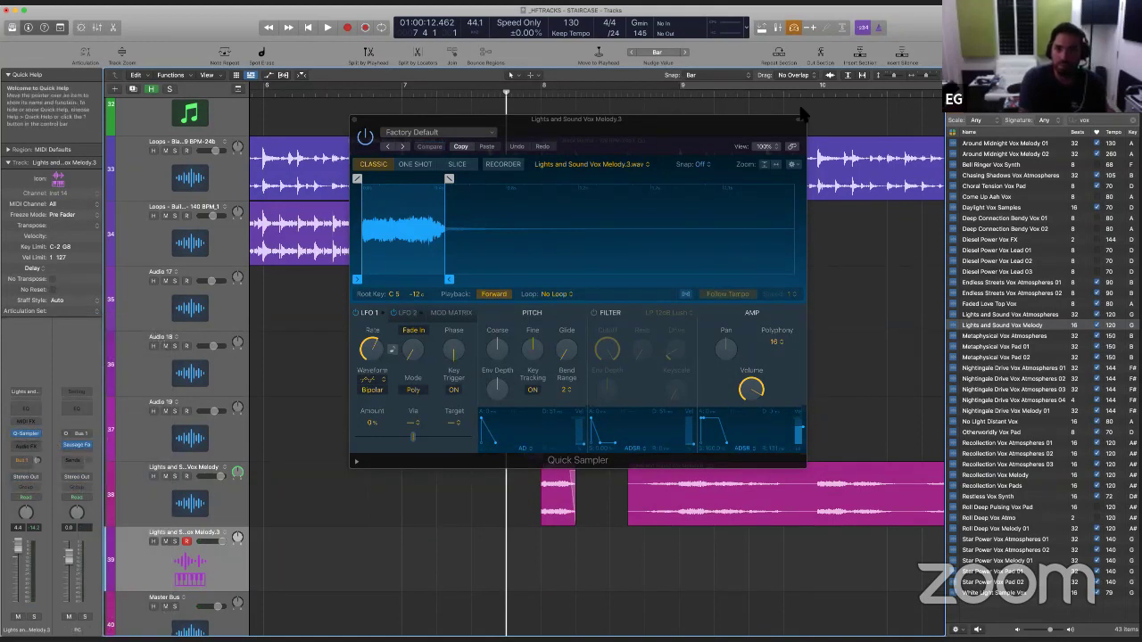
left_click_drag(725, 122, 543, 22)
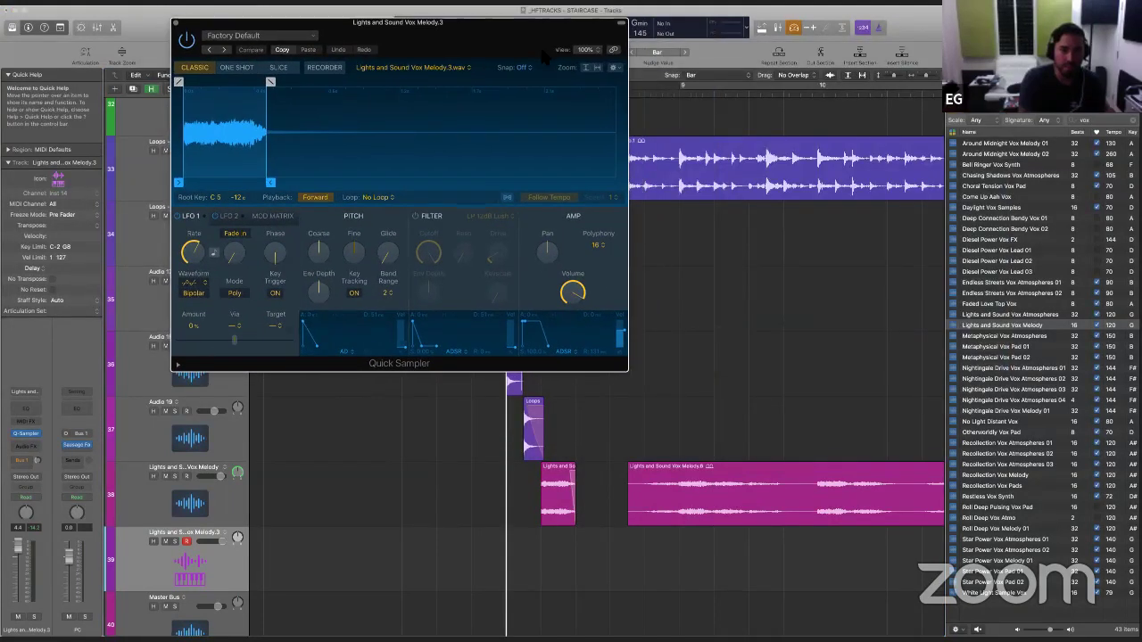
key("space")
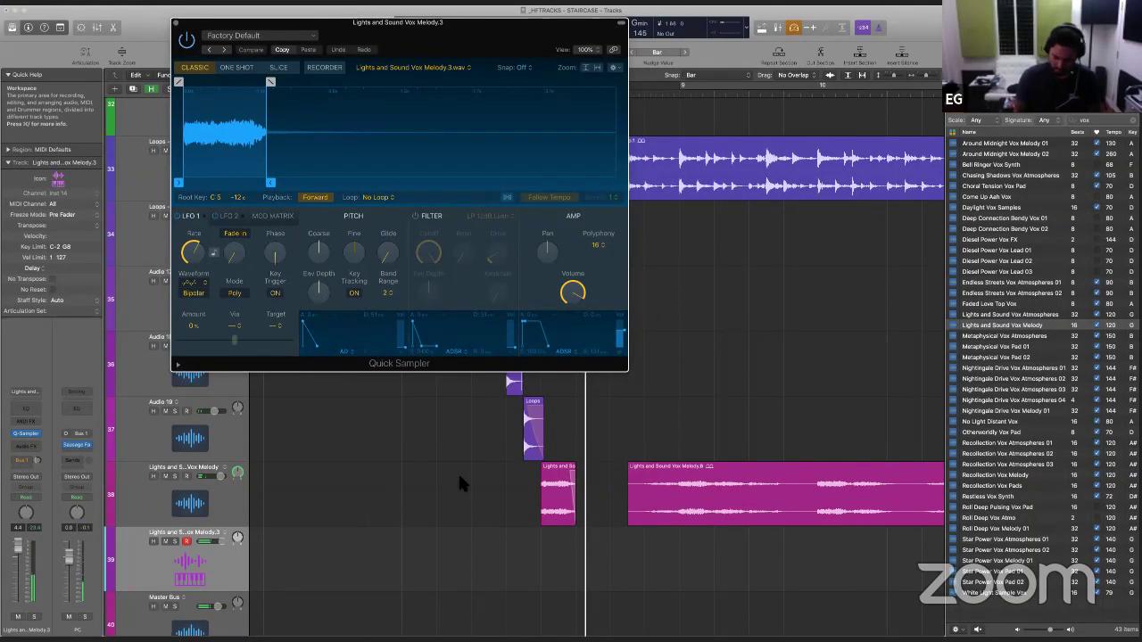
left_click(216, 69)
left_click(207, 68)
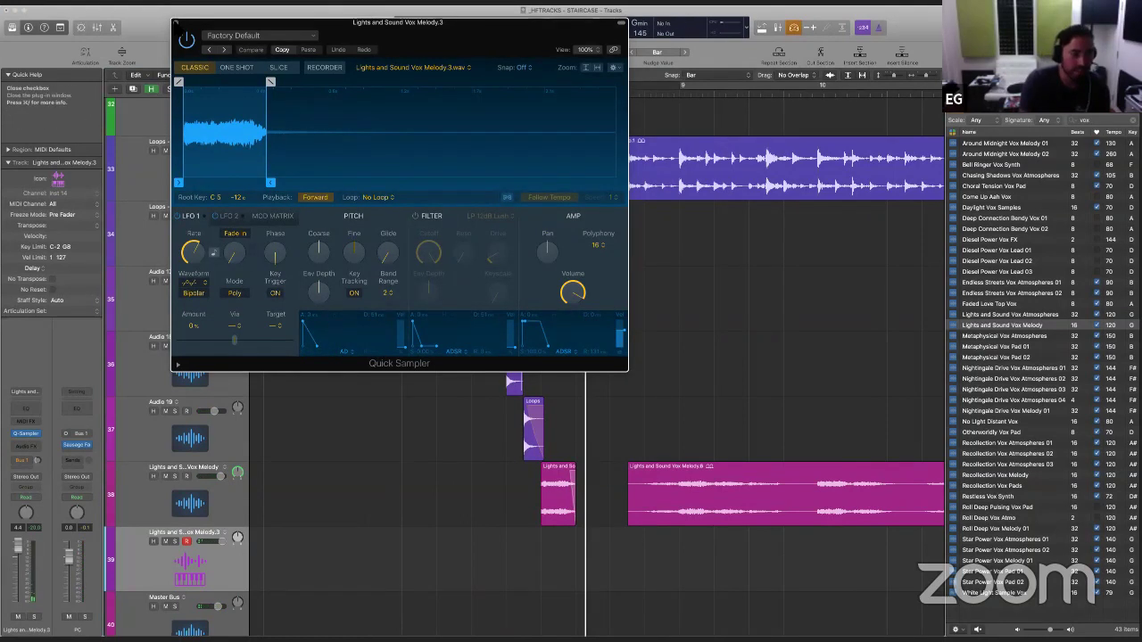
Step: Delete the Quick Sampler track and create a Sampler track from the short vox chop instead, closing the instrument window
left_click(177, 23)
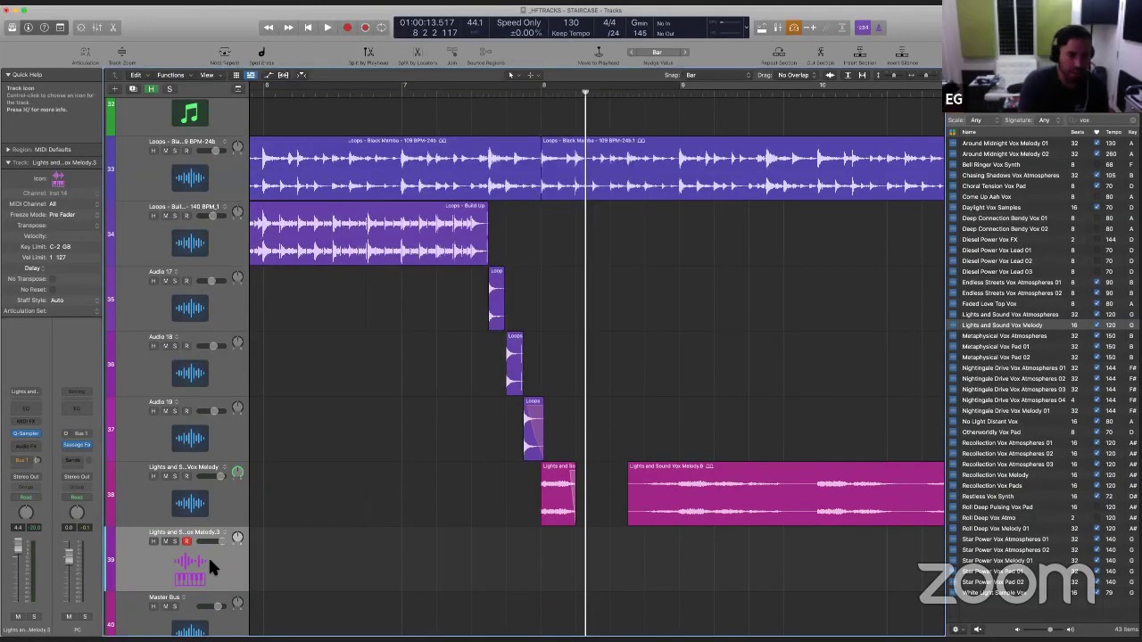
key("super+BackSpace")
left_click_drag(558, 495, 198, 595)
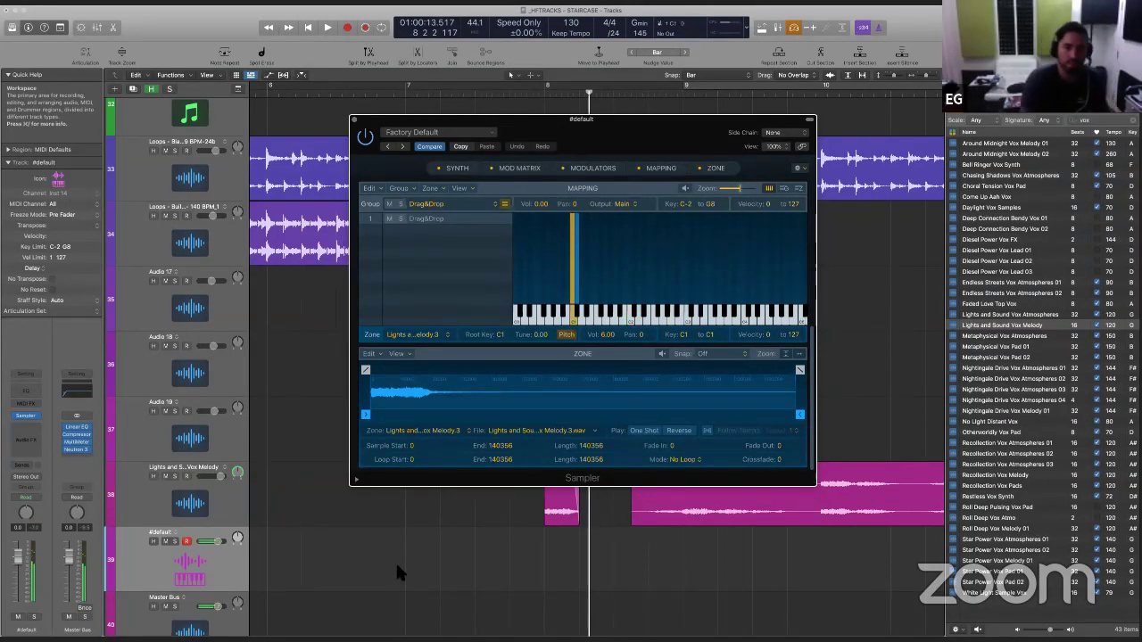
key("super+w")
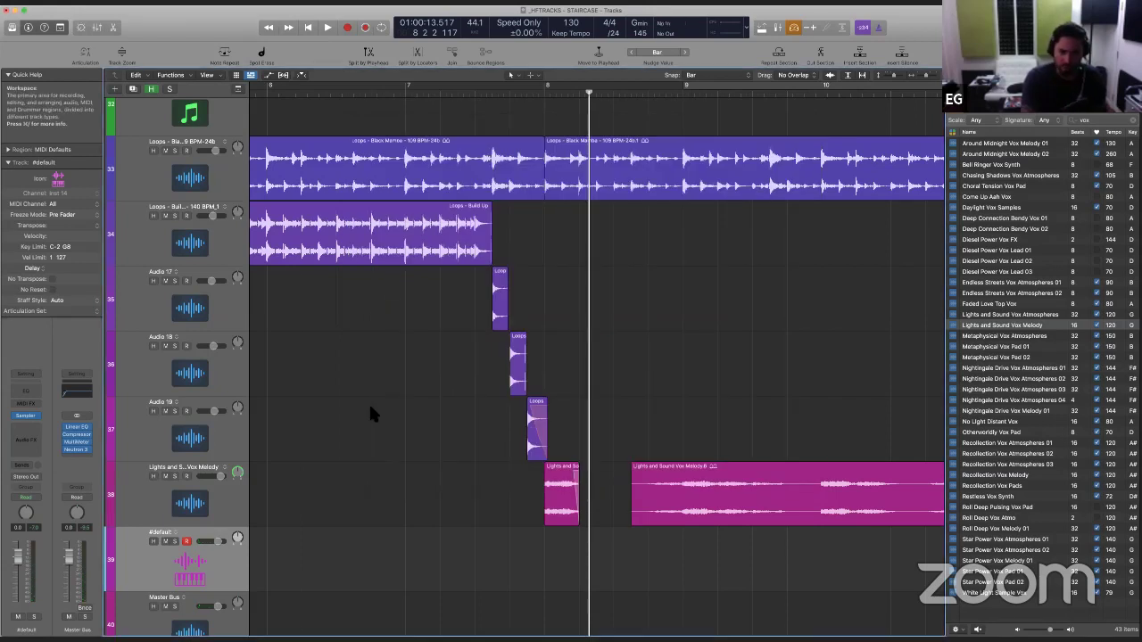
Step: Play the vox sampler along from bar 6, capture the performance as a MIDI region, and turn off the region's looping
left_click(346, 100)
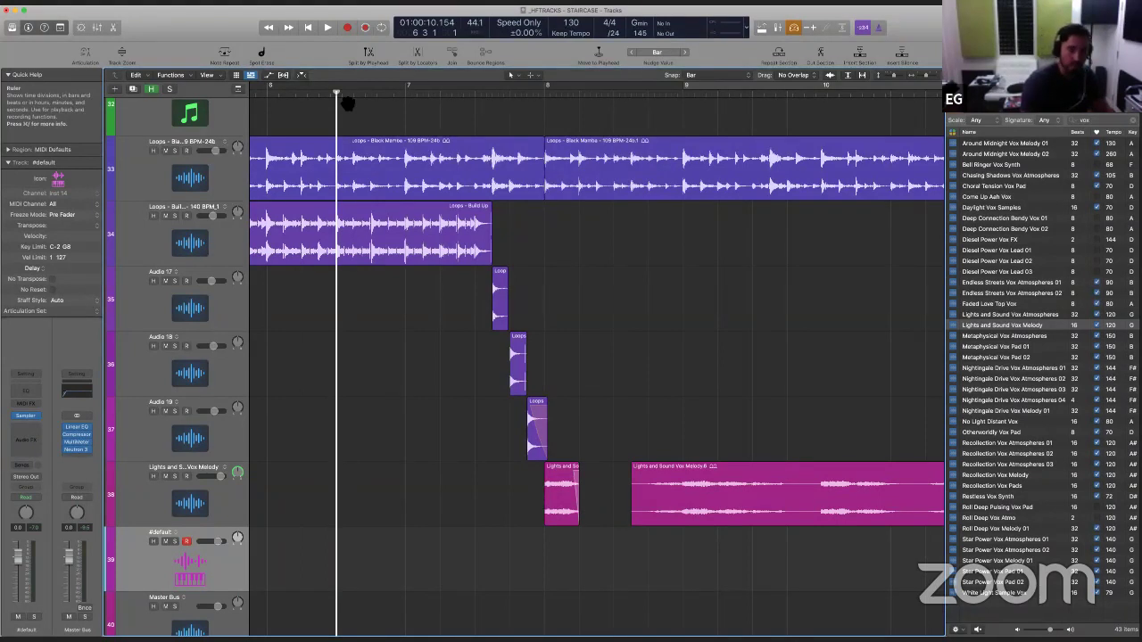
key("space")
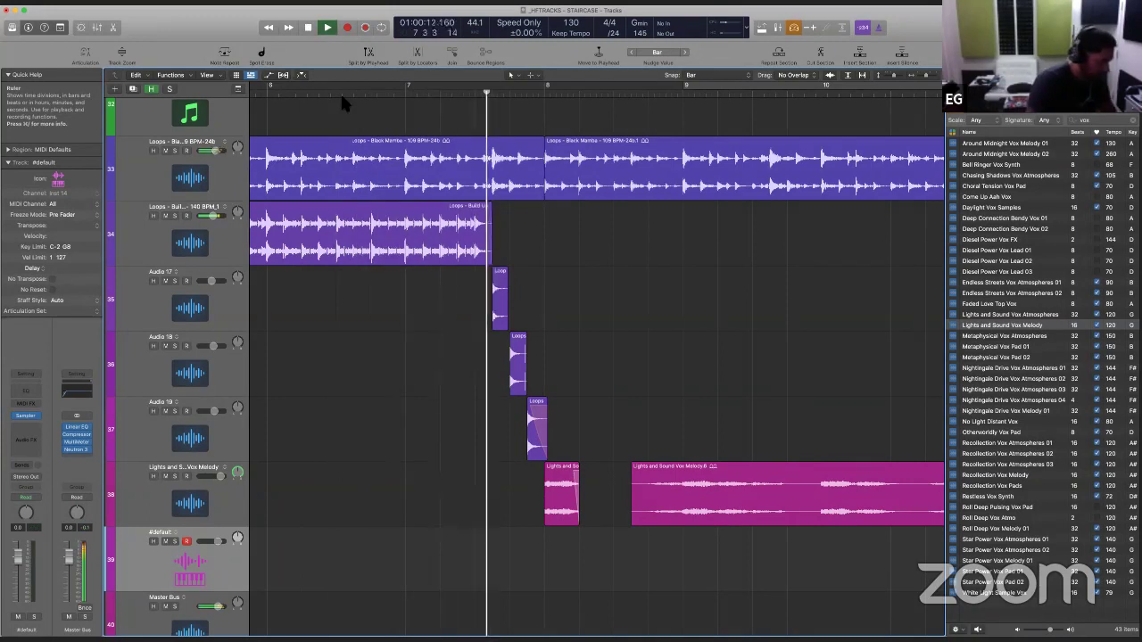
key("space")
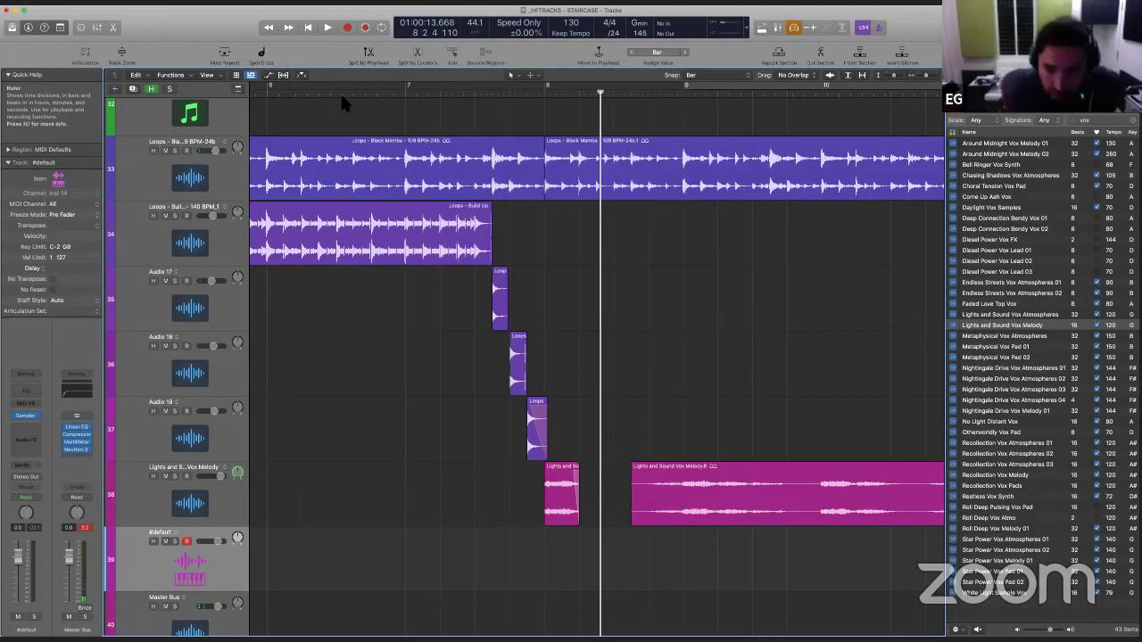
key("shift+r")
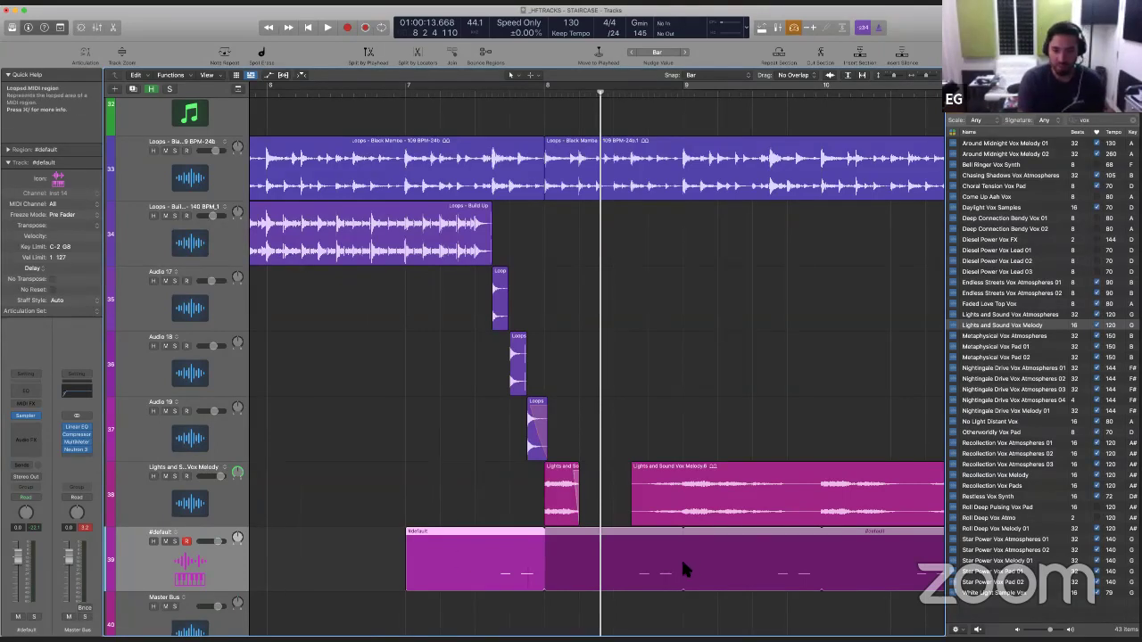
key("l")
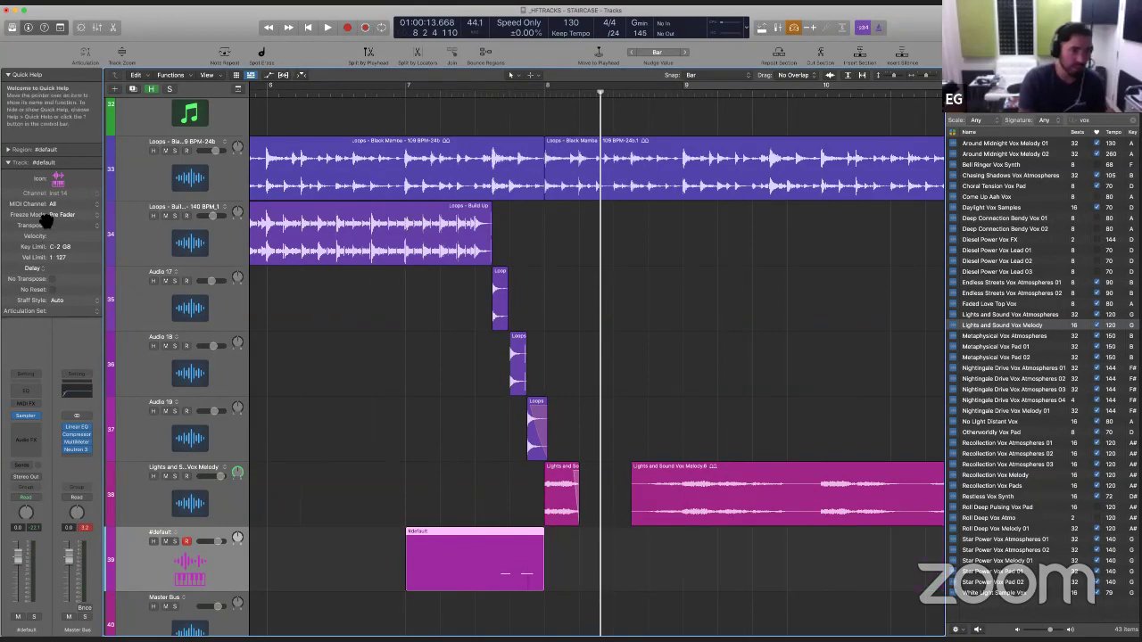
Step: Check the captured region's parameters, play it back with the beat, and collapse the region and track details
left_click(9, 149)
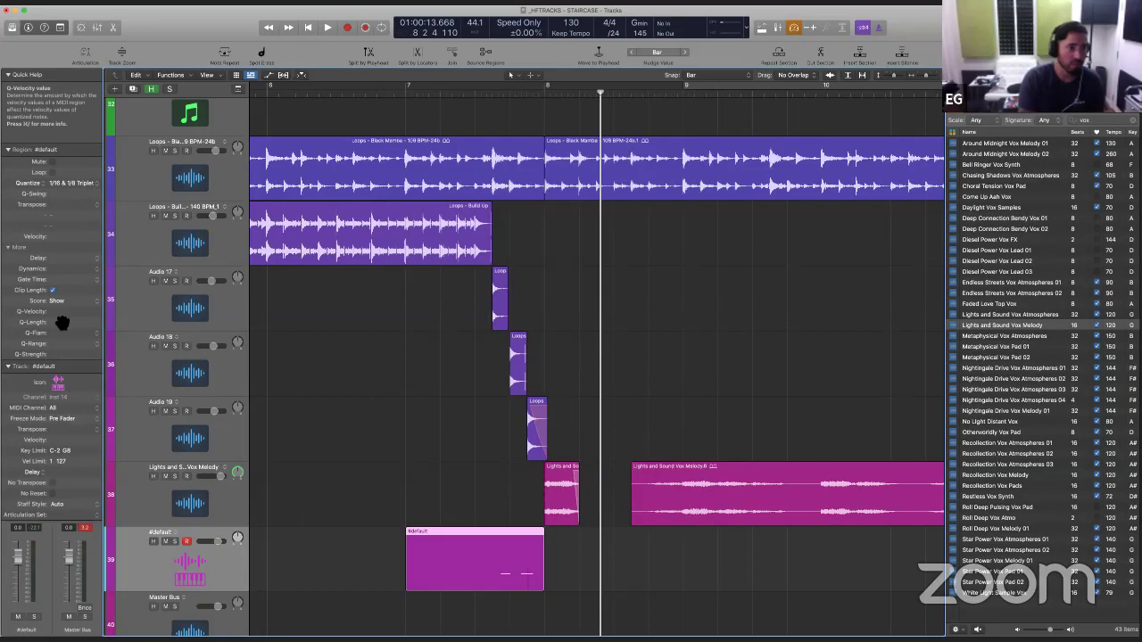
left_click(368, 481)
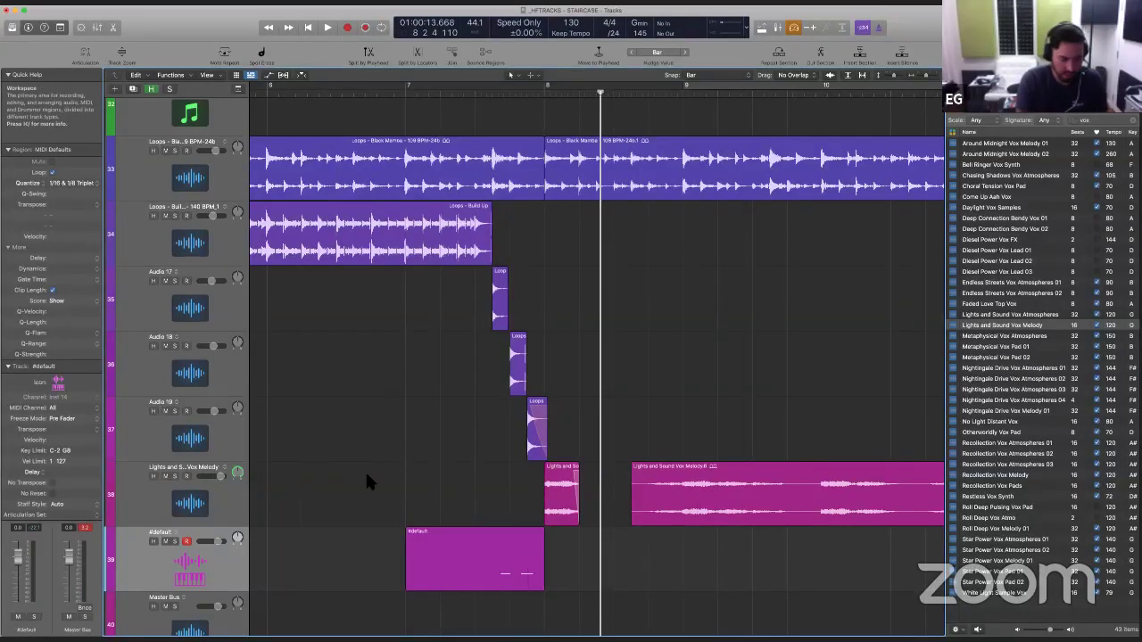
key("space")
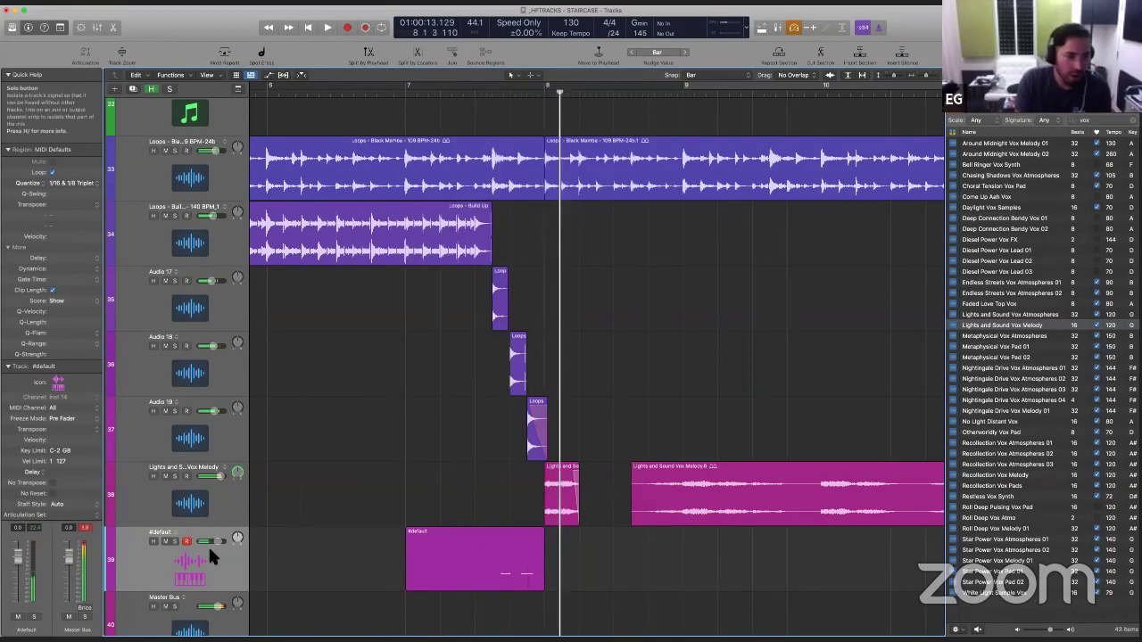
left_click(9, 149)
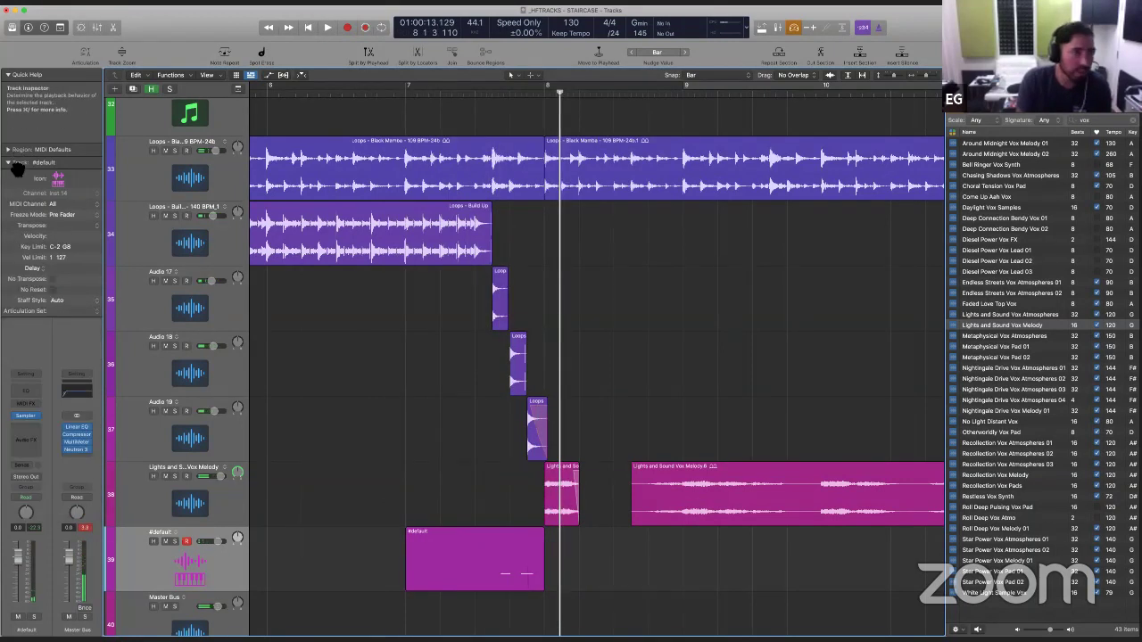
left_click(11, 164)
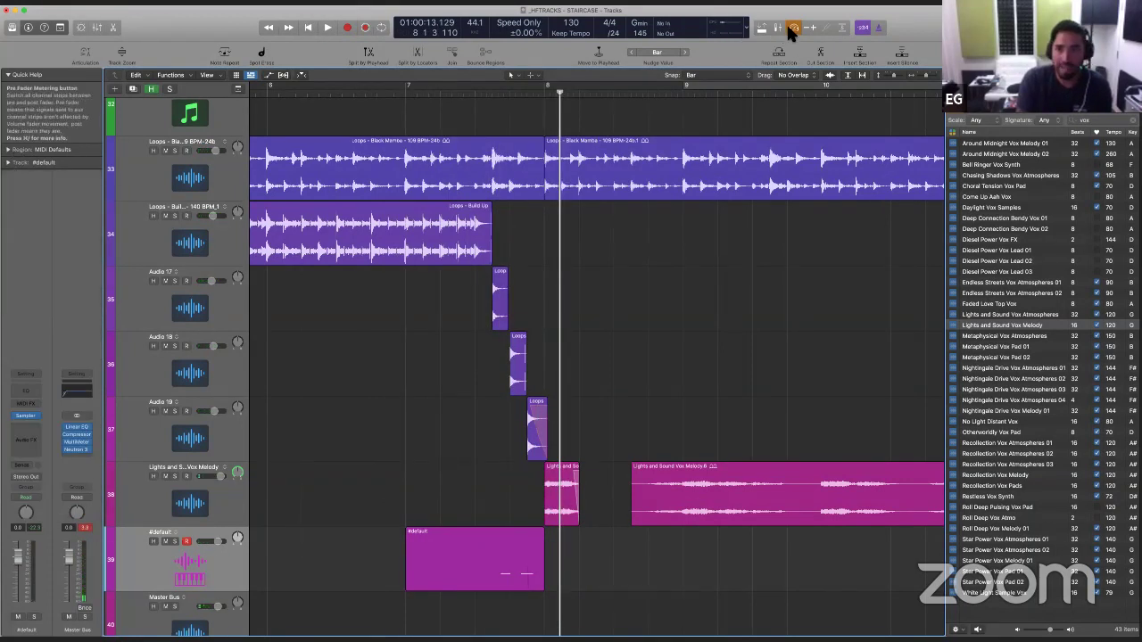
Step: Send the vox Sampler track to Bus 1 → PC, raise the send level, and audition it with the beat
left_click(26, 463)
mouse_move(45, 479)
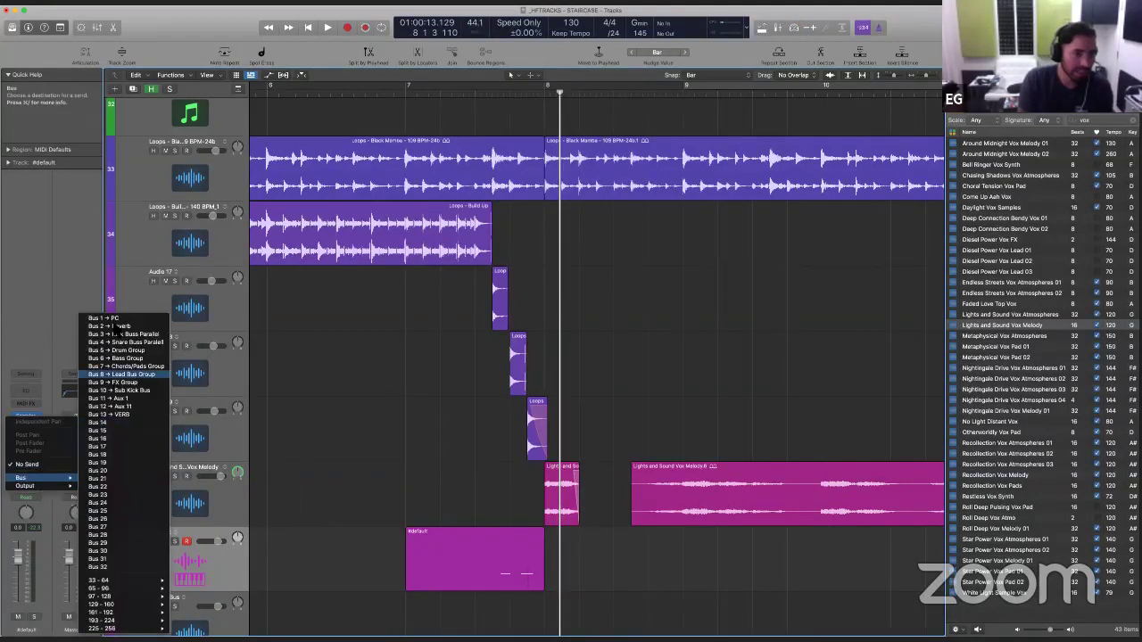
left_click(105, 318)
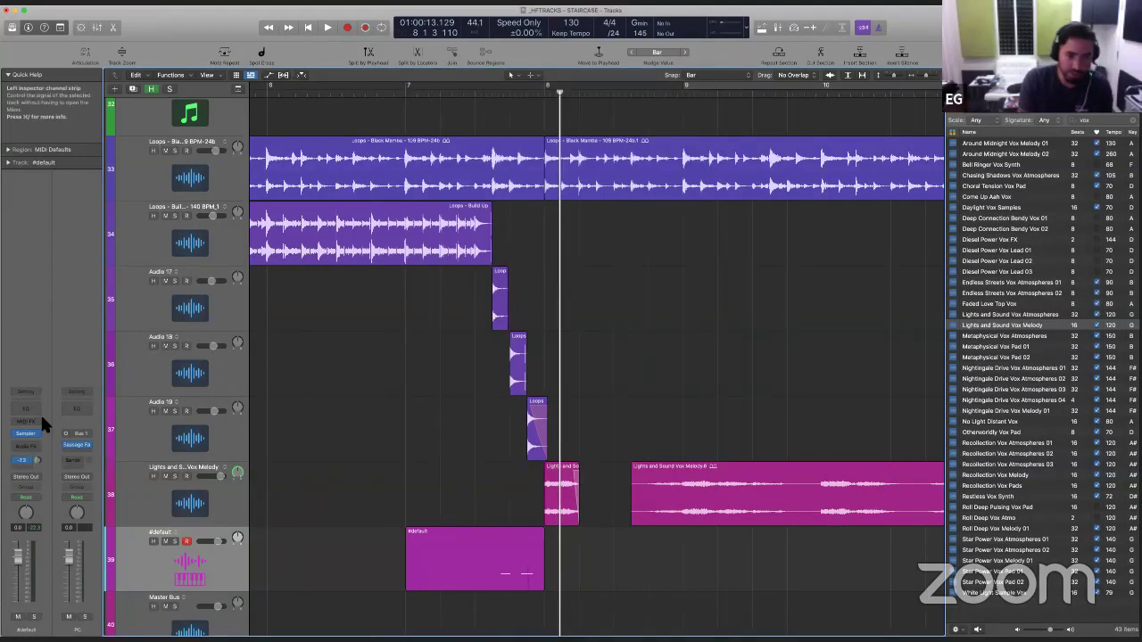
key("shift+space")
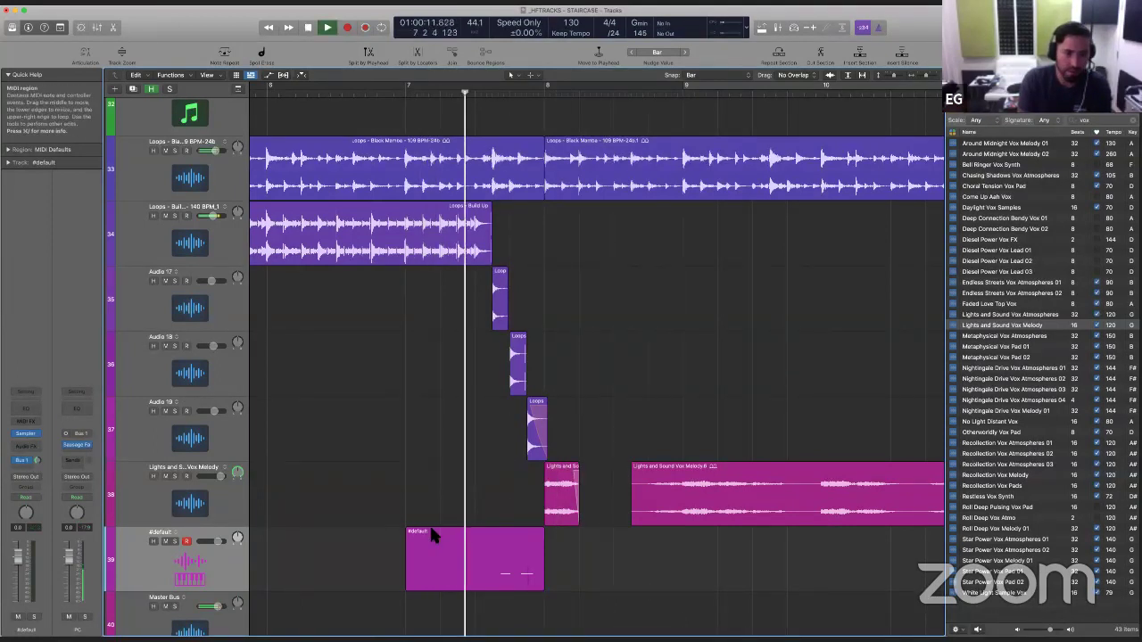
key("space")
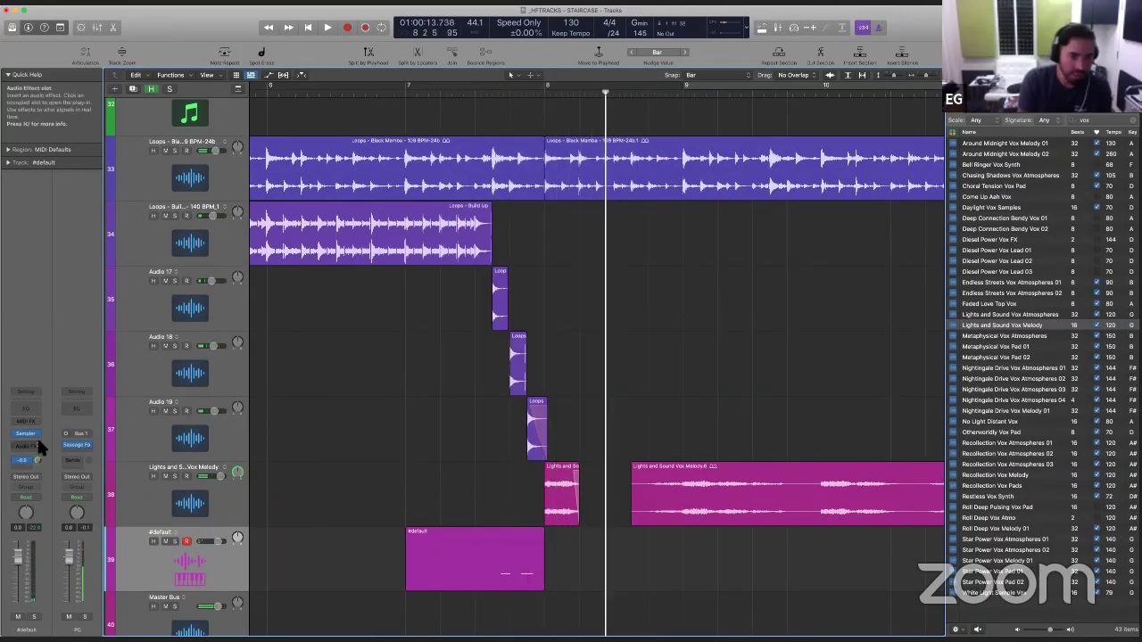
Step: Open the captured region in the Piano Roll, quantize its two C1 notes to 1/16, and nudge both right by two steps
double_click(431, 559)
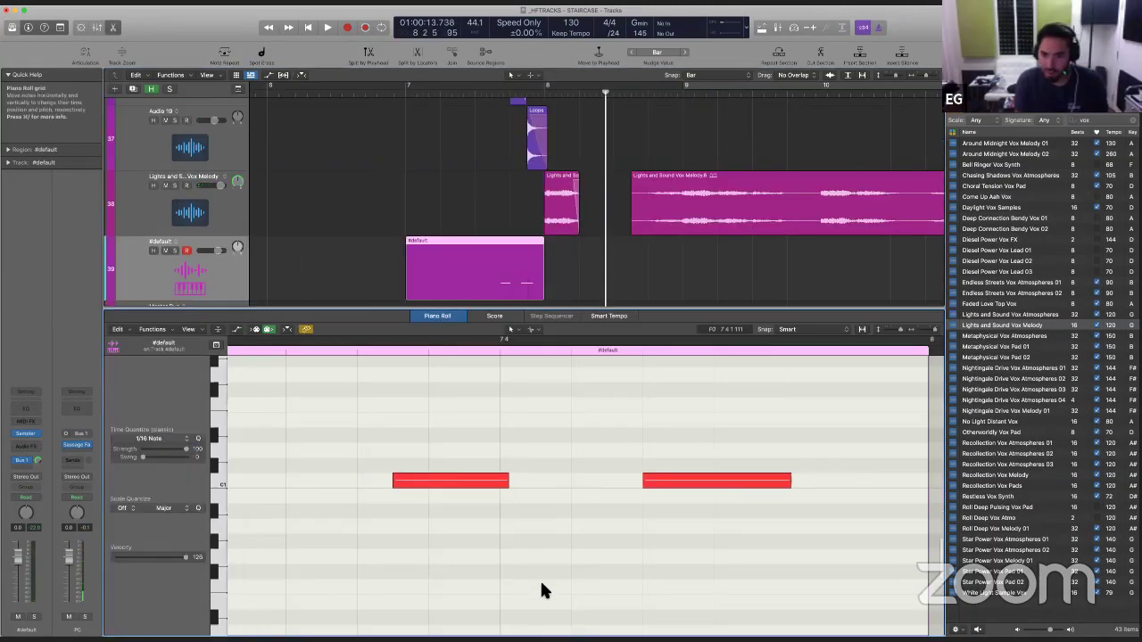
key("super+Left")
left_click_drag(646, 545, 504, 451)
key("q")
key("alt+Right")
key("alt+Right")
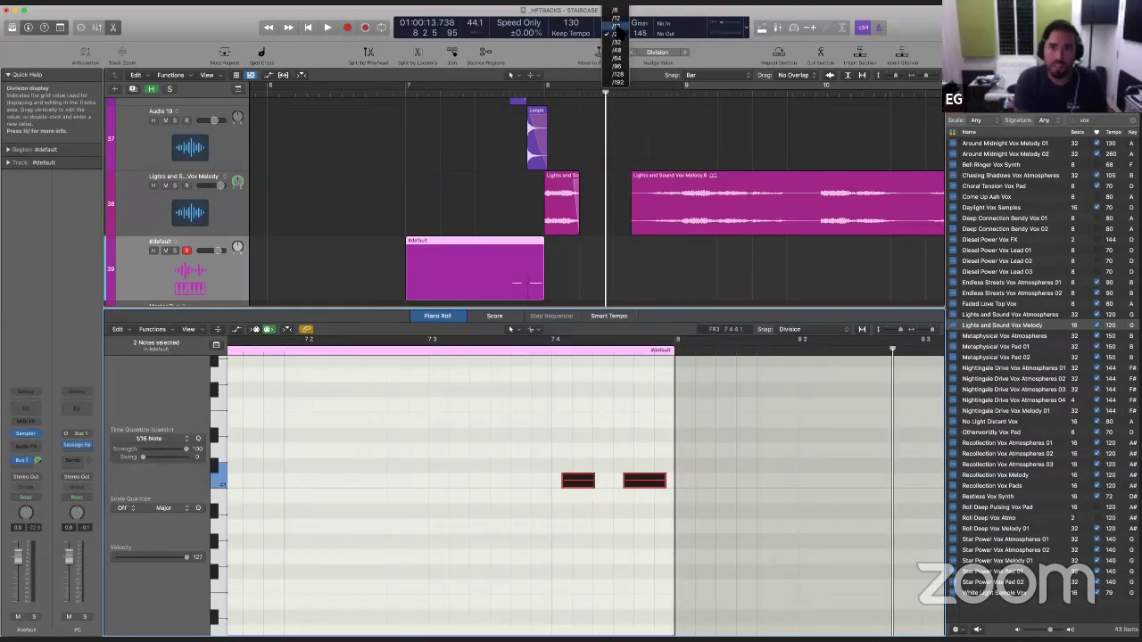
Step: Set the project's grid division to /16 and audition the nudged vox notes leading into bar 8
left_click_drag(612, 71, 612, 89)
left_click(406, 347)
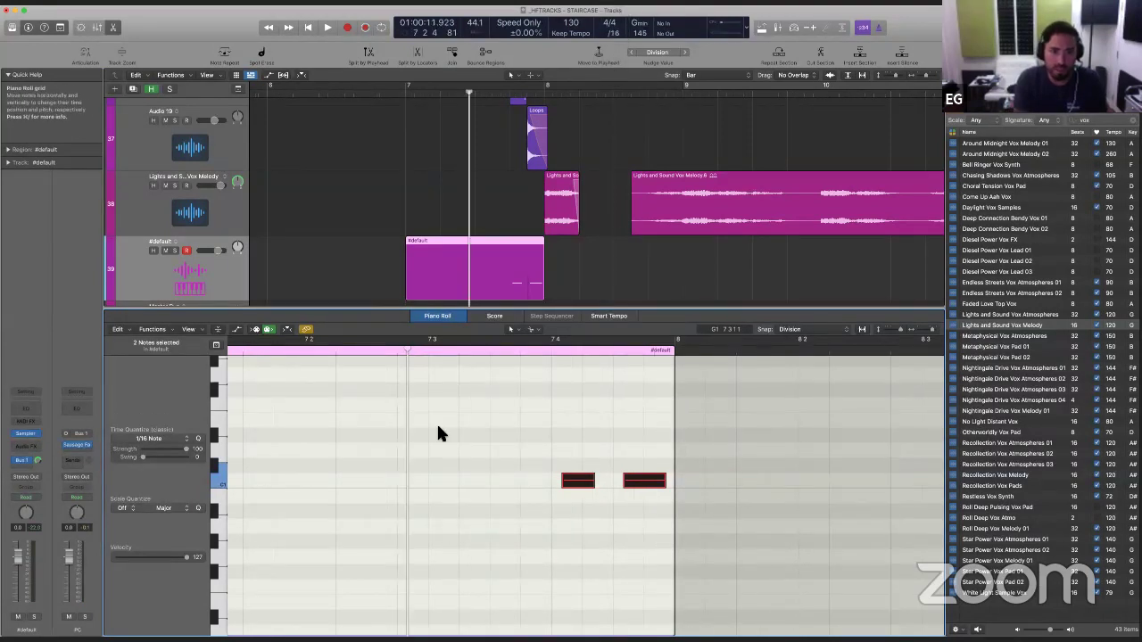
left_click(436, 422)
key("space")
left_click(459, 491, "ctrl+alt")
key("space")
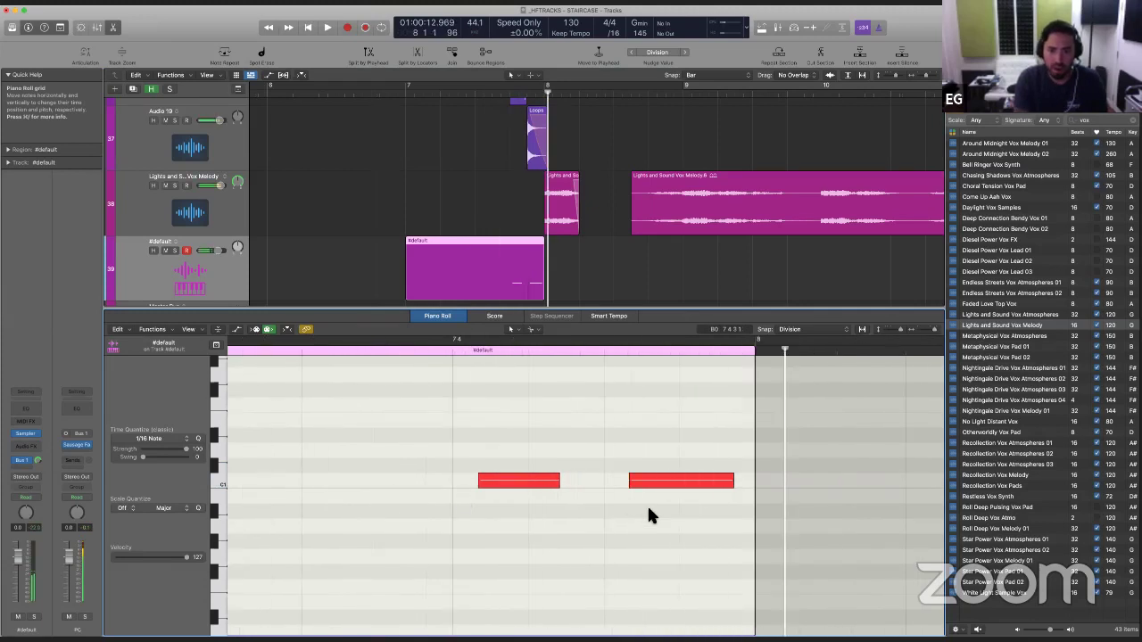
Step: Nudge both vox notes slightly right by ticks, audition their timing into bar 8, and close the Piano Roll
key("space")
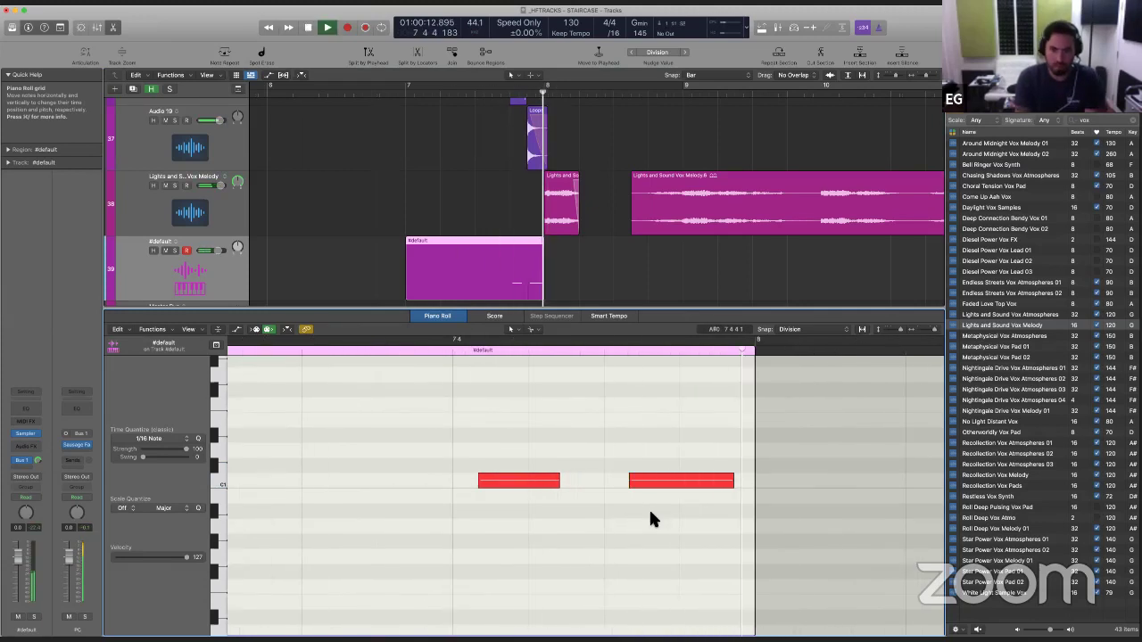
key("space")
left_click_drag(661, 518, 459, 463)
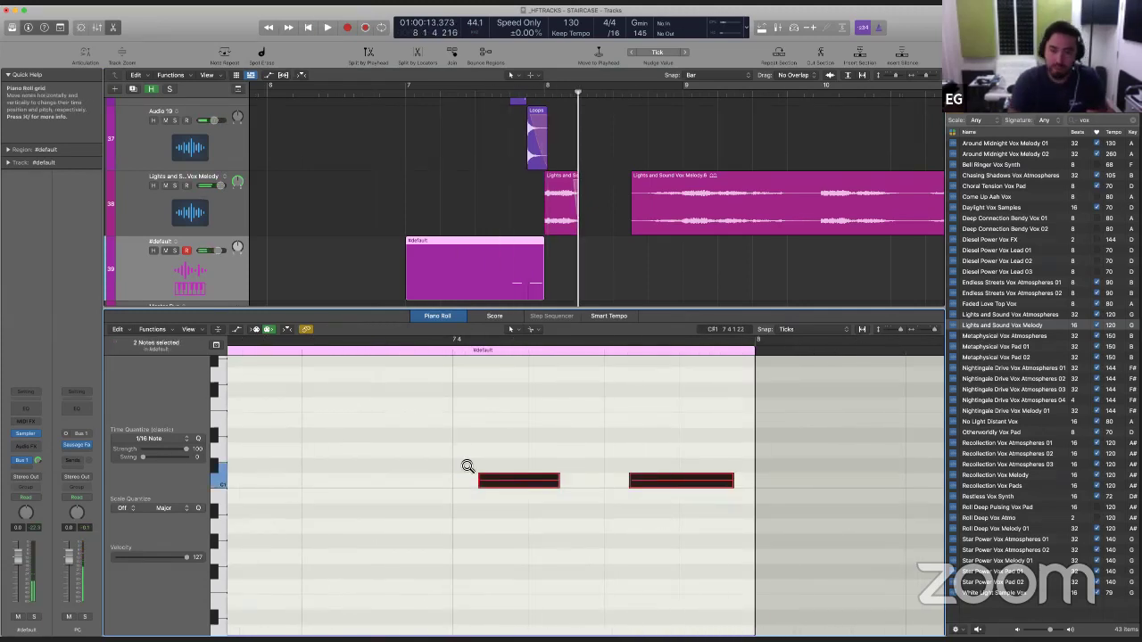
key("space")
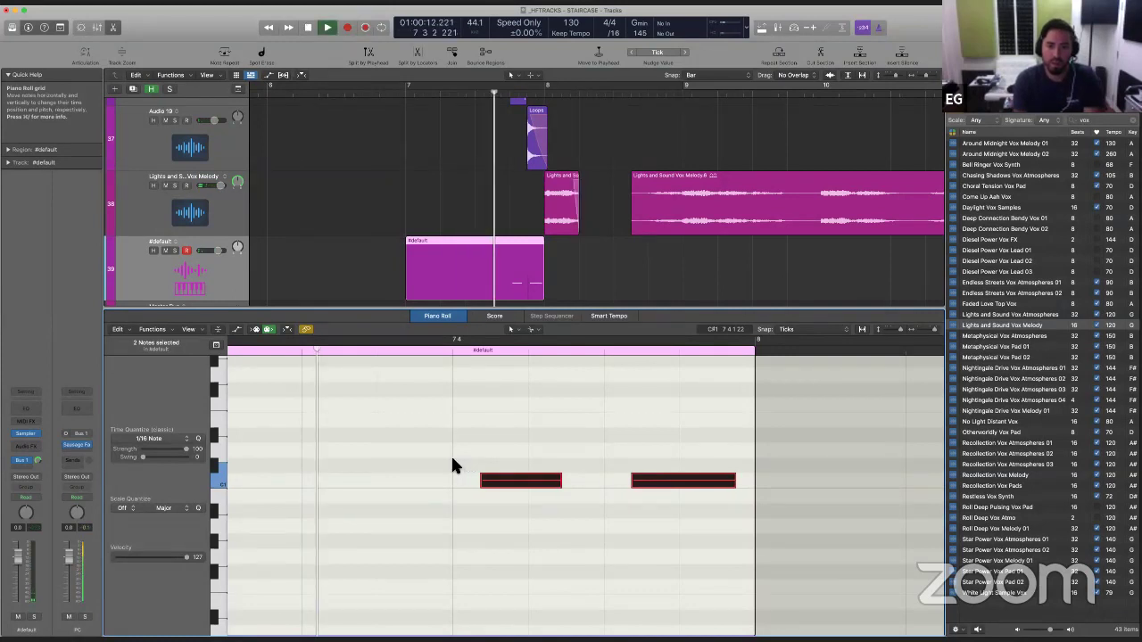
key("space")
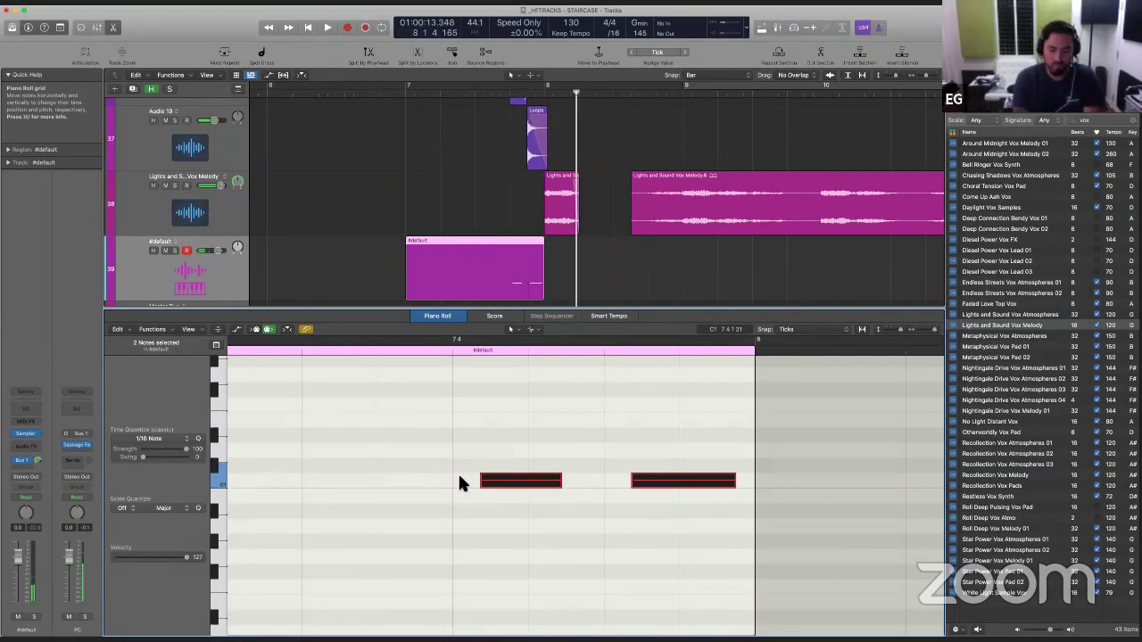
key("p")
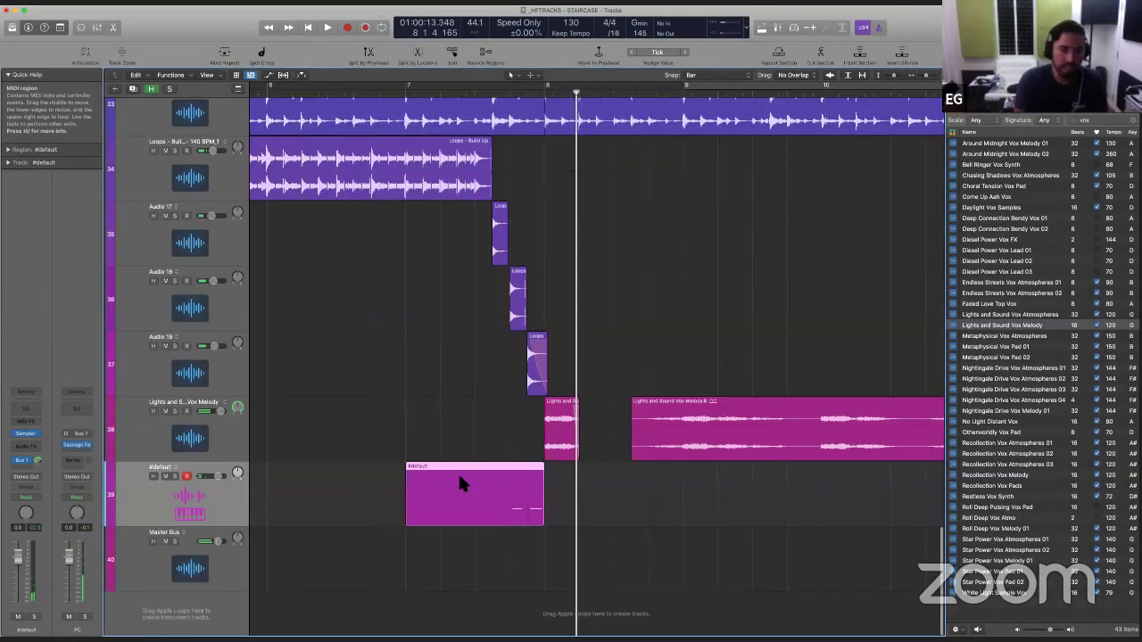
Step: Add a Channel EQ to the vox Sampler track with a 109 Hz low cut and a 2400 Hz high cut at 24 dB/Oct
left_click(25, 412)
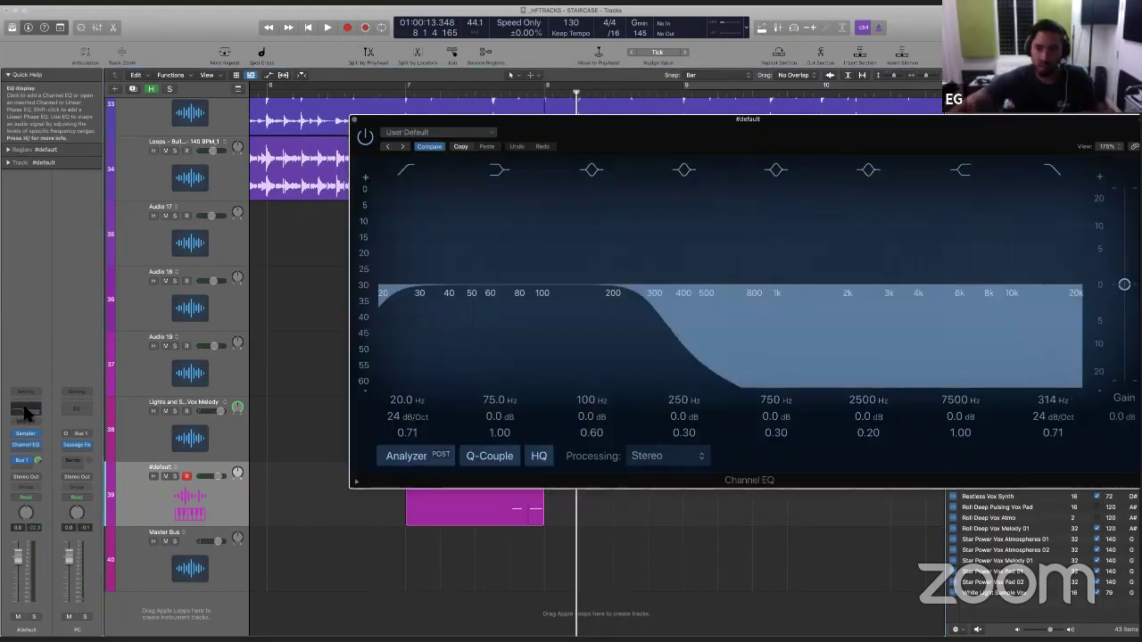
key("space")
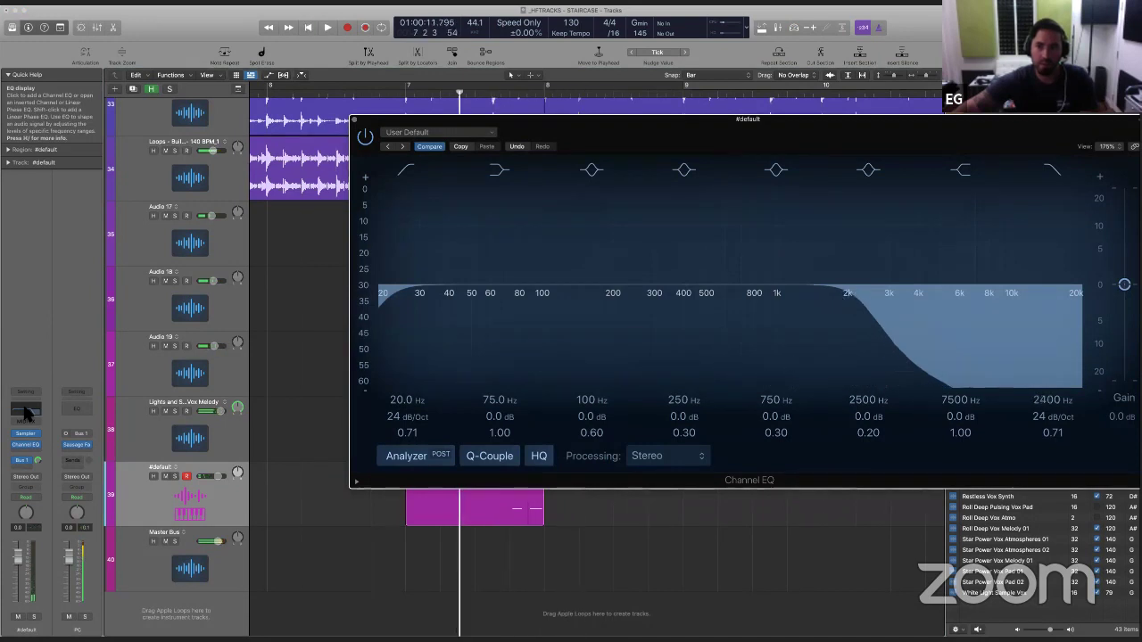
key("space")
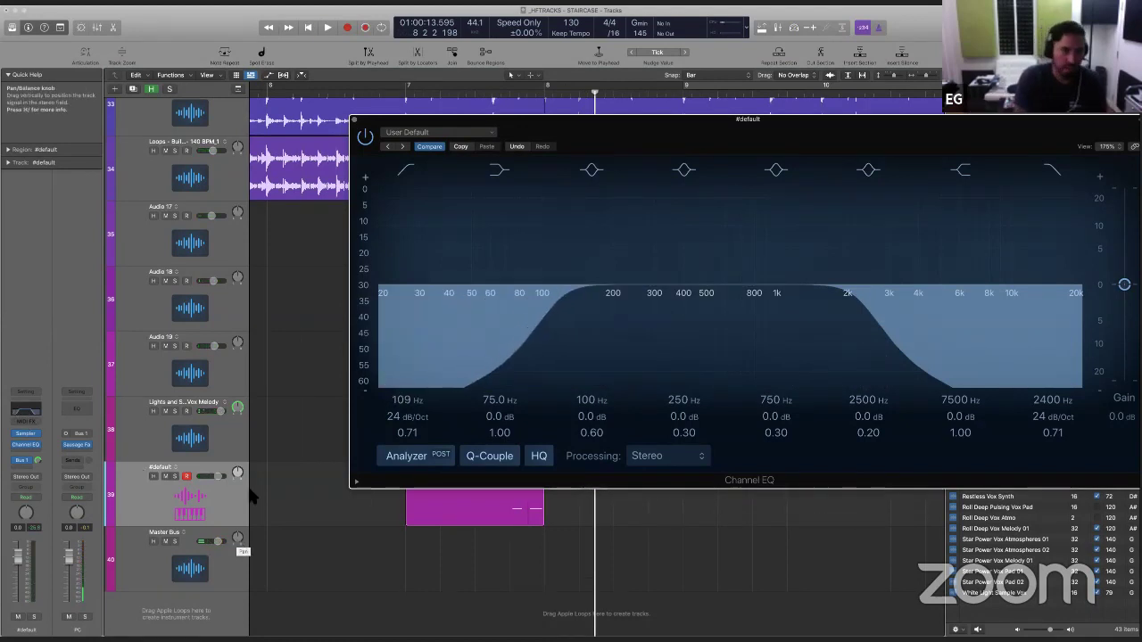
left_click_drag(746, 119, 670, 62)
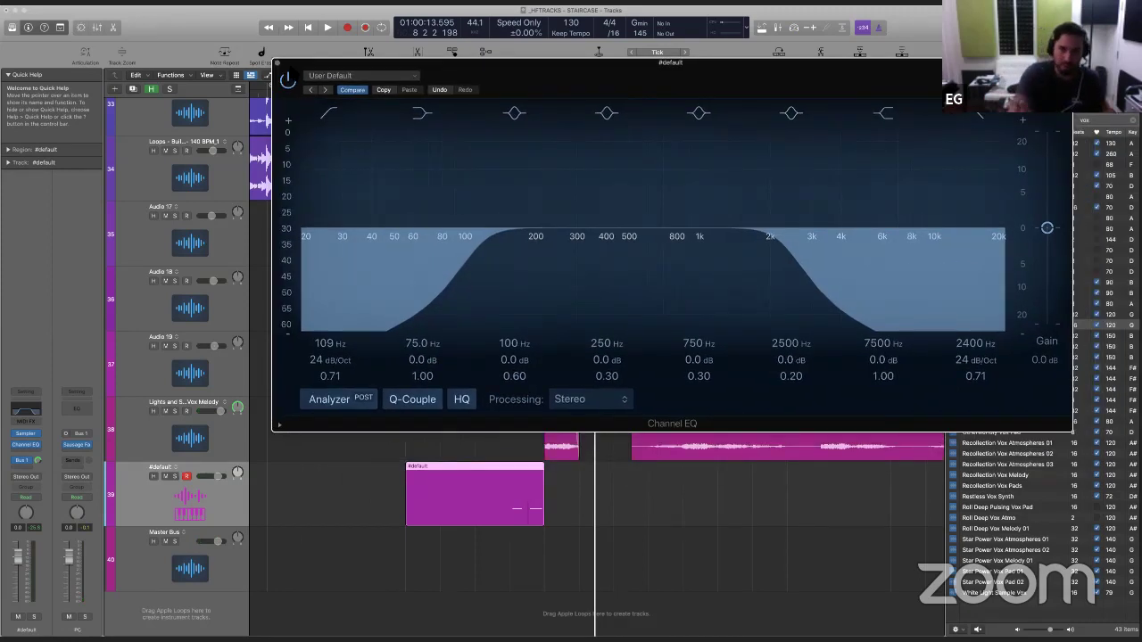
left_click(279, 63)
Step: Play the build-up from 6 3 through bar 8 and lower the vox Sampler track's volume to -1.4 dB
left_click(346, 343)
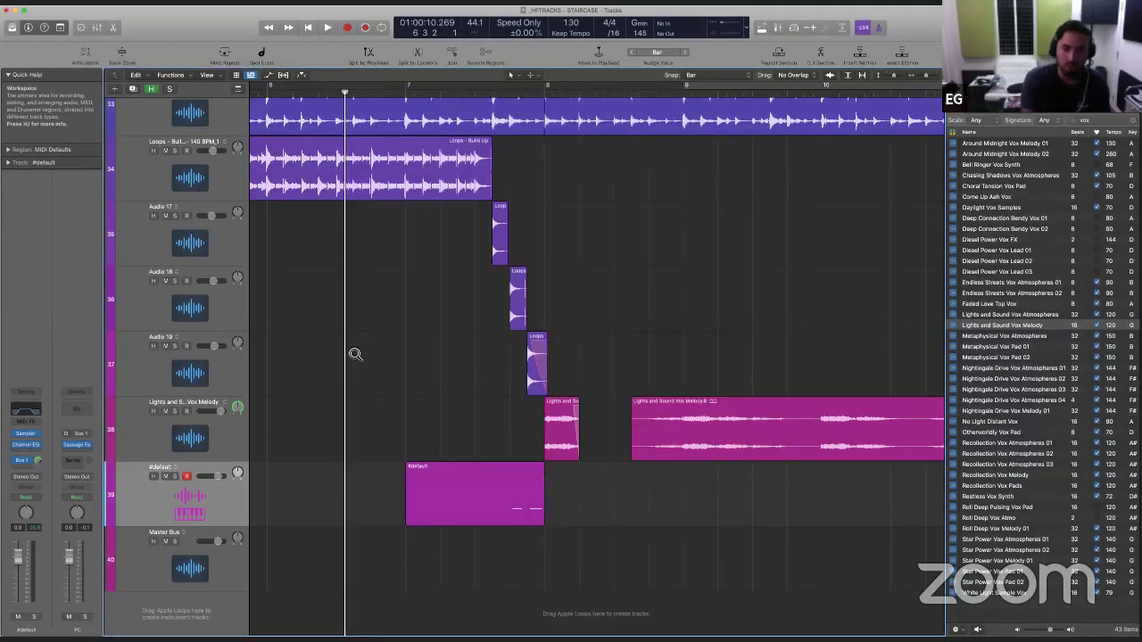
key("super+Up")
key("space")
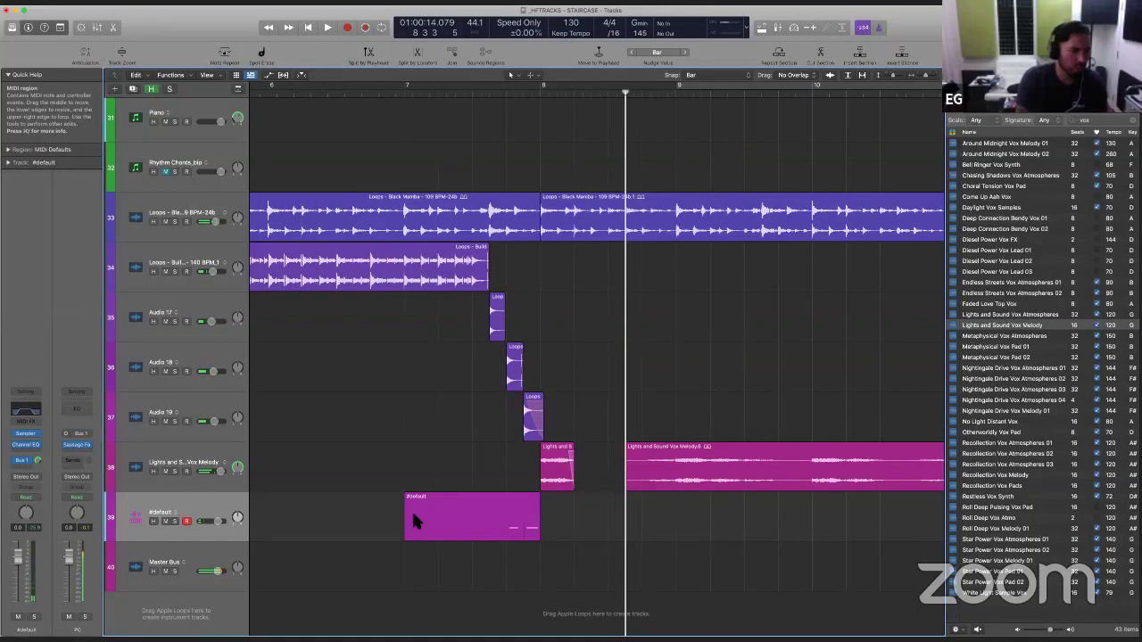
left_click_drag(17, 555, 18, 558)
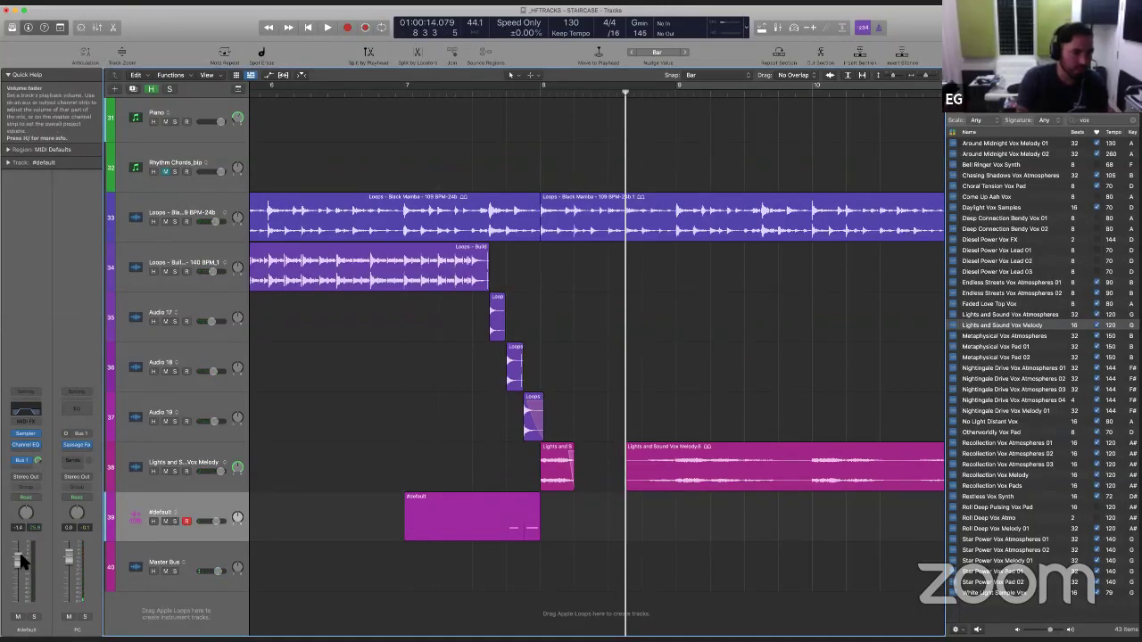
Step: Review the vox parts within the whole arrangement and play the section from bar 8 to bar 12
key("z")
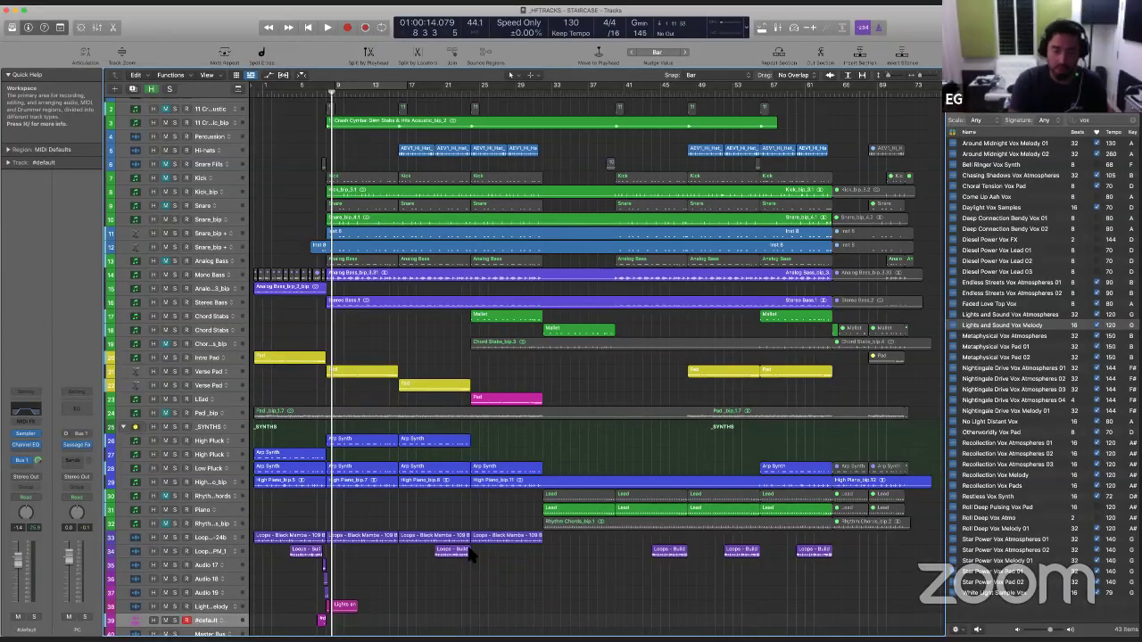
key("super+Right")
key("super+Right")
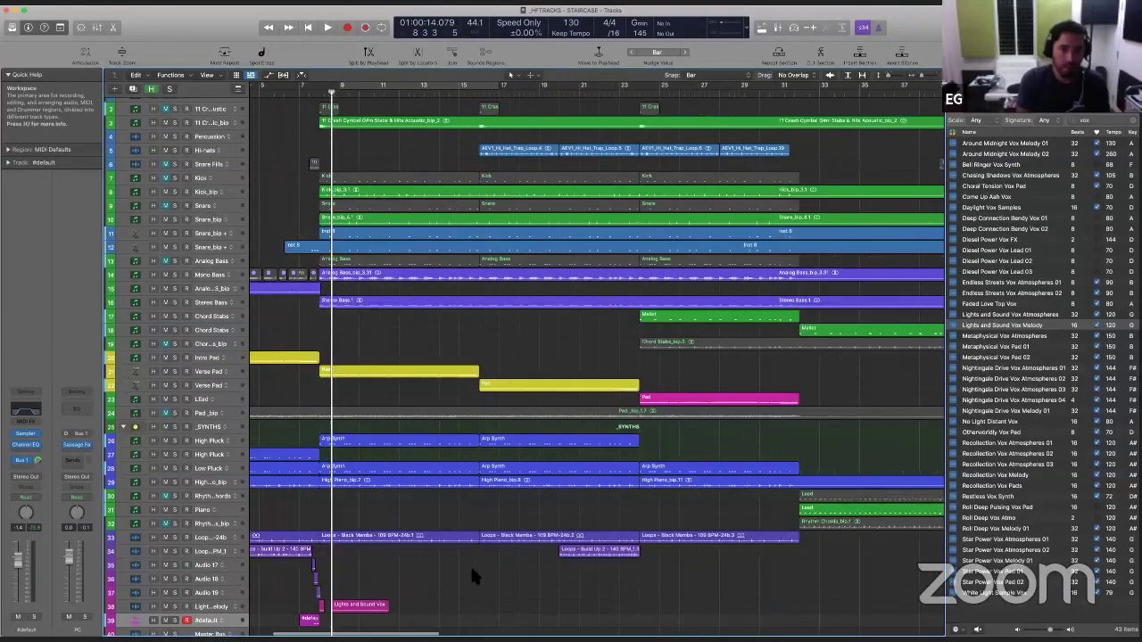
scroll(442, 567, "left", 5)
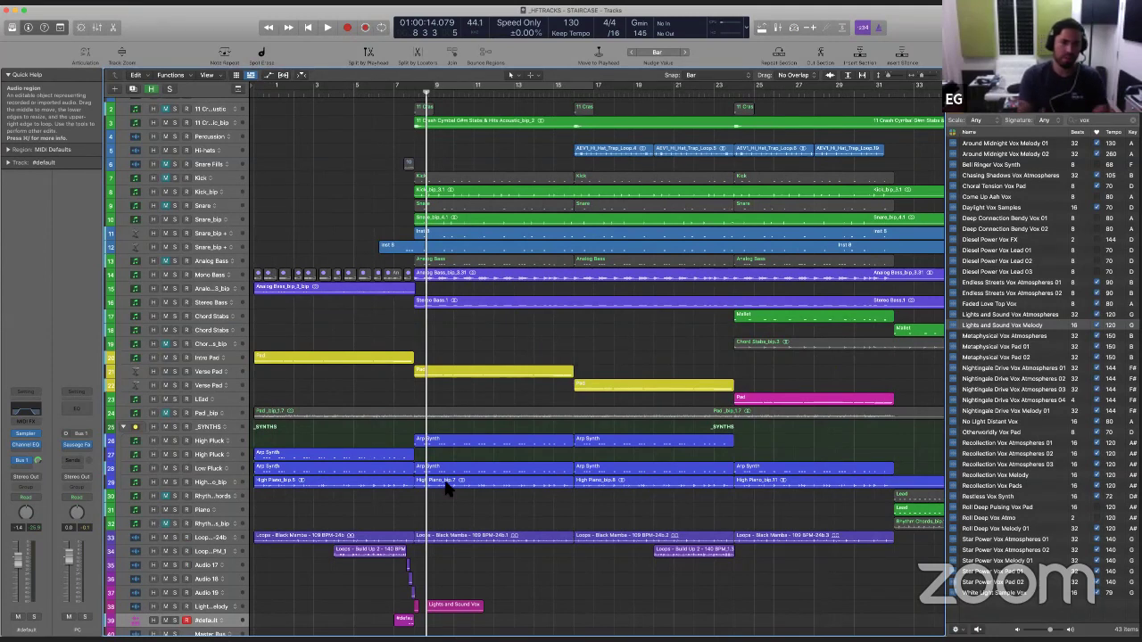
key("comma")
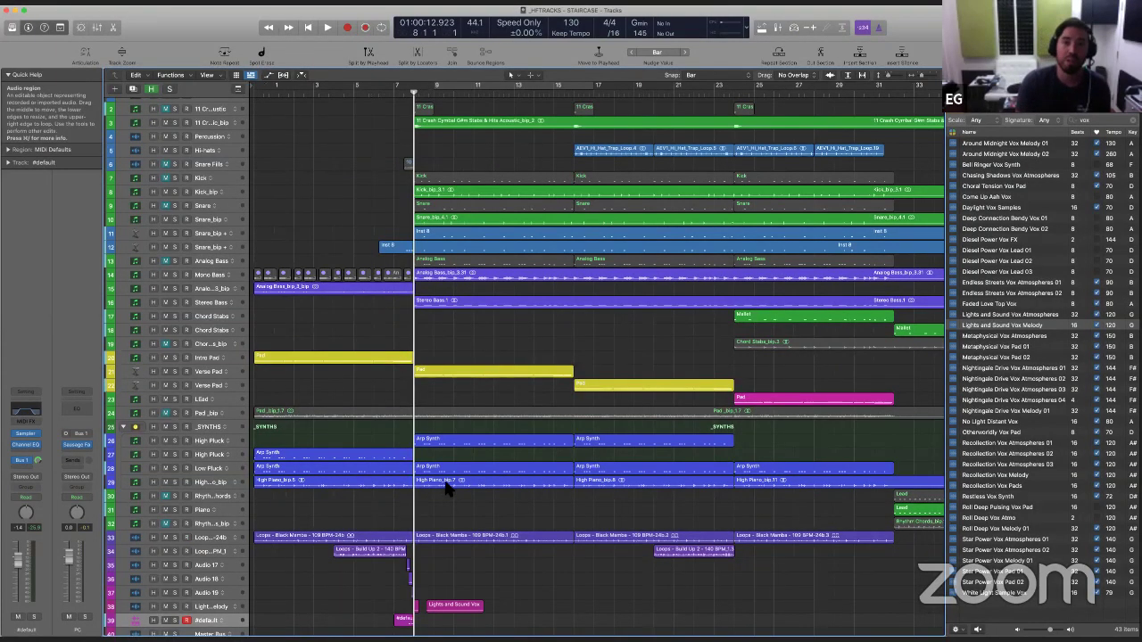
key("space")
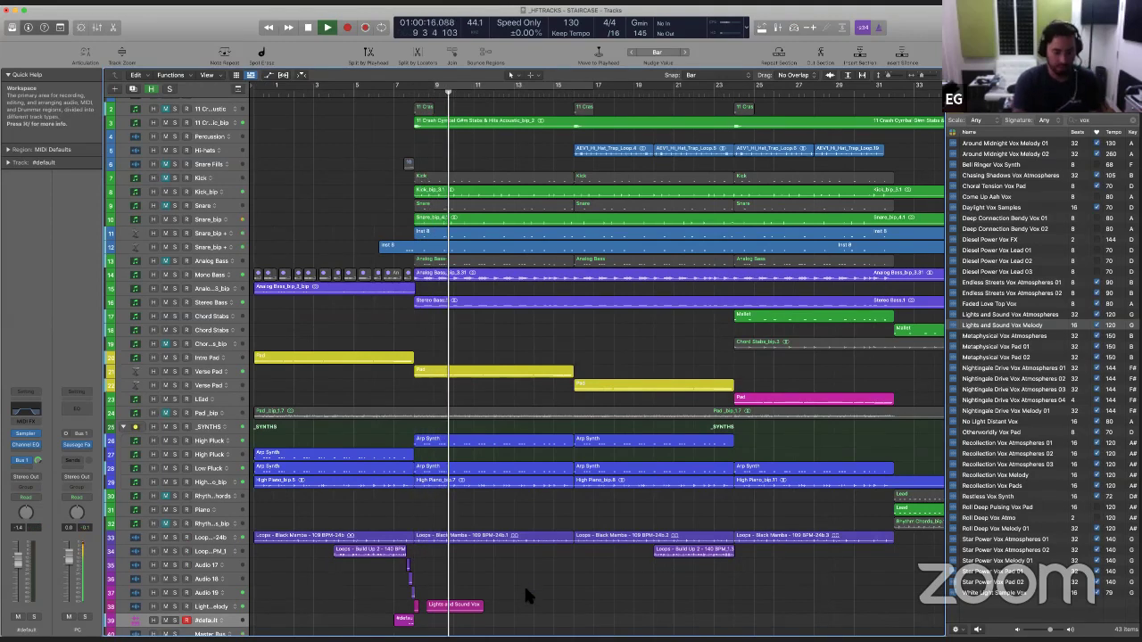
left_click_drag(388, 575, 486, 636)
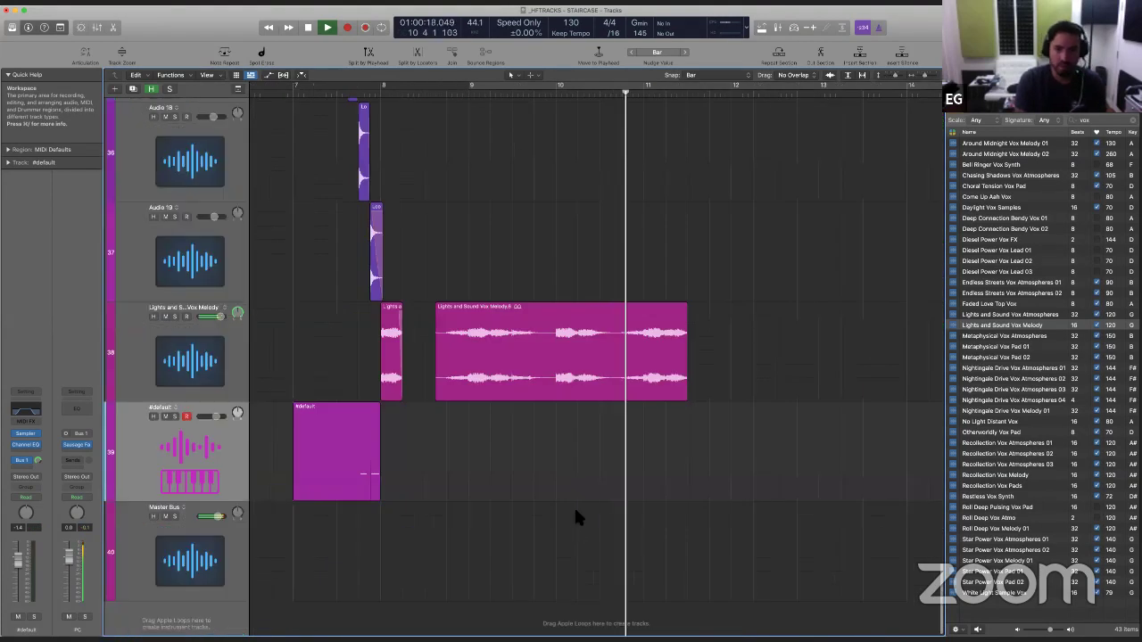
key("space")
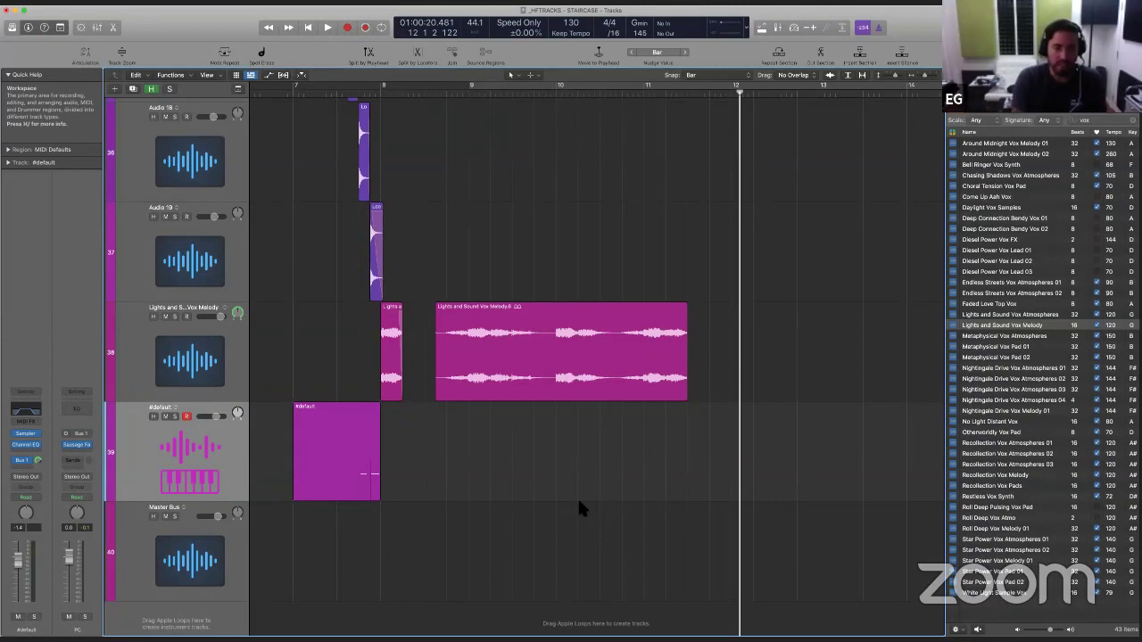
Step: Try joining the two Lights and Sound Vox Melody regions into one and undo the join
left_click_drag(329, 355, 538, 348)
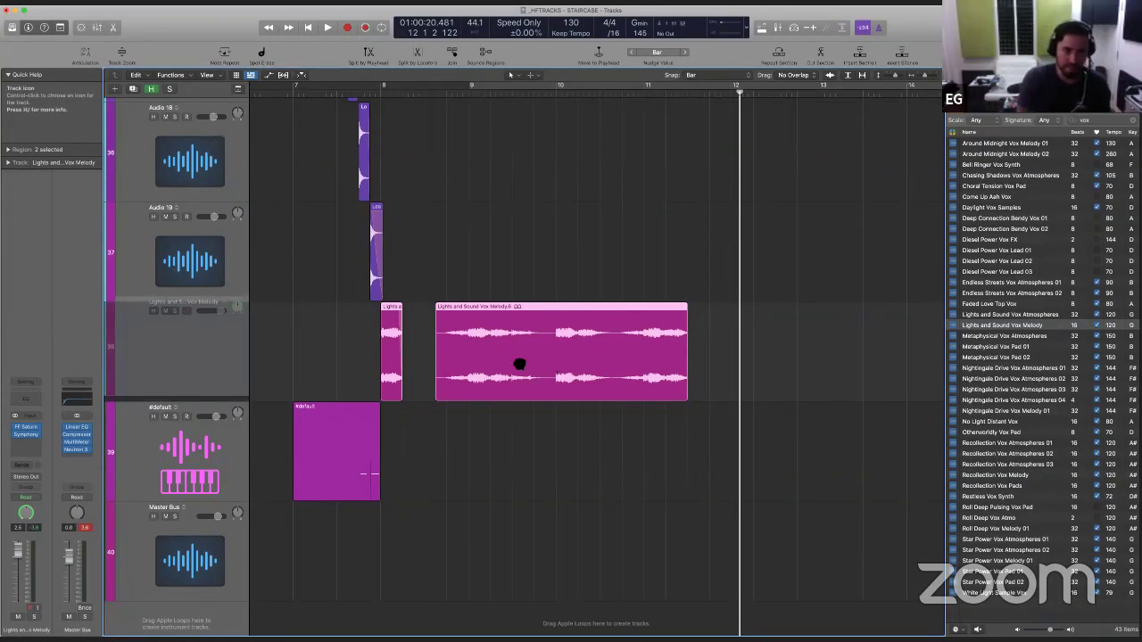
left_click_drag(326, 351, 551, 357)
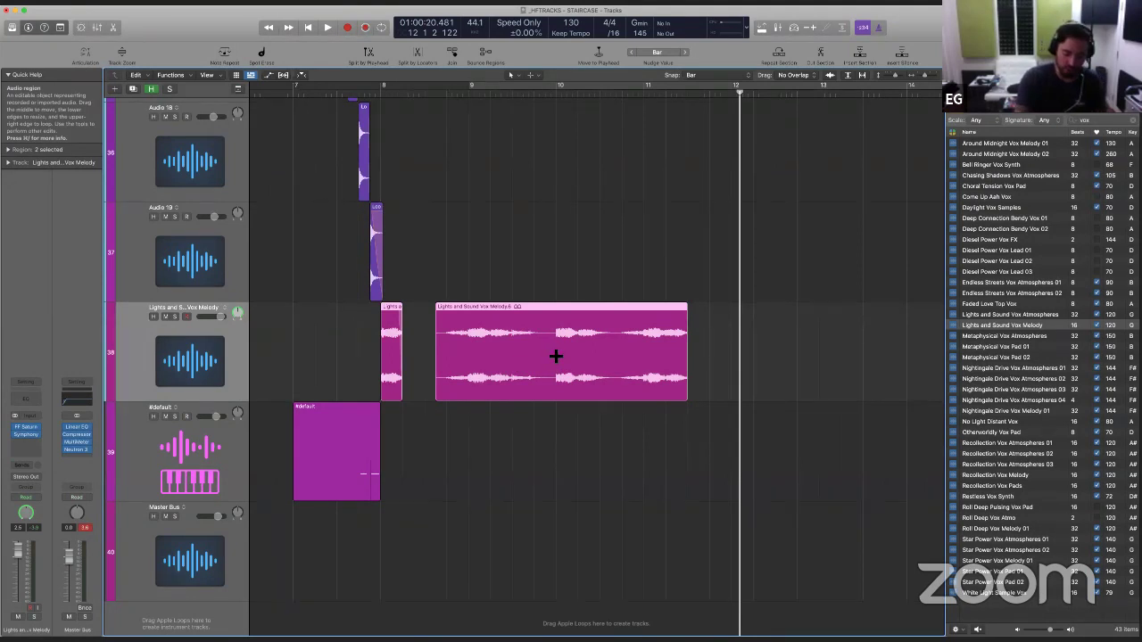
key("super+j")
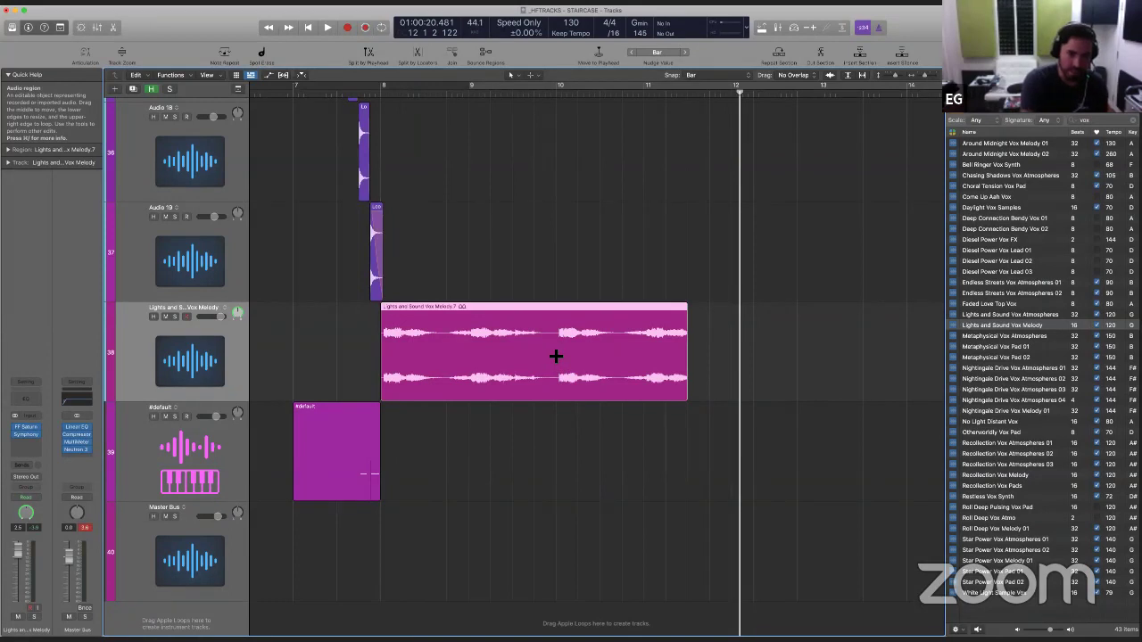
key("super+z")
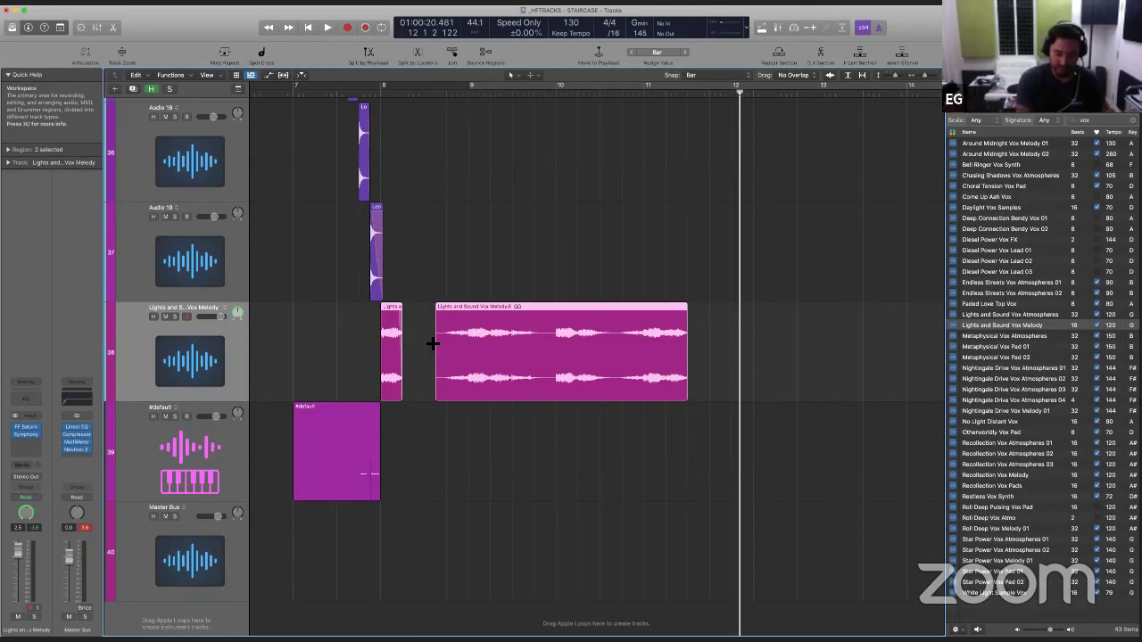
key("super+j")
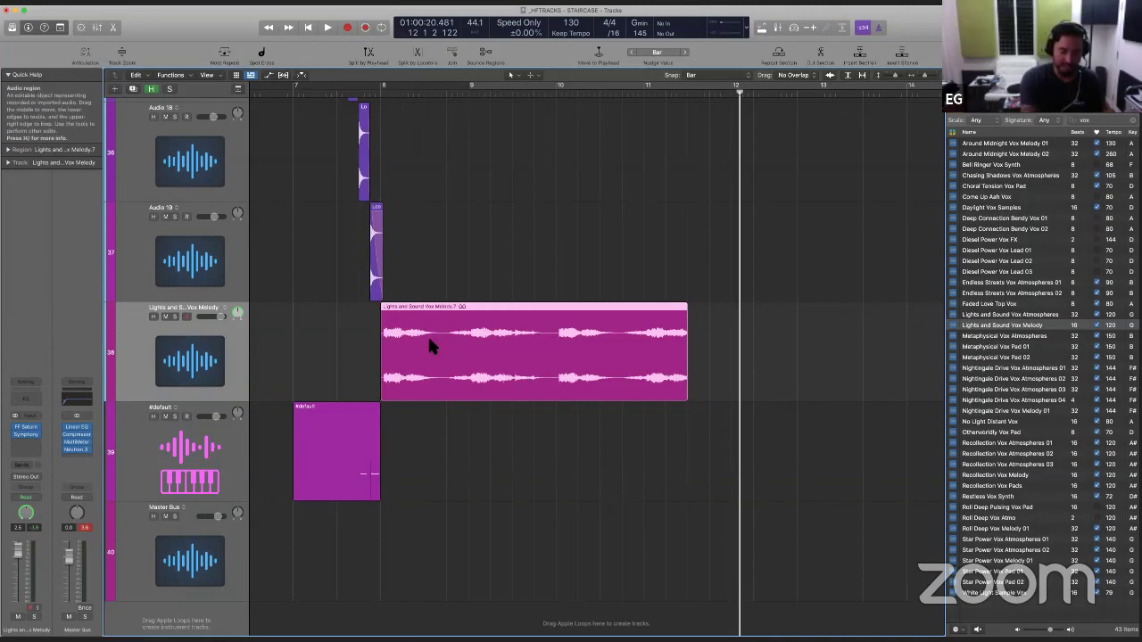
key("super+z")
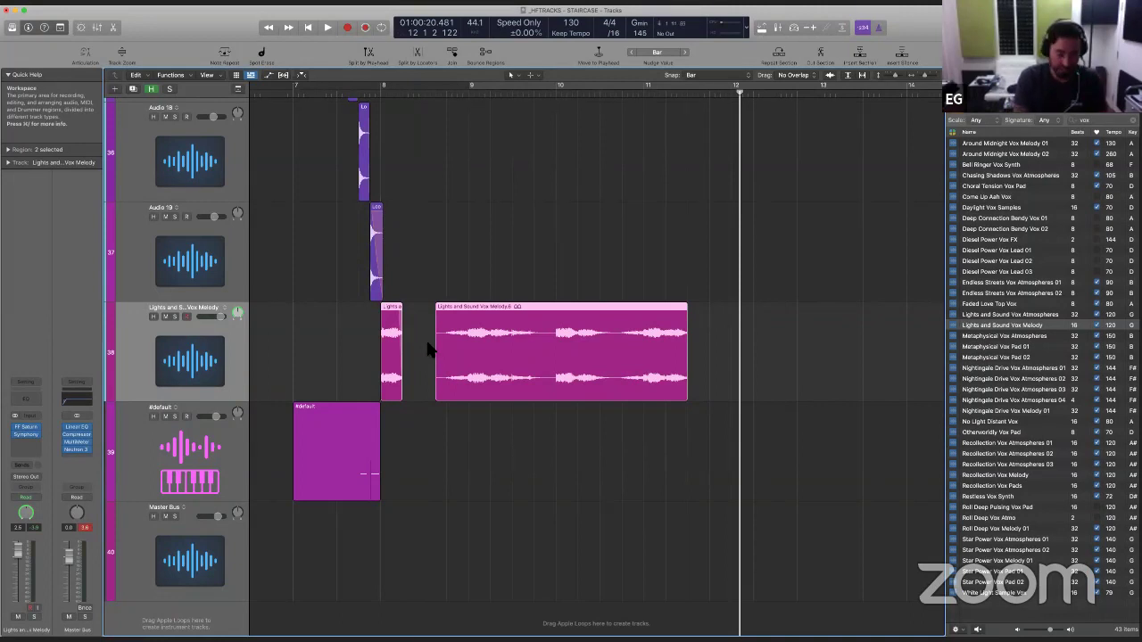
Step: Marquee-select the vox melody track from bar 8 to bar 12 and bounce it into one continuous four-bar region
left_click_drag(384, 337, 705, 342)
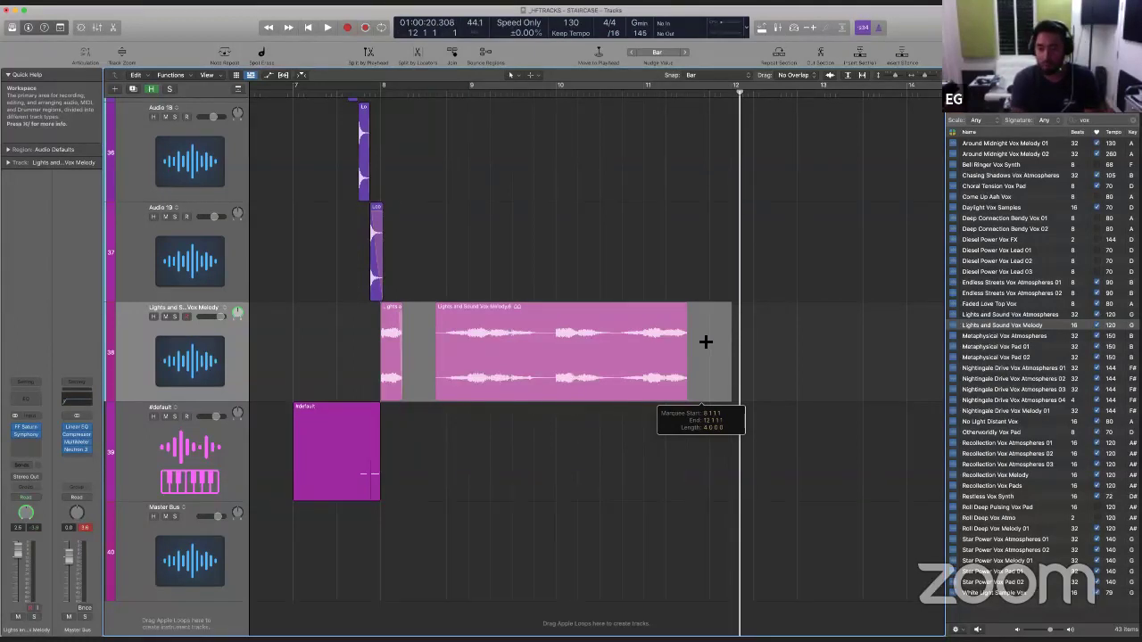
left_click_drag(706, 342, 705, 342)
left_click_drag(384, 339, 707, 337)
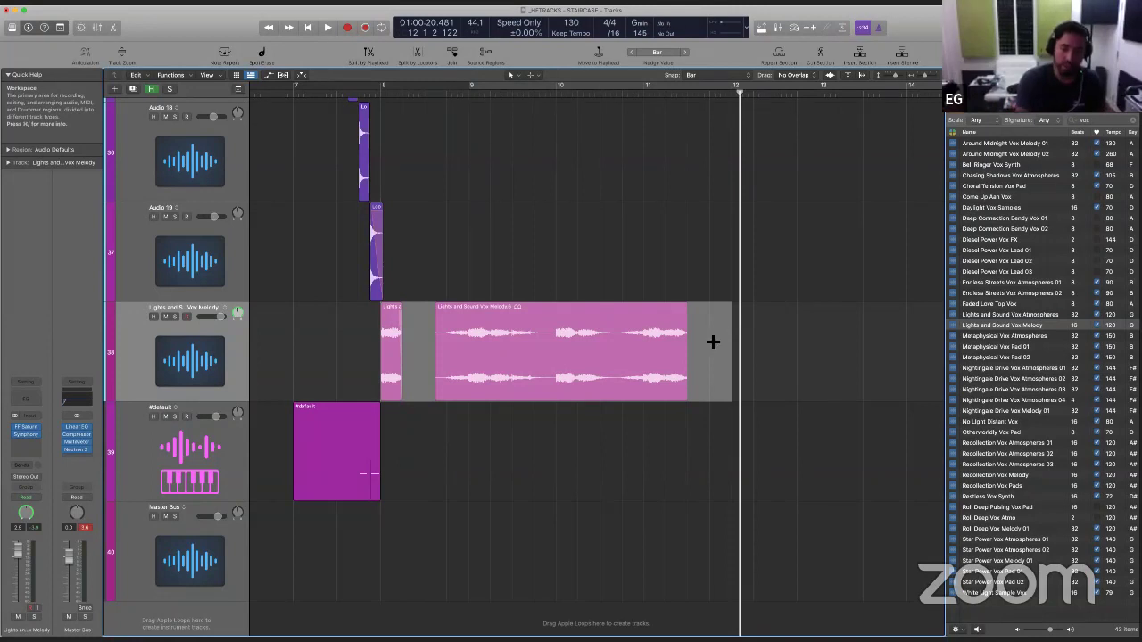
left_click(713, 342)
key("Return")
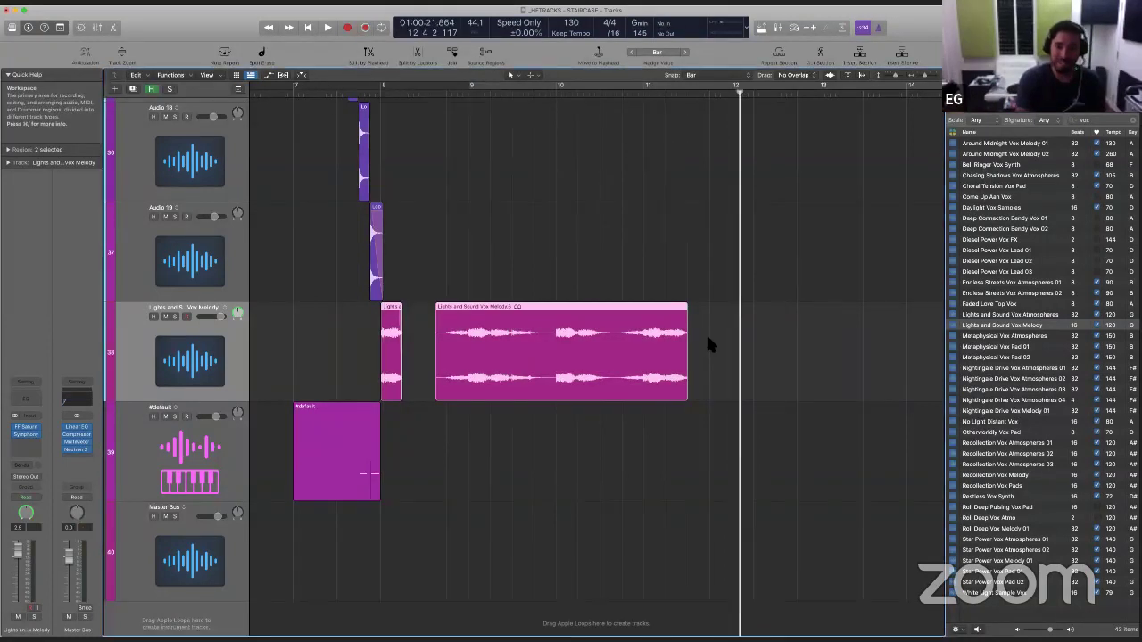
Step: Play the arrangement from 6 3 to audition the consolidated vox melody region with the beat
left_click(259, 98)
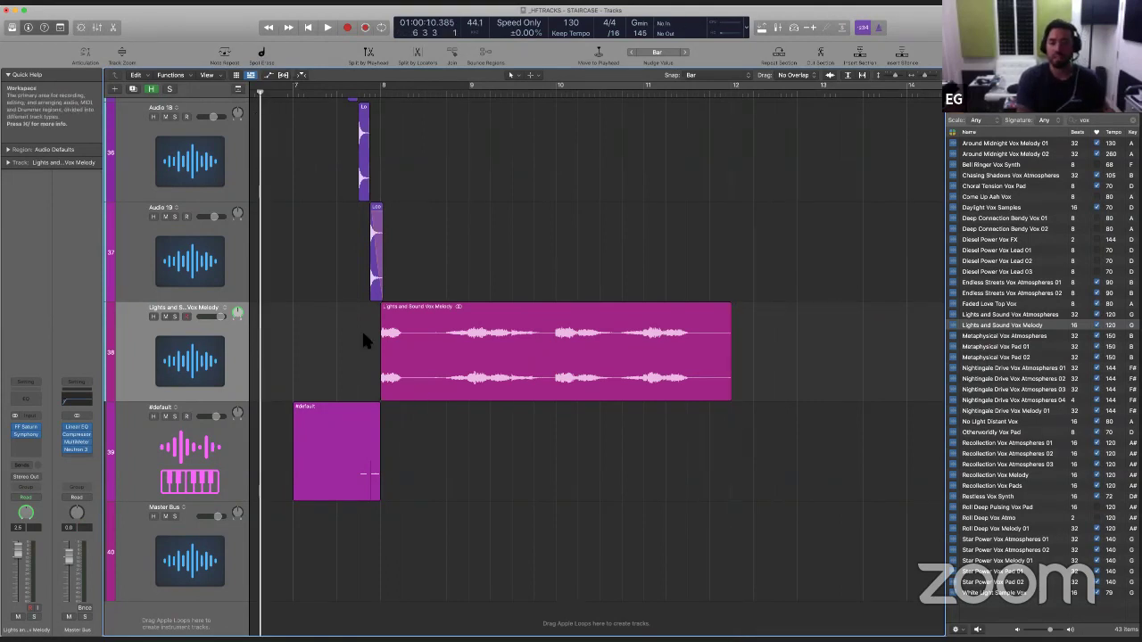
key("super+Up")
key("super+Up")
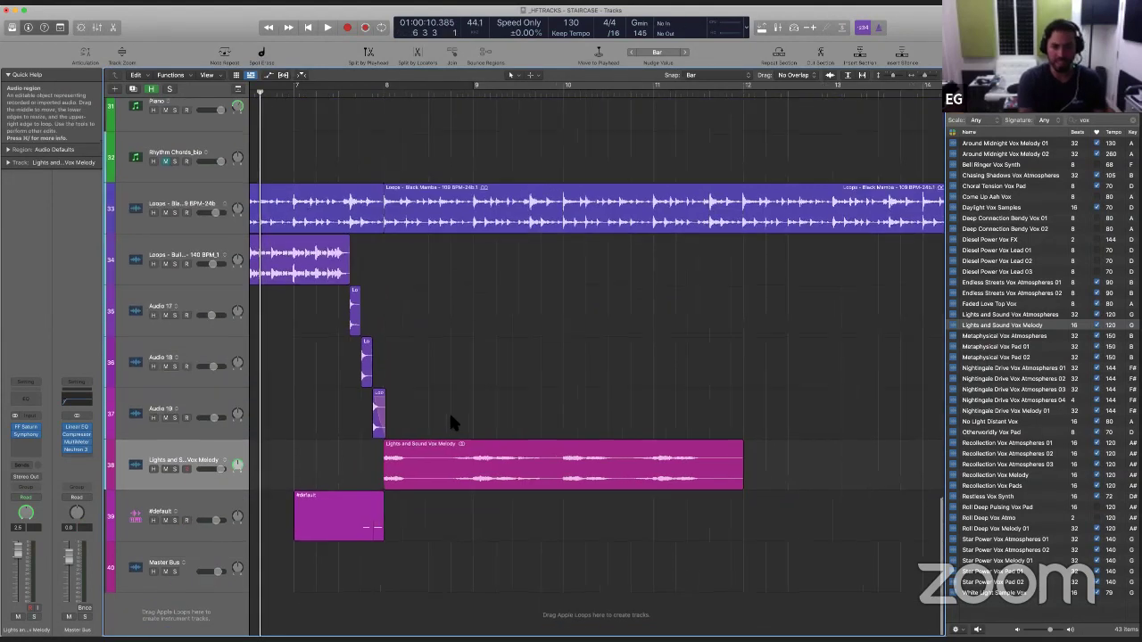
scroll(399, 453, "left", 3)
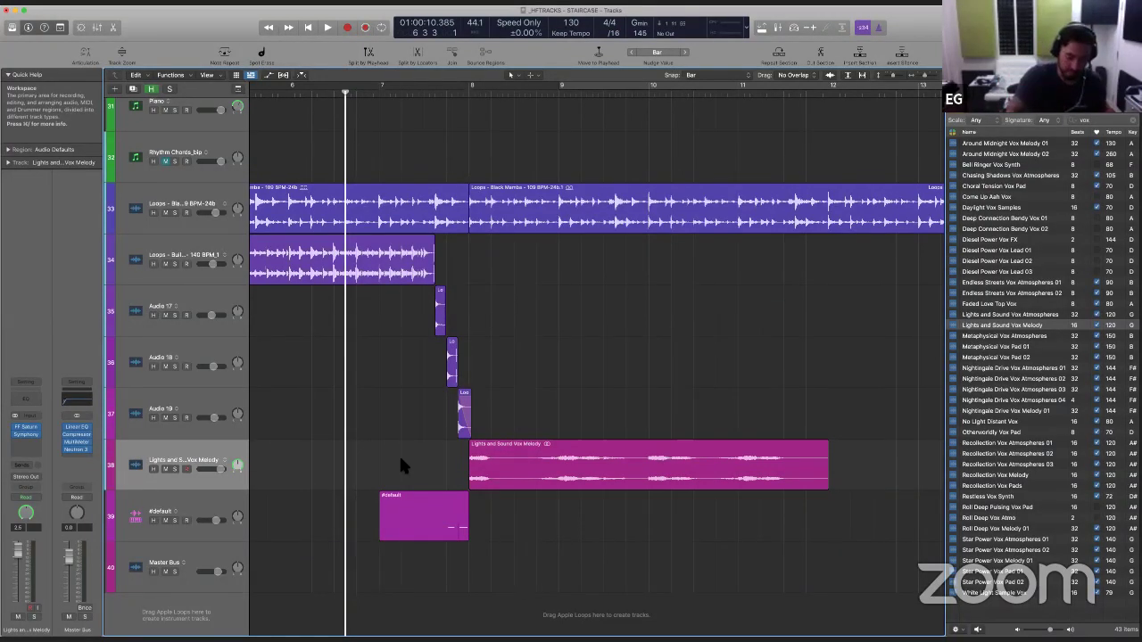
key("space")
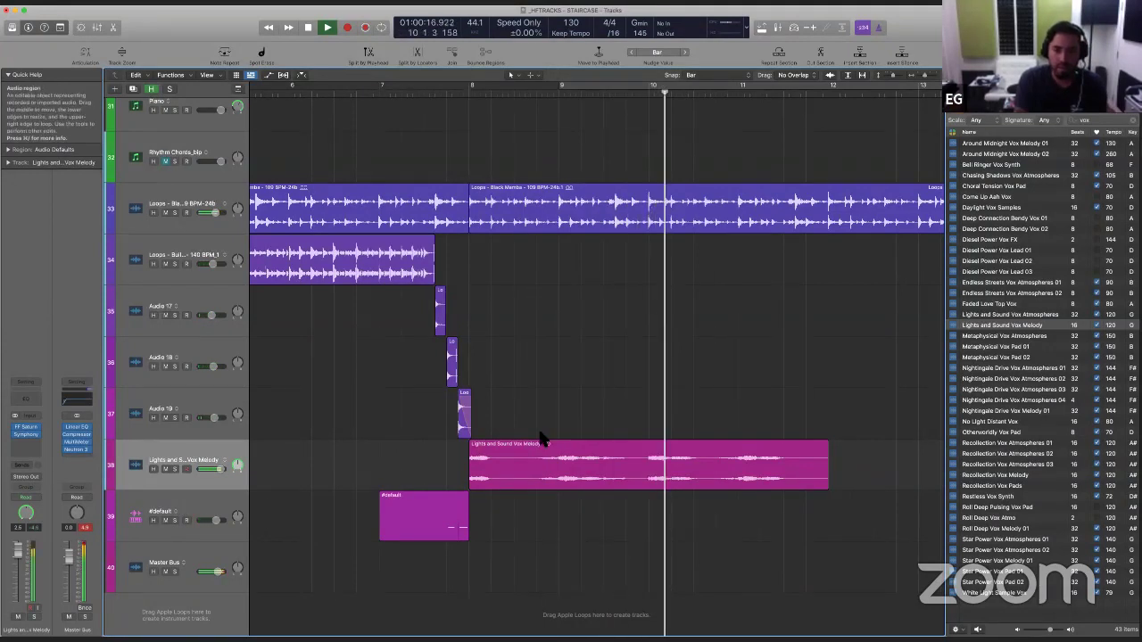
Step: Slice the consolidated vox melody from 9 3 to 9 4 with Division snapping and repeat that slice at 9 4
left_click_drag(540, 424, 680, 529)
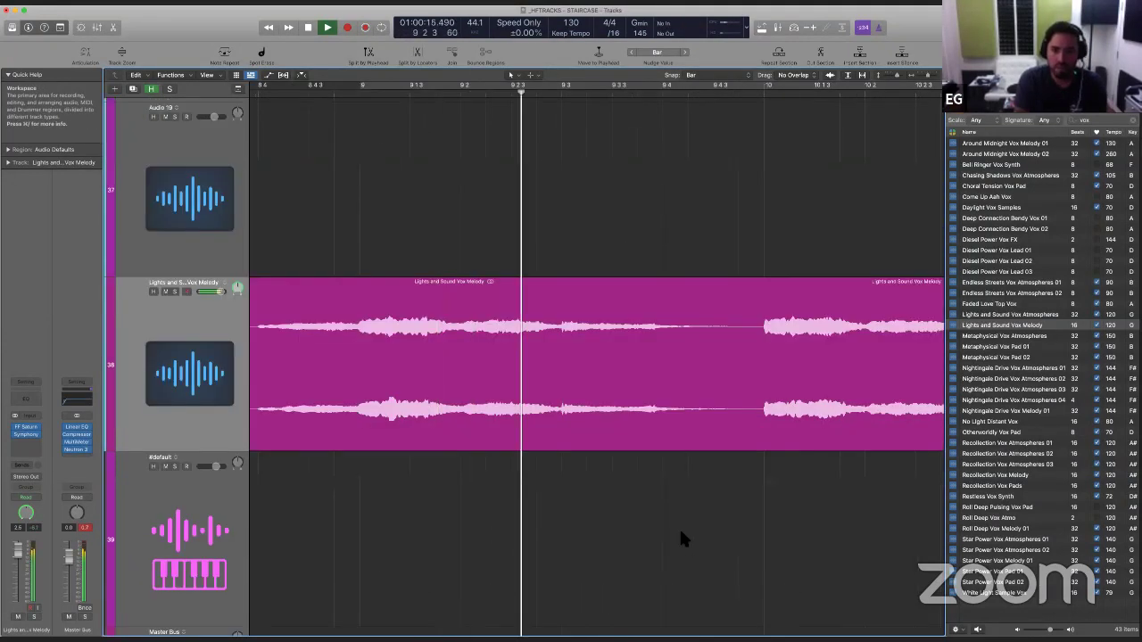
key("space")
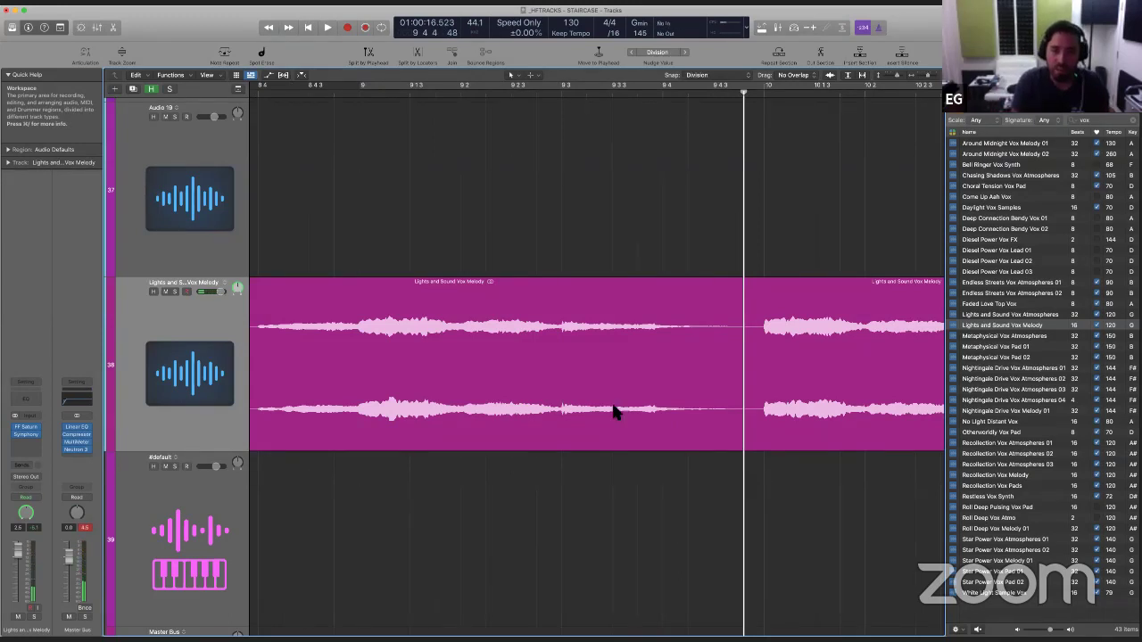
left_click_drag(563, 300, 671, 307)
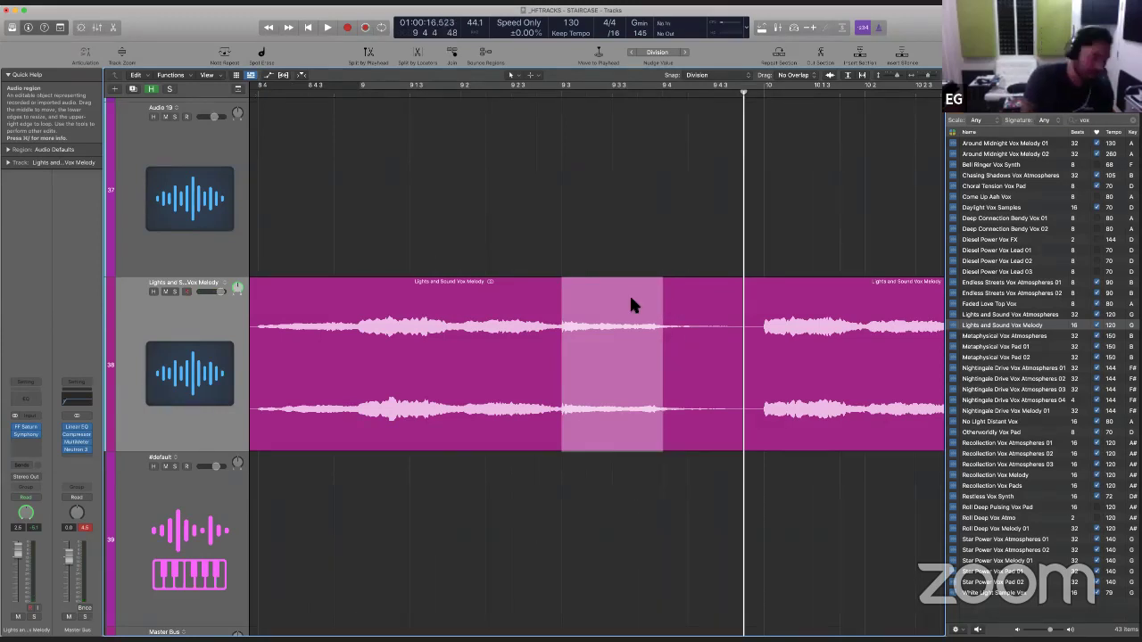
left_click(719, 77)
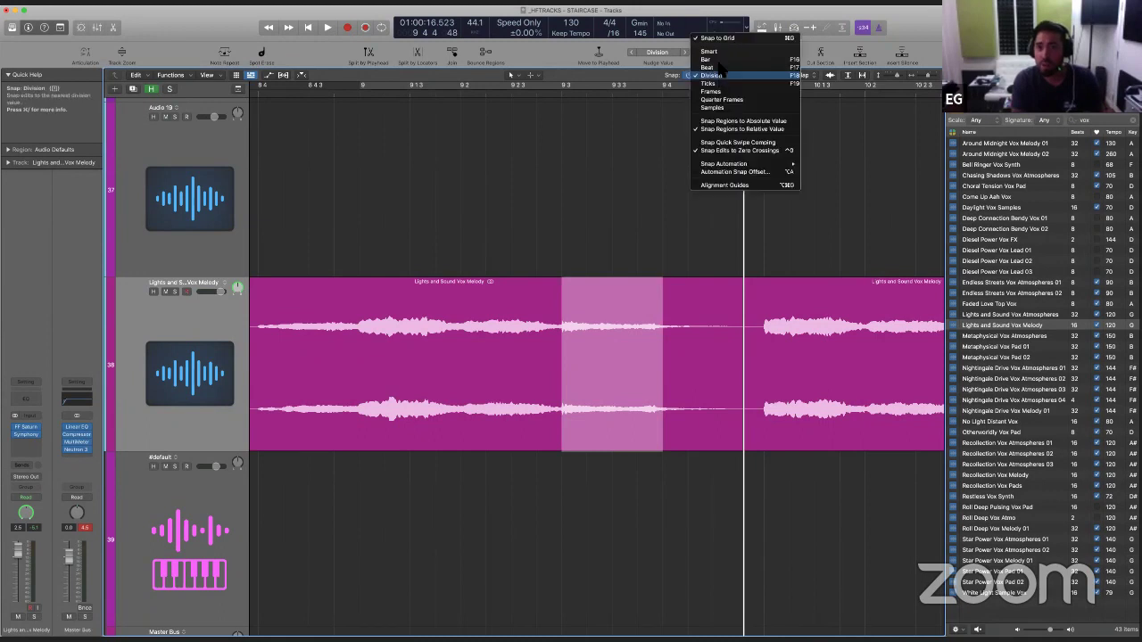
left_click(710, 75)
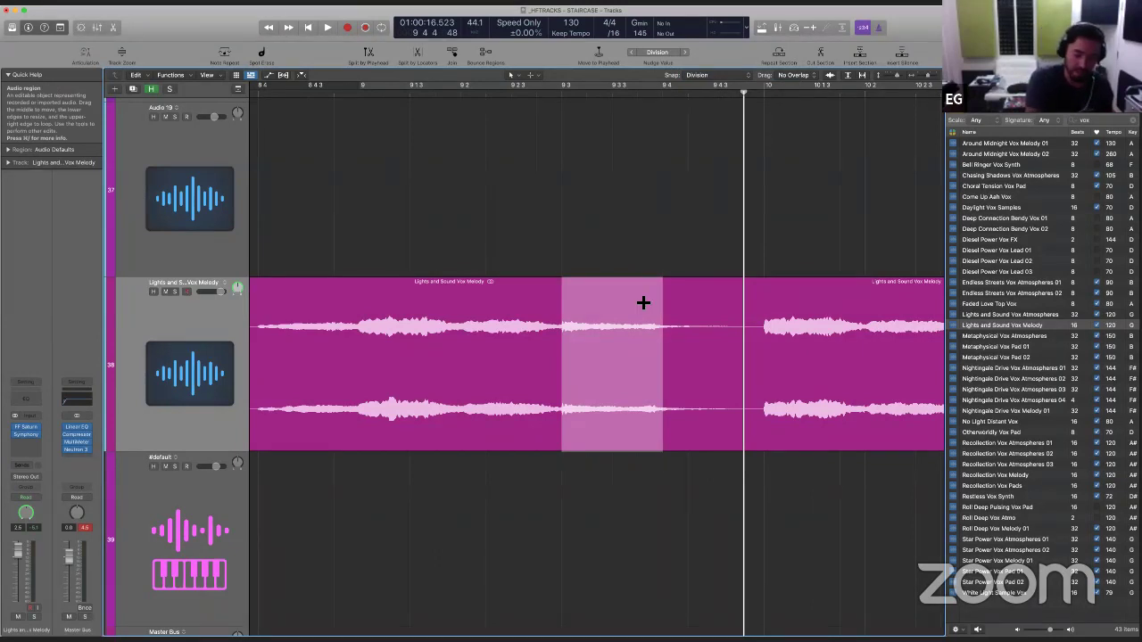
key("alt+super+a")
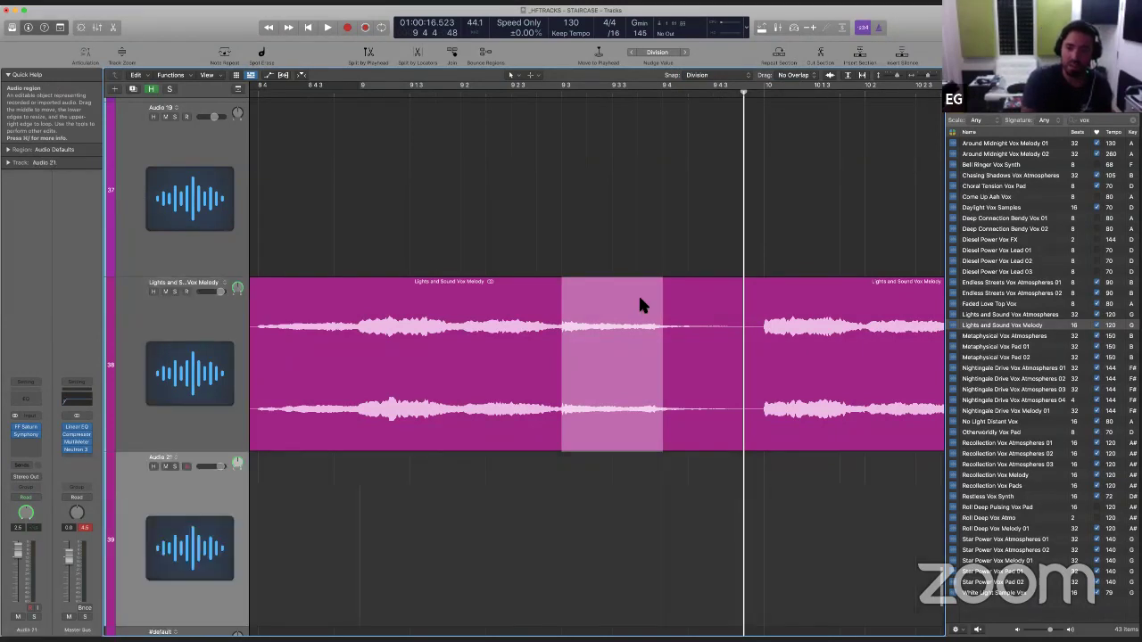
key("super+z")
left_click(638, 293)
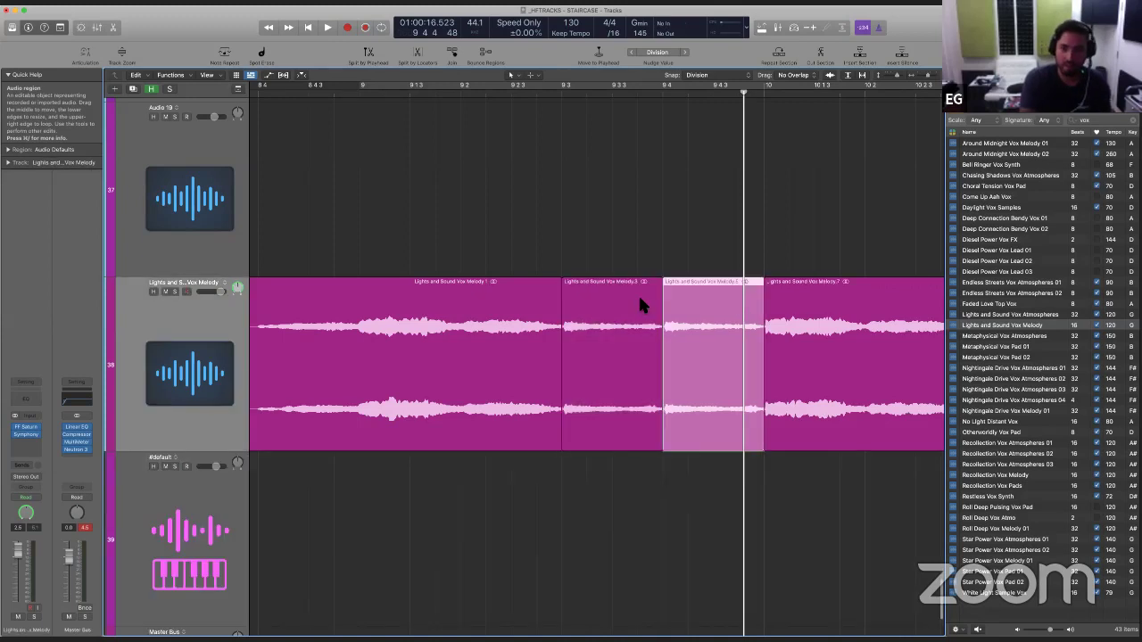
Step: Play the arrangement from around bar 9 to audition the repeated vox slice leading into bar 10
left_click(459, 239)
key("space")
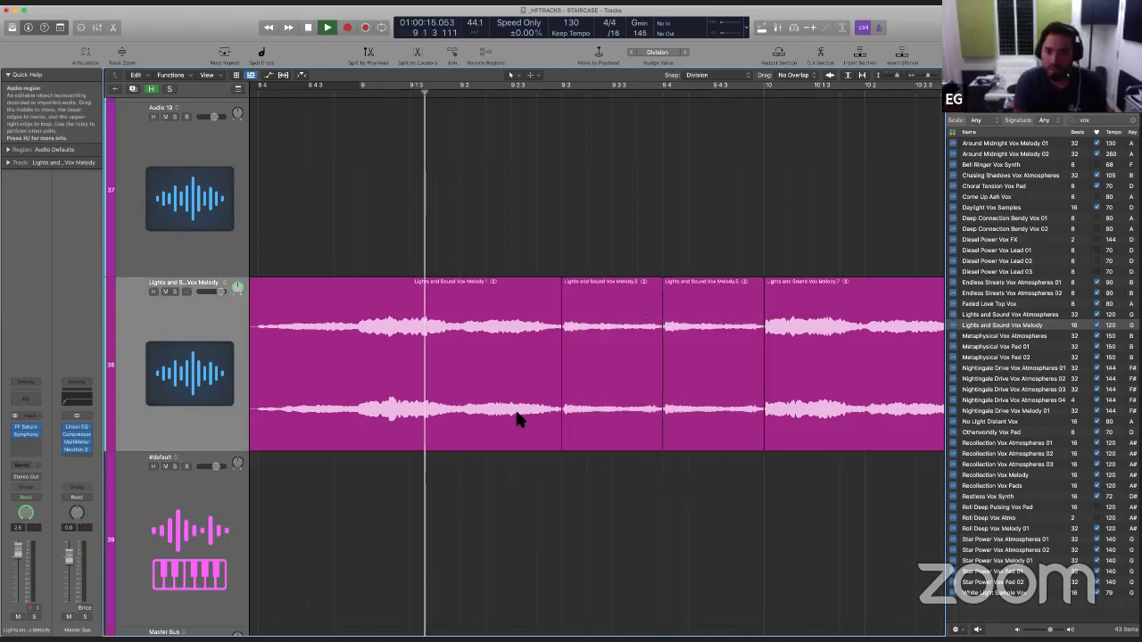
key("space")
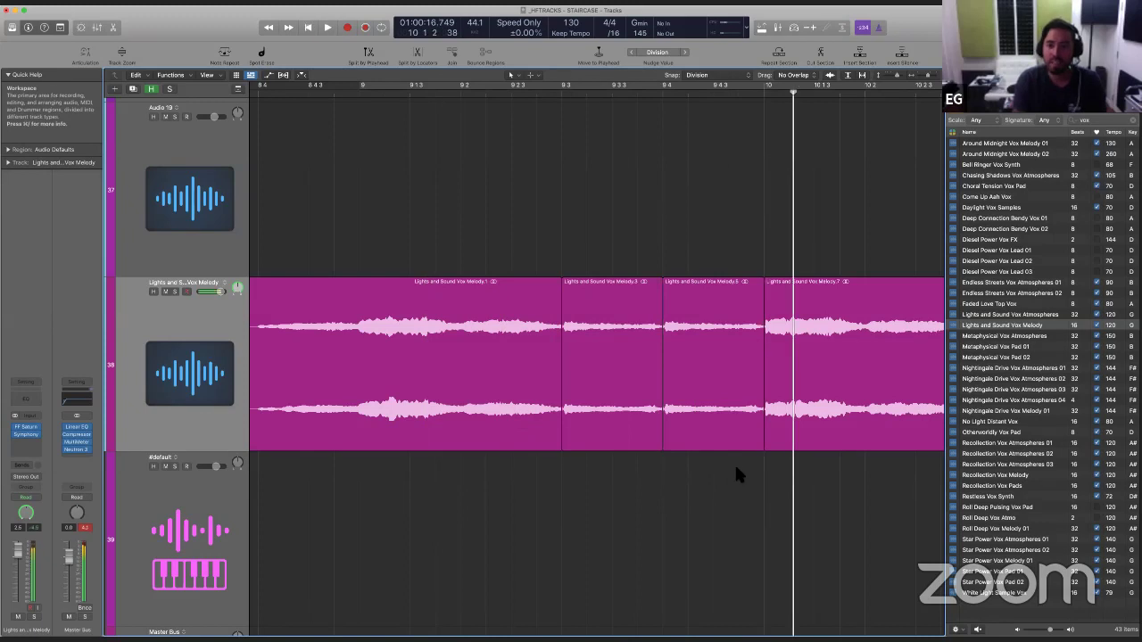
Step: Raise the region gain of the two vox slices between 9 3 and bar 10 and play them back
left_click_drag(724, 482, 632, 358)
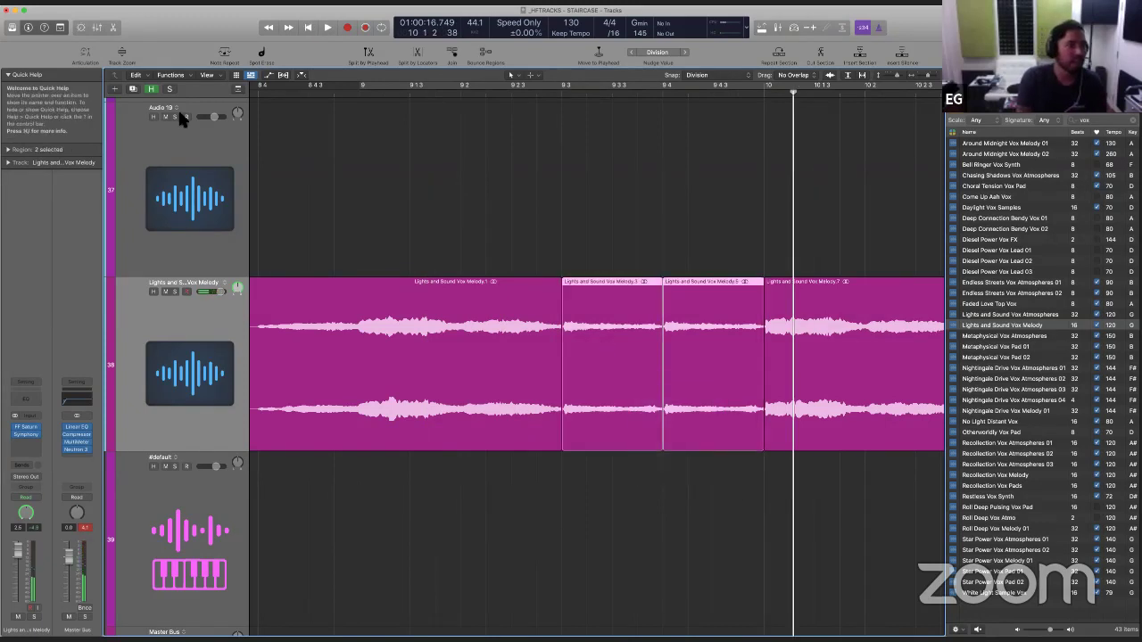
left_click(16, 150)
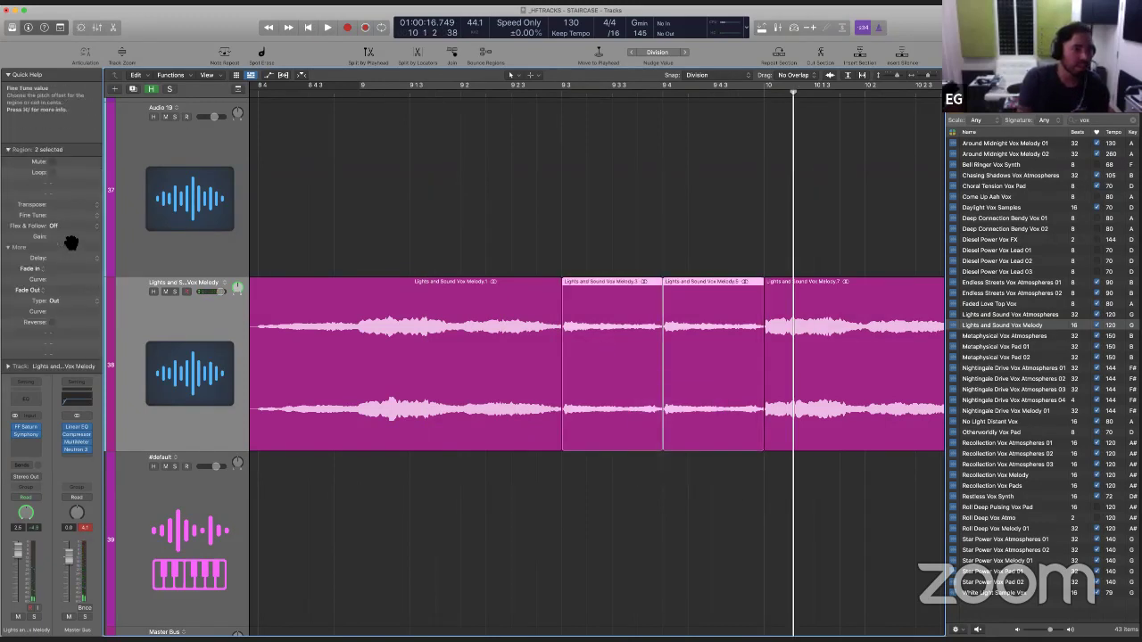
left_click(659, 501)
key("space")
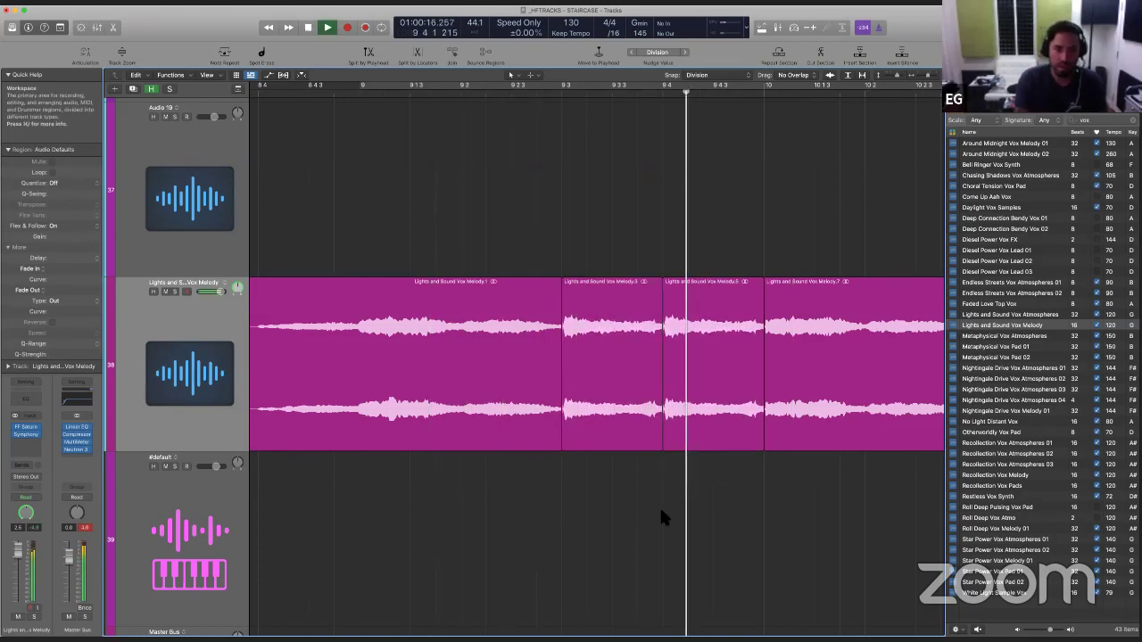
key("space")
Step: Set the gain of the two repeated vox slices to +4.5 dB and audition them from bar 9
left_click_drag(693, 512, 647, 406)
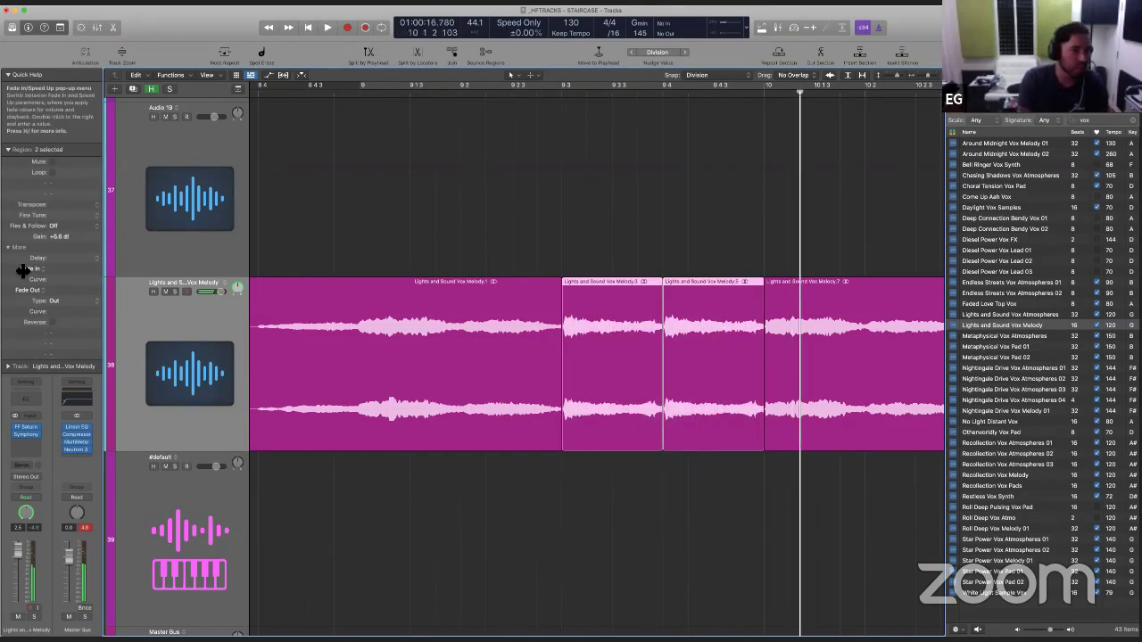
left_click_drag(63, 239, 67, 268)
key("space")
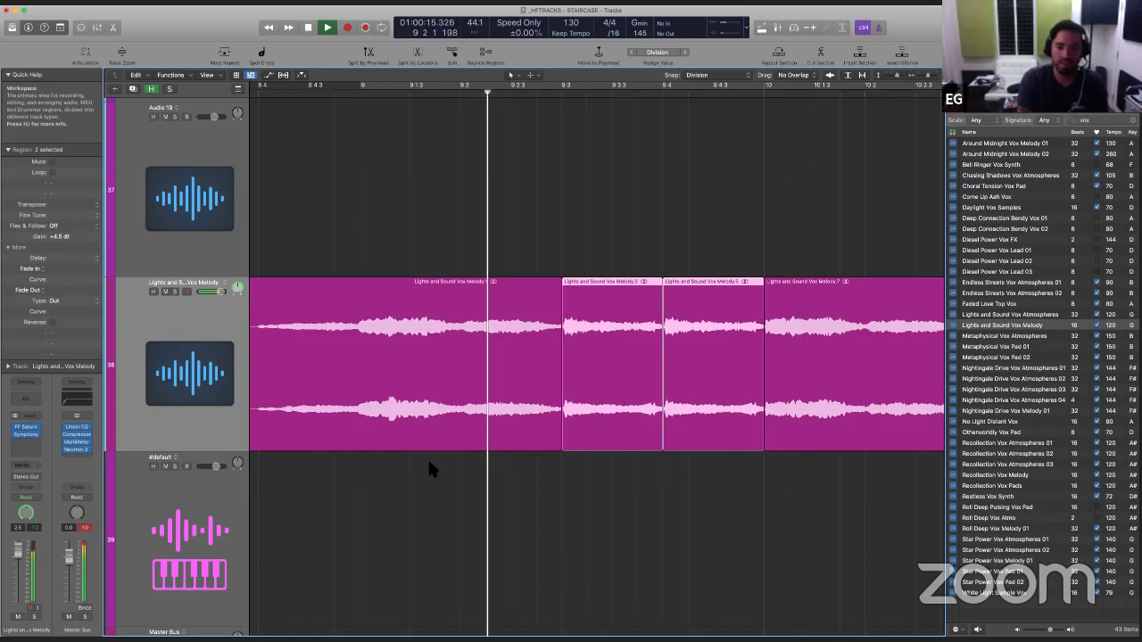
left_click(429, 465)
key("space")
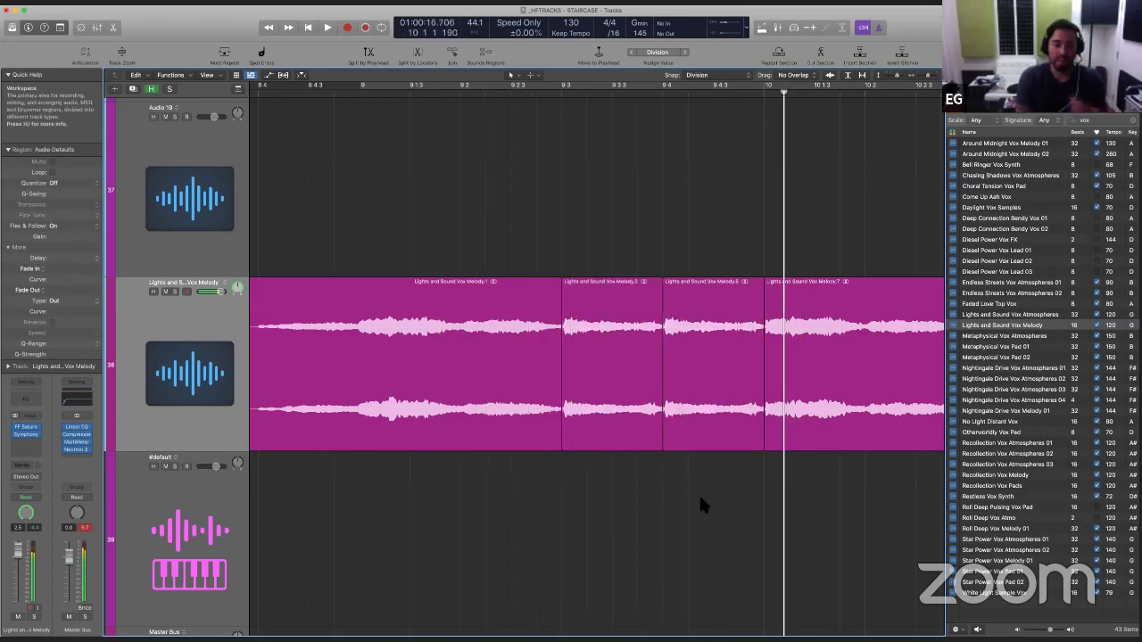
Step: Bounce the two vox slices in place to a new track, including the audio tail and muting the source regions
left_click(621, 401)
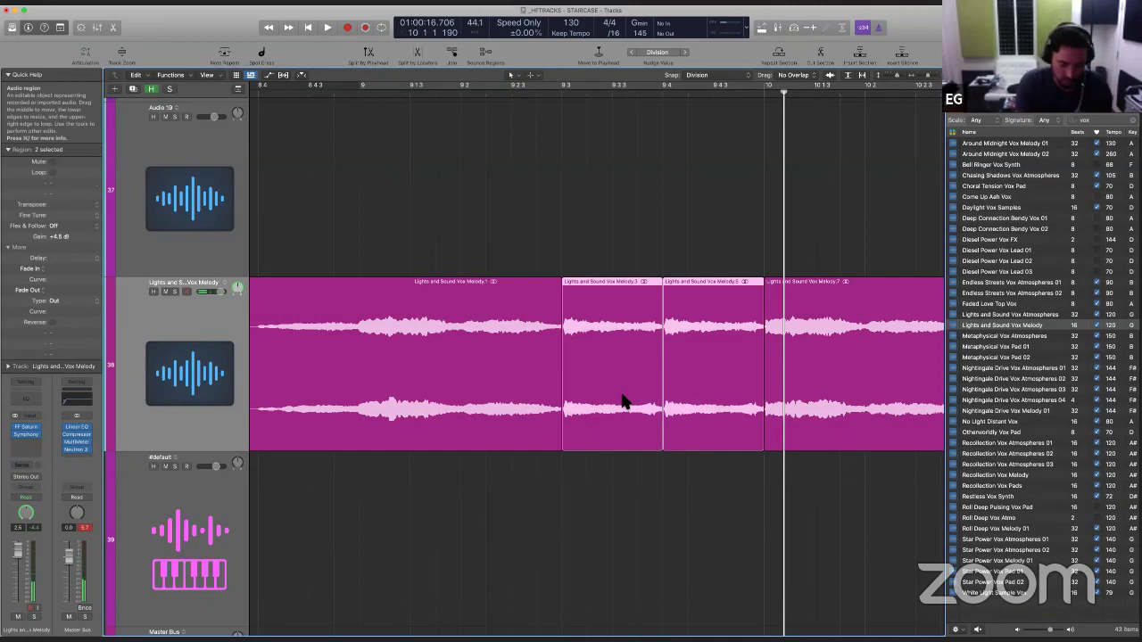
key("ctrl+b")
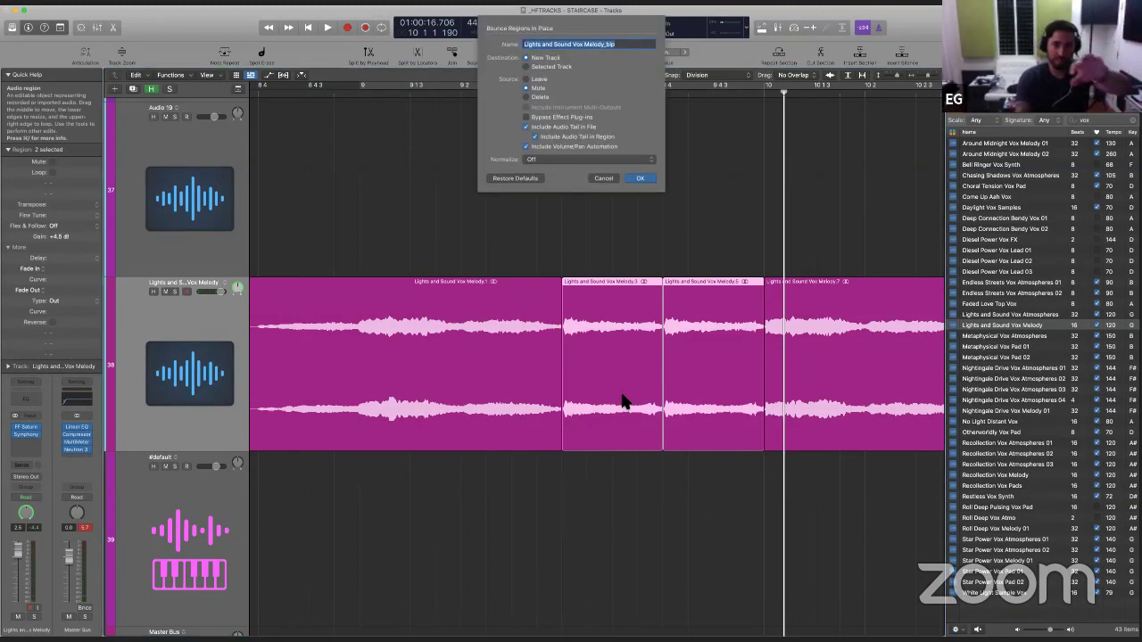
left_click(530, 90)
key("Return")
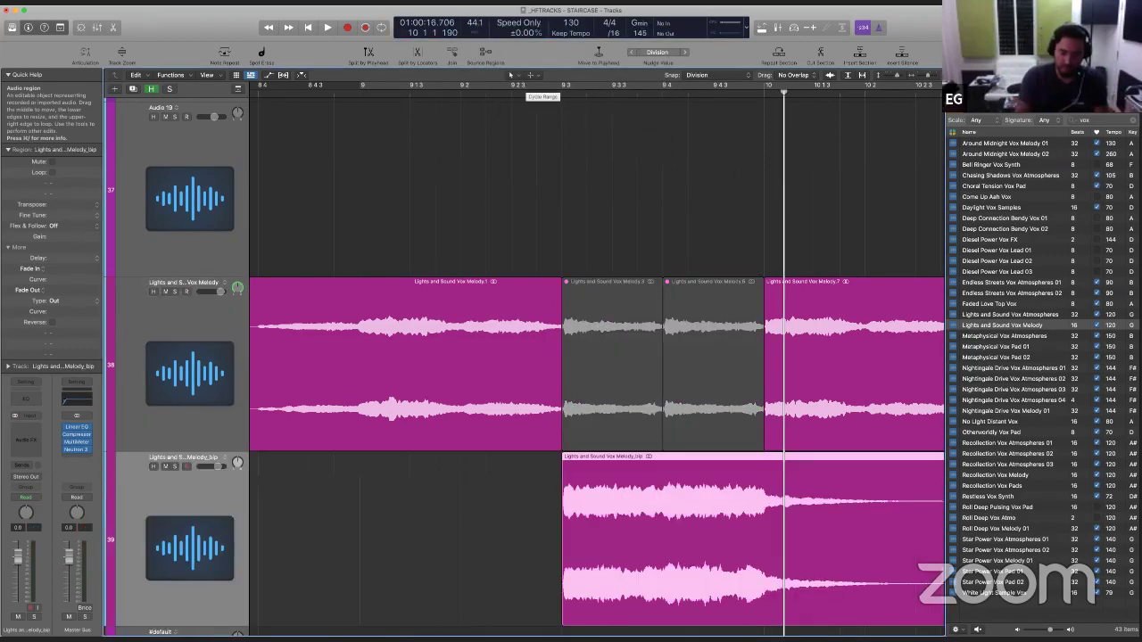
Step: Split the bounced vox region at bar 10 and delete the reverb tail after it
key("super+Left")
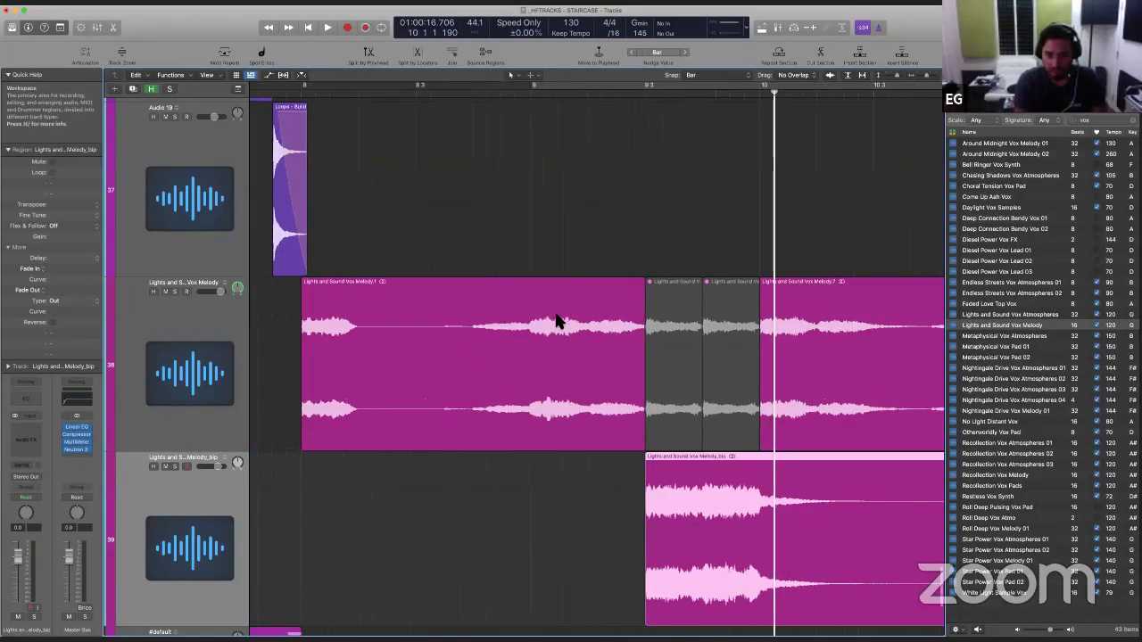
scroll(562, 357, "down", 3)
scroll(571, 397, "right", 3)
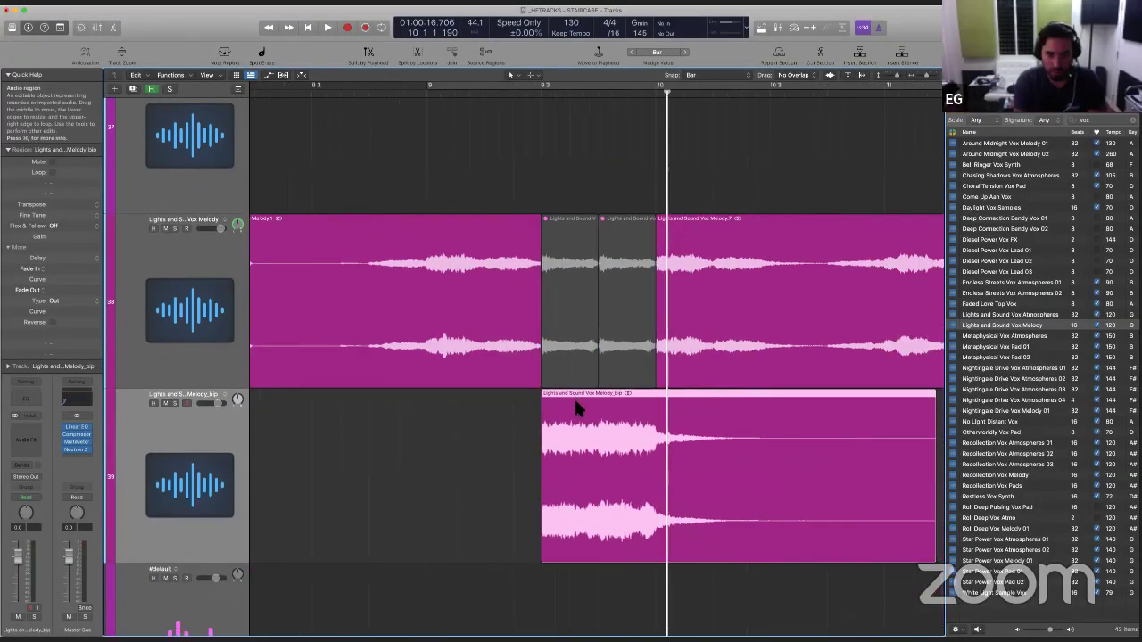
left_click(658, 404)
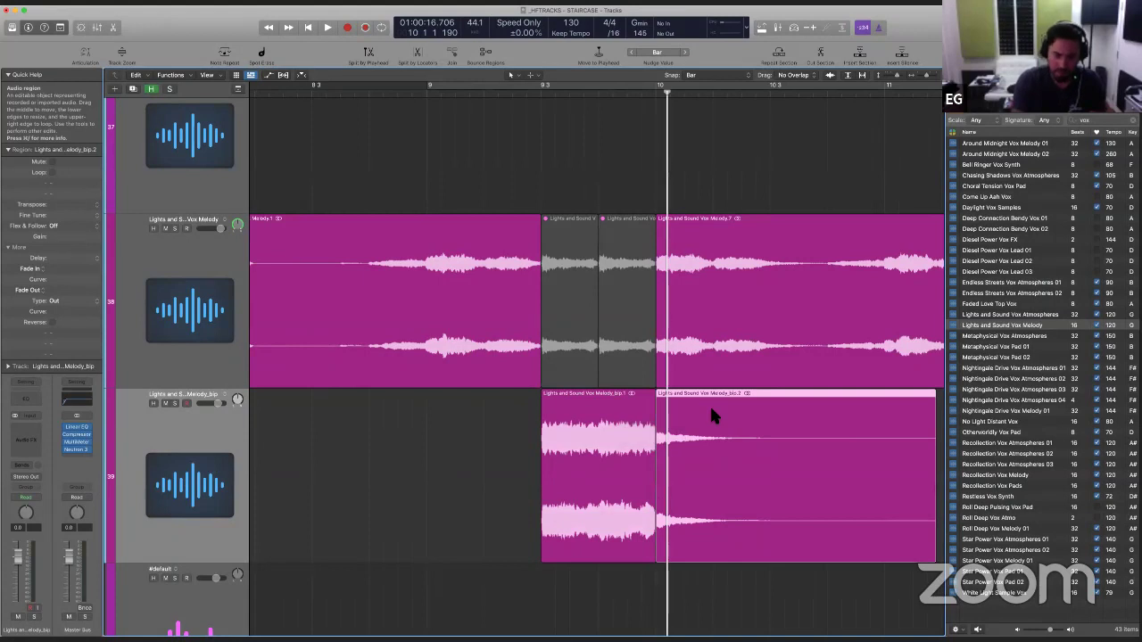
key("Delete")
Step: Adjust the bounced vox track's stereo pan and add a Channel EQ with a 158 Hz low cut, 4560 Hz high cut and +5.6 dB at 197 Hz
left_click(159, 464)
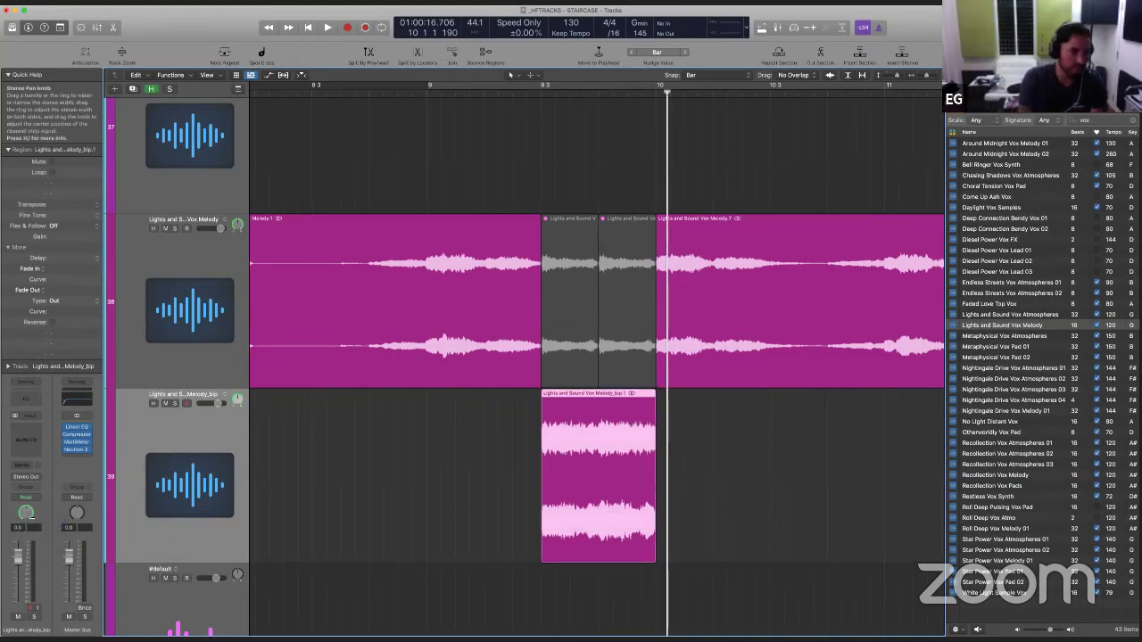
mouse_move(24, 523)
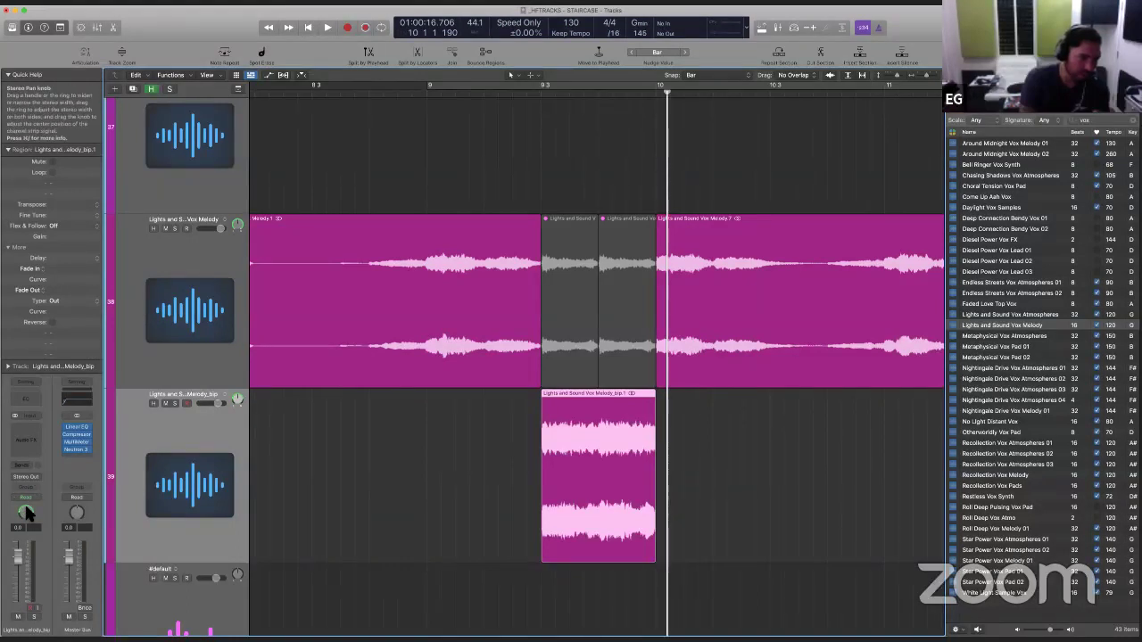
left_click(31, 396)
left_click_drag(383, 301, 588, 308)
left_click_drag(1080, 296, 870, 254)
left_click_drag(761, 277, 612, 246)
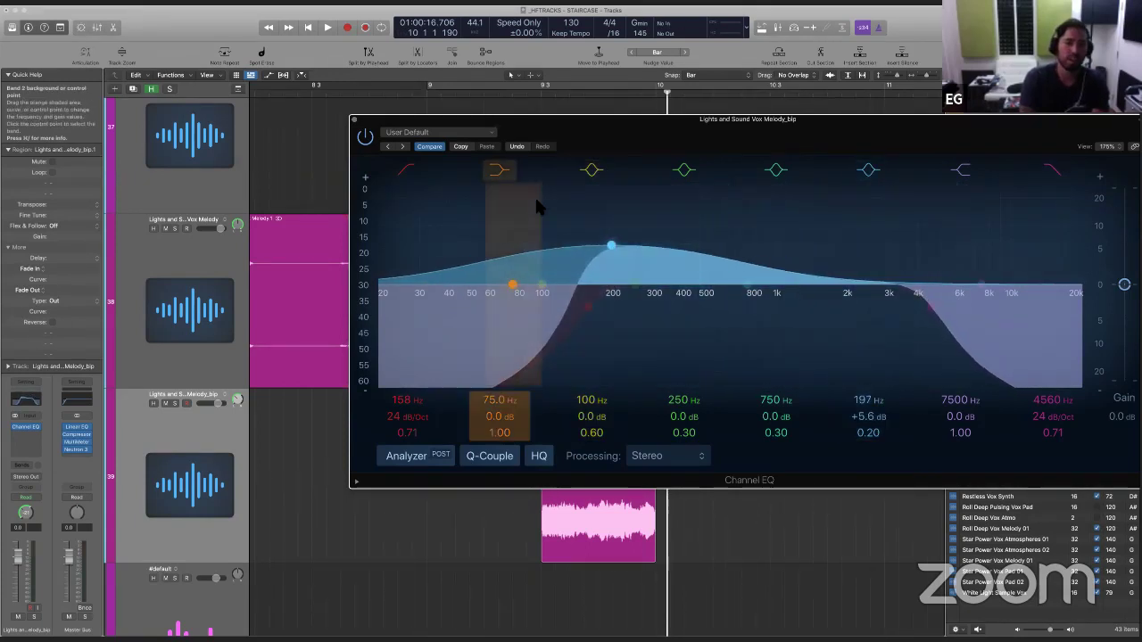
key("v")
Step: Play the arrangement from 8 3 to audition the equalized vox slice with the beat
left_click(326, 486)
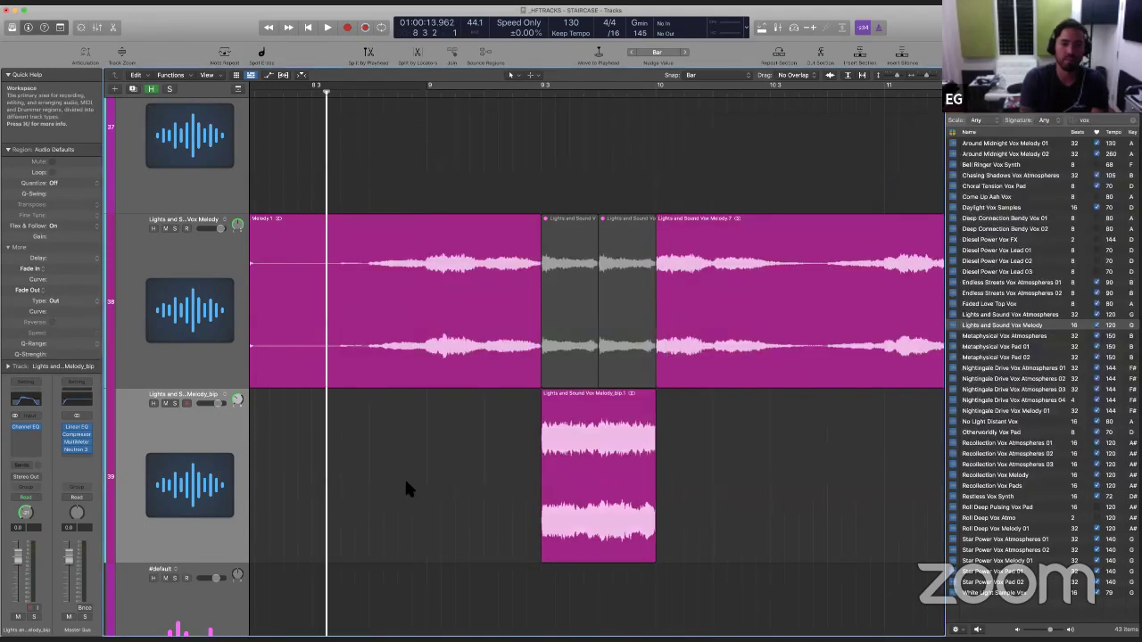
key("space")
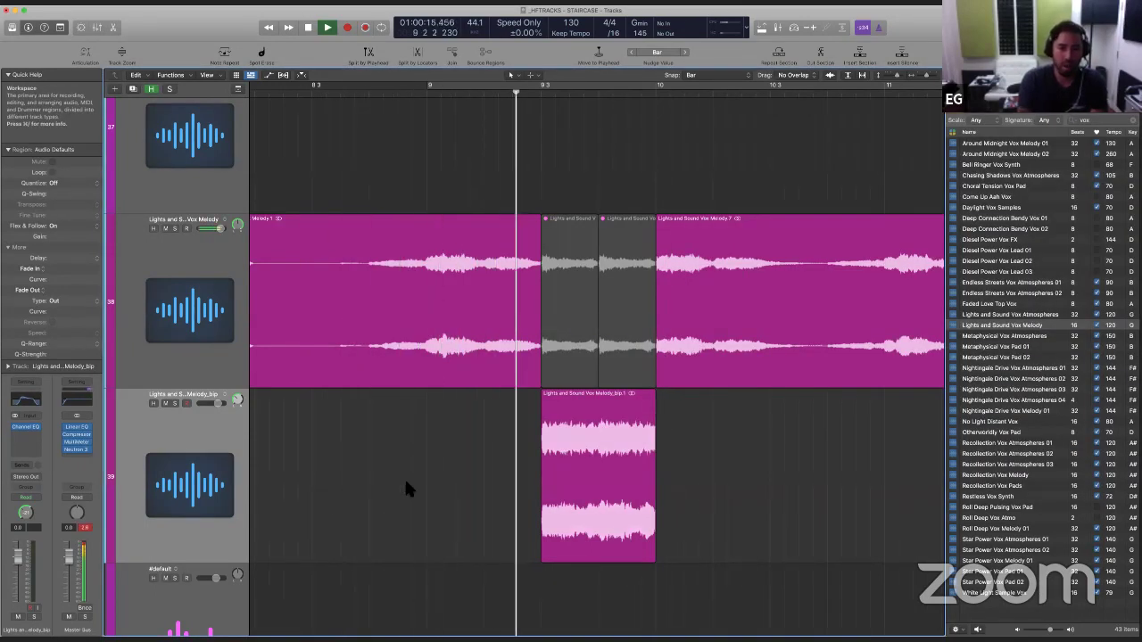
key("space")
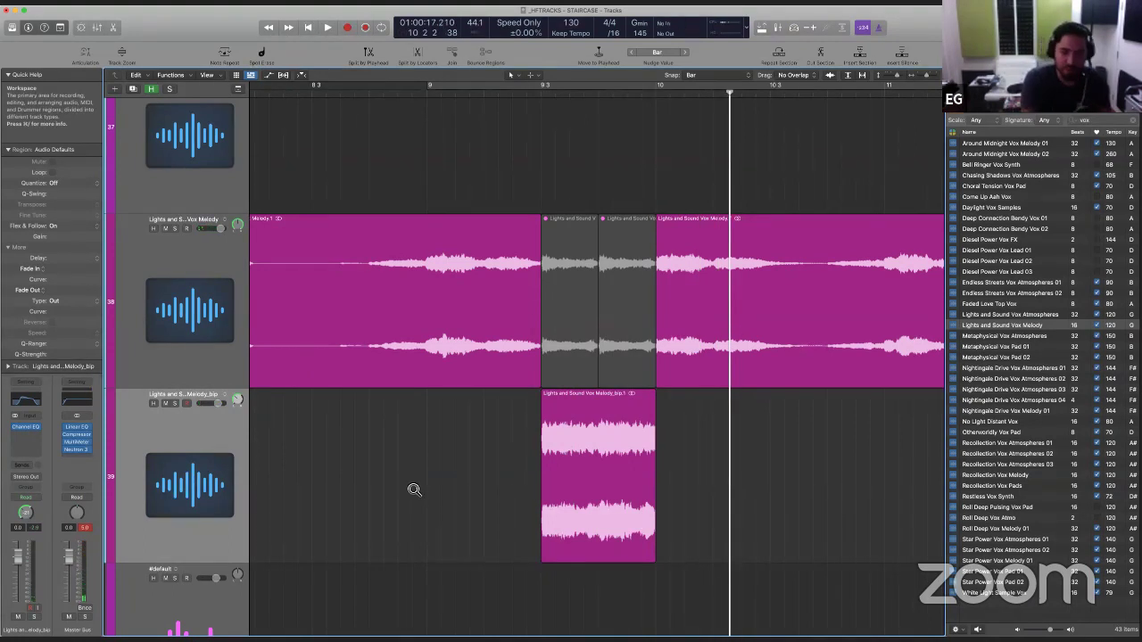
Step: Lower the bounced vox track's volume to -1.5 dB and play the arrangement from 8 4
key("super+Up")
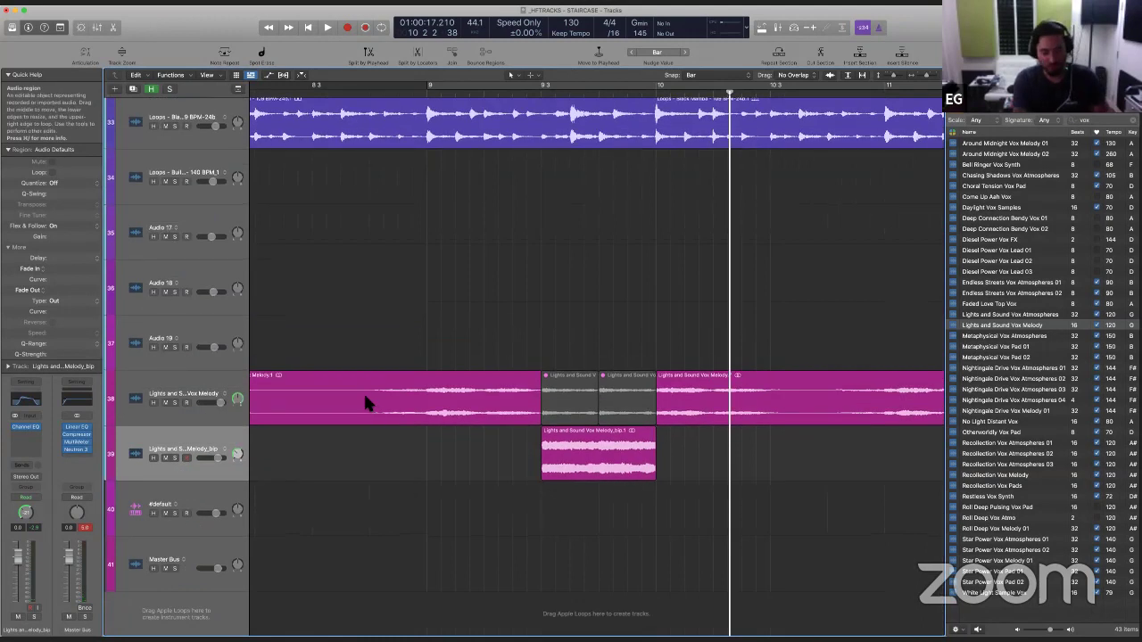
left_click(334, 360)
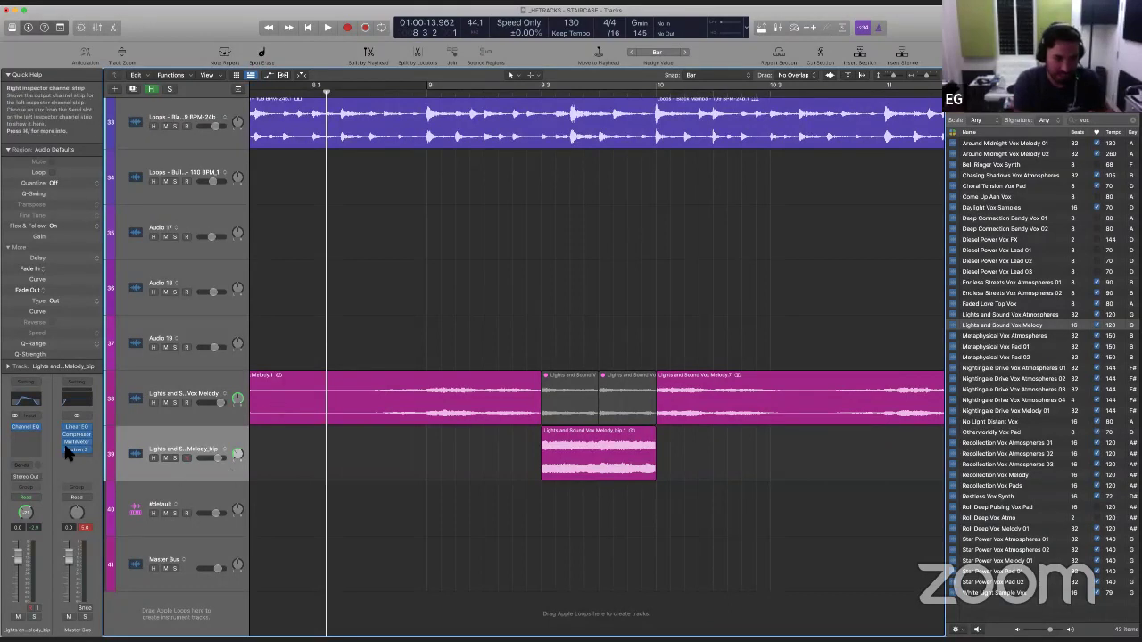
left_click(366, 449)
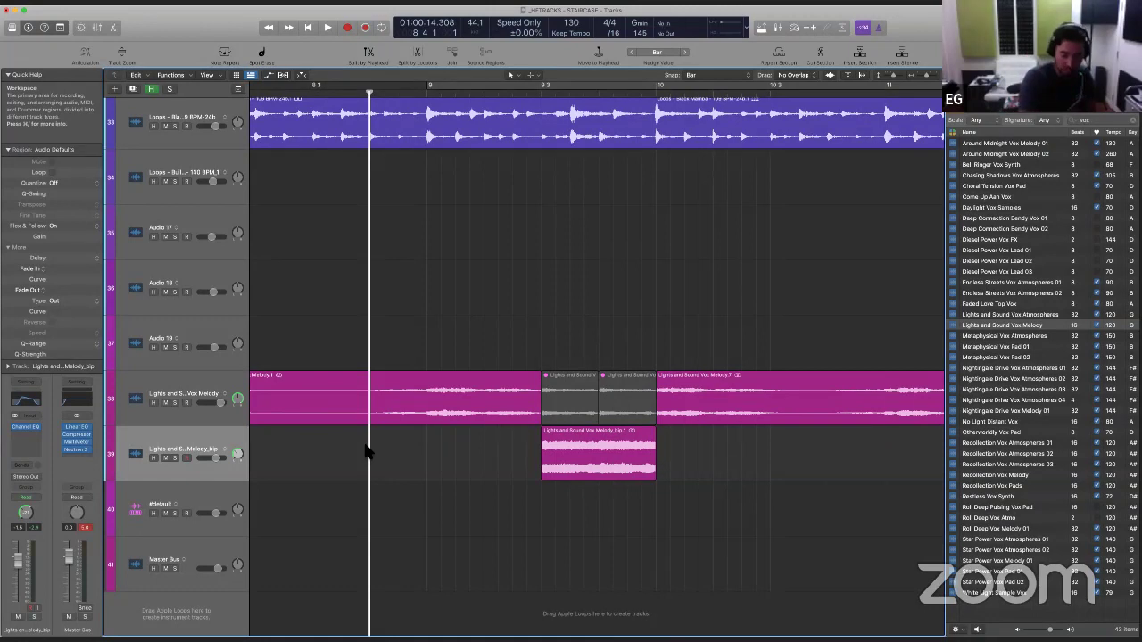
key("space")
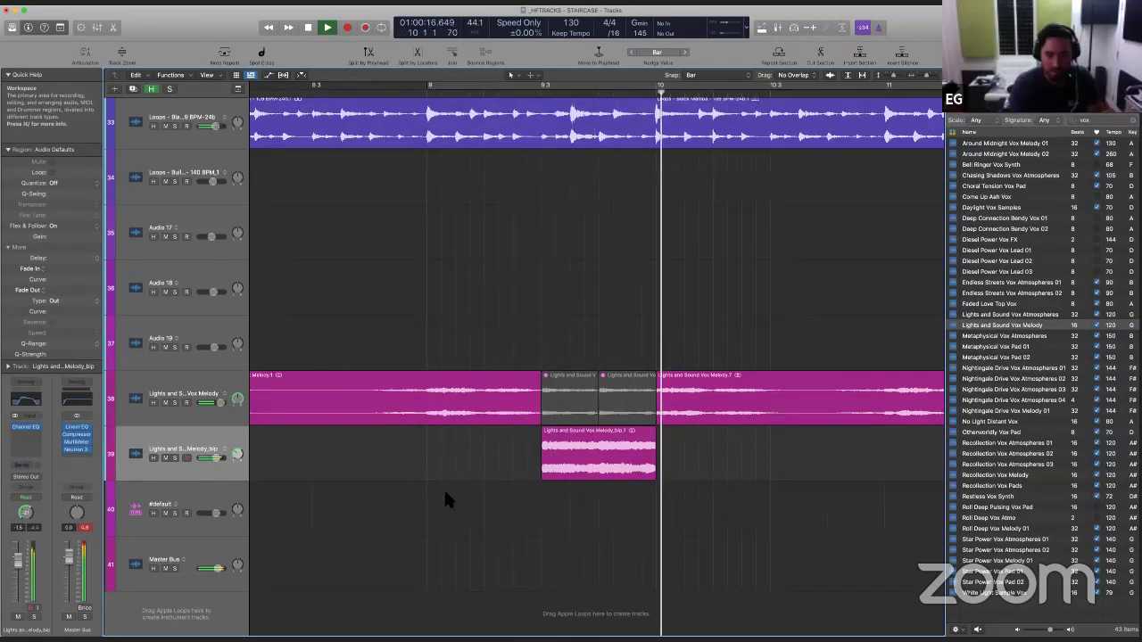
key("space")
Step: Set the overall gain of the bounced vox track's Channel EQ to -3.0 dB and start playback
left_click(562, 468)
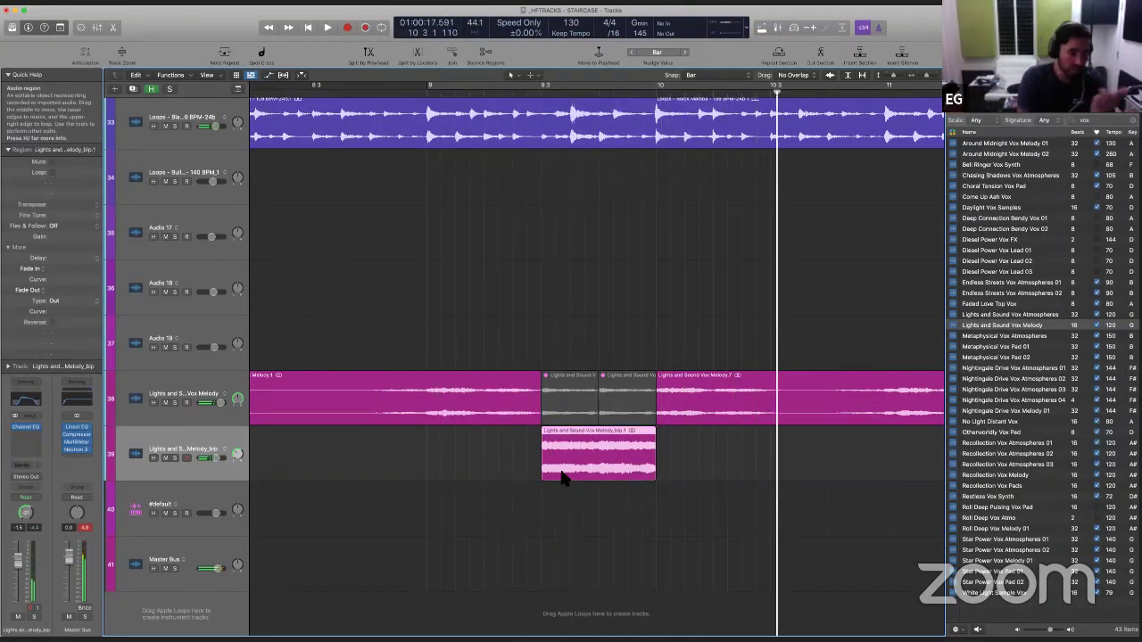
left_click(30, 430)
left_click_drag(638, 113, 587, 94)
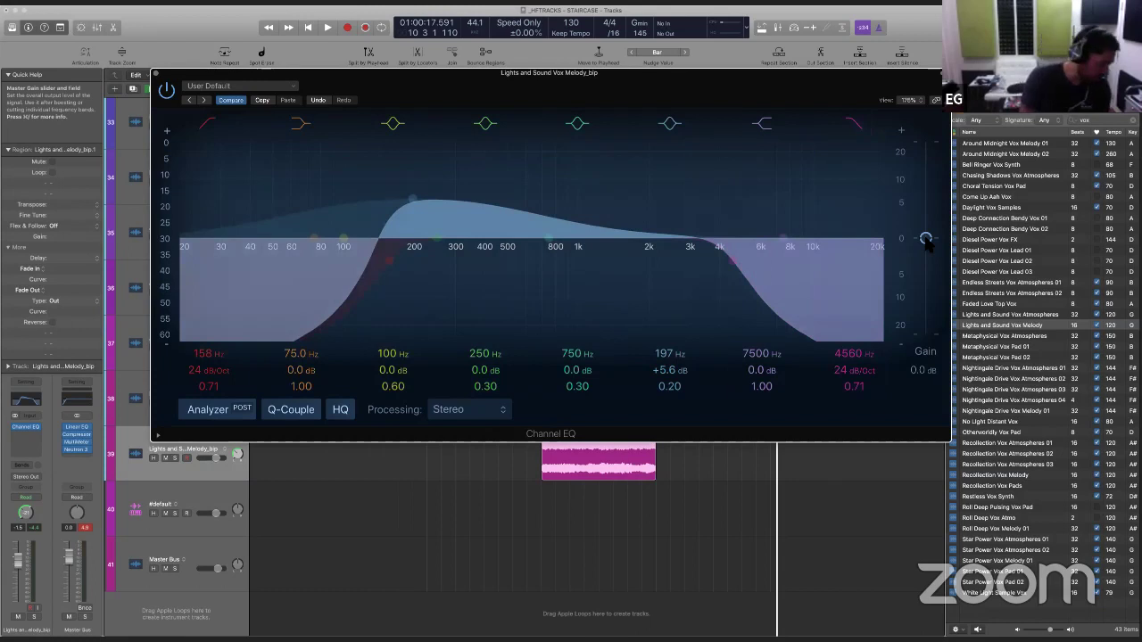
left_click_drag(926, 239, 926, 253)
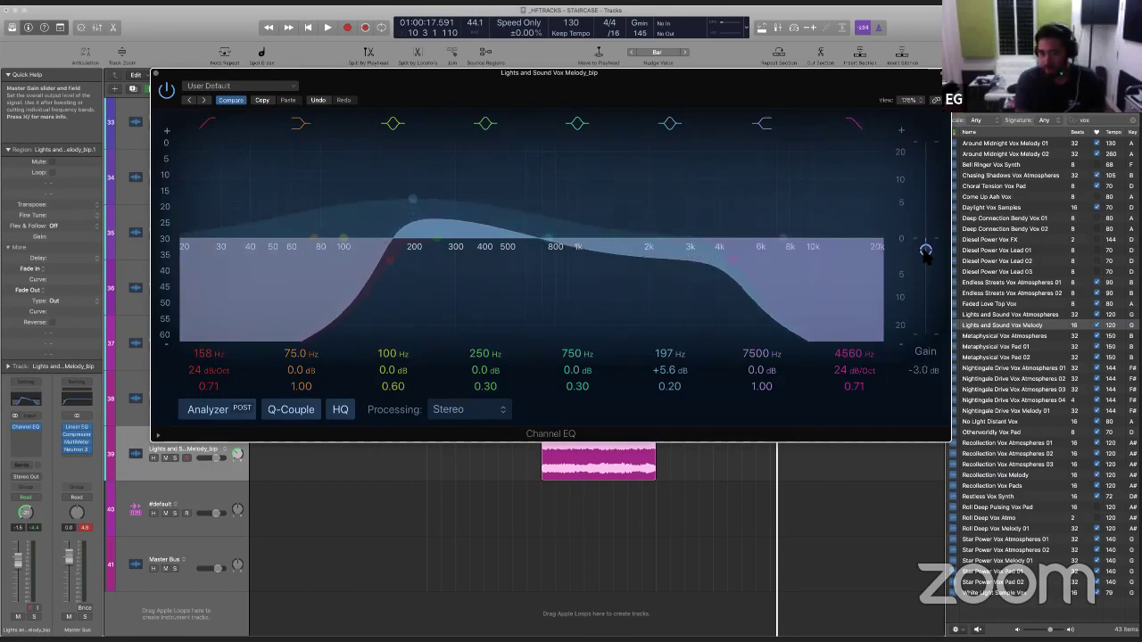
key("space")
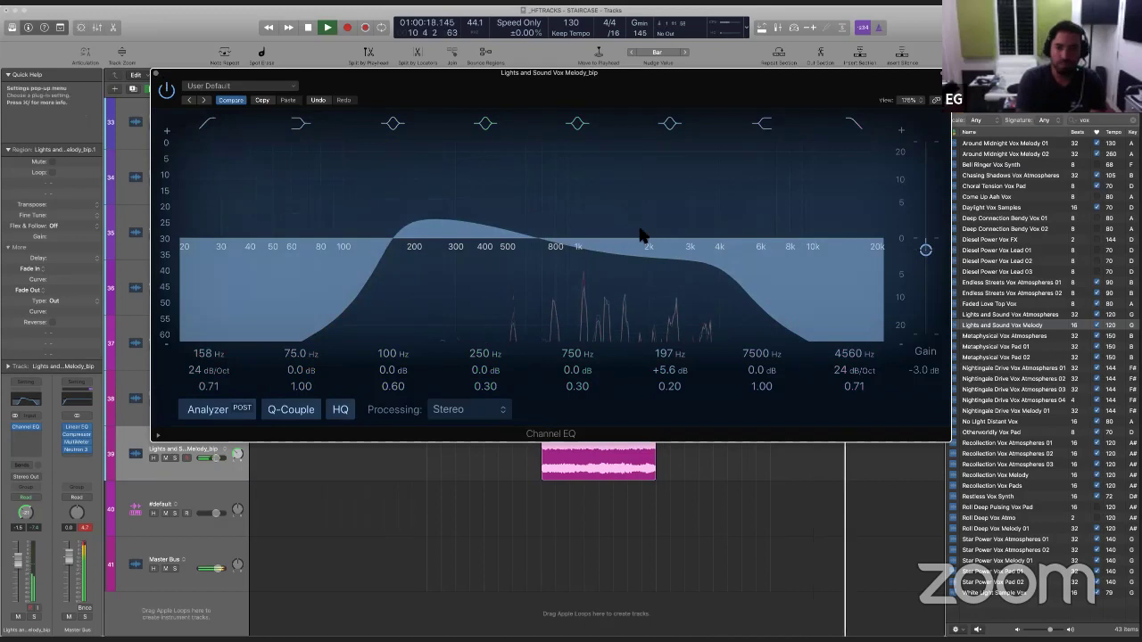
Step: Stop playback, close the Channel EQ and play the arrangement from just before bar 8 to audition the processed vox slice
key("space")
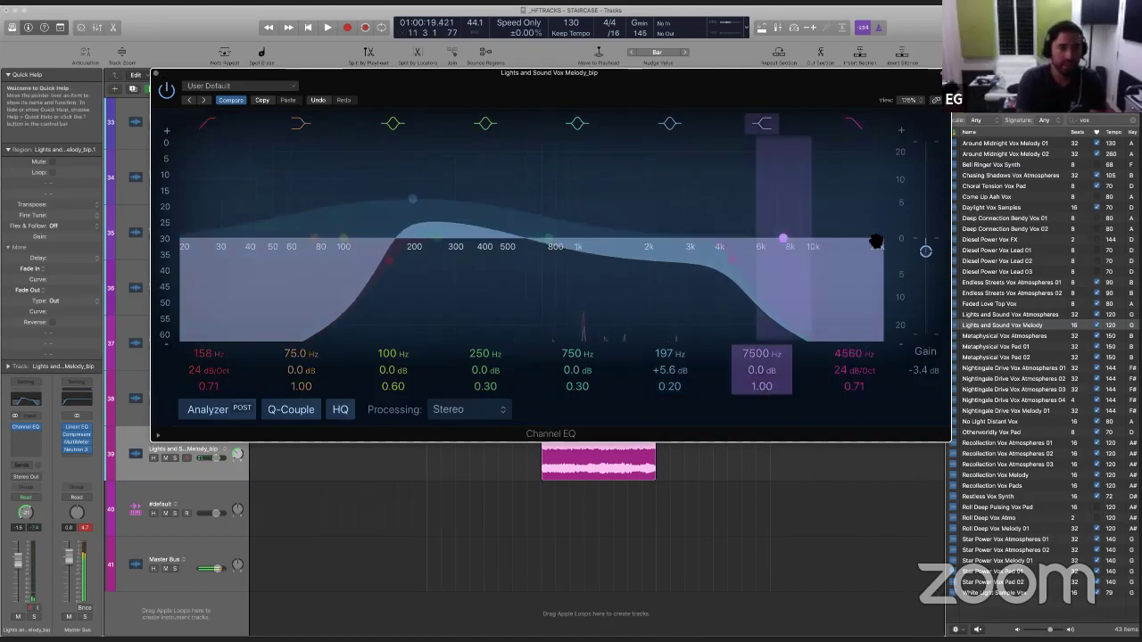
key("super+w")
key("super+Left")
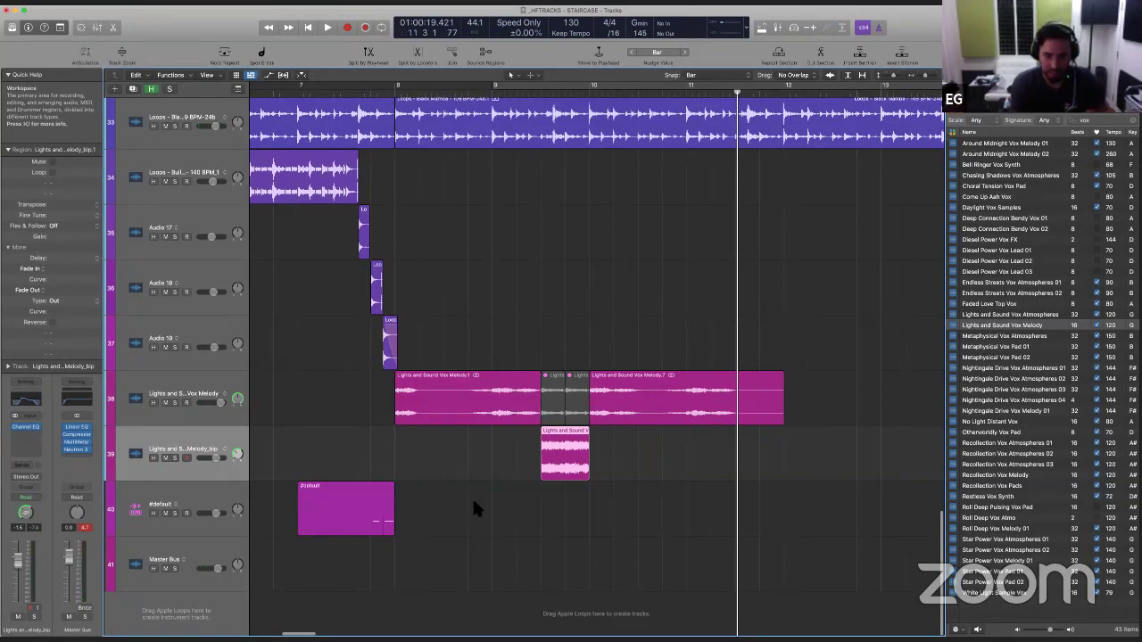
left_click(327, 402)
key("space")
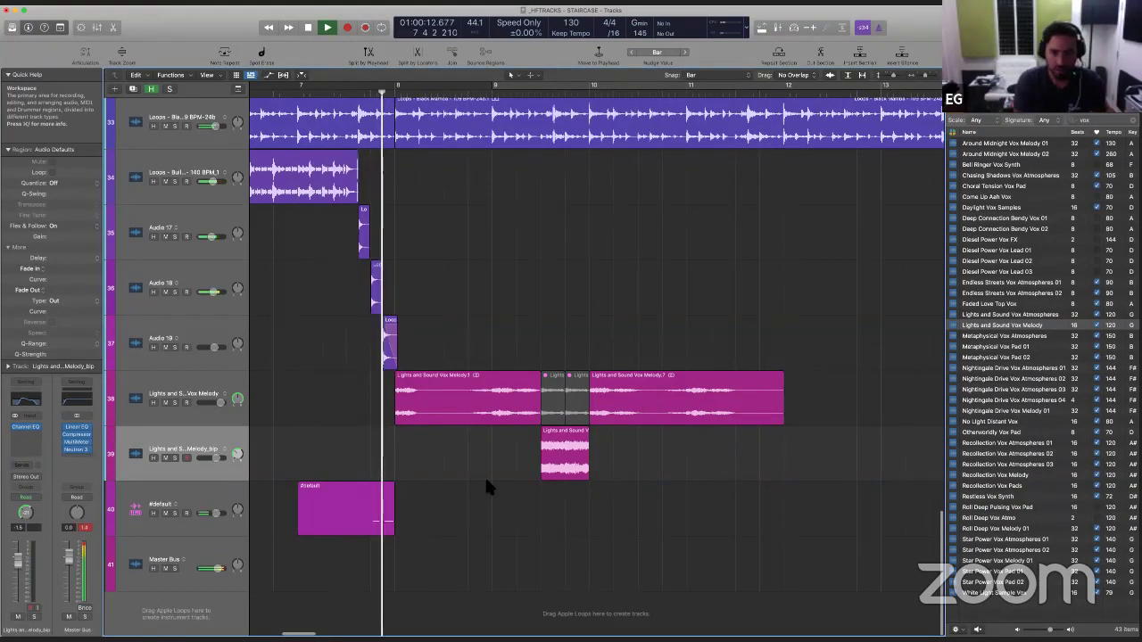
key("z")
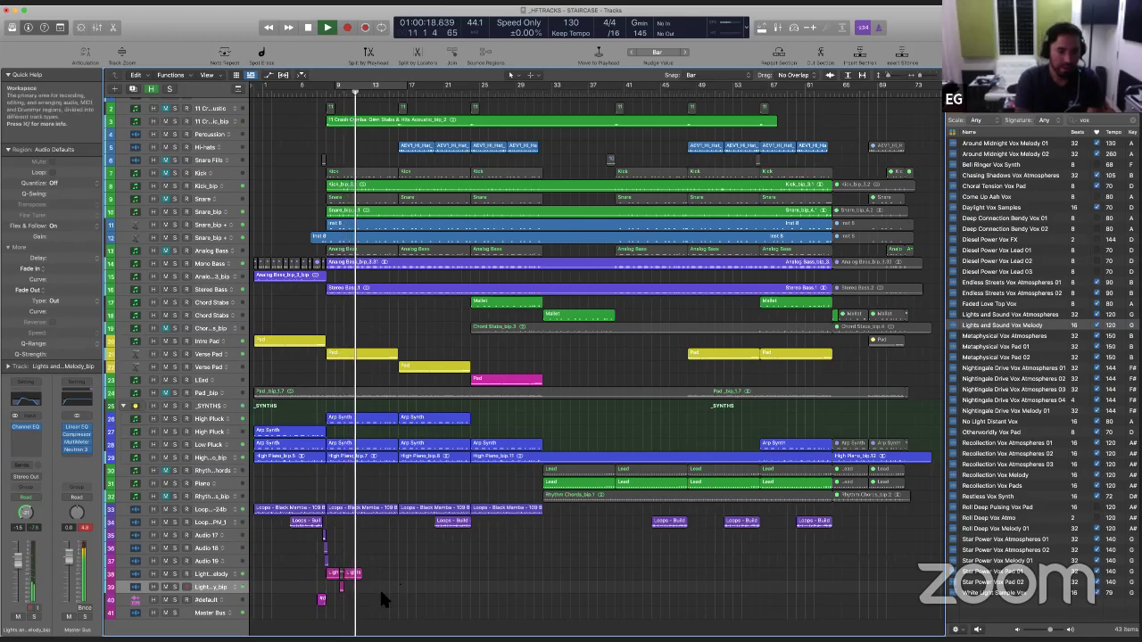
key("space")
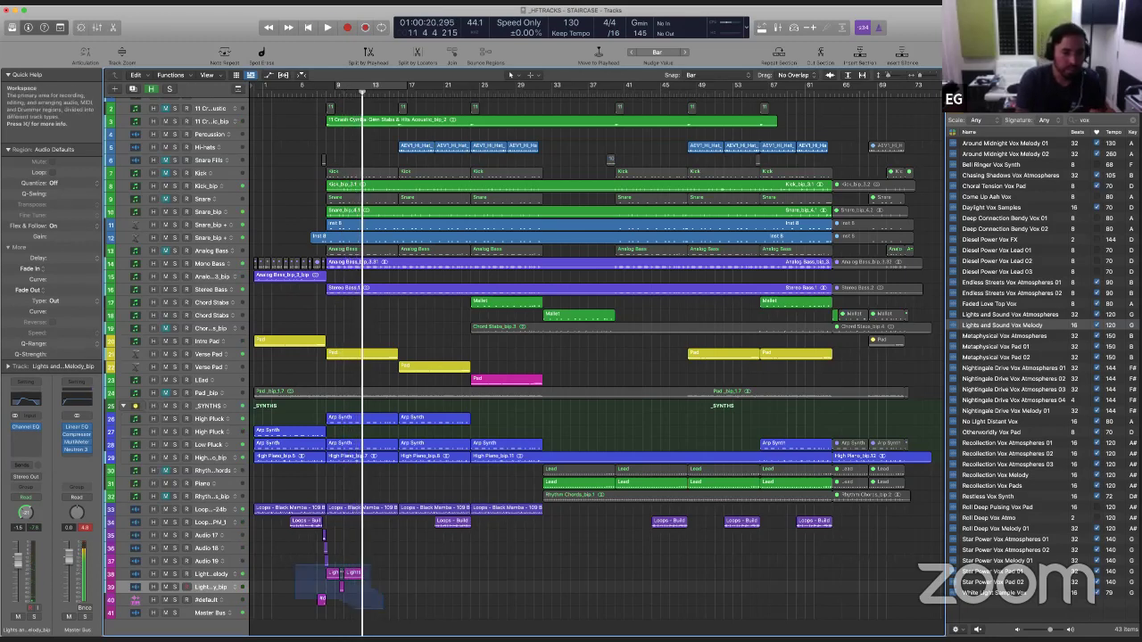
Step: Play the last vox melody region twice from 10 2 to hear its phrase around bar 11
left_click_drag(297, 565, 402, 621, "ctrl+alt")
key("z")
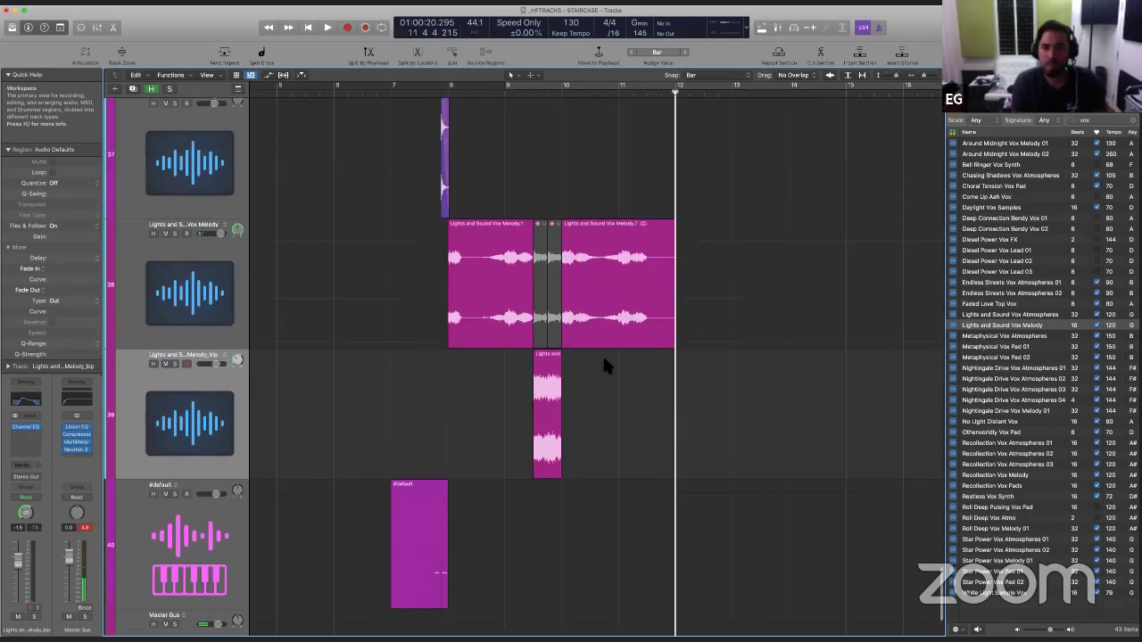
left_click(481, 98)
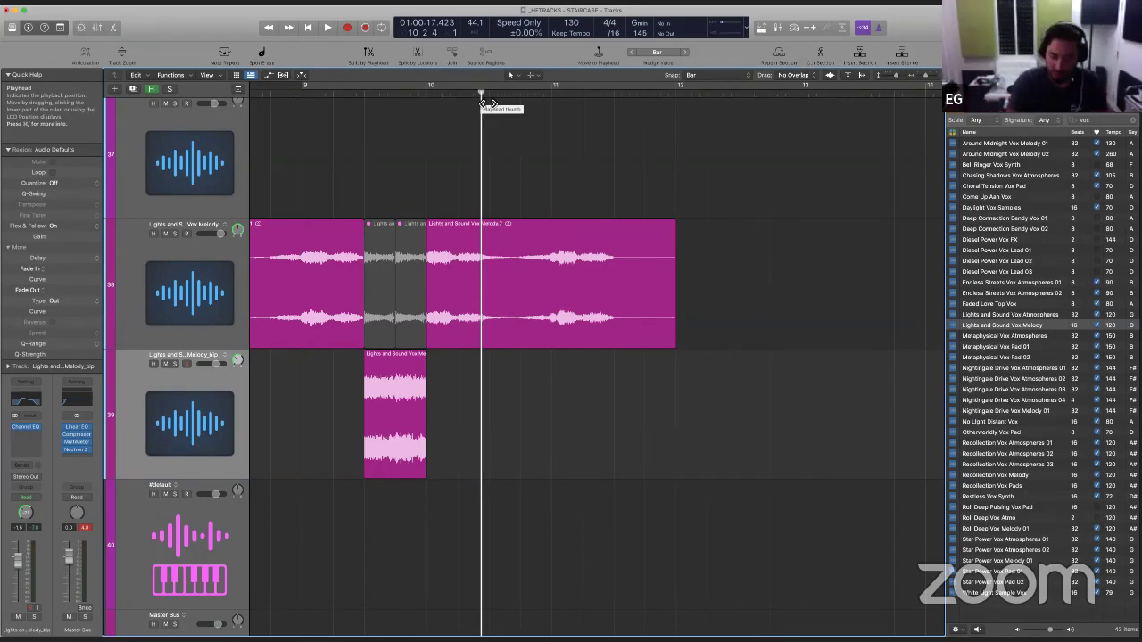
key("space")
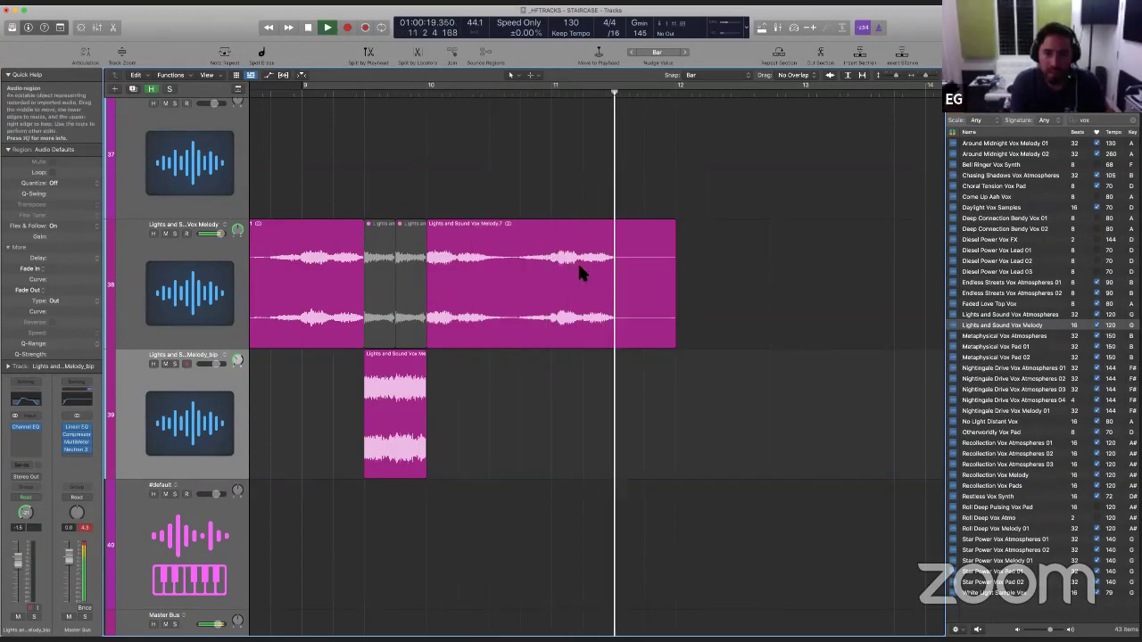
key("space")
left_click(475, 204)
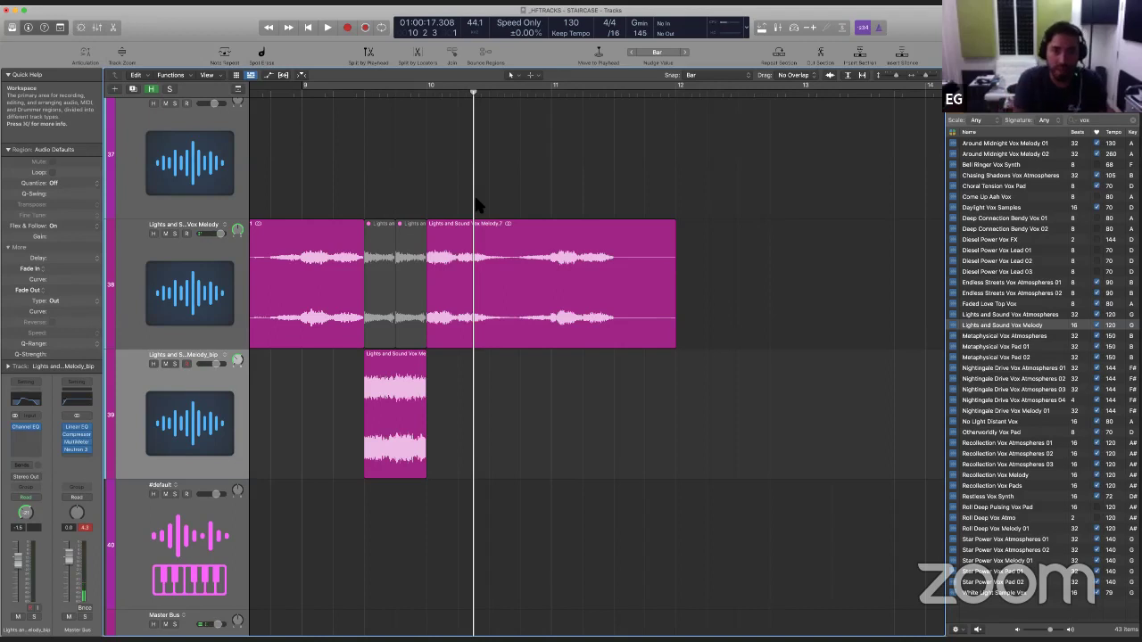
key("space")
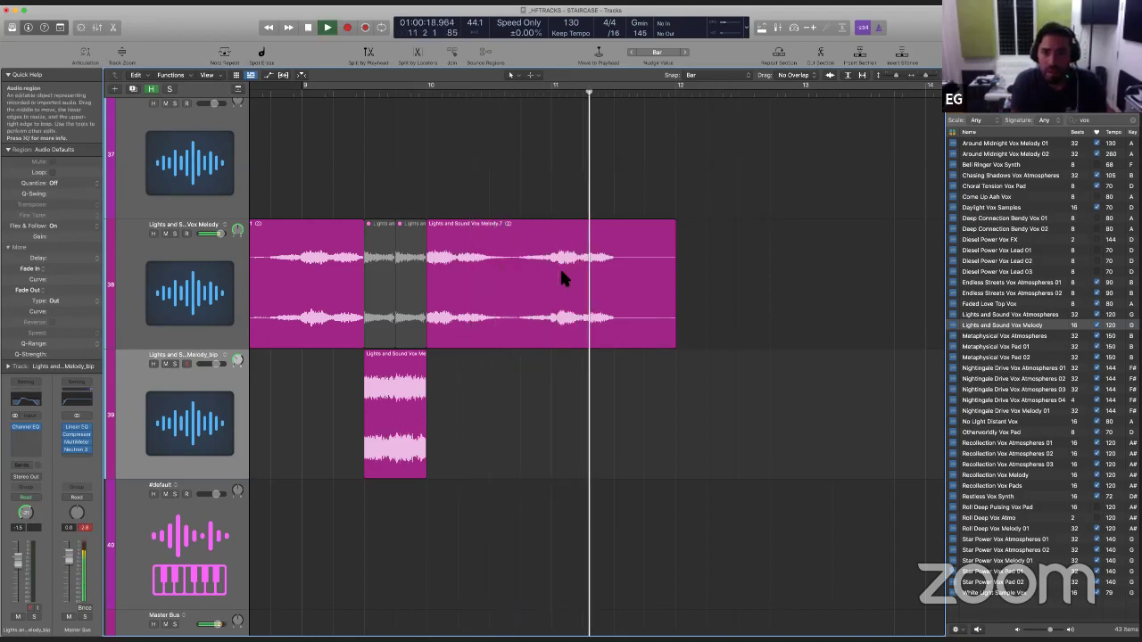
key("space")
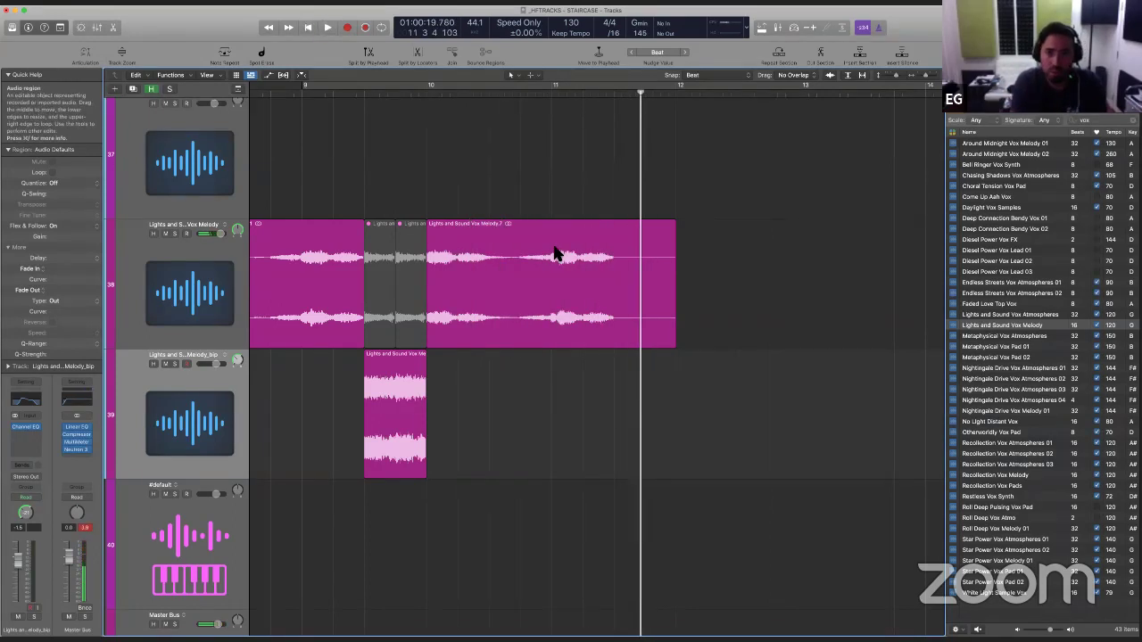
Step: Chop the vox melody from 11 1 to 11 3, repeat that slice up to bar 12 and play the result
left_click_drag(555, 249, 620, 255)
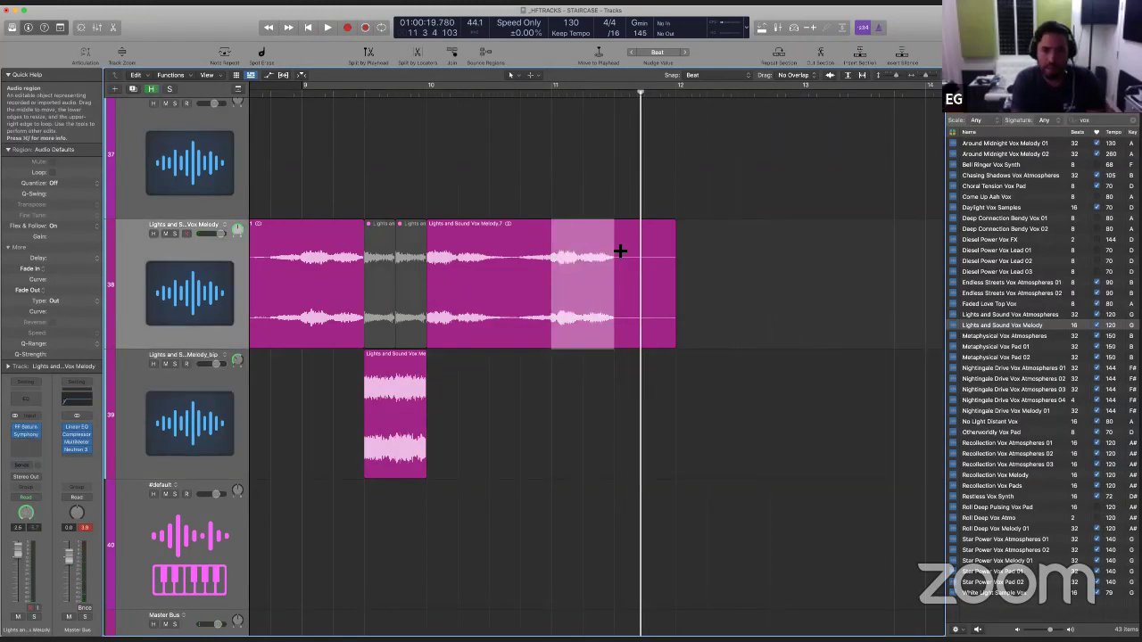
left_click(619, 252)
left_click(413, 159)
key("space")
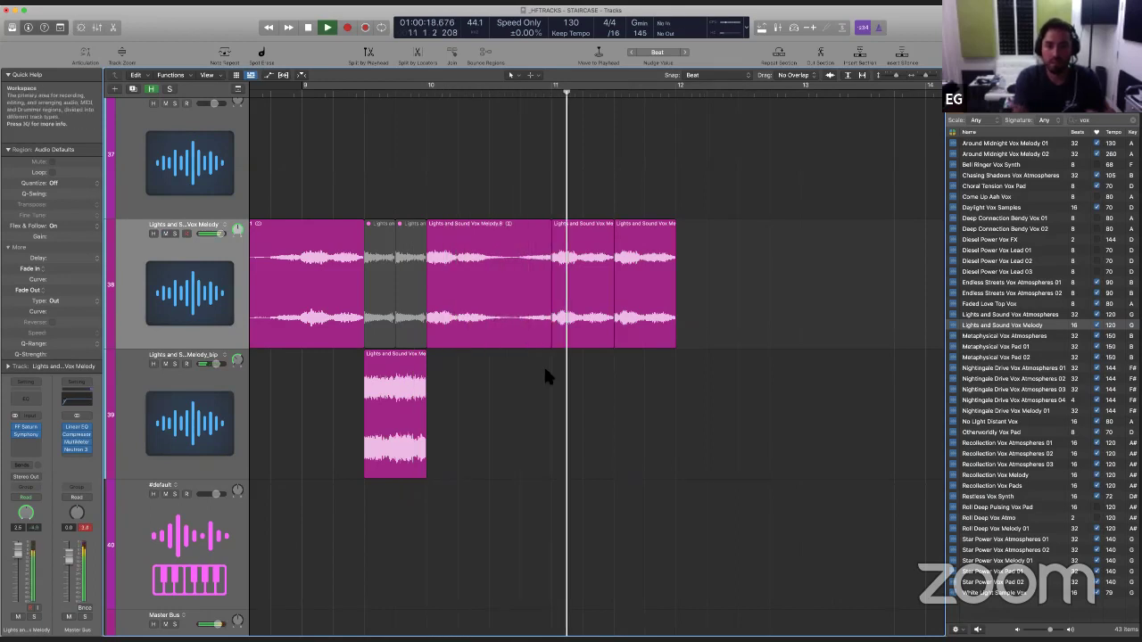
key("space")
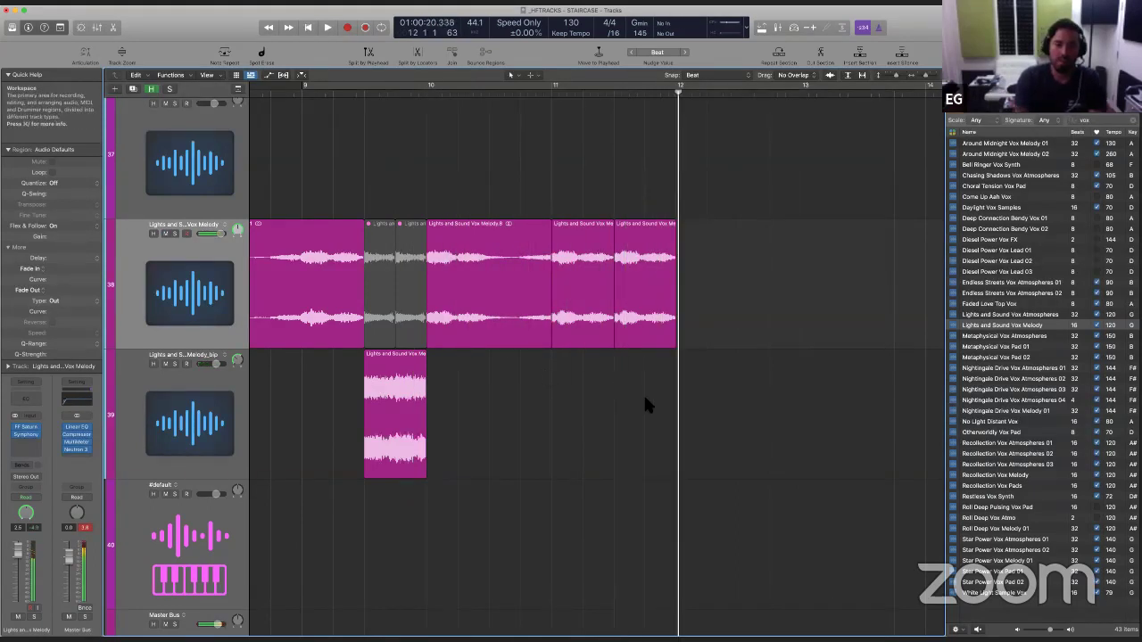
Step: Transpose the last vox slice before bar 12 by -12 semitones and audition it
left_click(642, 285)
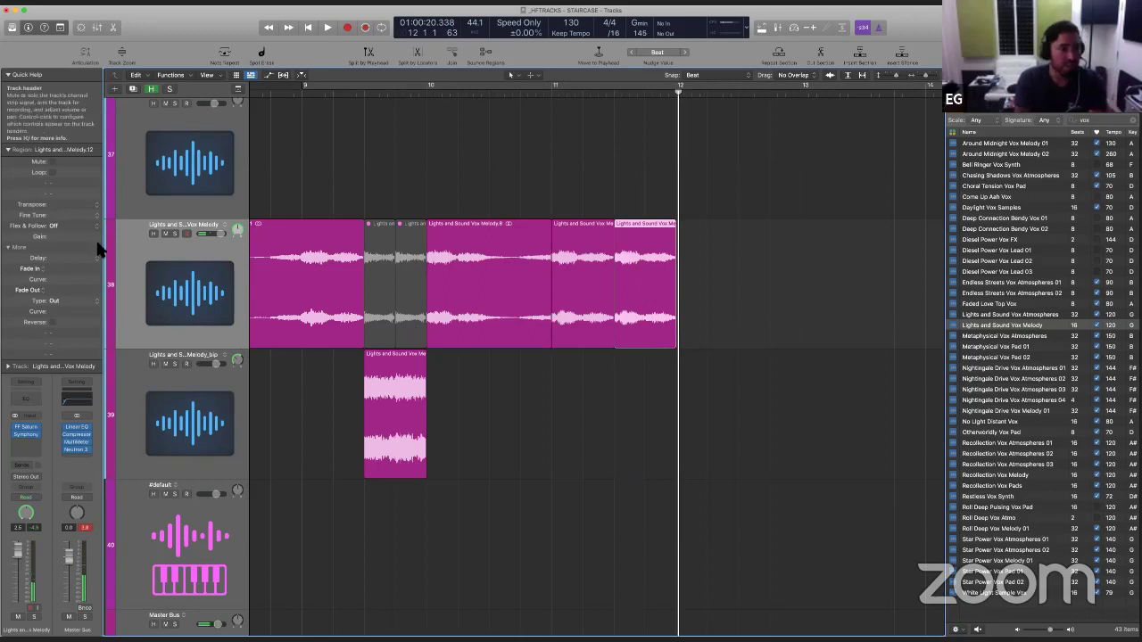
left_click(67, 226)
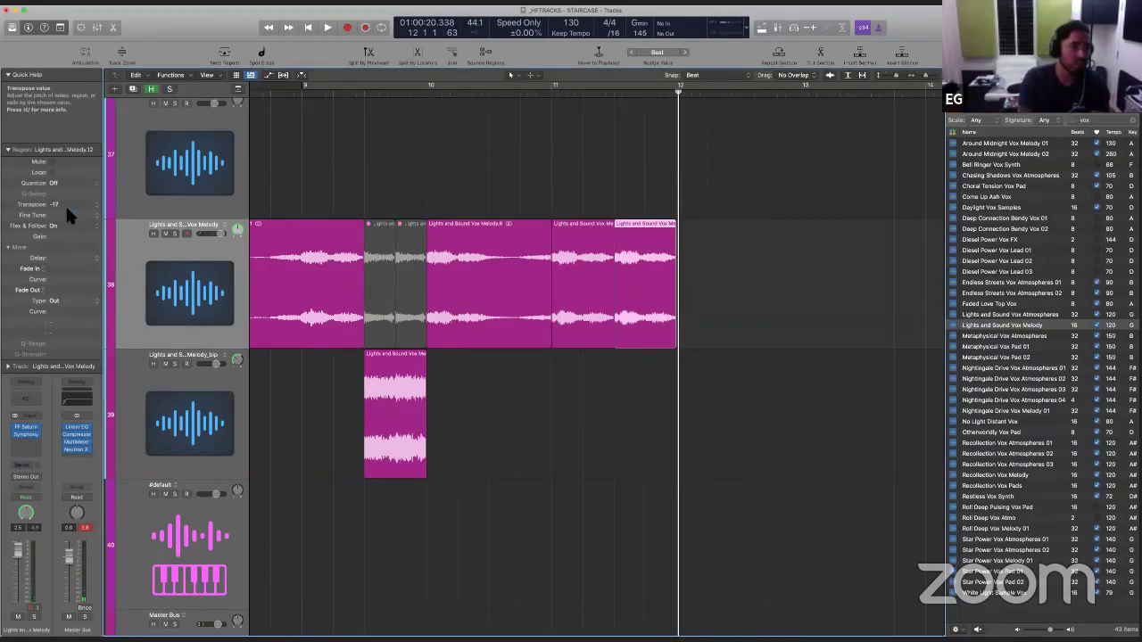
key("space")
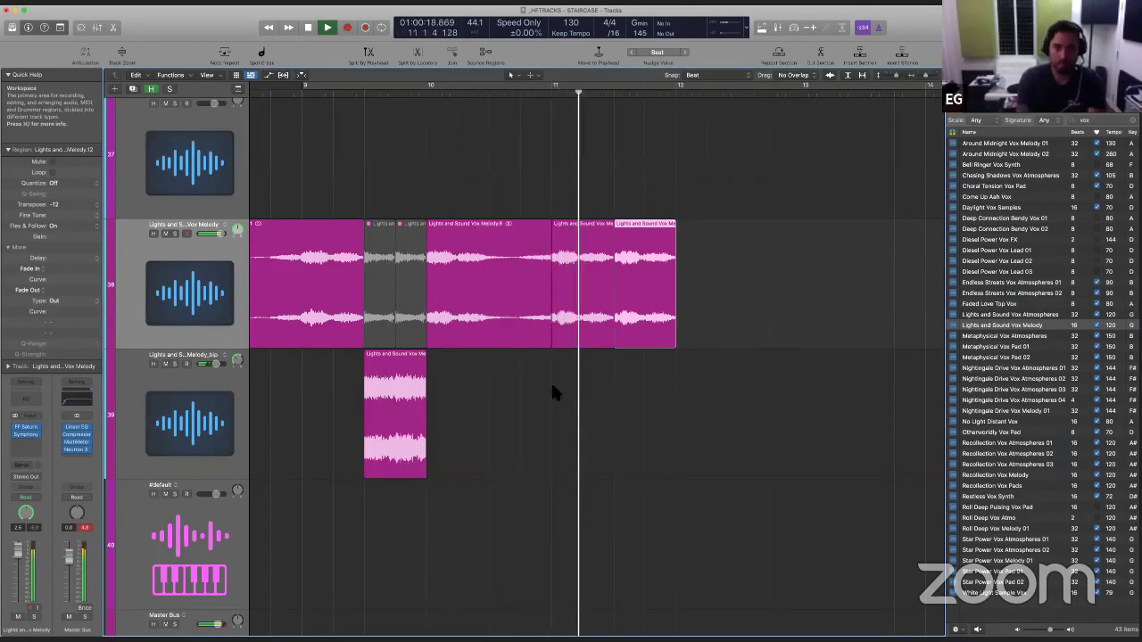
key("space")
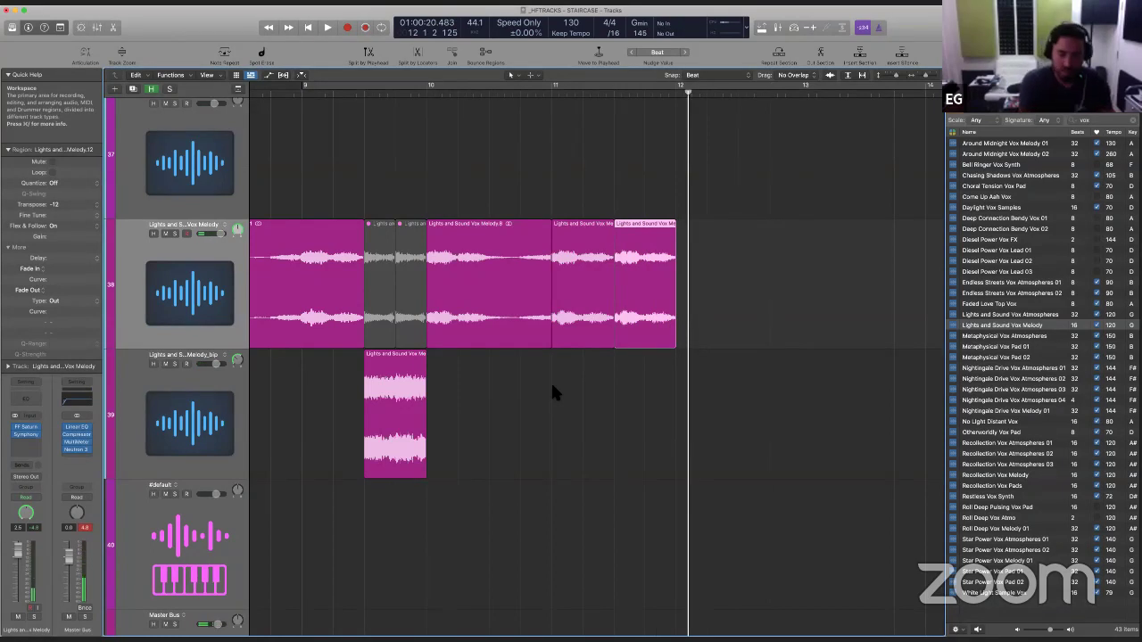
Step: Play the vox arrangement from 7 3 to check the chopped and transposed slices in context
left_click(552, 386, "ctrl+alt")
scroll(552, 390, "up", 1)
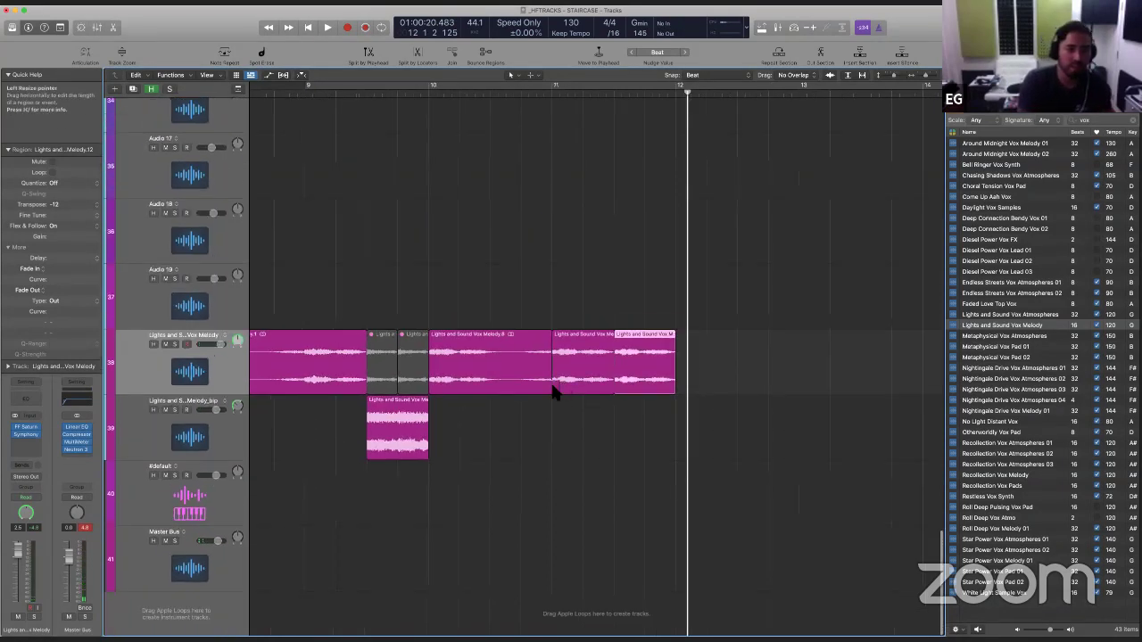
scroll(553, 387, "left", 6)
left_click(382, 96)
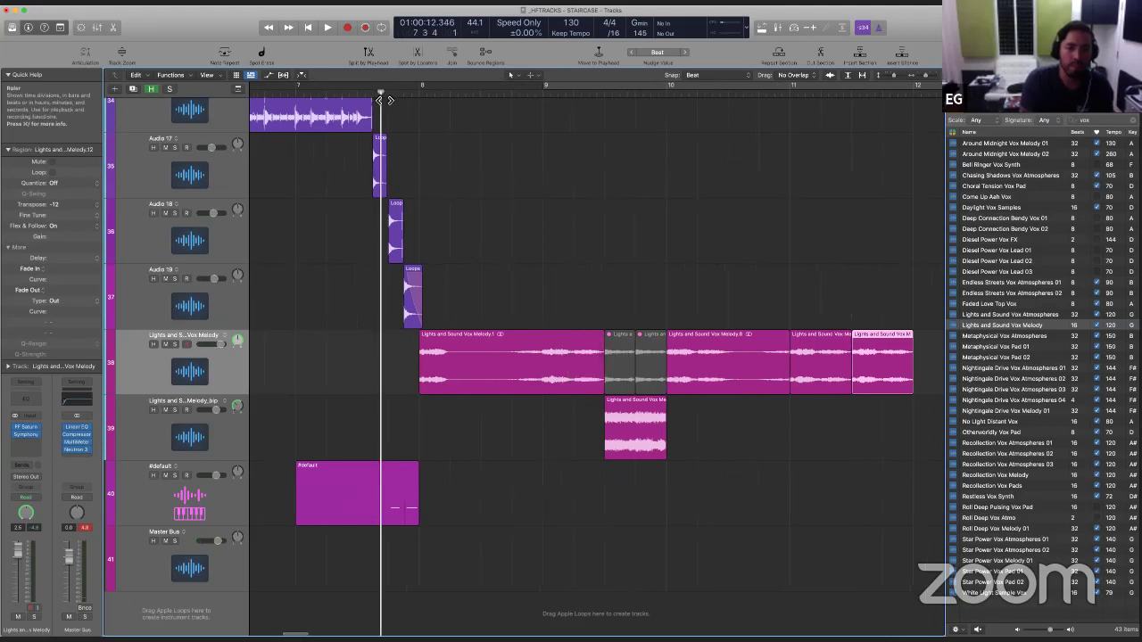
key("space")
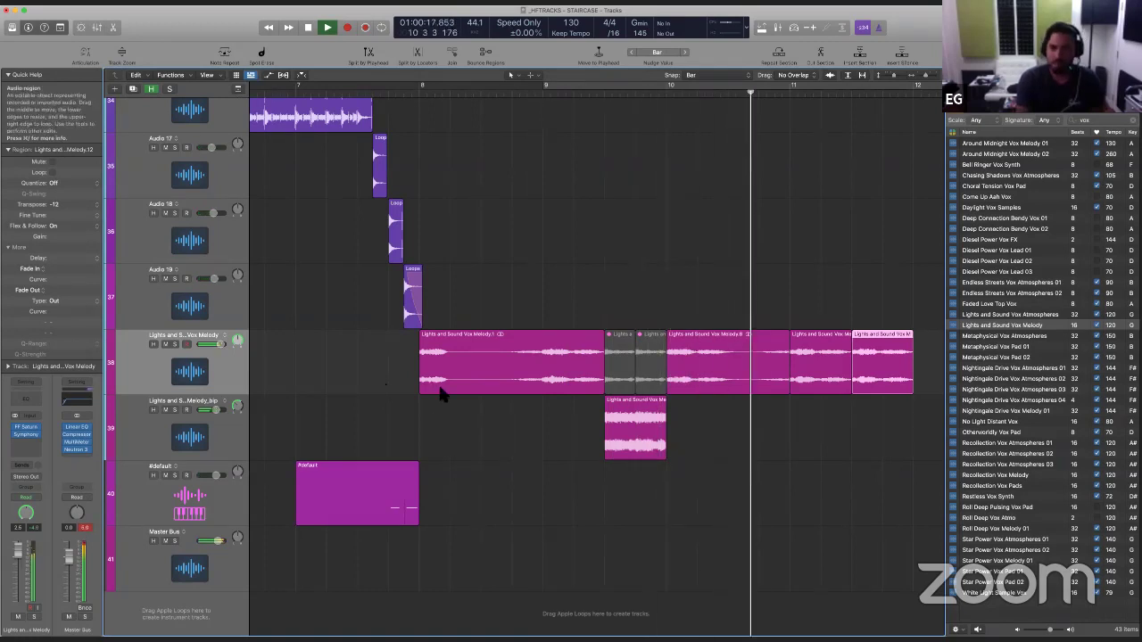
key("space")
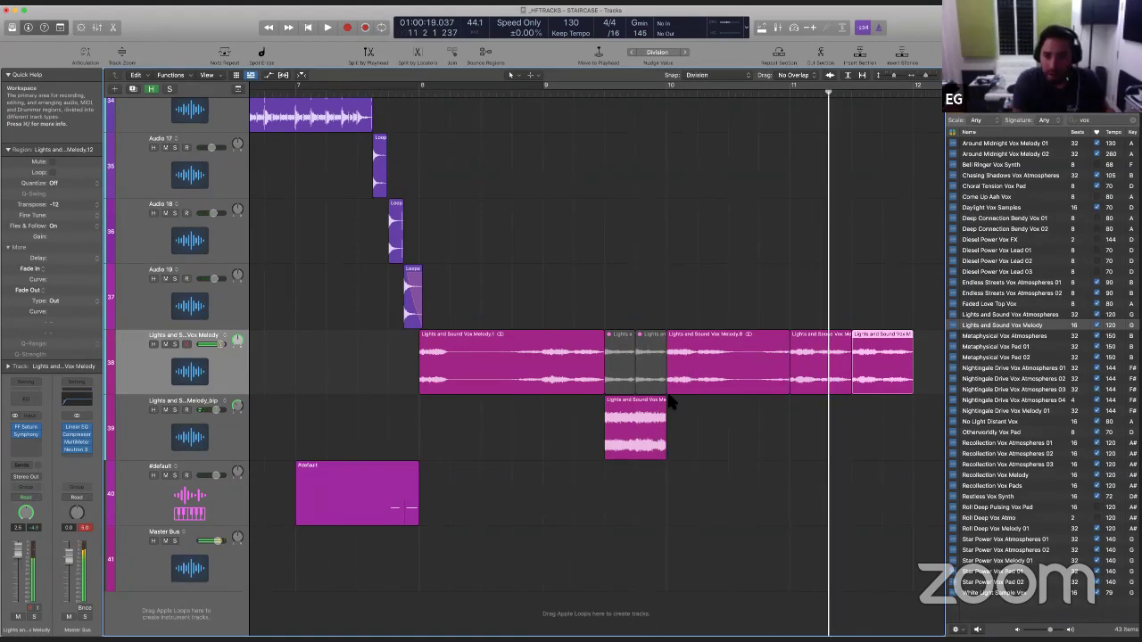
Step: Slice the vox melody from 10 2 to 10 4 and bounce it in place to a new track, muting the source
left_click_drag(700, 358, 746, 359)
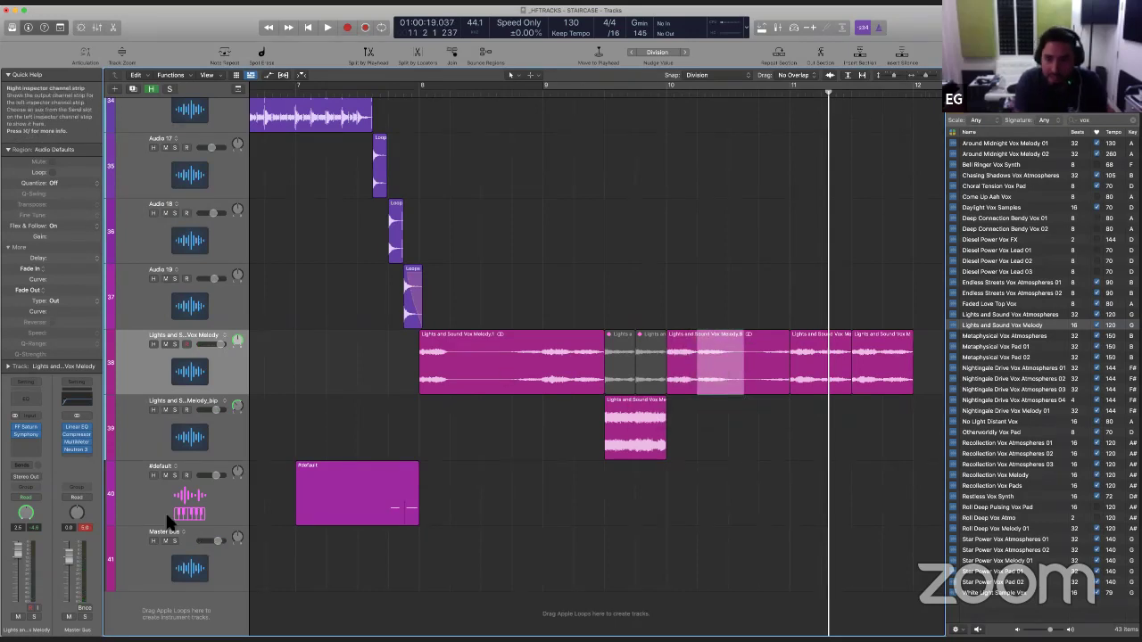
left_click(723, 372)
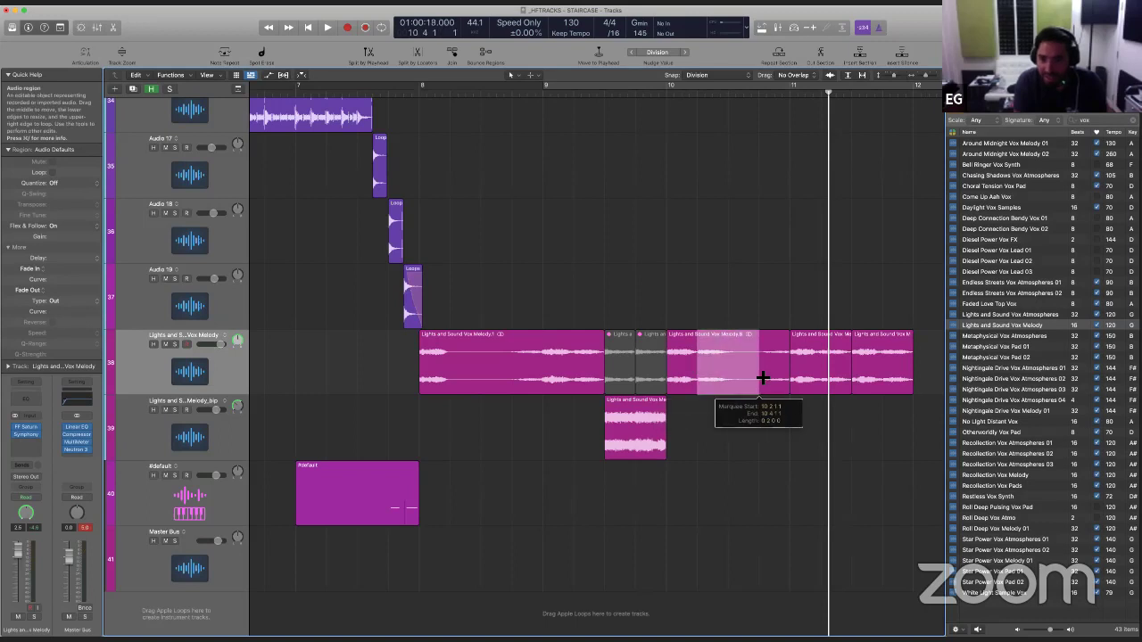
key("ctrl+b")
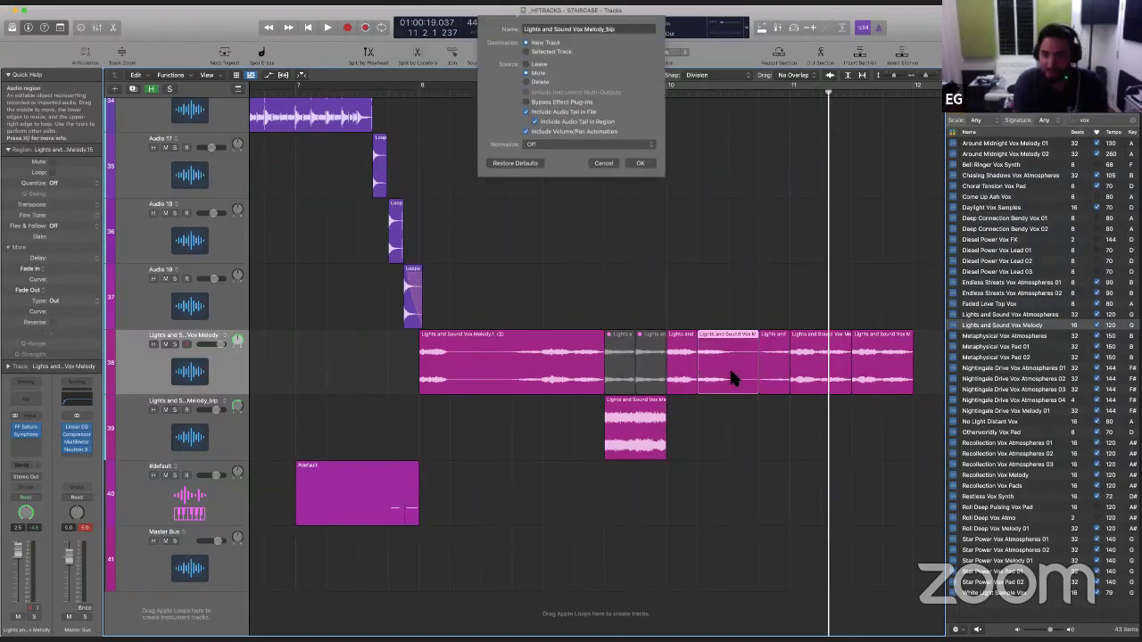
key("Return")
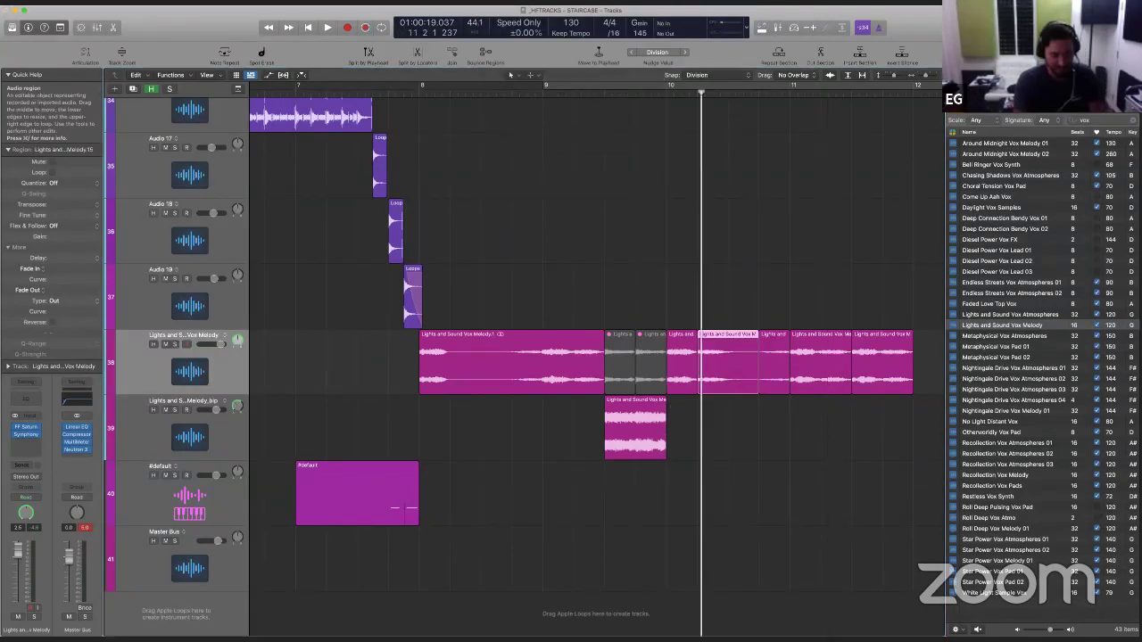
Step: Add a short fade-out to the end of the newly bounced vox region and adjust its track's stereo pan
left_click(643, 415)
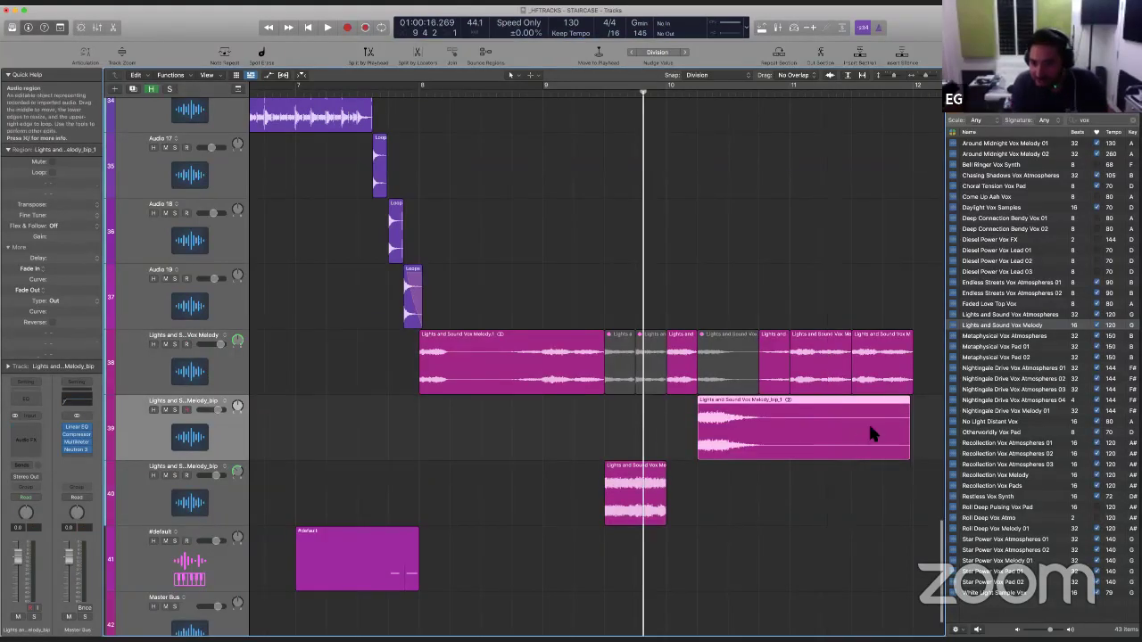
left_click_drag(898, 403, 897, 403)
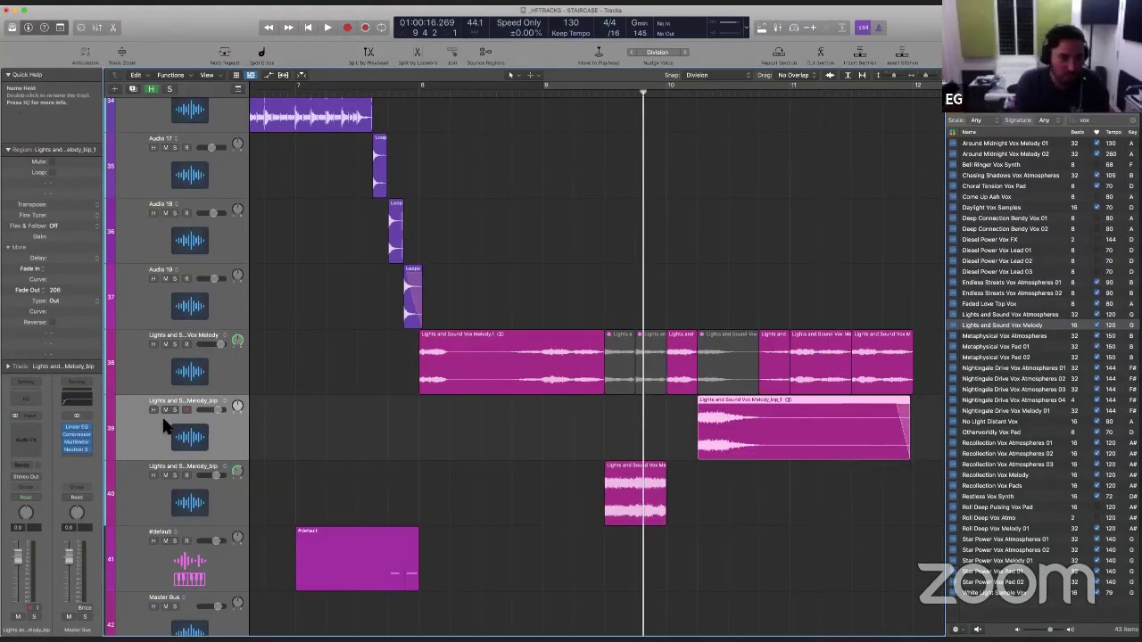
left_click_drag(30, 515, 29, 505)
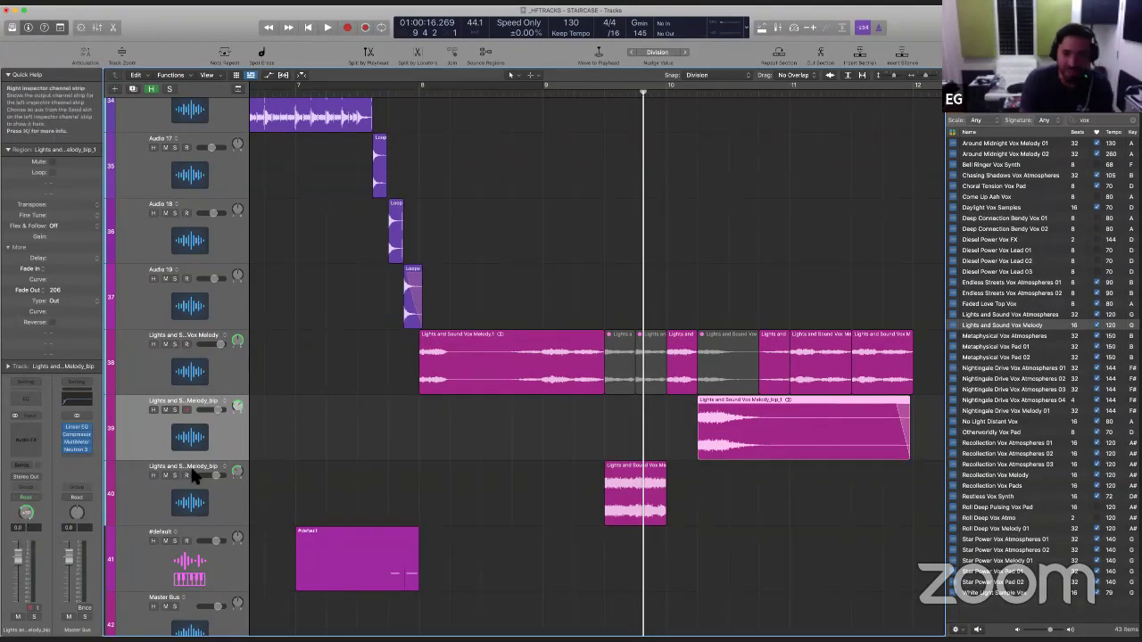
Step: Delete the two muted vox slices before bar 10 and play the arrangement from 9 1
left_click(555, 427)
left_click_drag(633, 399, 649, 384)
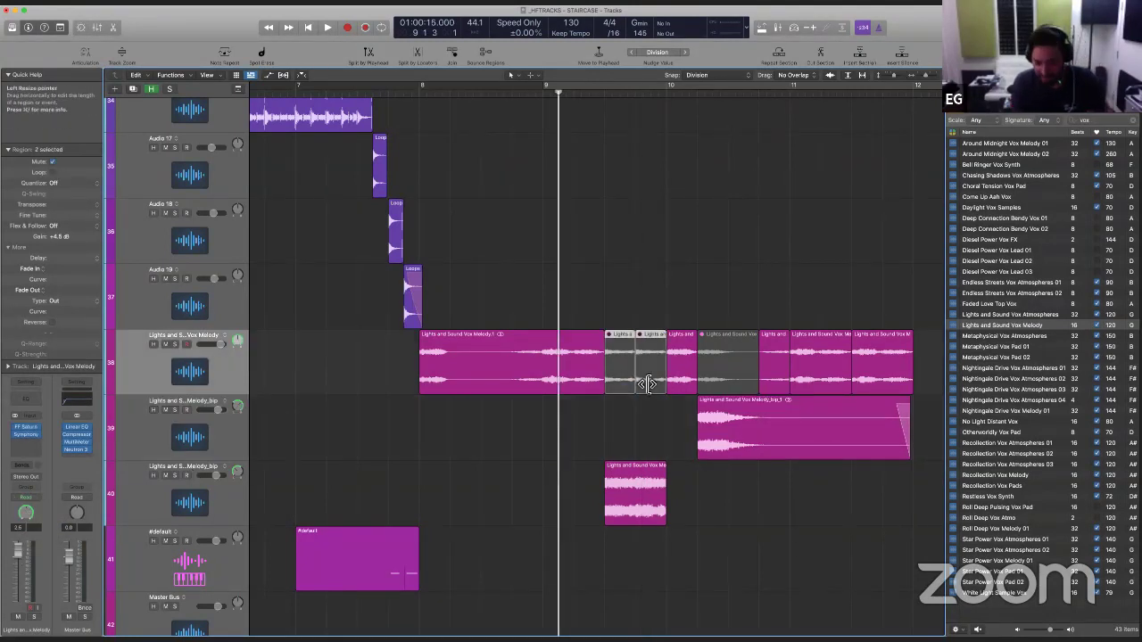
key("Delete")
key("space")
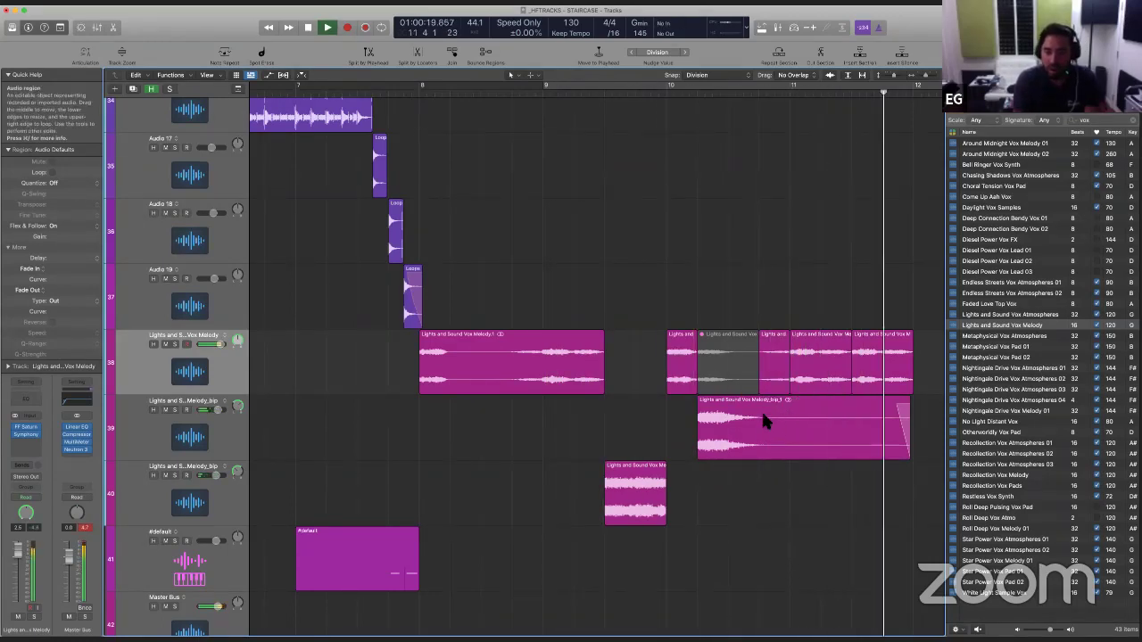
key("space")
Step: Repeat the vox section from bar 8 to bar 12 on all three vox tracks once and start playback before it
key("super+Left")
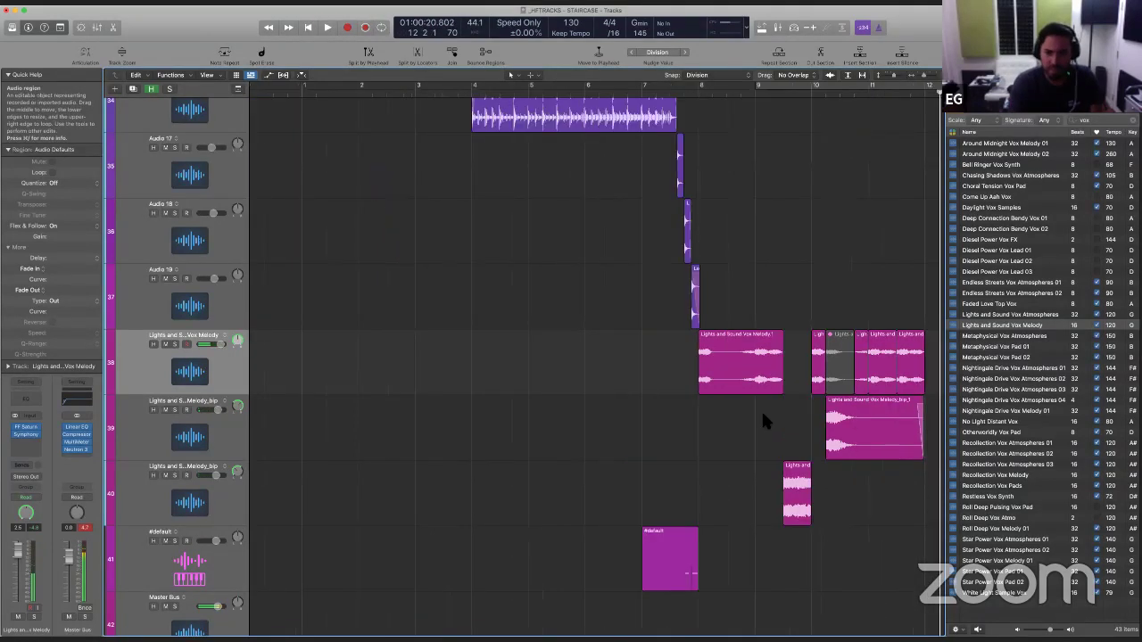
key("super+Right")
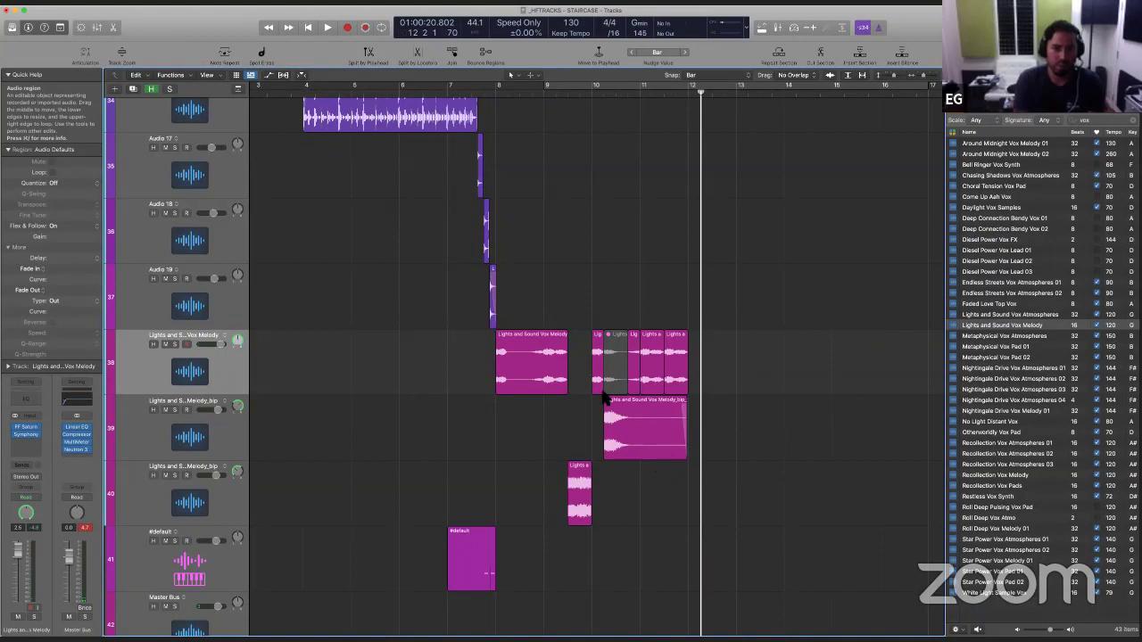
left_click_drag(499, 341, 705, 514)
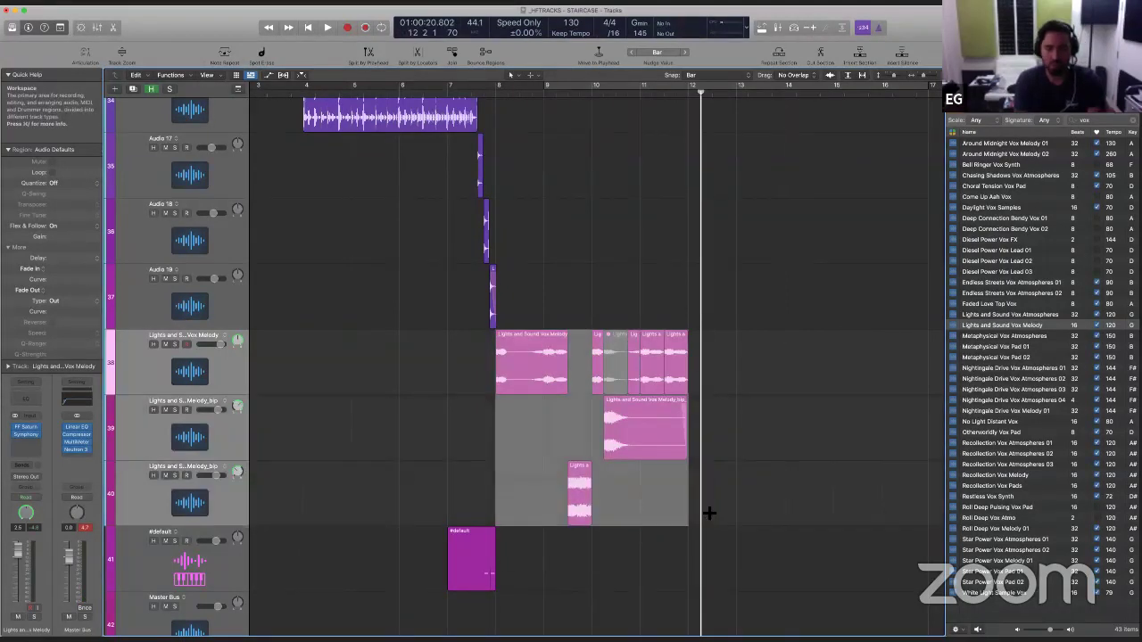
key("super+r")
left_click(465, 423)
key("space")
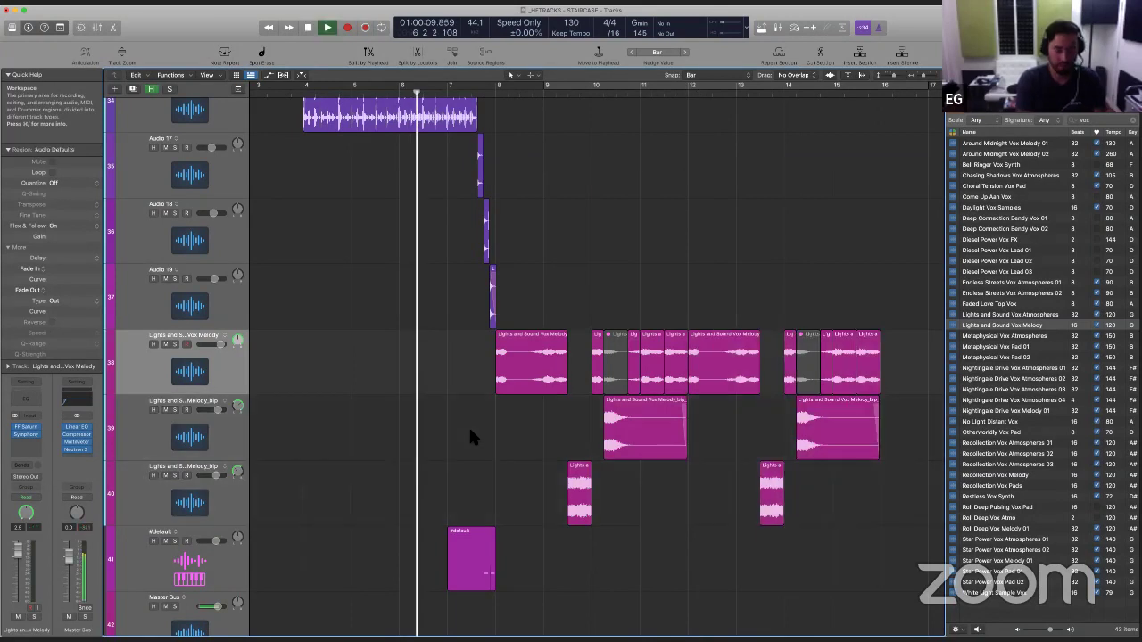
Step: Select the vox melody slice just before bar 12, transposed by -12, and check the Symphony reverb settings on its track
key("super+Up")
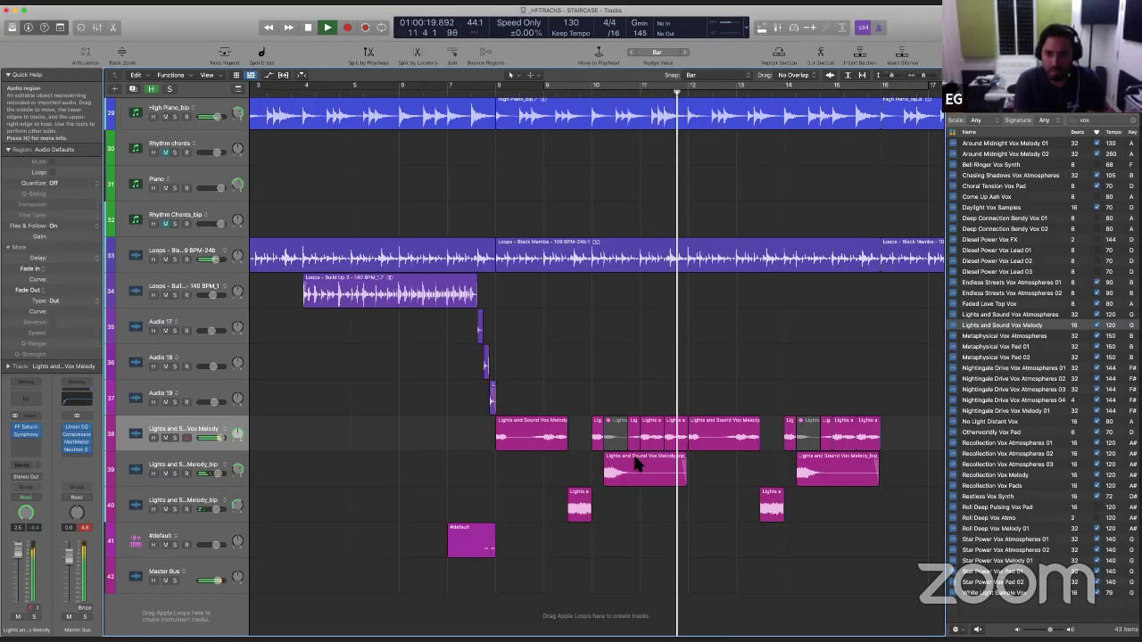
left_click(675, 437)
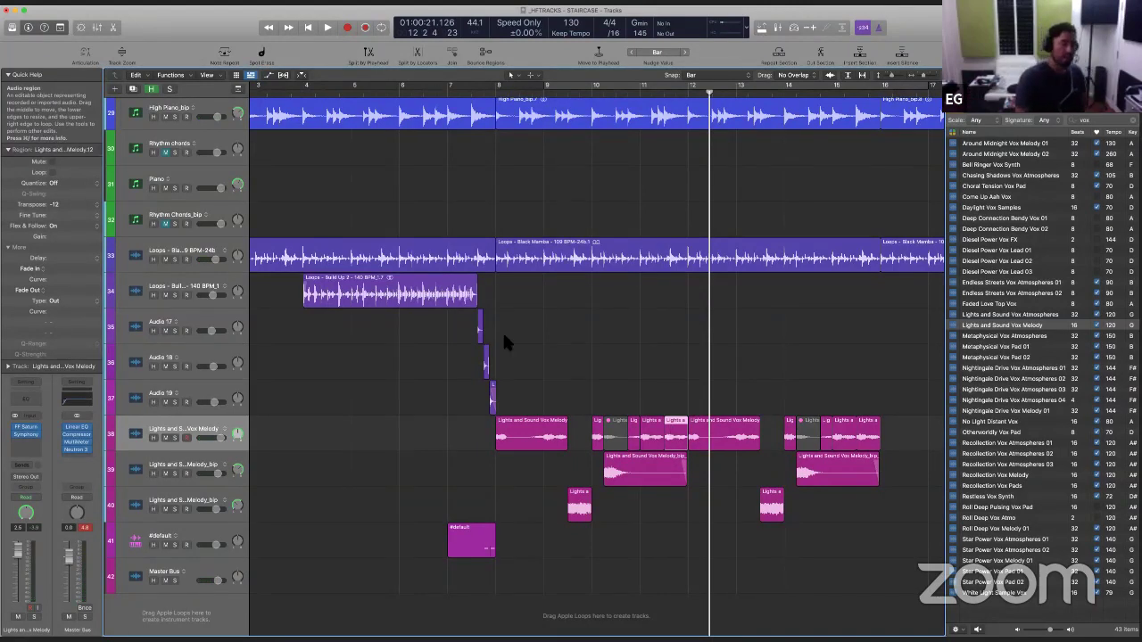
left_click(9, 150)
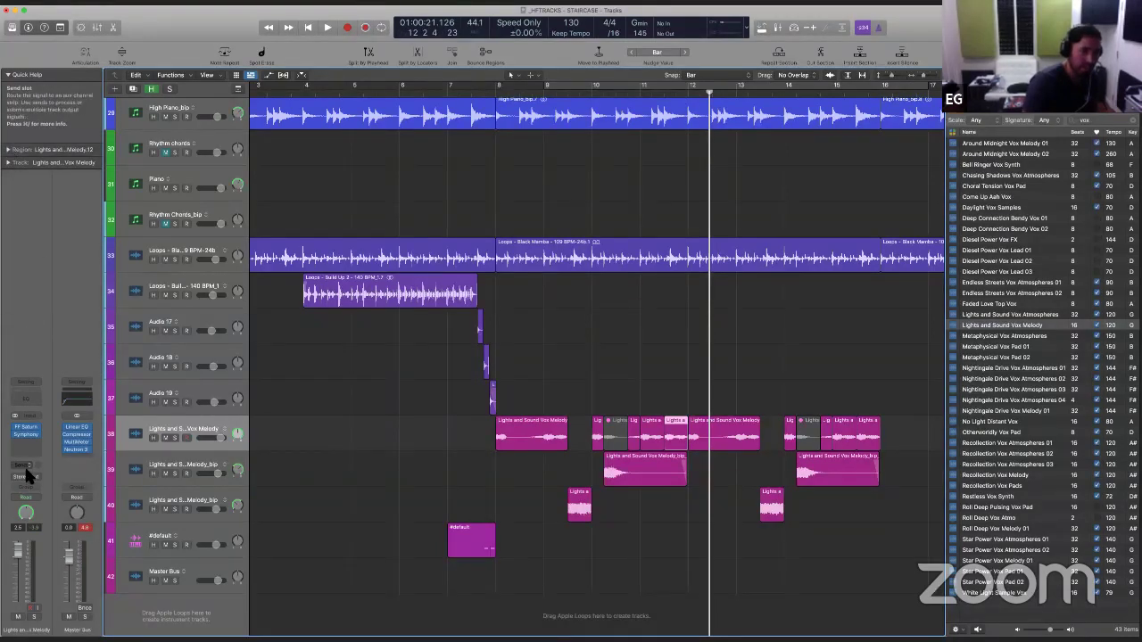
left_click(25, 433)
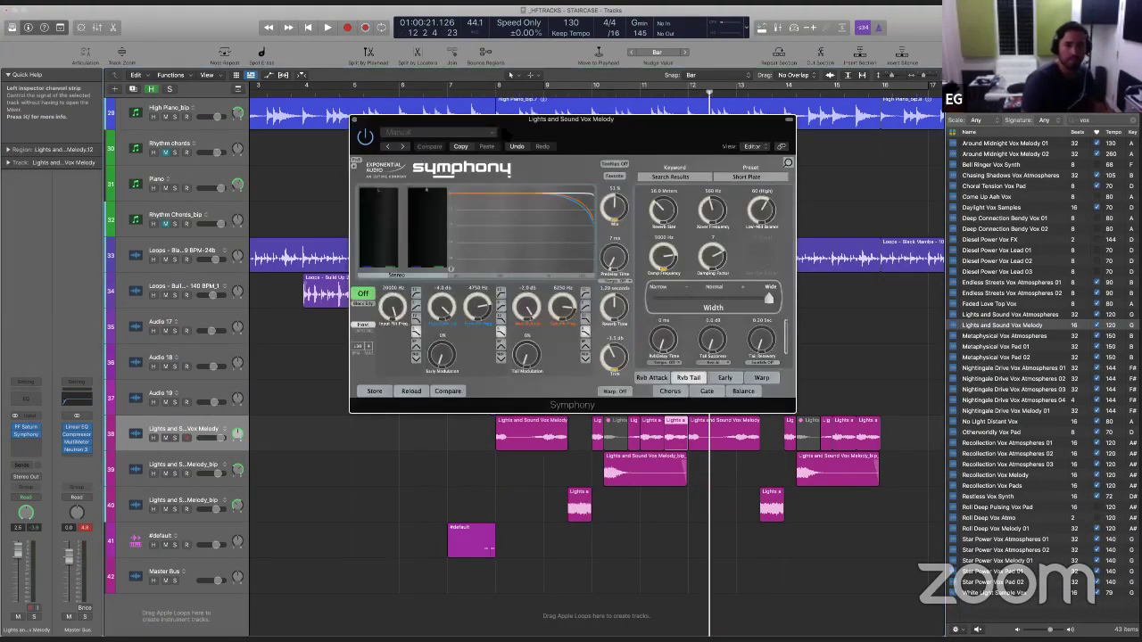
left_click(355, 119)
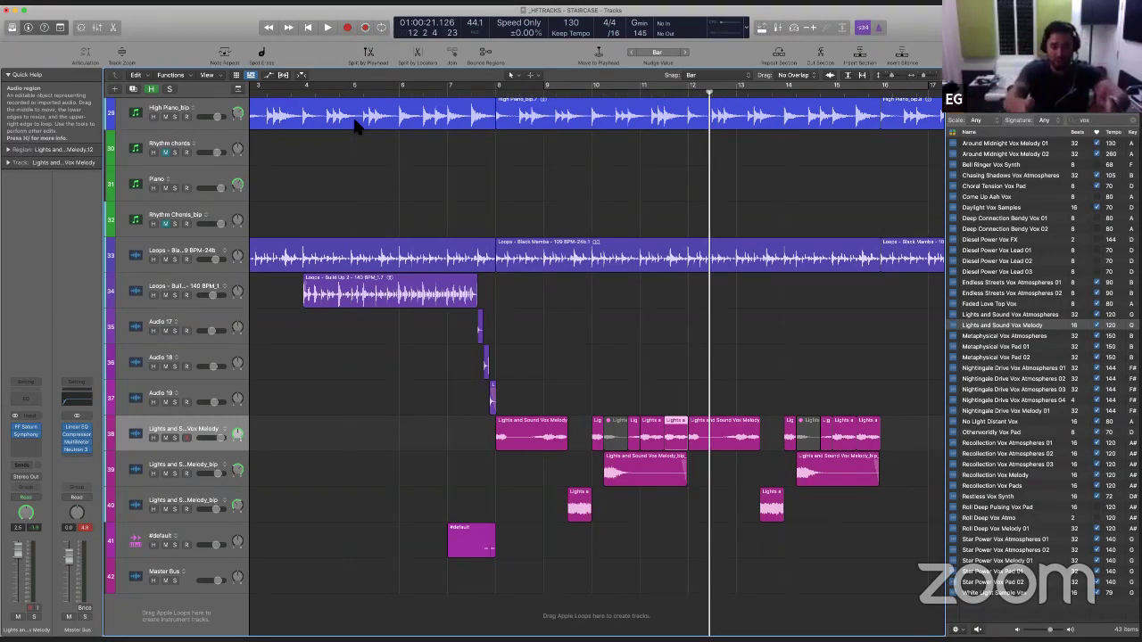
Step: Bounce the selected vox slice in place to a new track with the source muted and audio tail included, and play the result
key("ctrl+b")
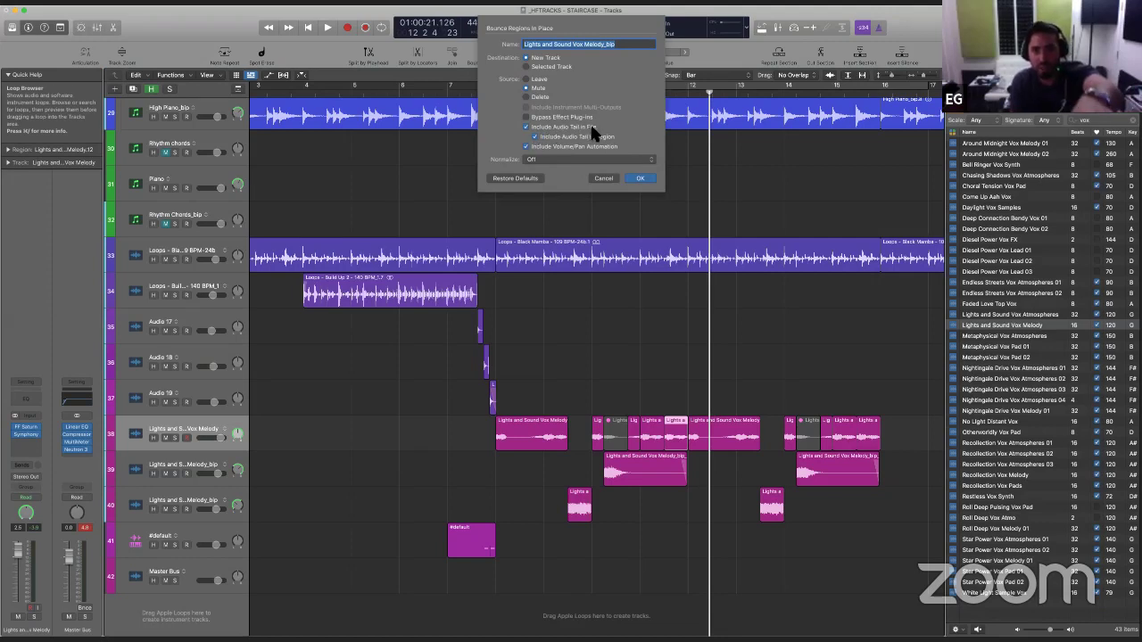
left_click(637, 179)
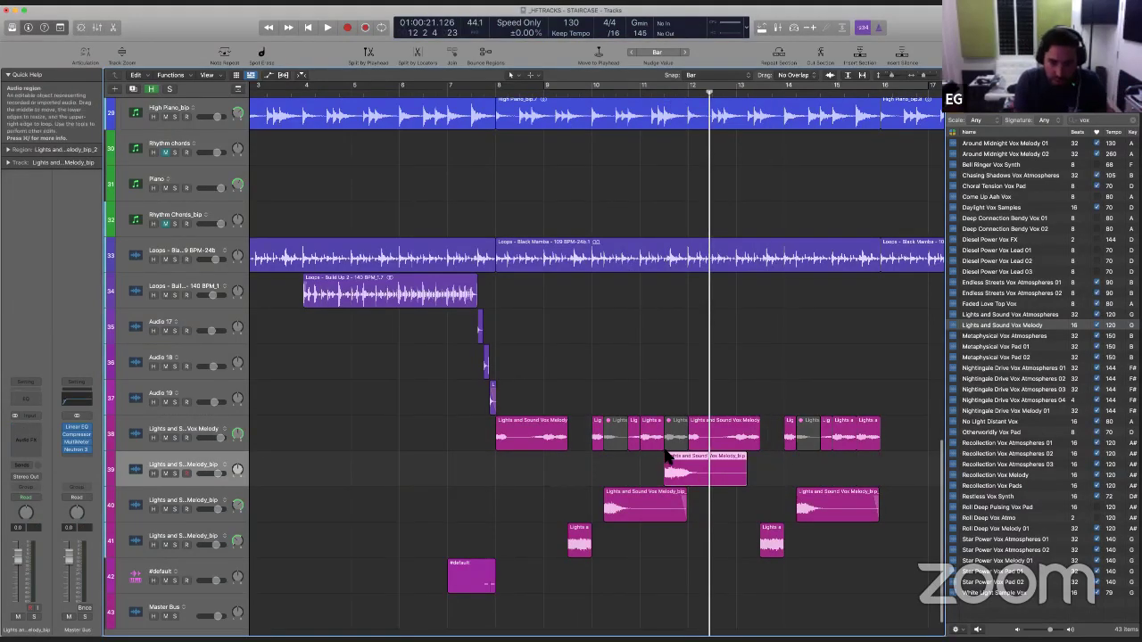
key("z")
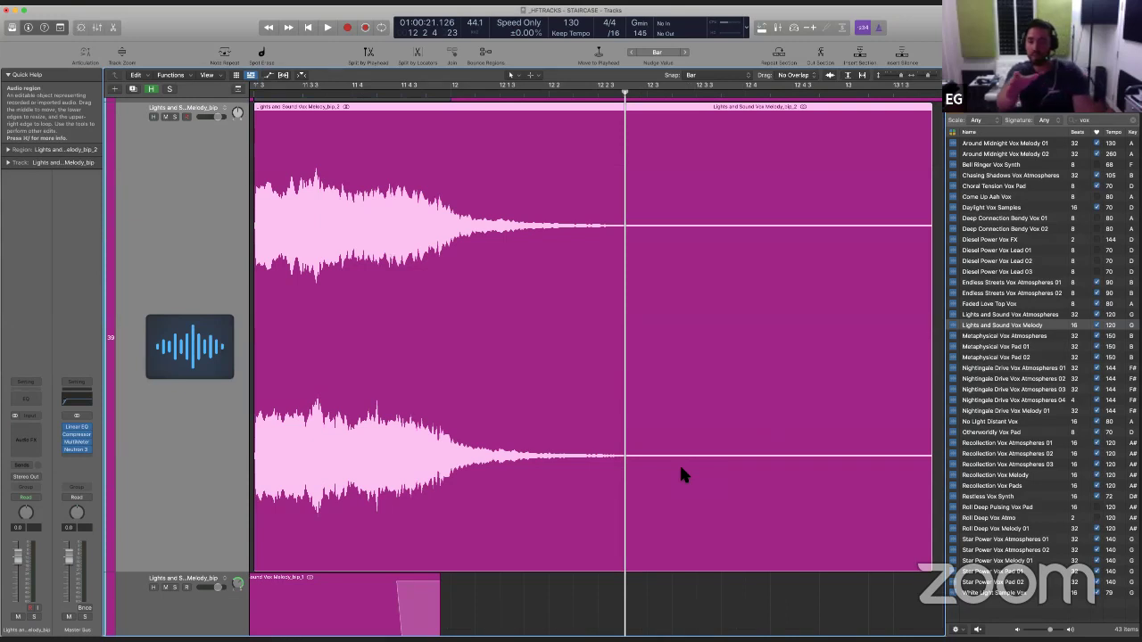
key("z")
left_click(622, 458)
key("space")
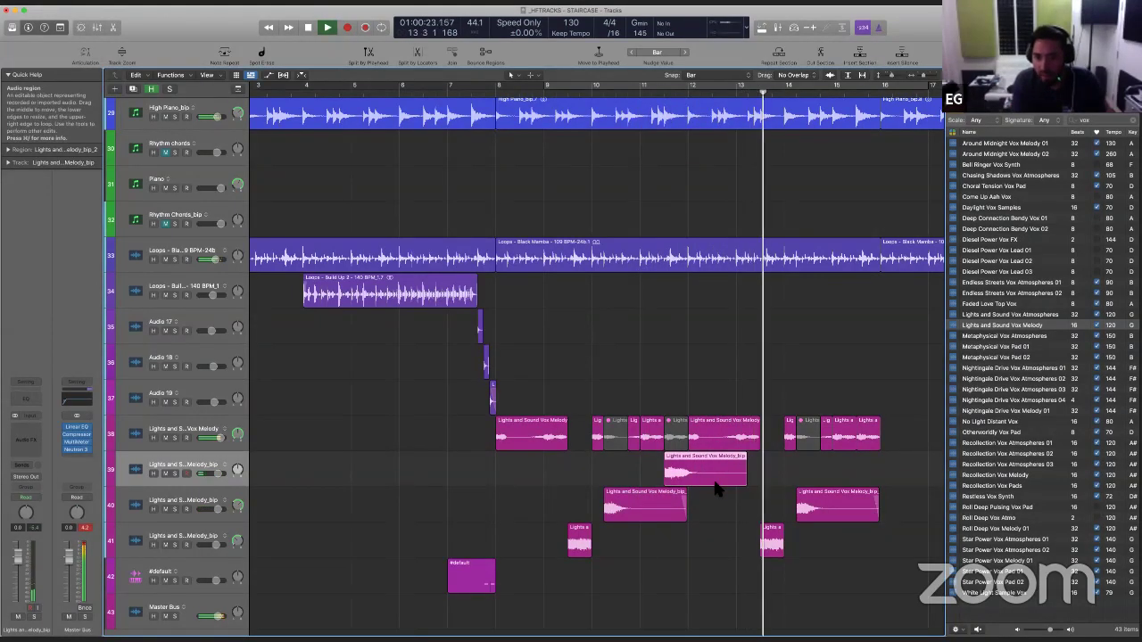
key("space")
Step: Examine the end of the long vox melody region after bar 12, auditioning its audio around 13 2
left_click_drag(721, 409, 933, 428)
left_click(718, 401, "ctrl+alt")
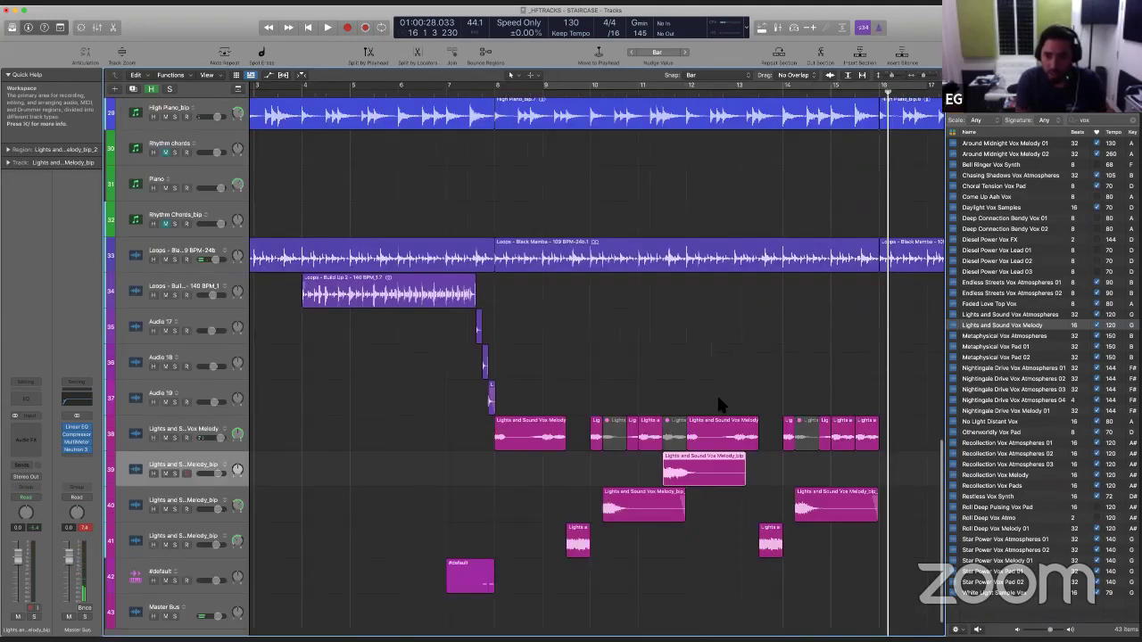
left_click(729, 390)
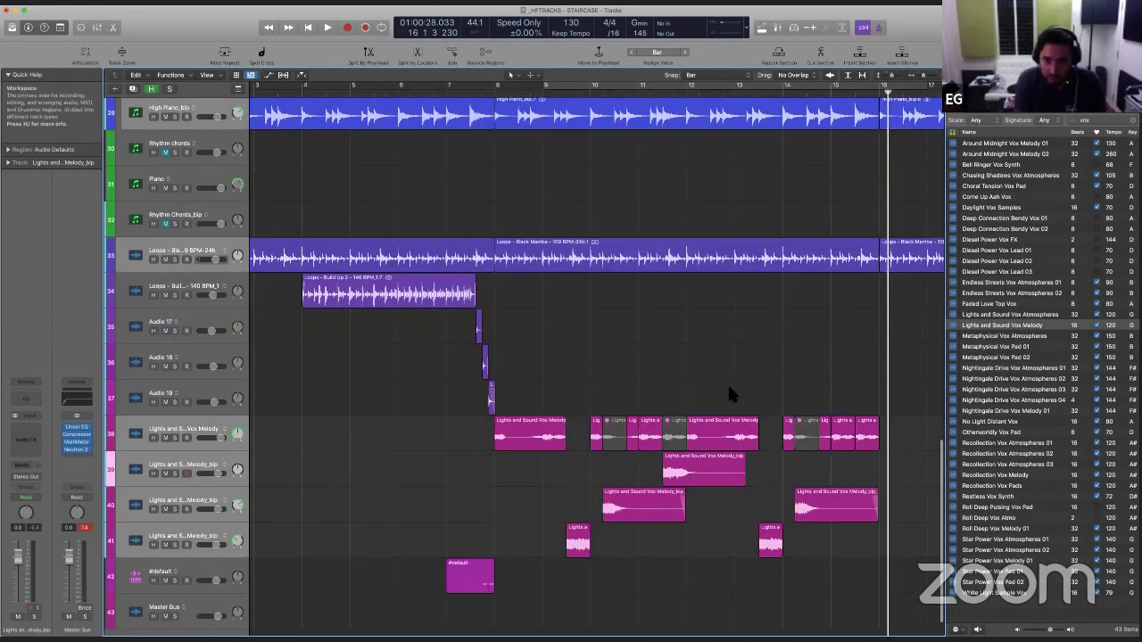
left_click_drag(806, 487, 724, 385)
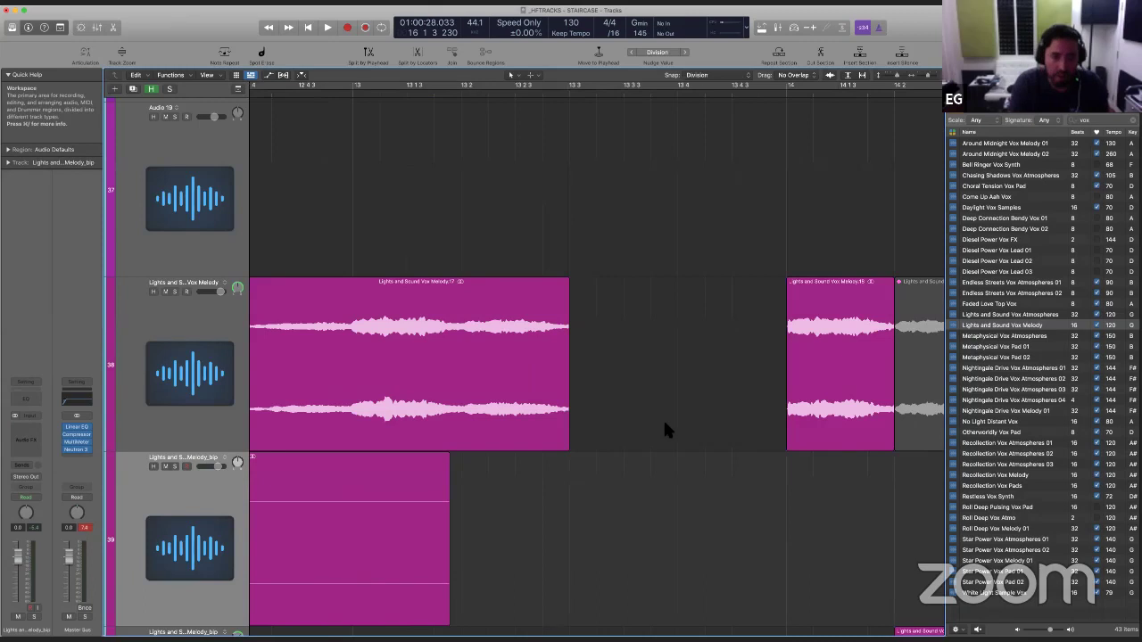
scroll(664, 423, "left", 5)
left_click(525, 268)
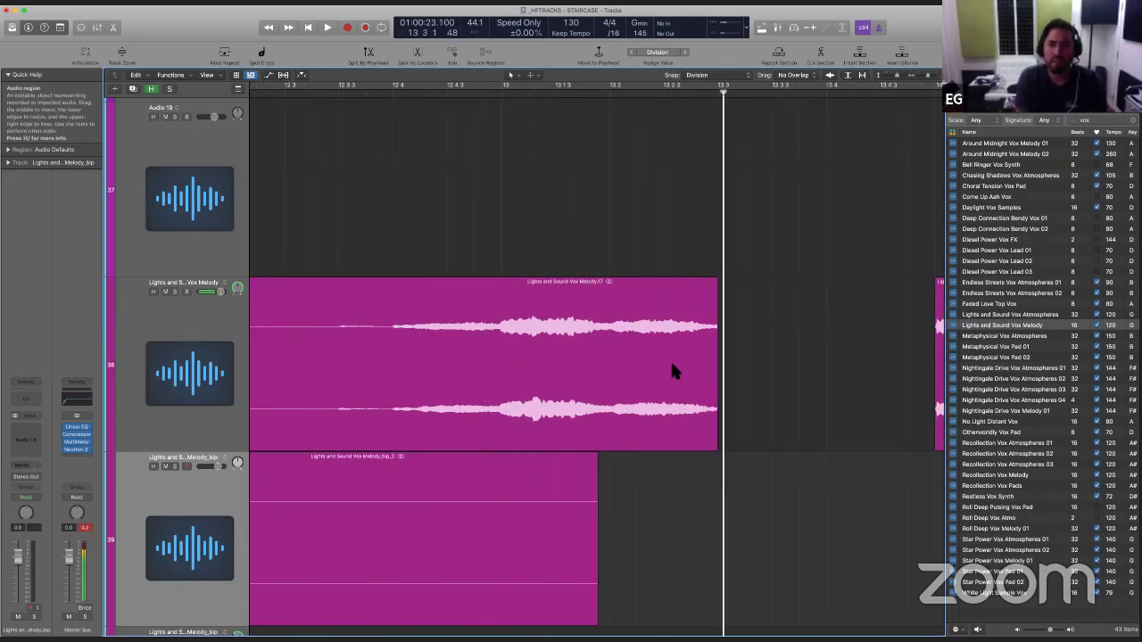
key("space")
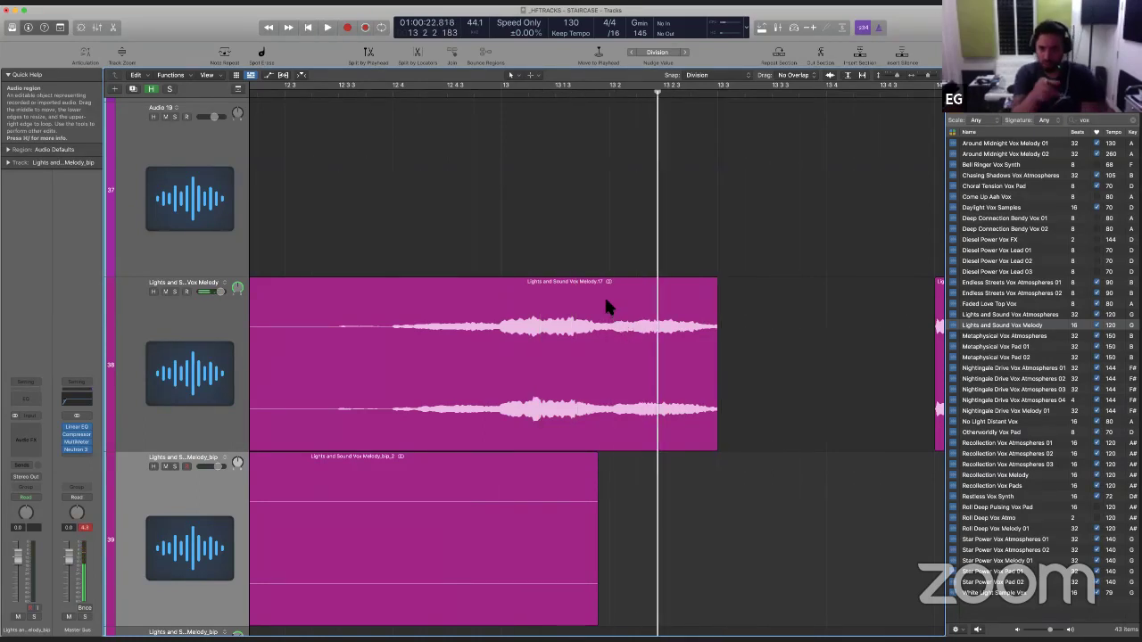
left_click_drag(611, 305, 632, 284)
key("space")
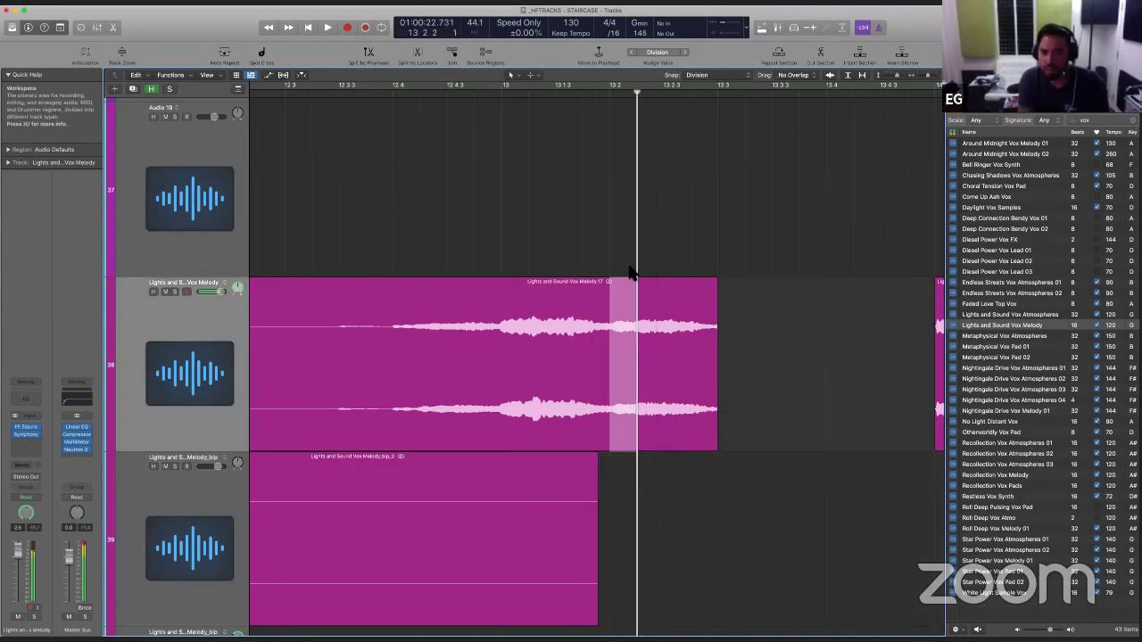
key("space")
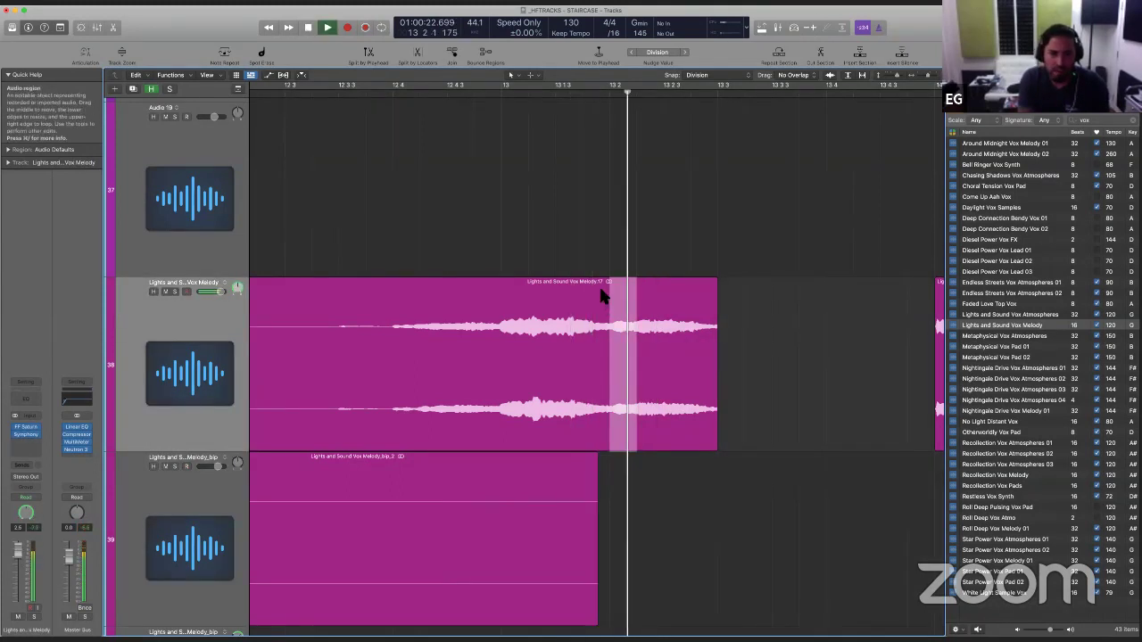
left_click(582, 263)
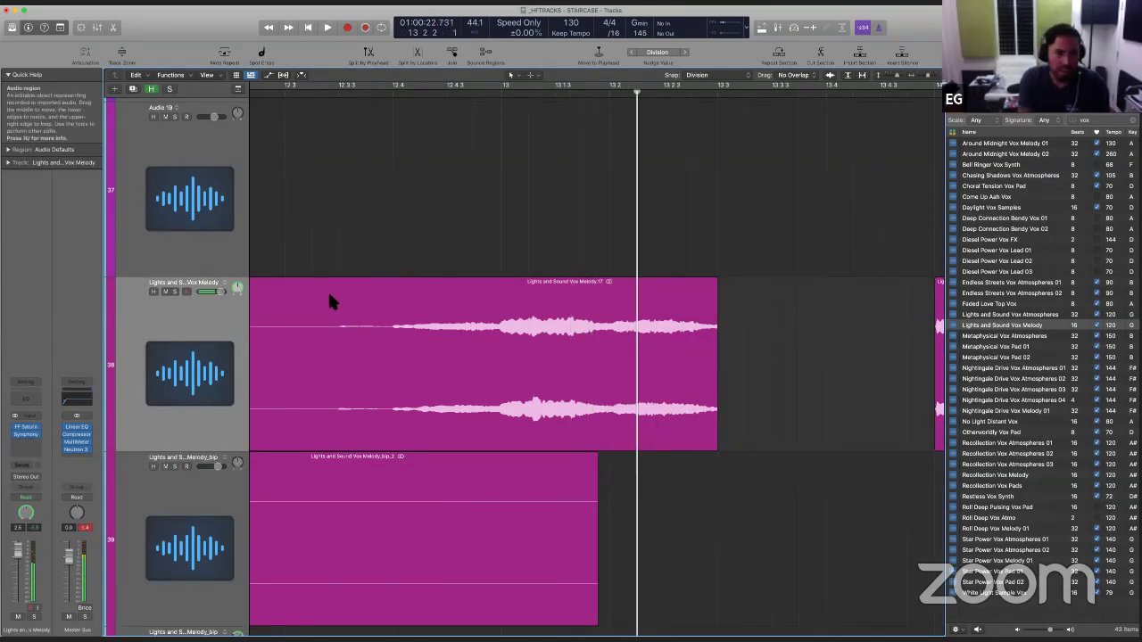
Step: Solo the vox melody track, audition the region around bar 13, and cut out a slice from 13 1 2 to 13 1 3
left_click(175, 292)
key("space")
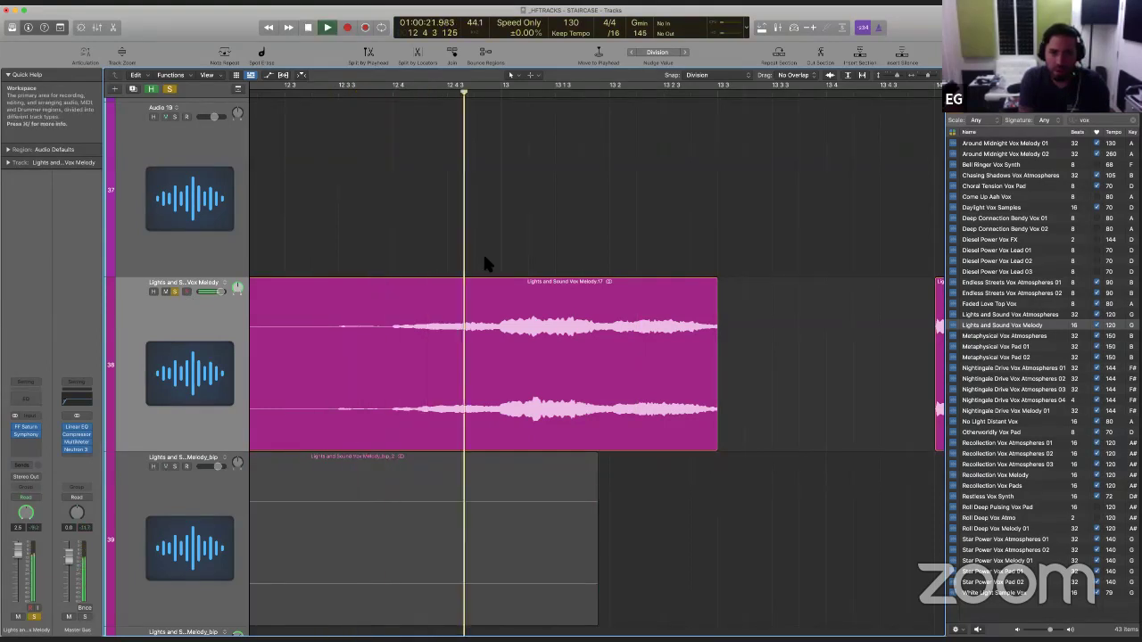
key("space")
left_click_drag(501, 294, 548, 293)
key("space")
key("space")
key("space")
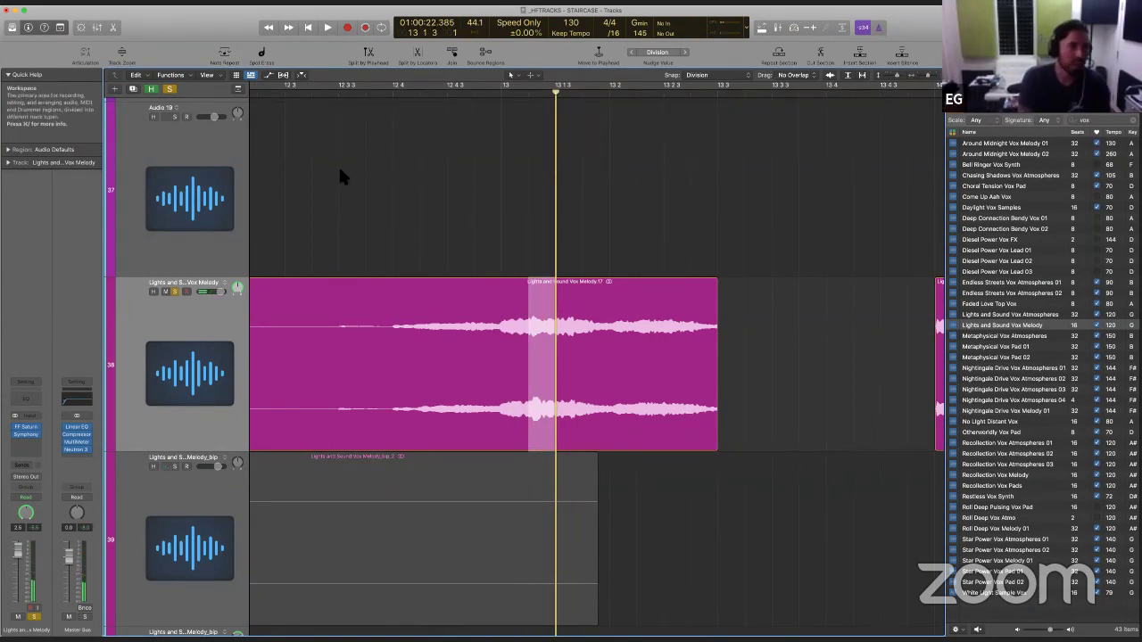
left_click(542, 306)
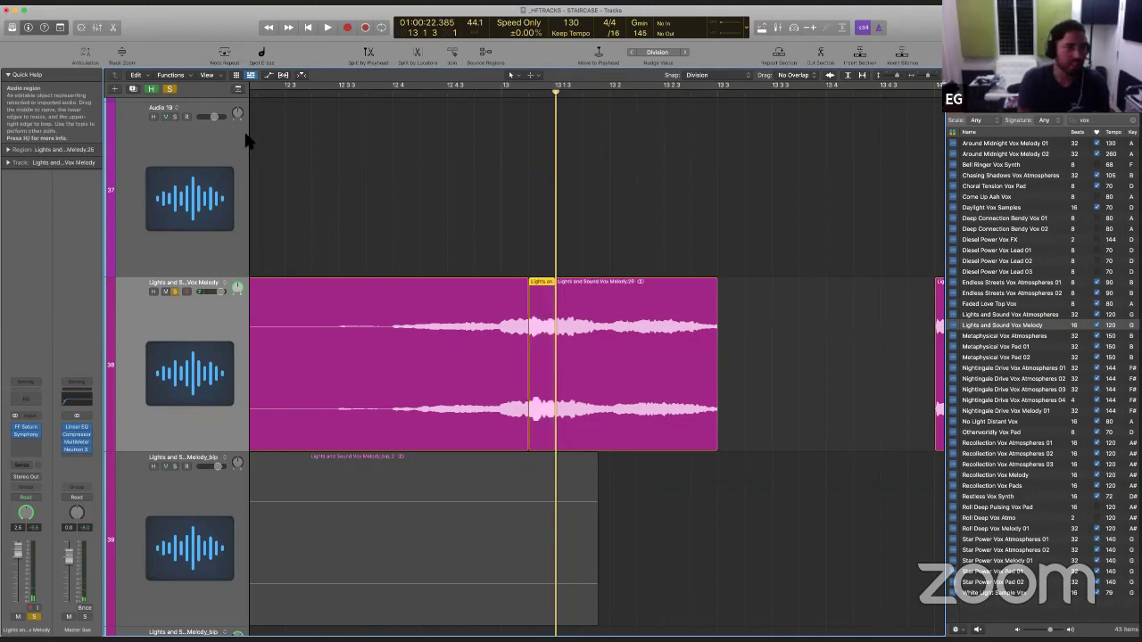
Step: Turn off solo and play the arrangement from 12 3 across the newly cut vox slice
left_click(174, 90)
left_click(284, 200)
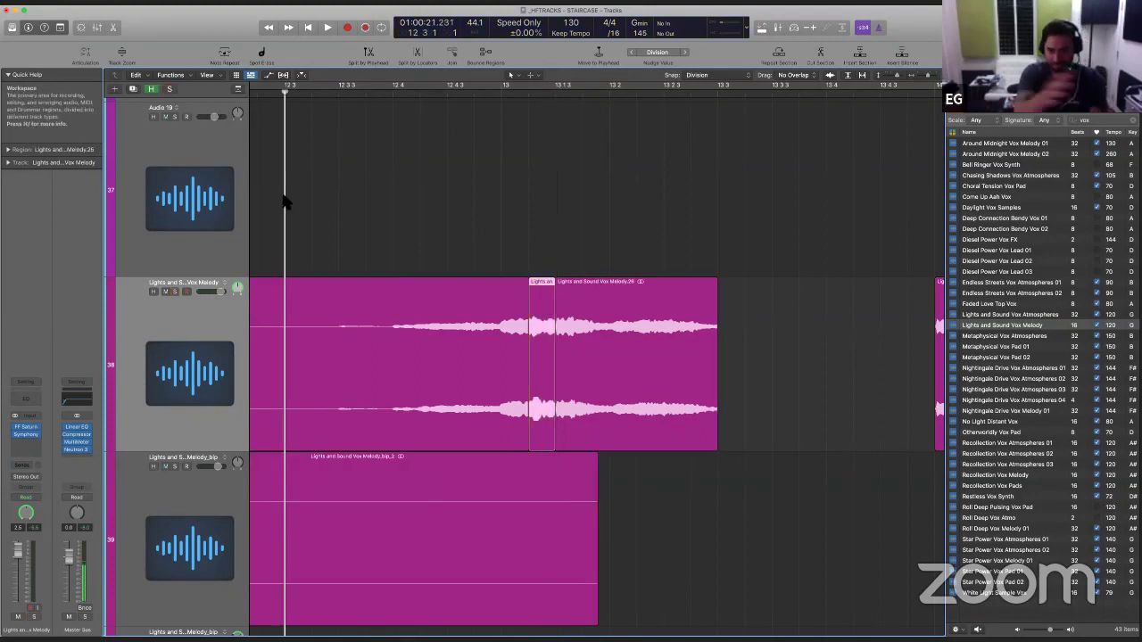
key("space")
left_click(418, 227)
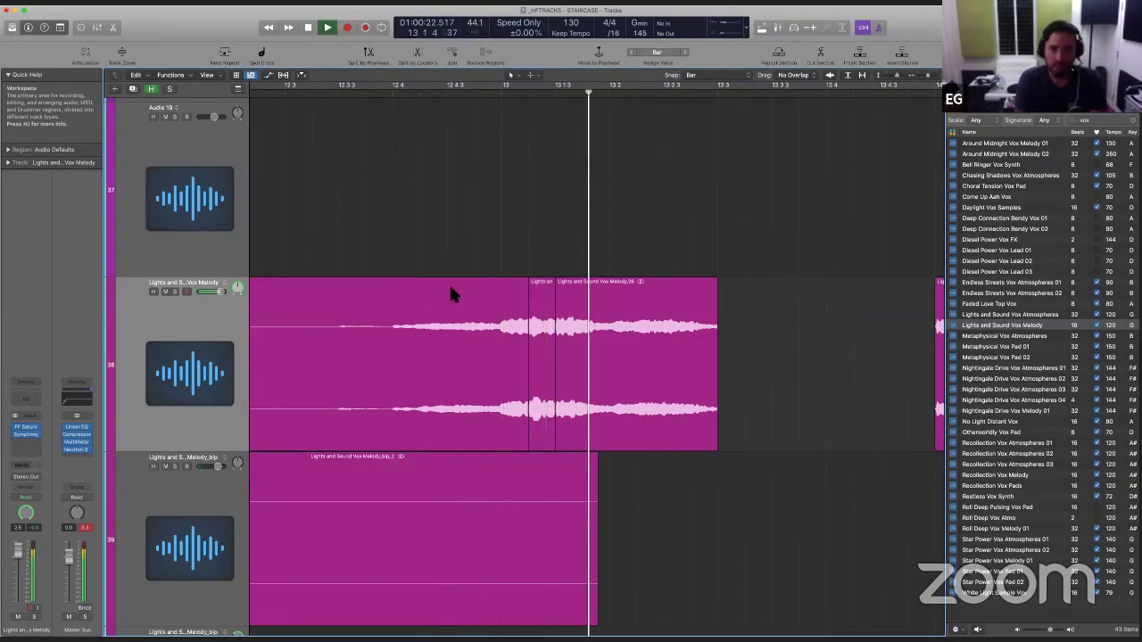
key("space")
Step: Copy the short vox slice to 13 3, place a second copy directly behind it, and audition the passage
left_click(546, 349)
left_click_drag(554, 353, 760, 366)
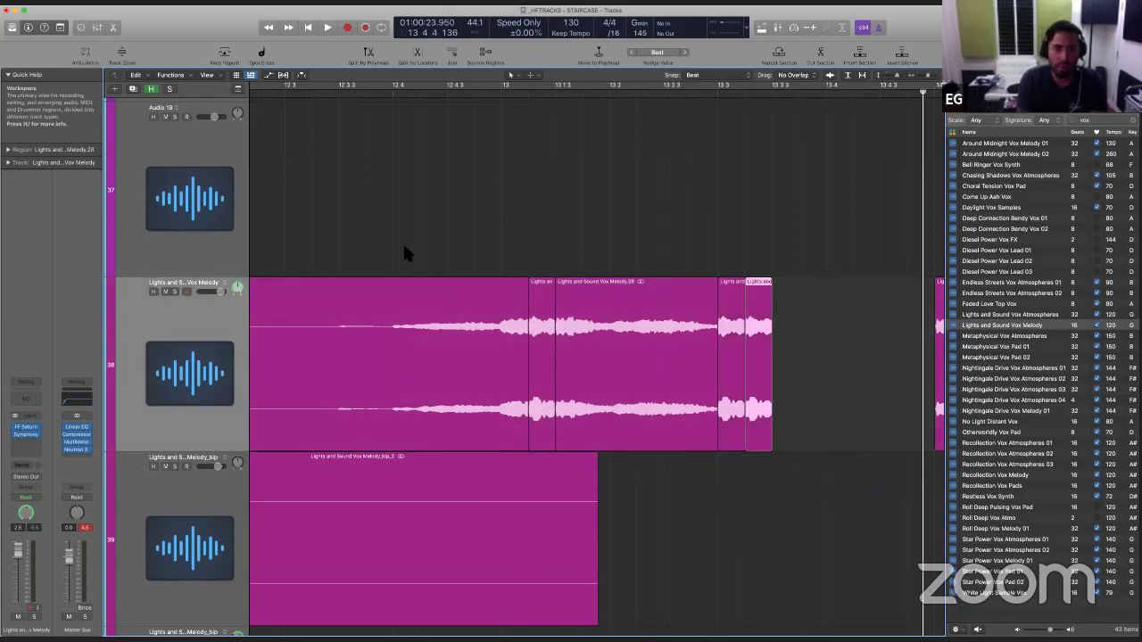
left_click(375, 247)
key("space")
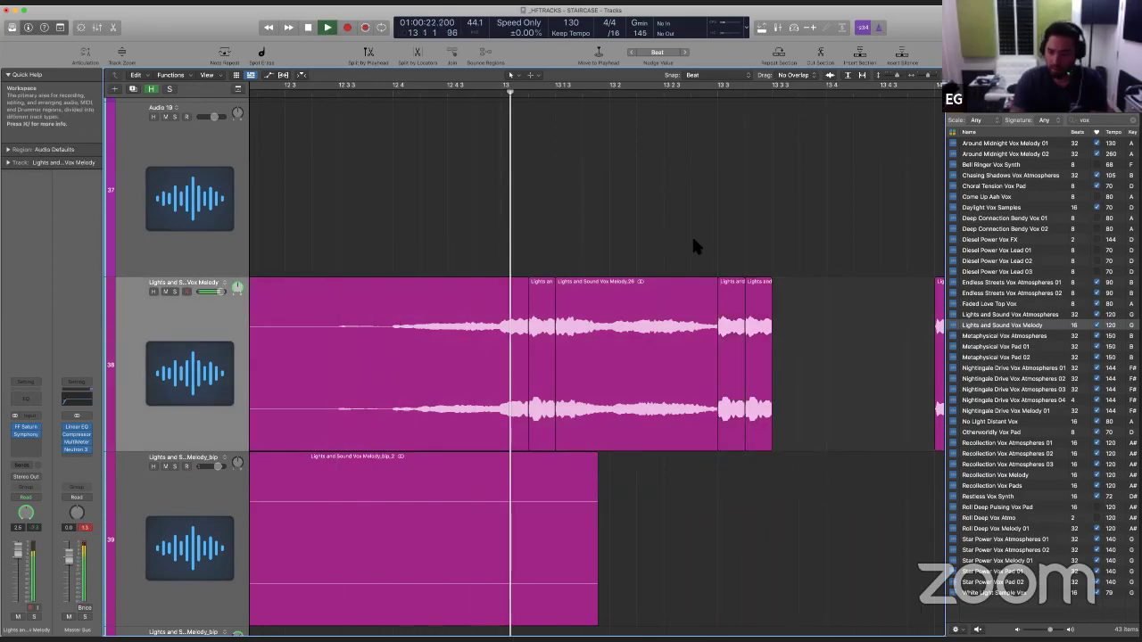
key("space")
Step: Move the second copy of the vox slice to 13 3 3 and play the passage
left_click_drag(754, 375, 788, 373)
key("space")
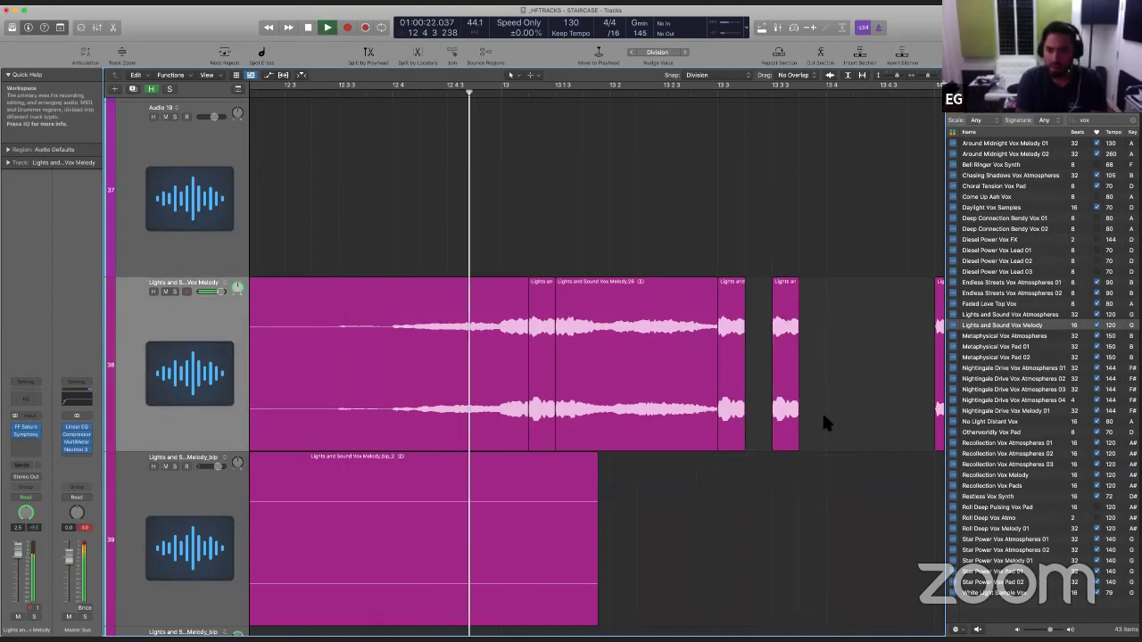
key("space")
Step: Add a third copy of the vox slice, audition it at 13 4, and shift it to 13 4 2
left_click_drag(787, 426, 841, 426)
key("space")
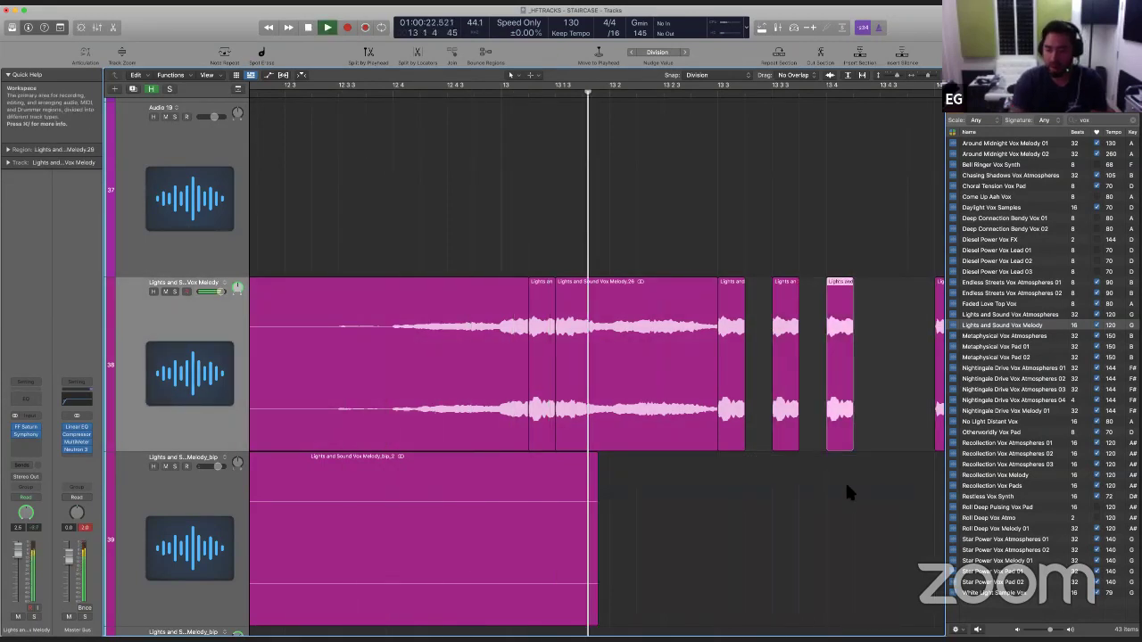
key("space")
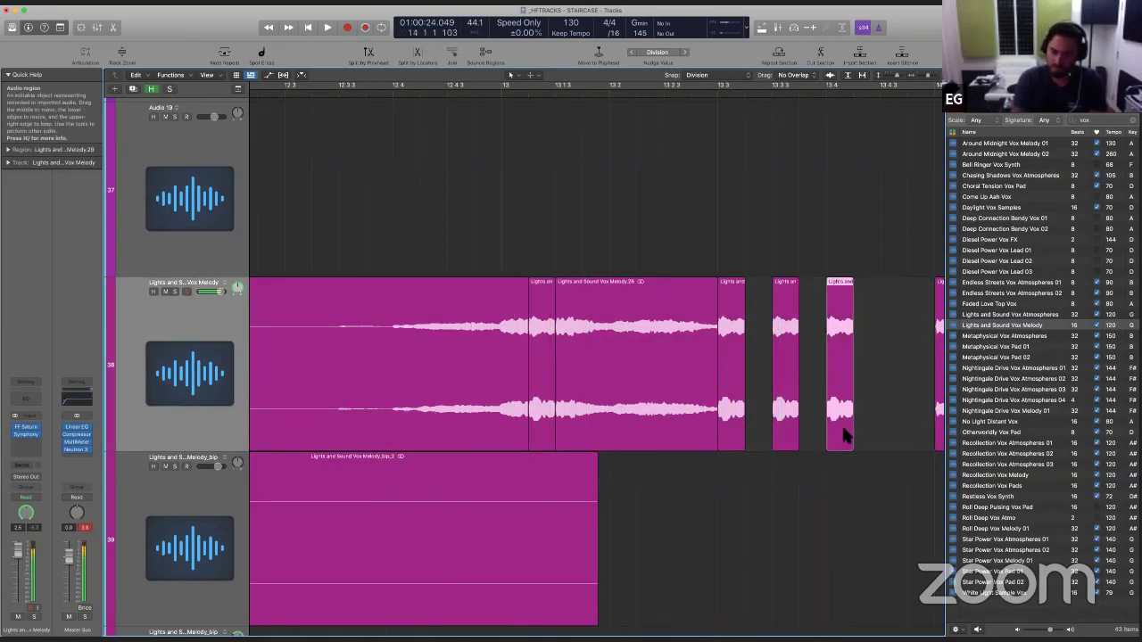
left_click_drag(846, 434, 873, 435)
key("space")
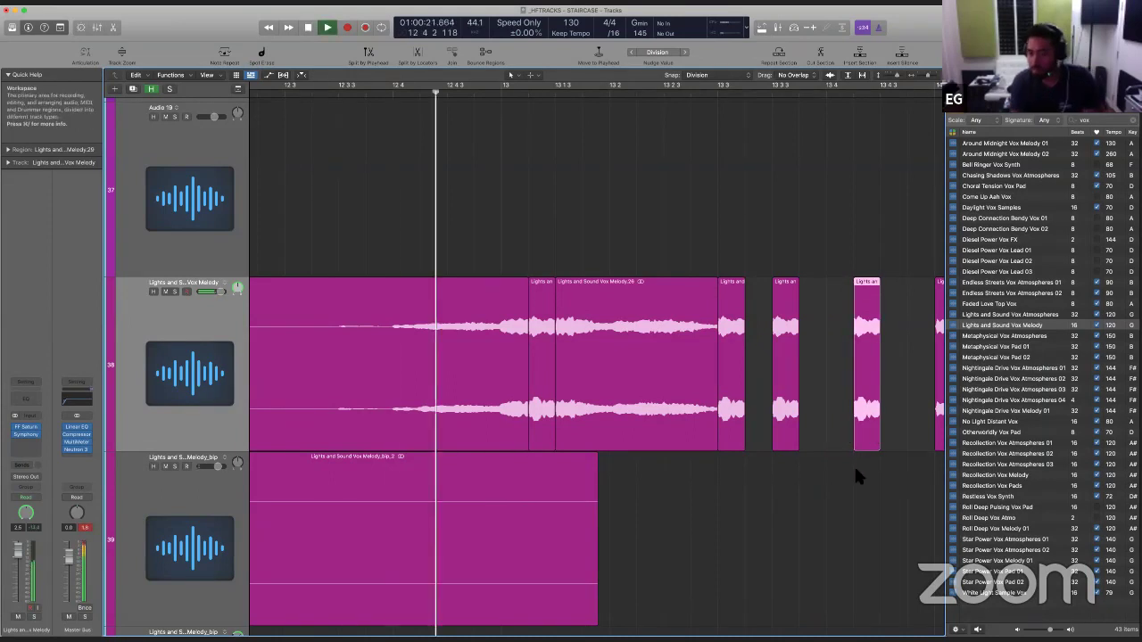
key("space")
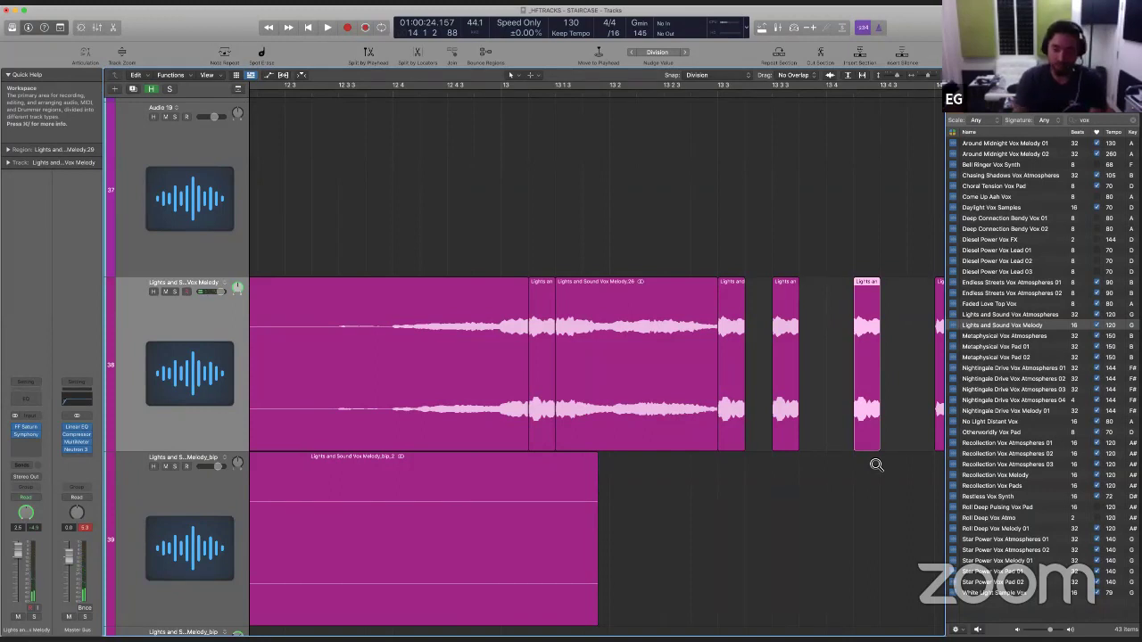
Step: Try the third vox slice copy one division further on at 13 4 3, audition it, and nudge it back
key("alt+Right")
key("space")
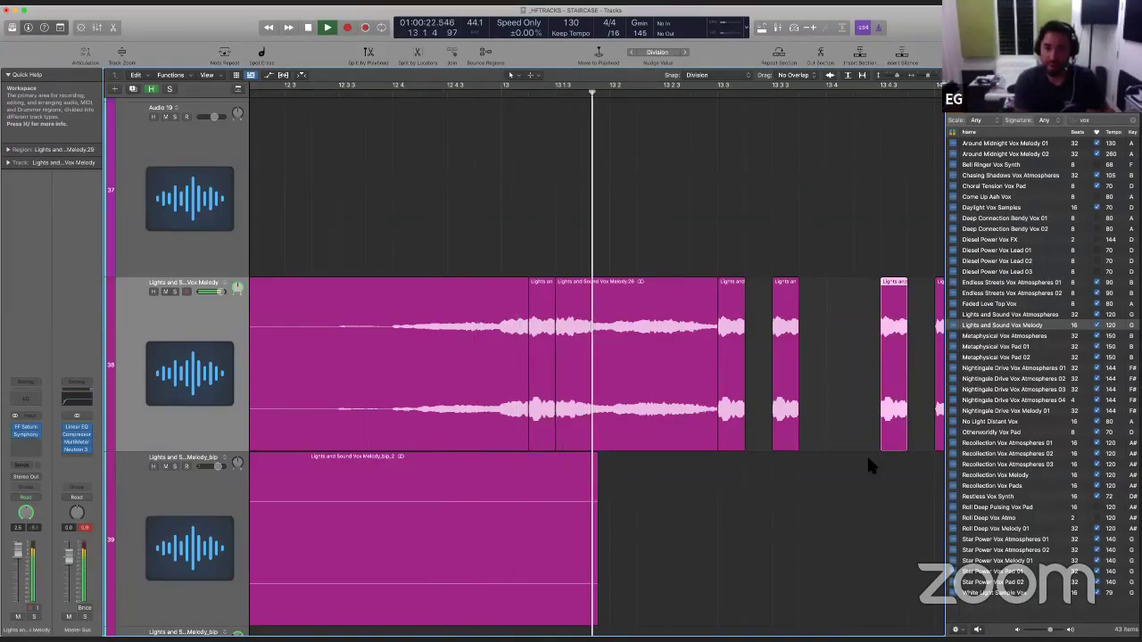
key("space")
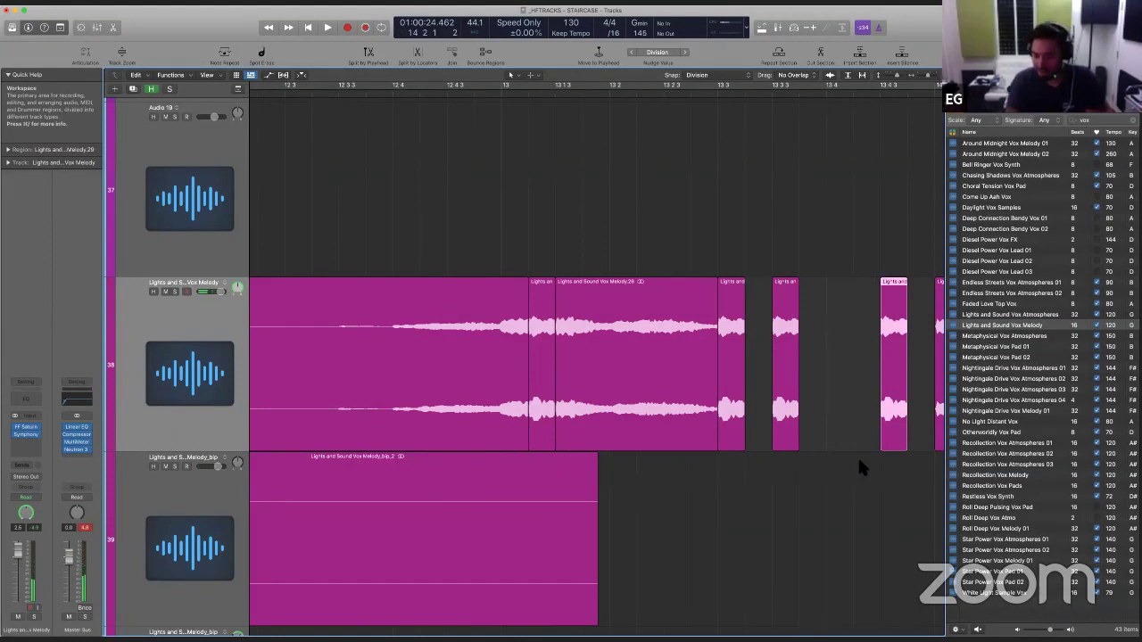
key("ctrl+alt+t")
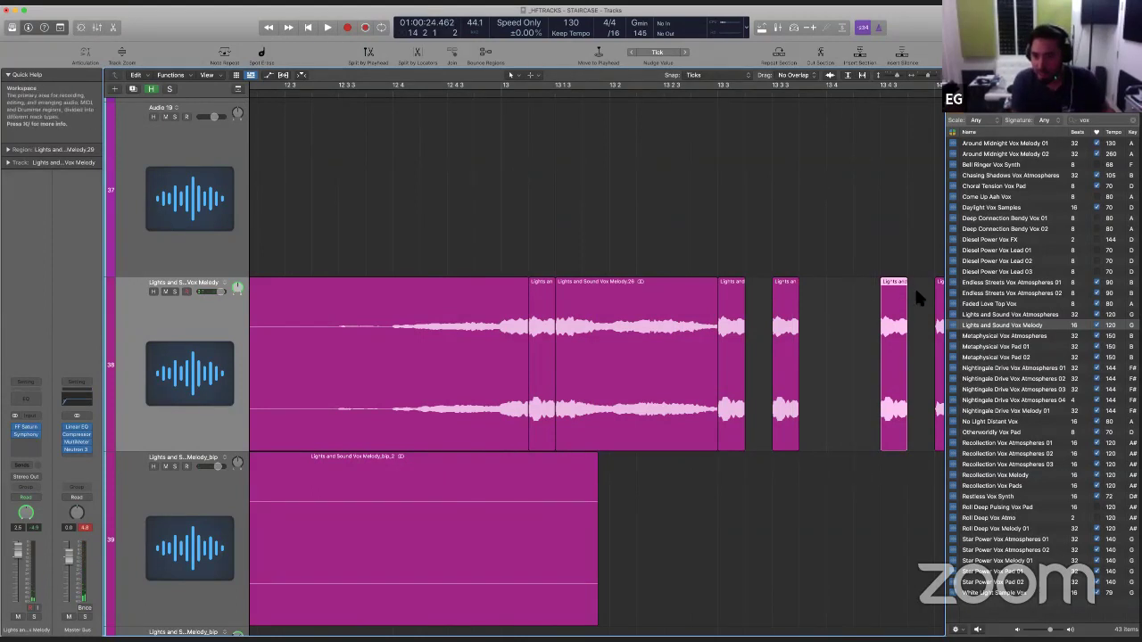
left_click(911, 455)
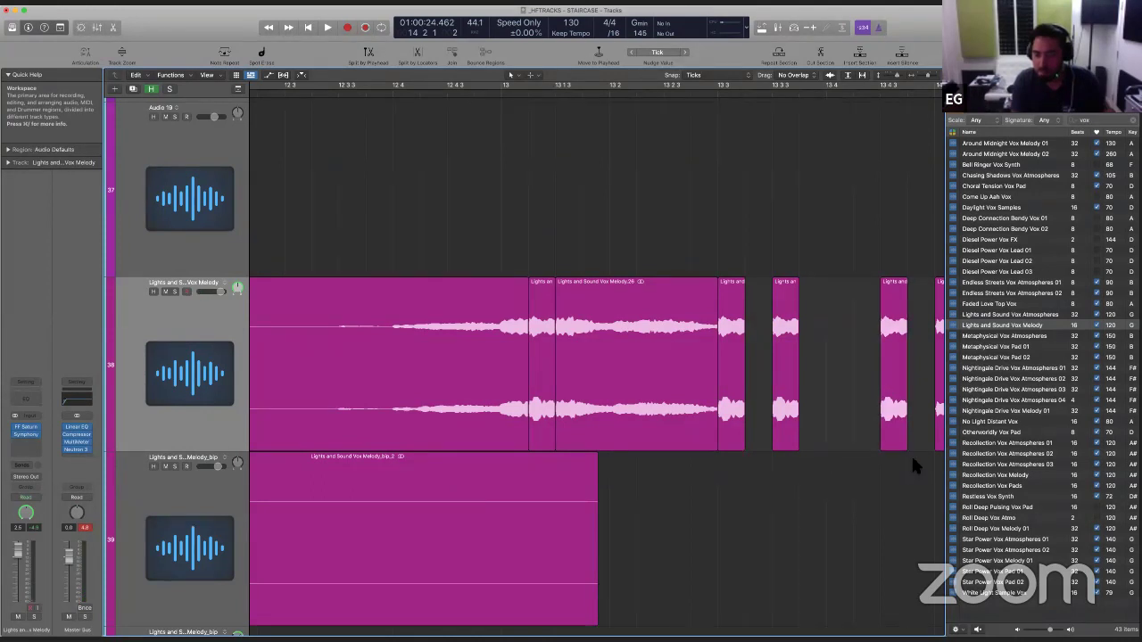
left_click(899, 442)
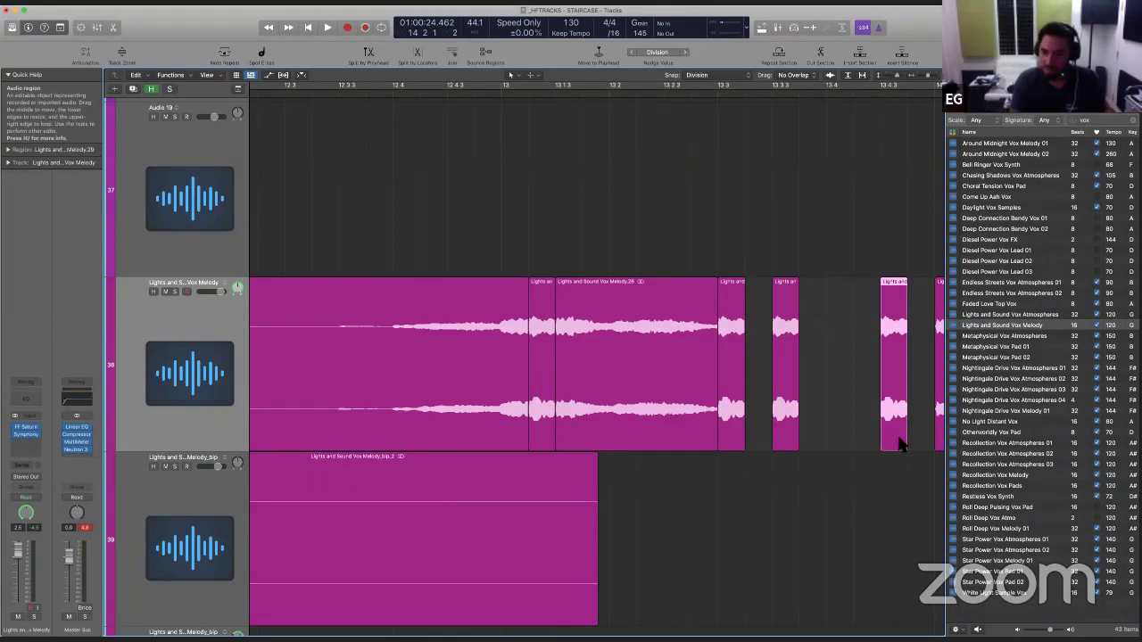
key("alt+Left")
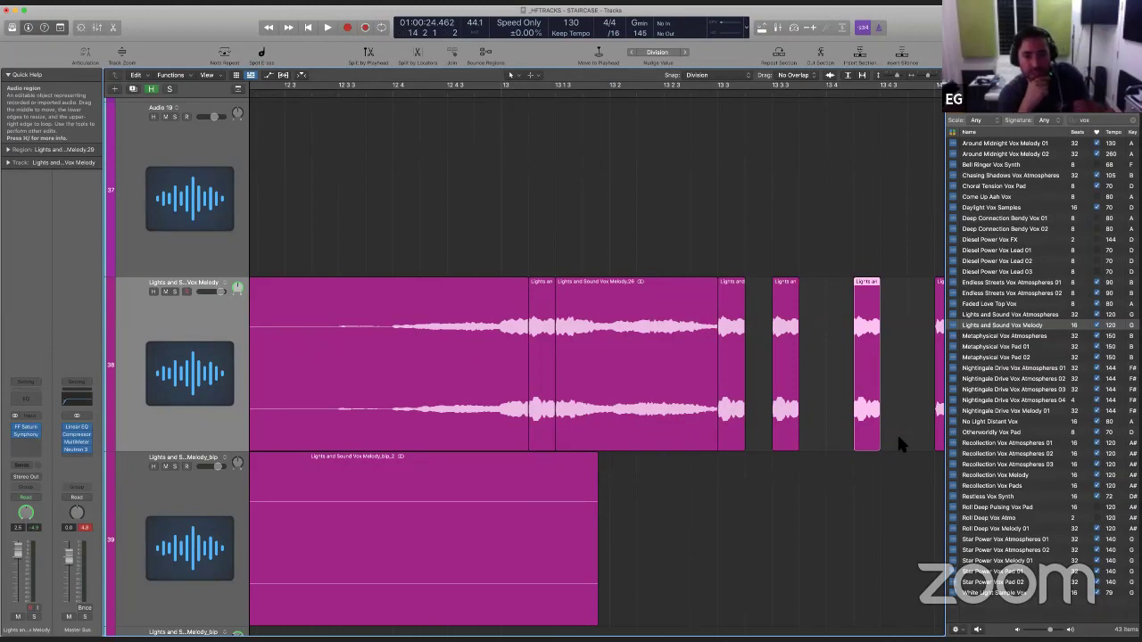
Step: Play the passage, try the third vox slice copy one division later again, audition it, and return the copy to 13 4 2
key("space")
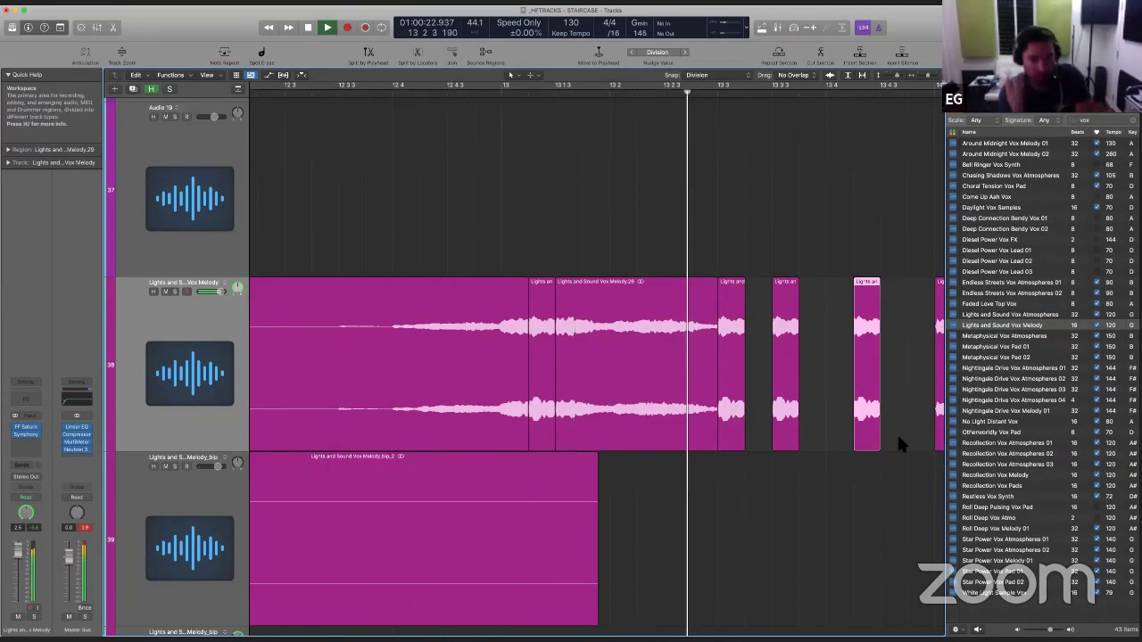
key("space")
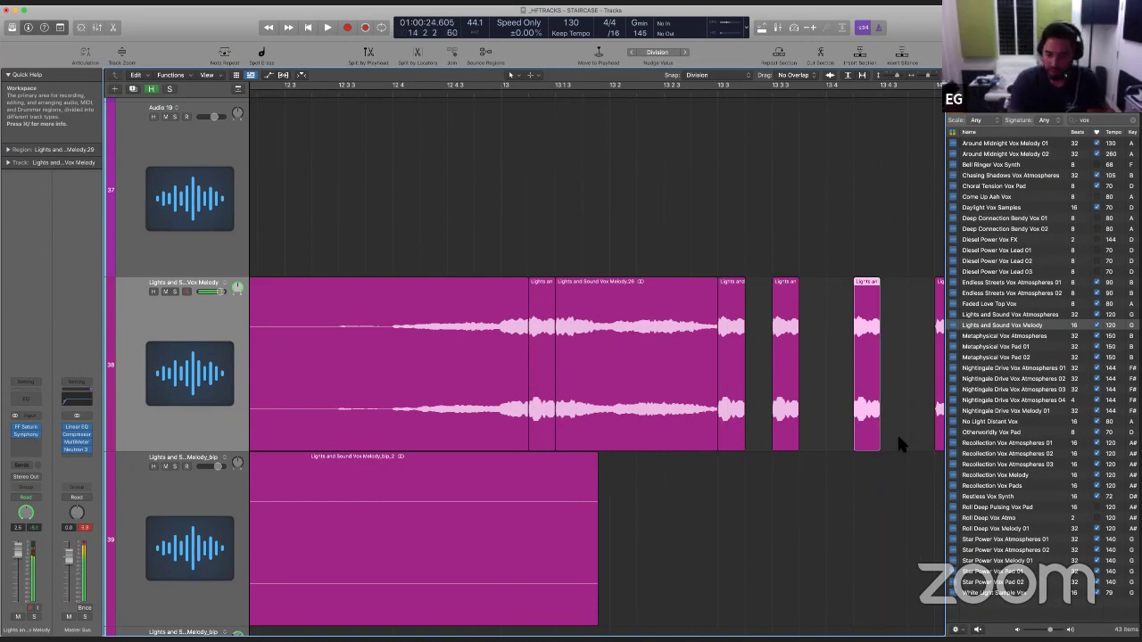
key("alt+Right")
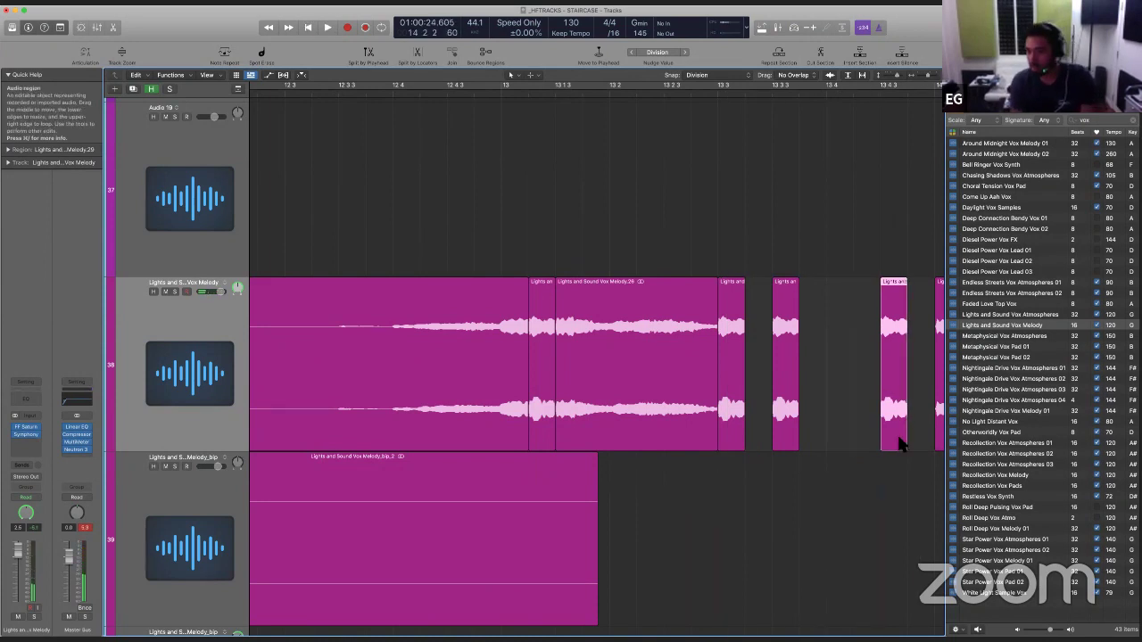
key("space")
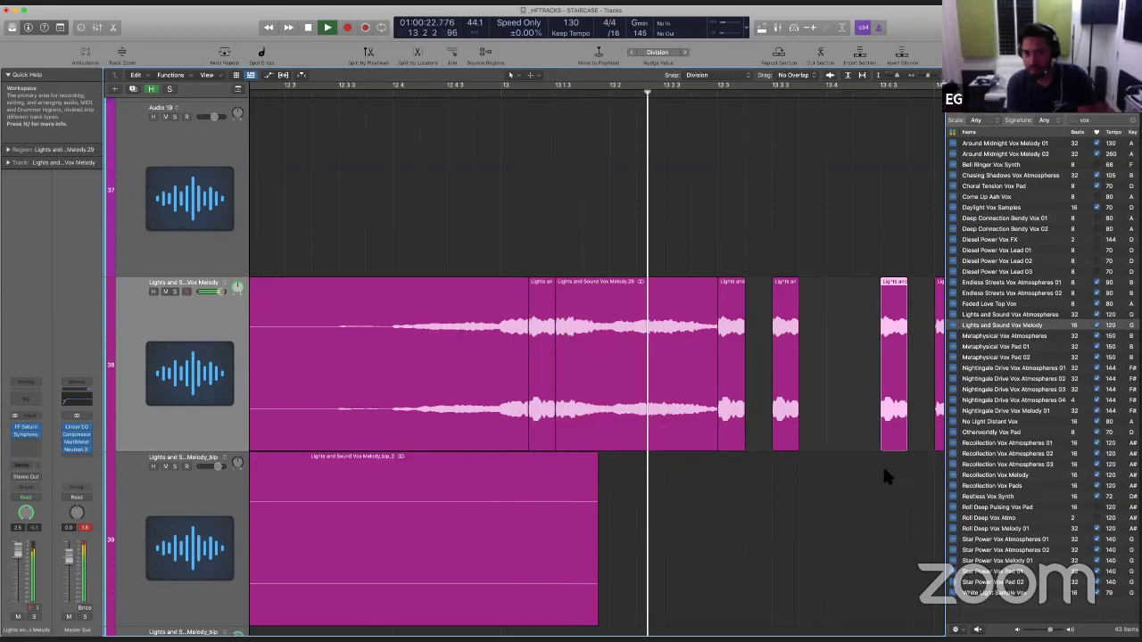
key("space")
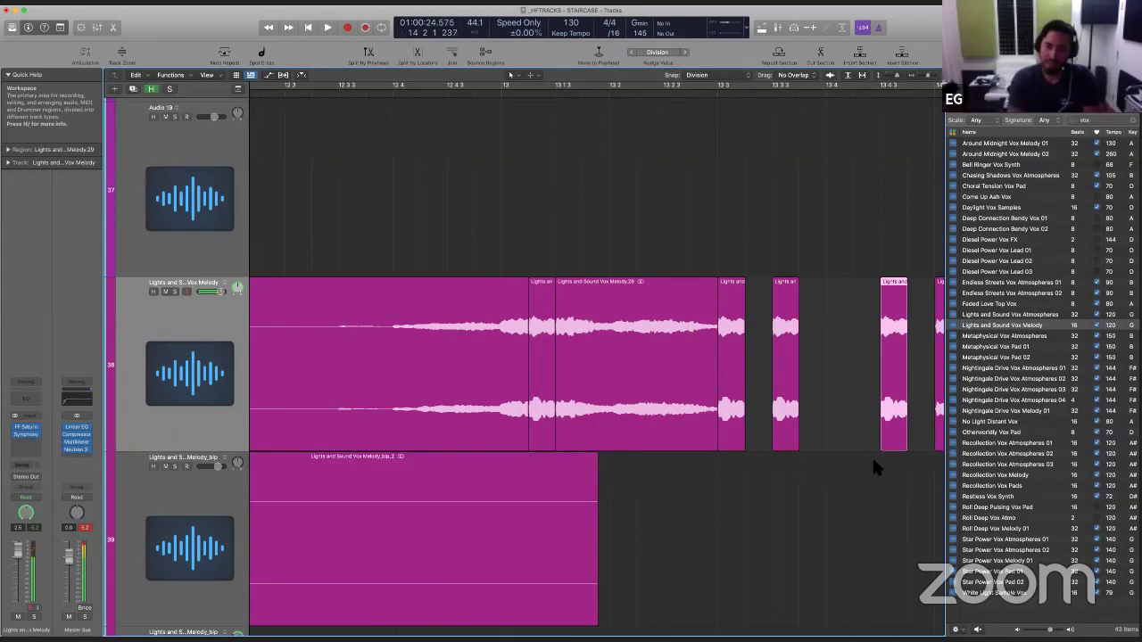
key("alt+Left")
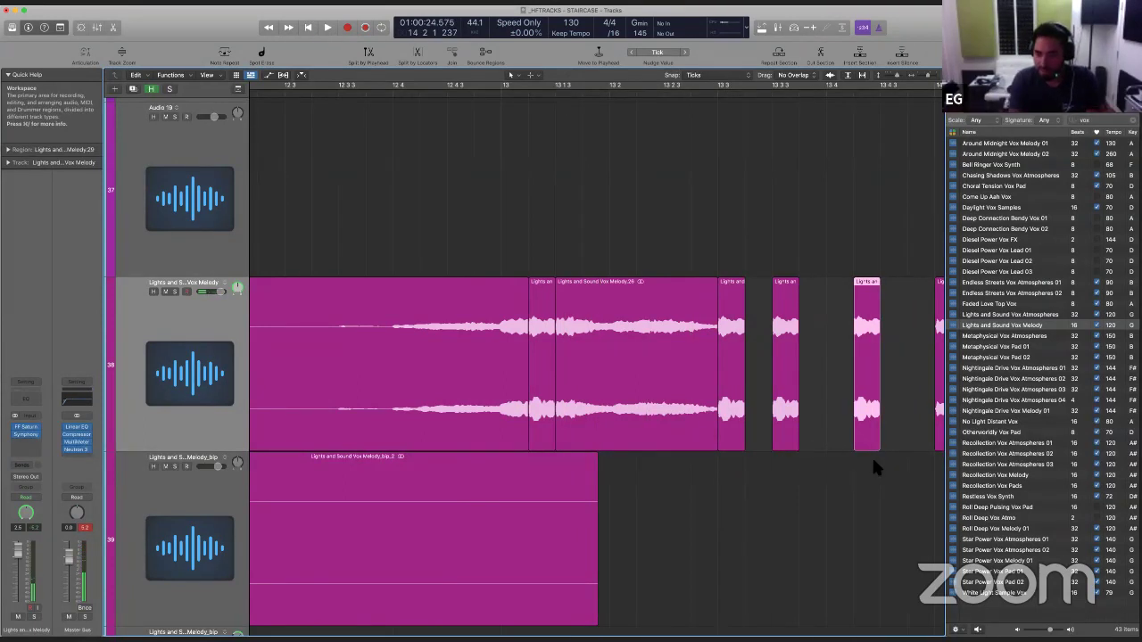
Step: Trim the end of the third vox slice copy slightly shorter and play the passage
left_click_drag(829, 253, 910, 532)
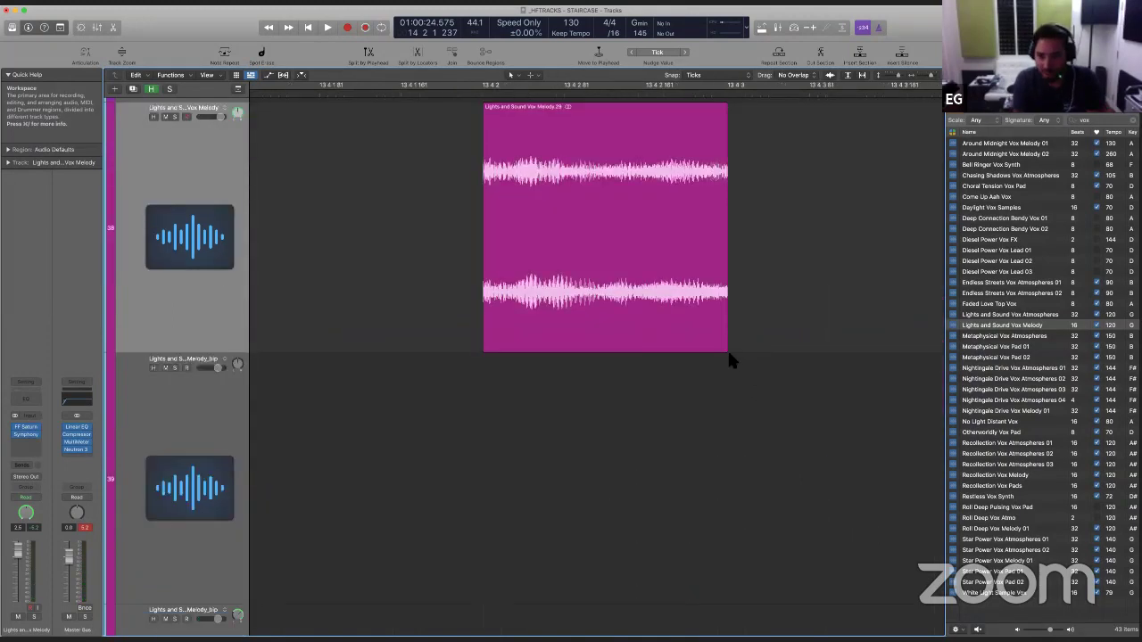
left_click_drag(728, 352, 684, 352)
key("z")
left_click_drag(306, 519, 491, 614)
key("space")
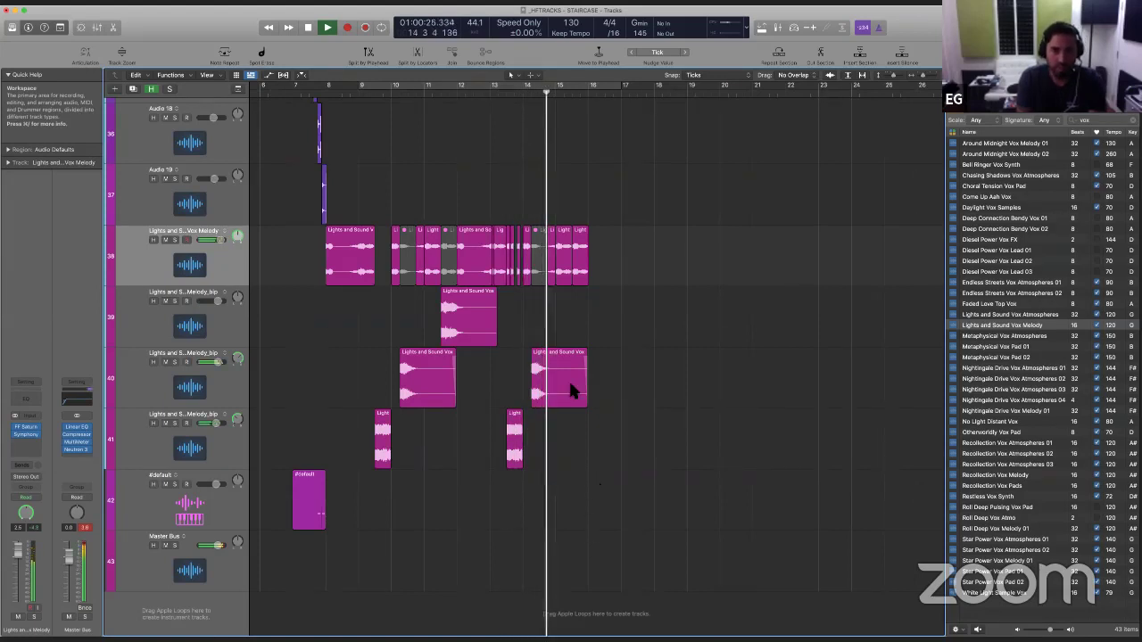
key("space")
Step: Audition the stuttered vox slices repeatedly from 13 2 into bar 14 to judge the shortened third copy
left_click_drag(484, 198, 731, 350)
left_click(297, 247)
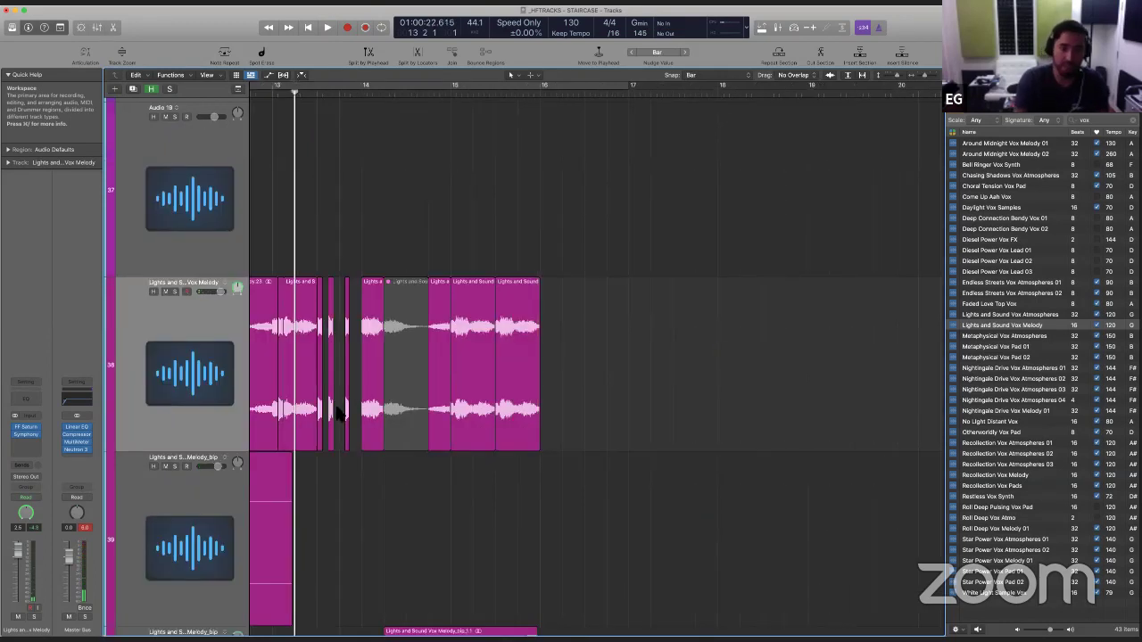
key("super+Right")
key("super+Right")
key("space")
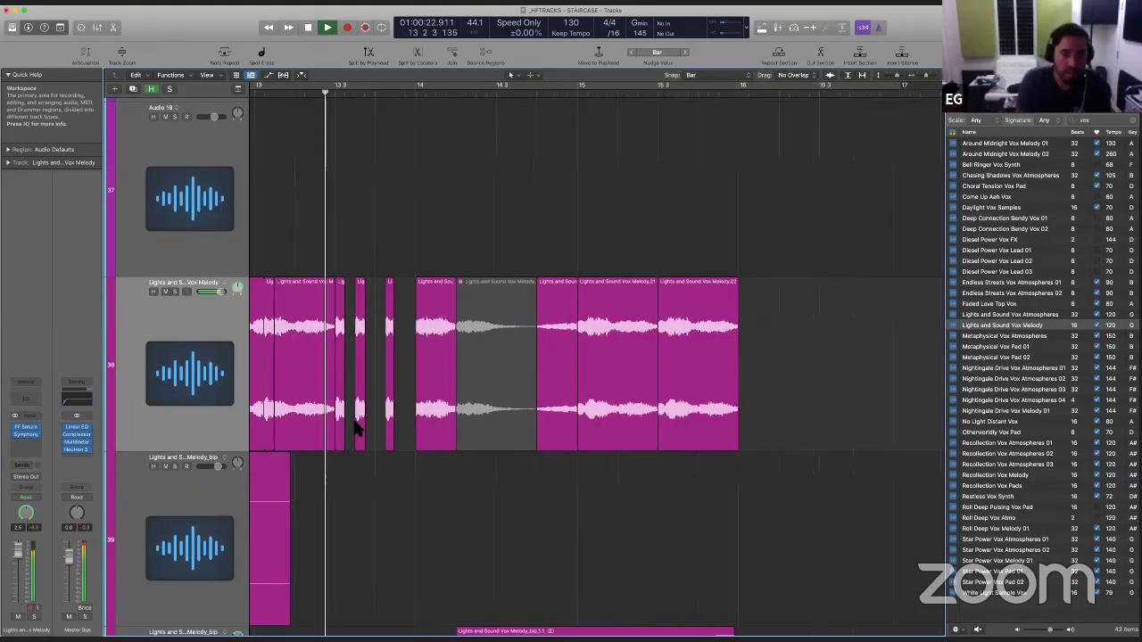
key("super+Right")
key("super+Right")
key("super+Right")
key("super+Right")
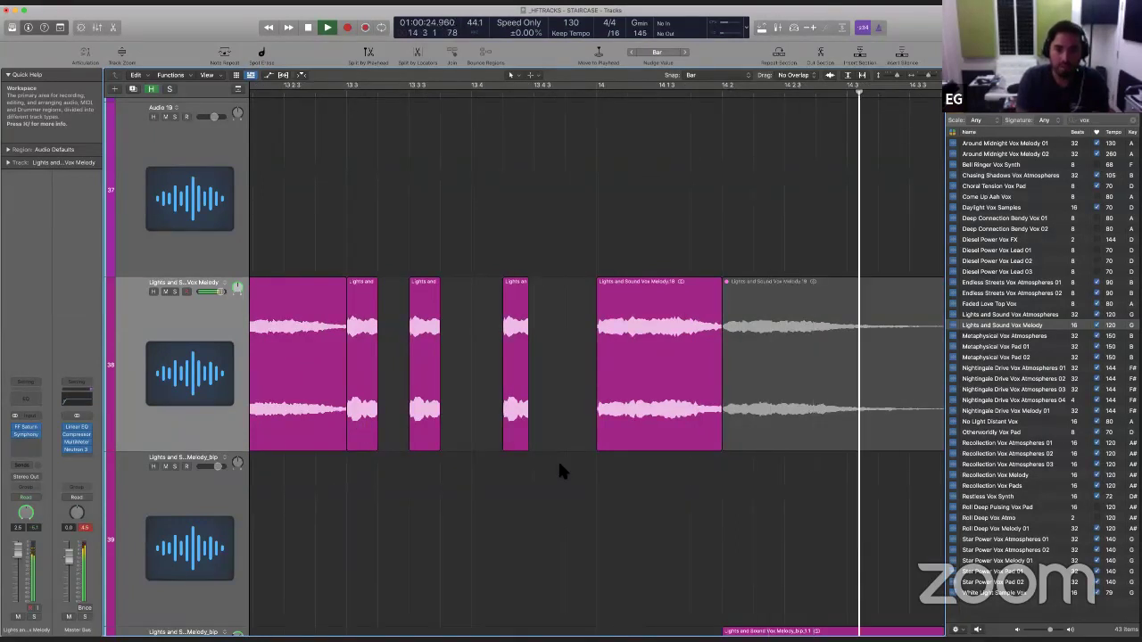
key("space")
key("space")
key("space")
left_click_drag(555, 495, 512, 382)
key("space")
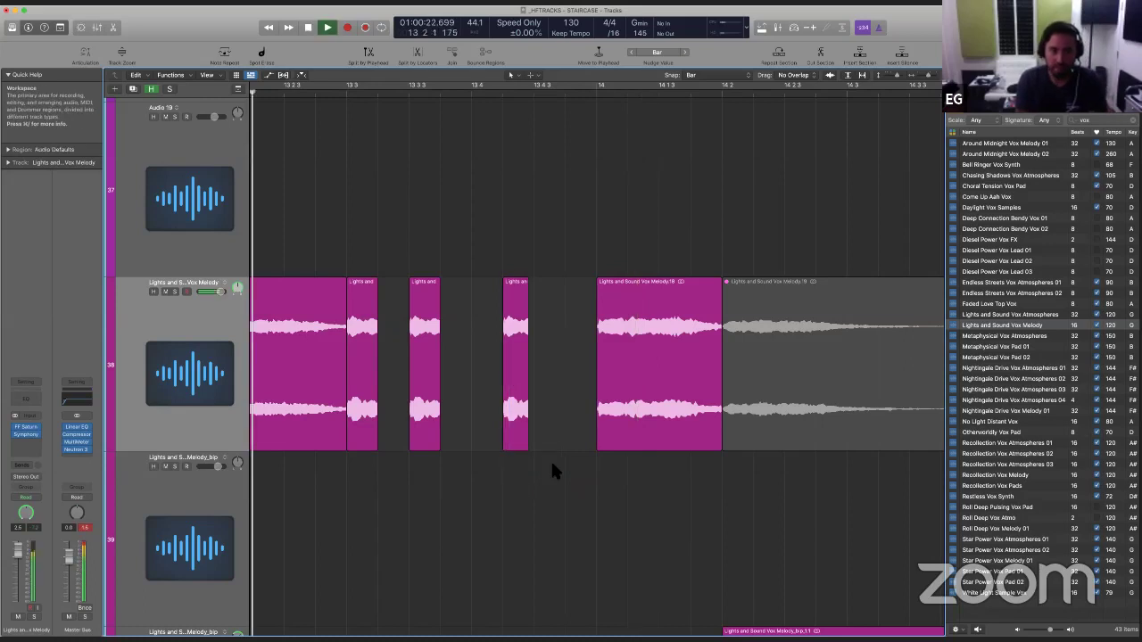
key("space")
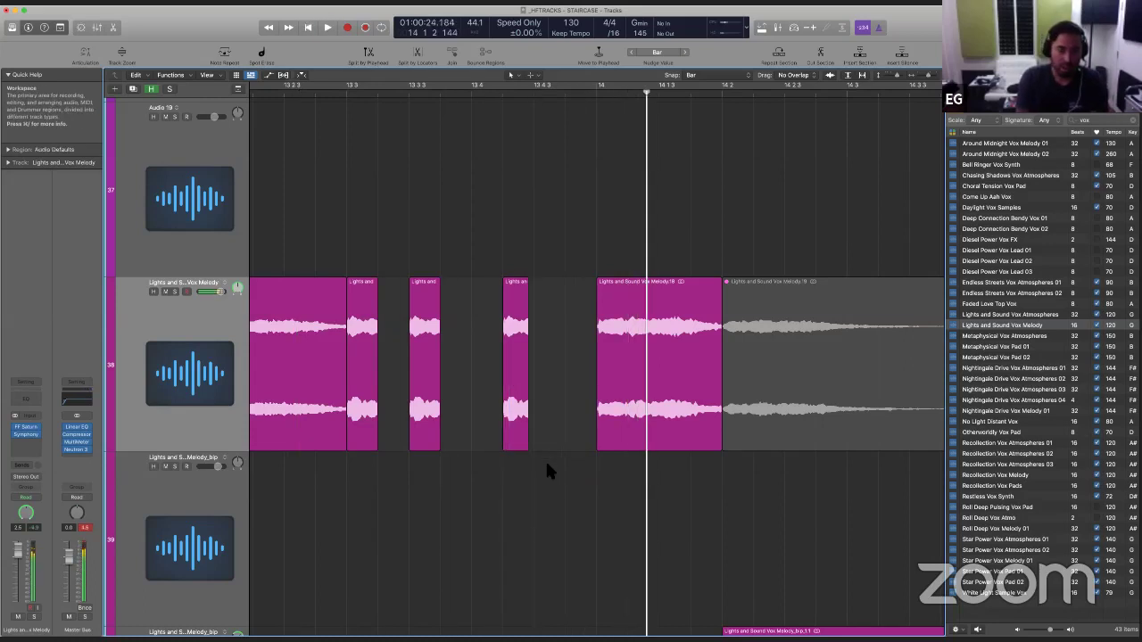
Step: Select only the third vox slice copy at 13 4 2 and bounce it in place to a new track
left_click(143, 357)
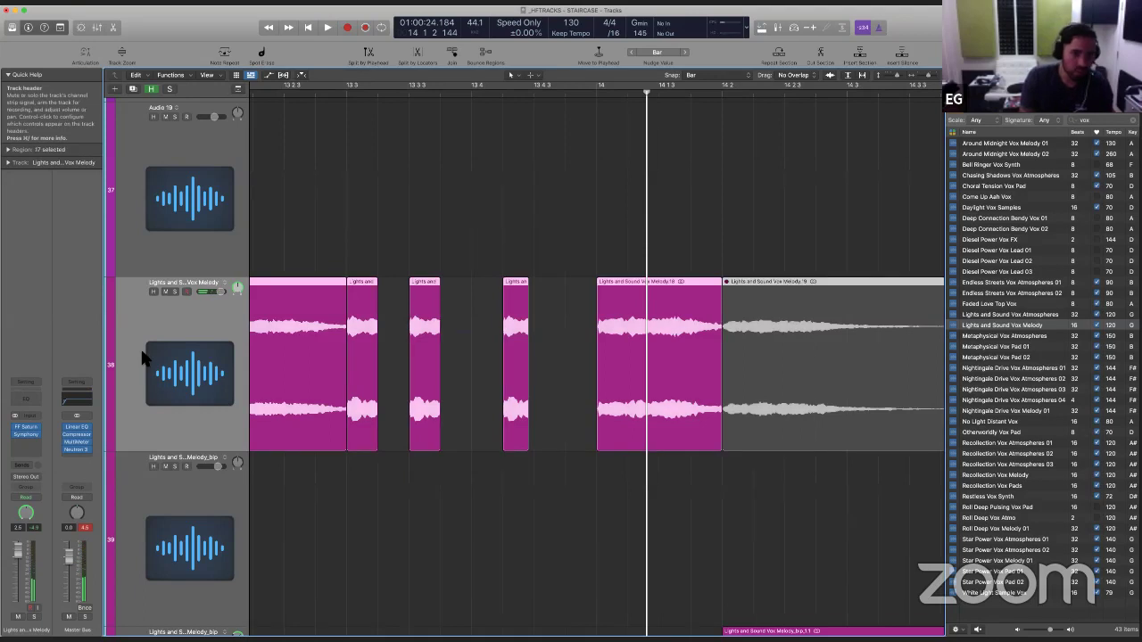
left_click_drag(574, 357, 500, 366)
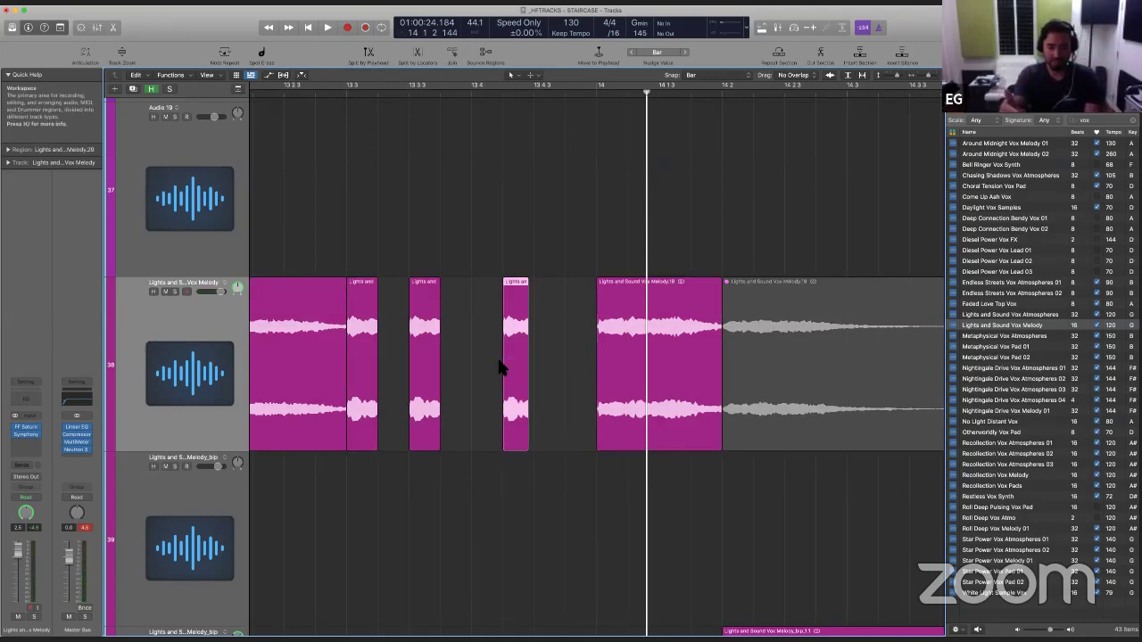
key("ctrl+b")
key("Return")
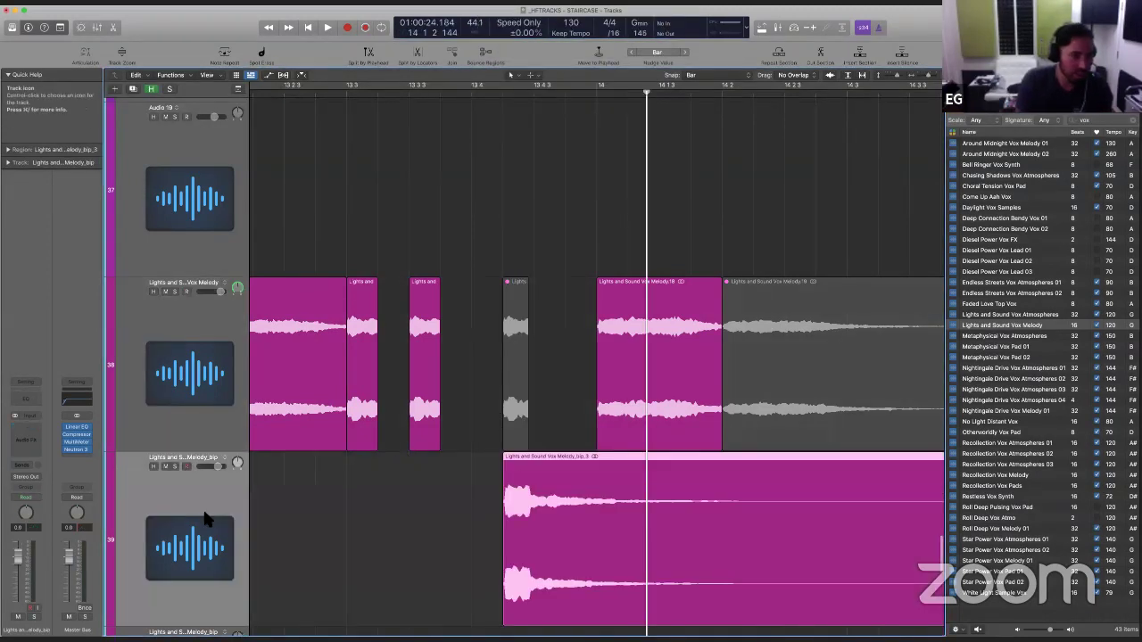
Step: Add a send to Bus 2 (Reverb) on the bounced slice's track, raise its level, and play the result
left_click(26, 464)
mouse_move(35, 480)
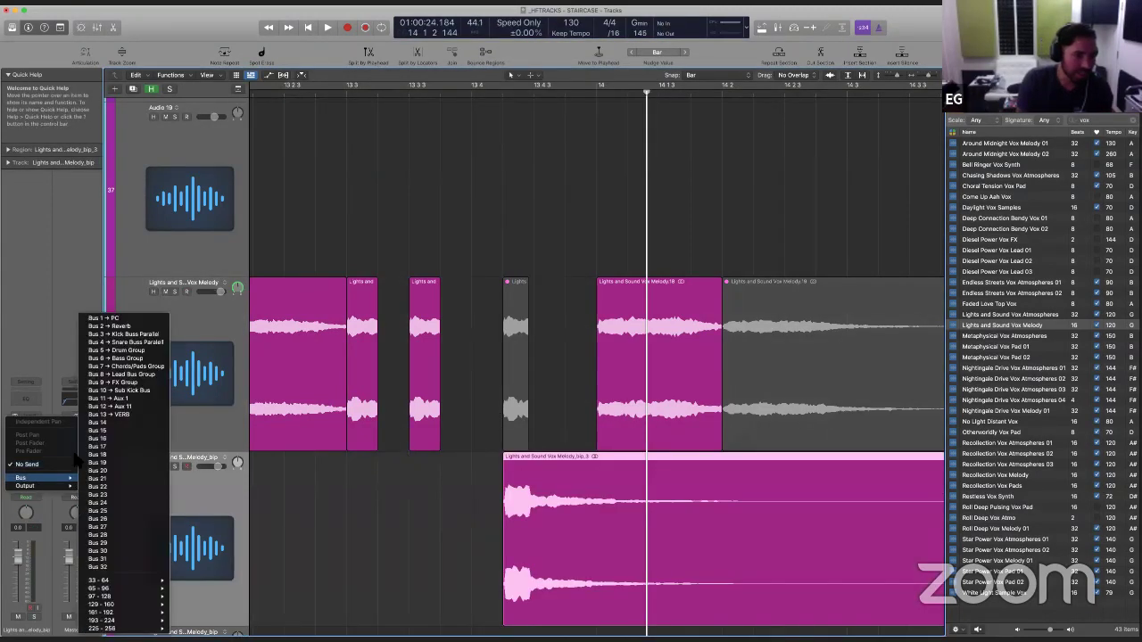
left_click(109, 325)
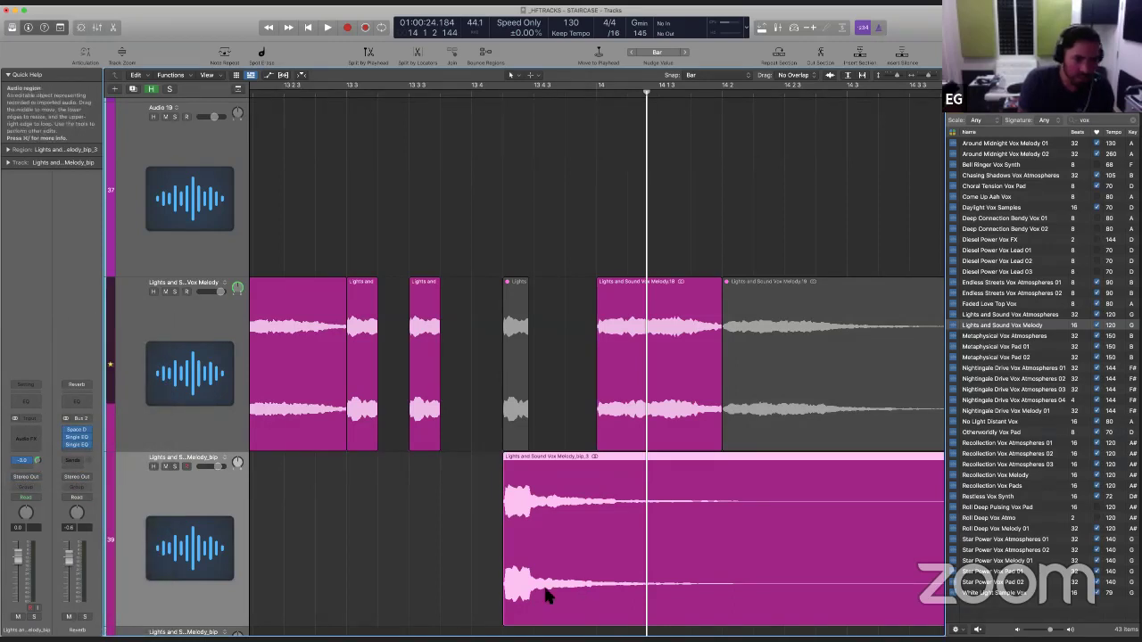
left_click(372, 541)
key("space")
key("space")
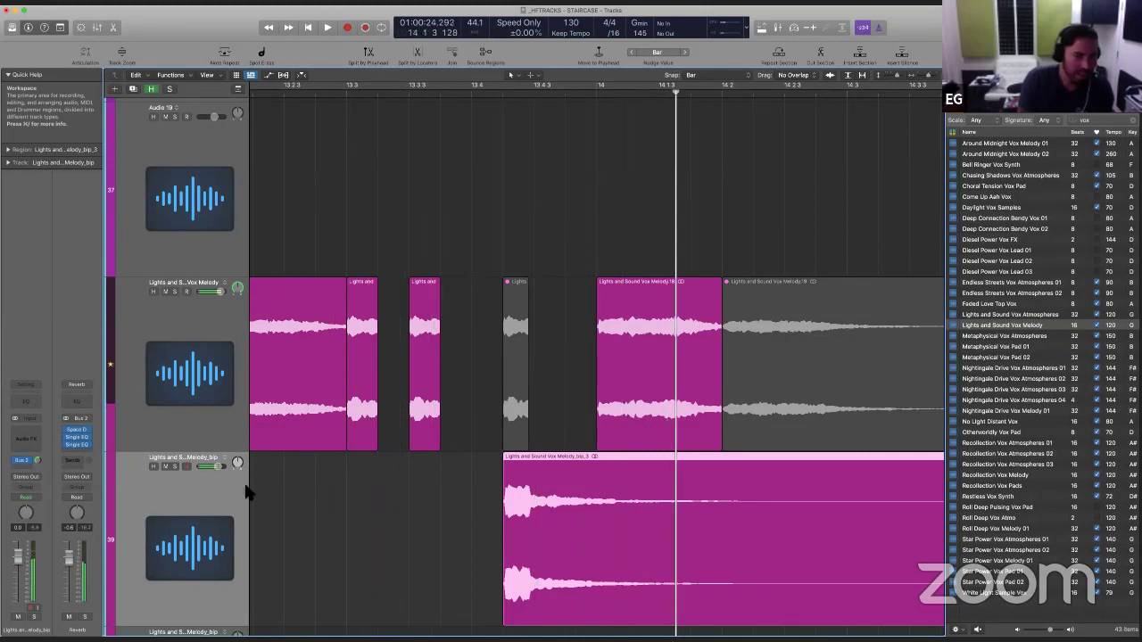
Step: Load the user channel strip setting _Reverb for Edits 2 on the reverb aux and audition the passage from 13 2 3
left_click(76, 385)
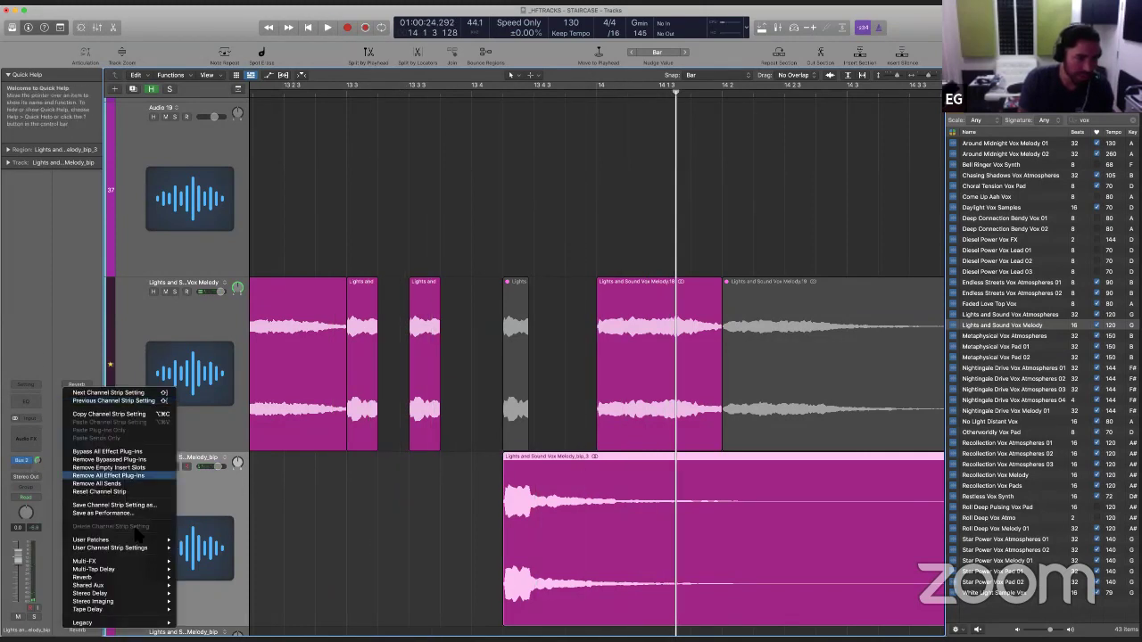
mouse_move(134, 547)
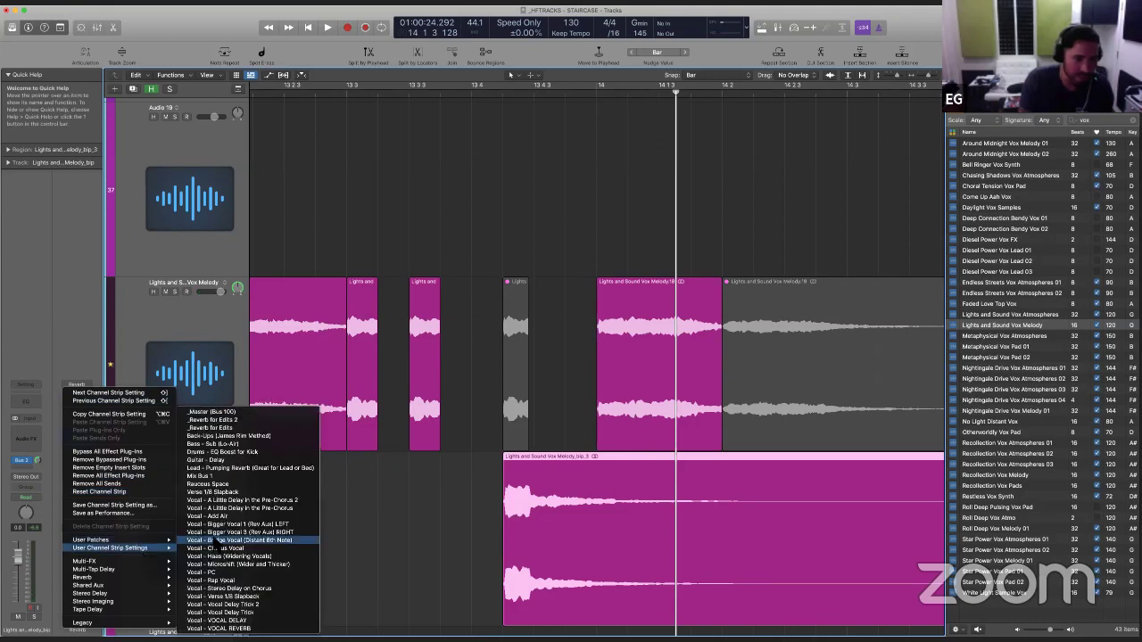
left_click(247, 430)
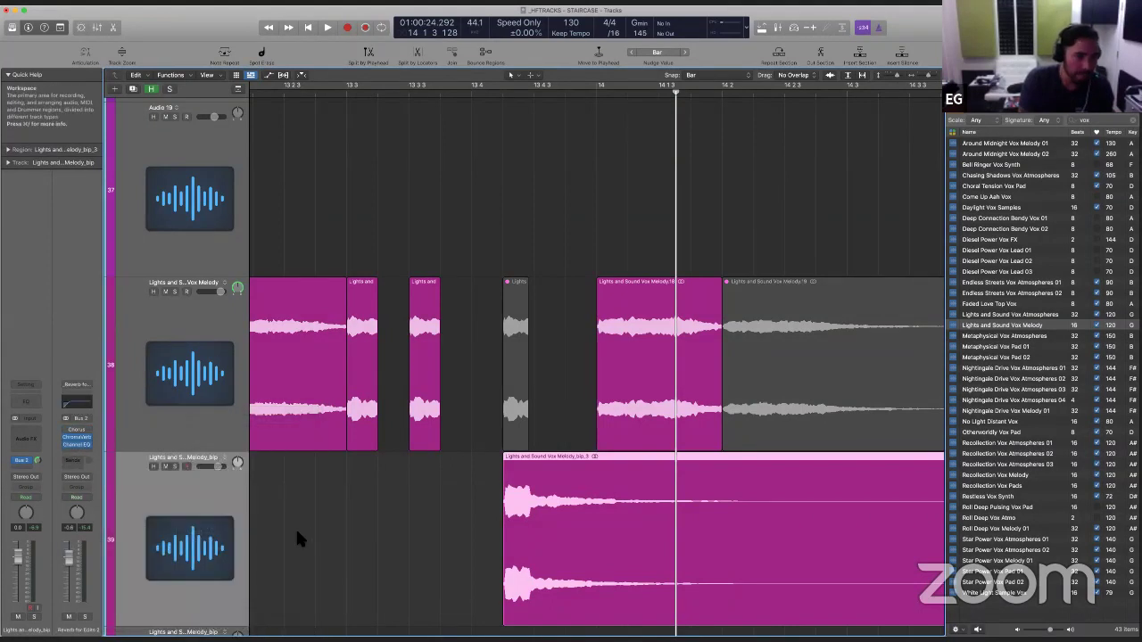
left_click(298, 527)
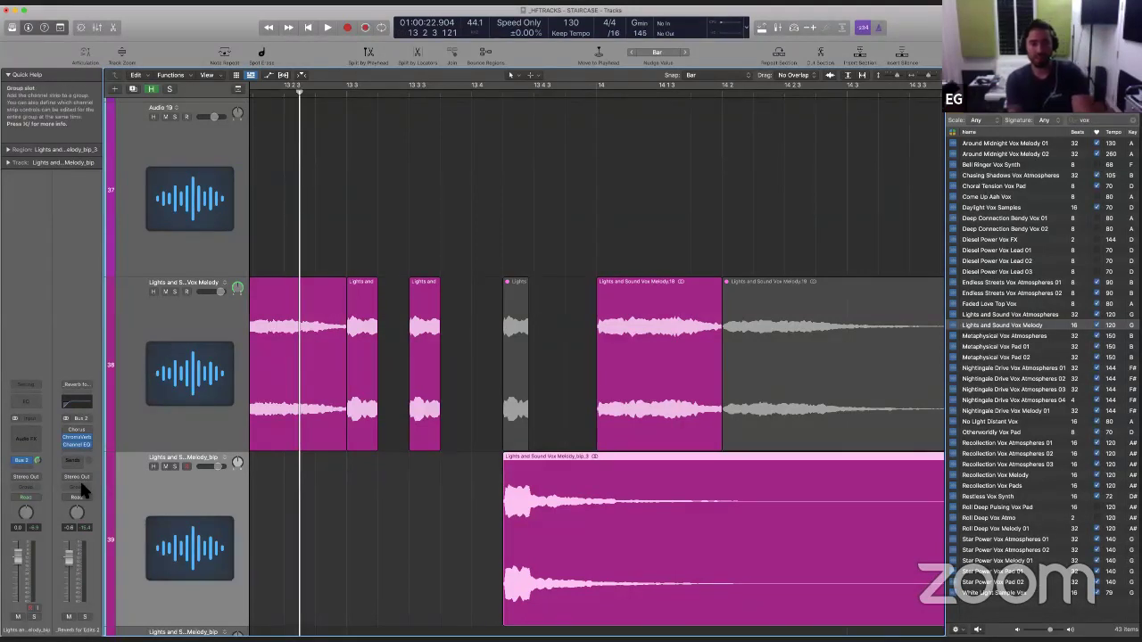
left_click(305, 506)
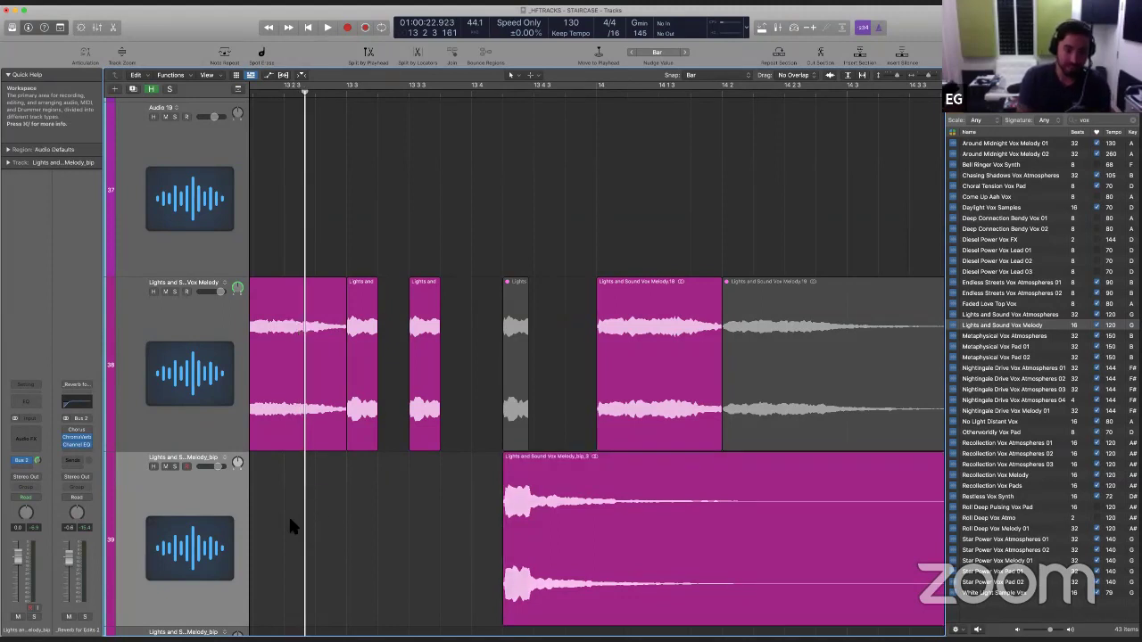
key("space")
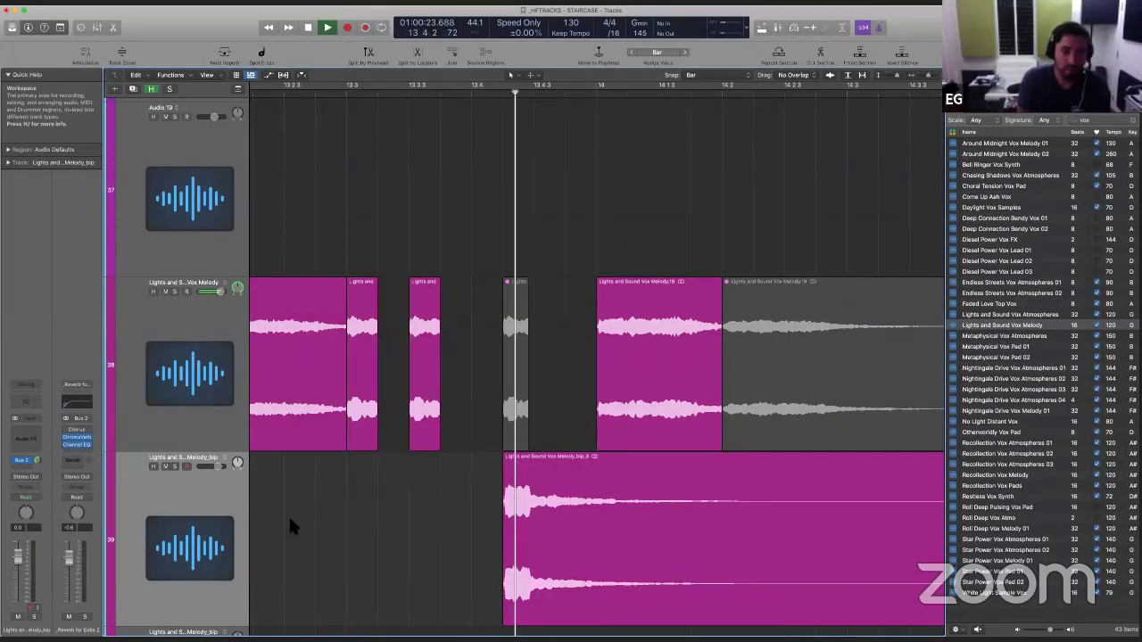
key("space")
key("space")
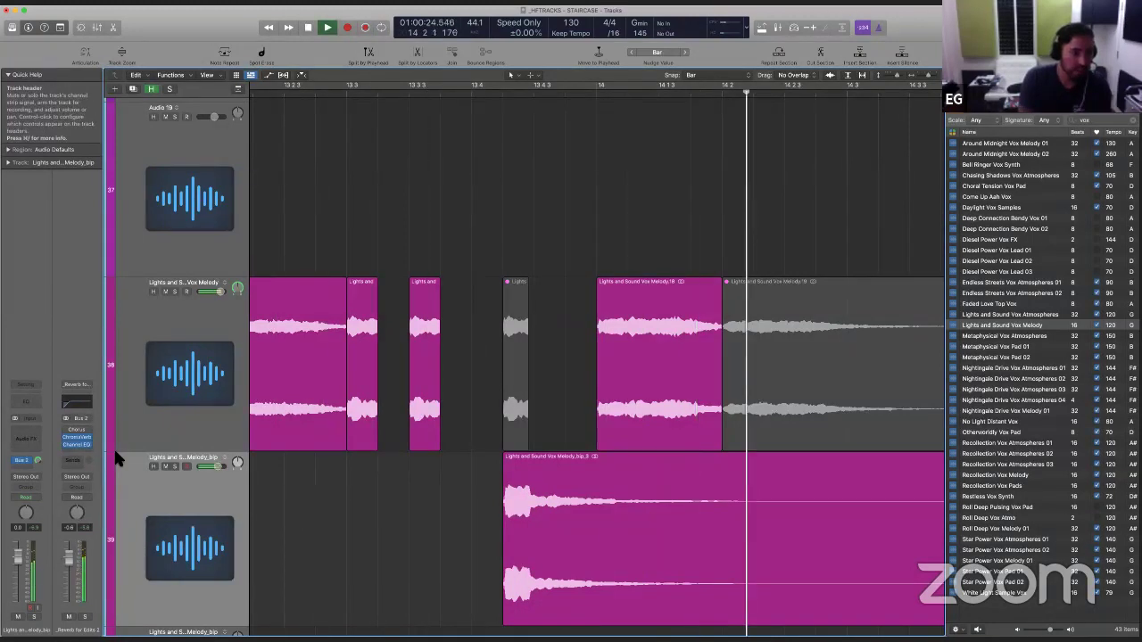
key("space")
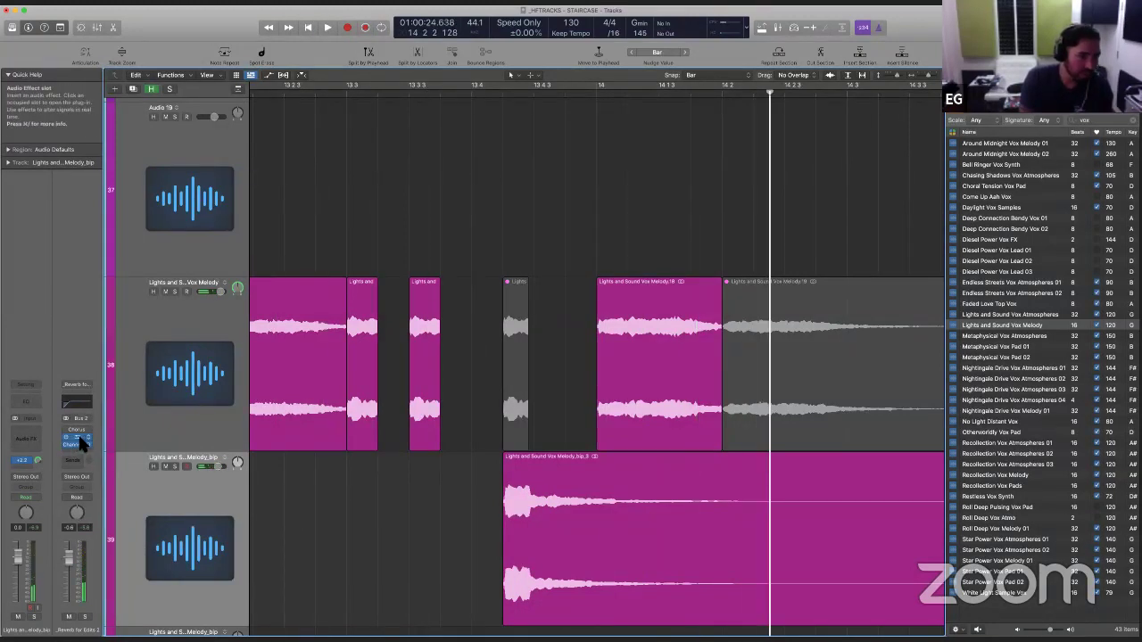
Step: In ChromaVerb's output EQ, boost the band around 2 kHz, add a low cut, and audition the reverb
left_click(78, 436)
left_click(761, 166)
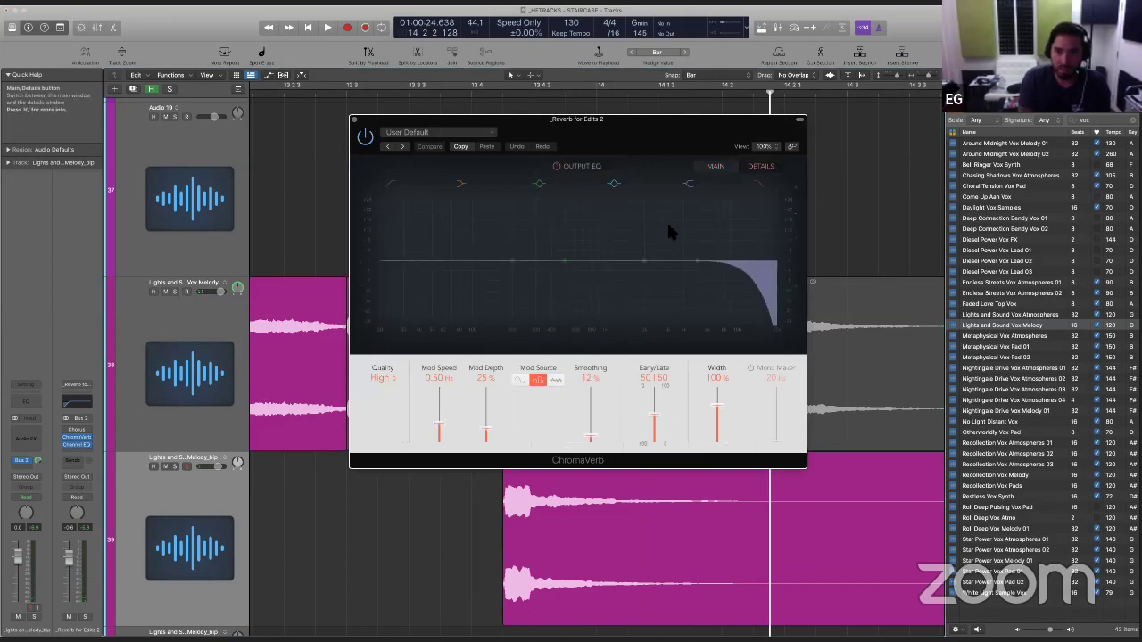
left_click_drag(649, 265, 650, 237)
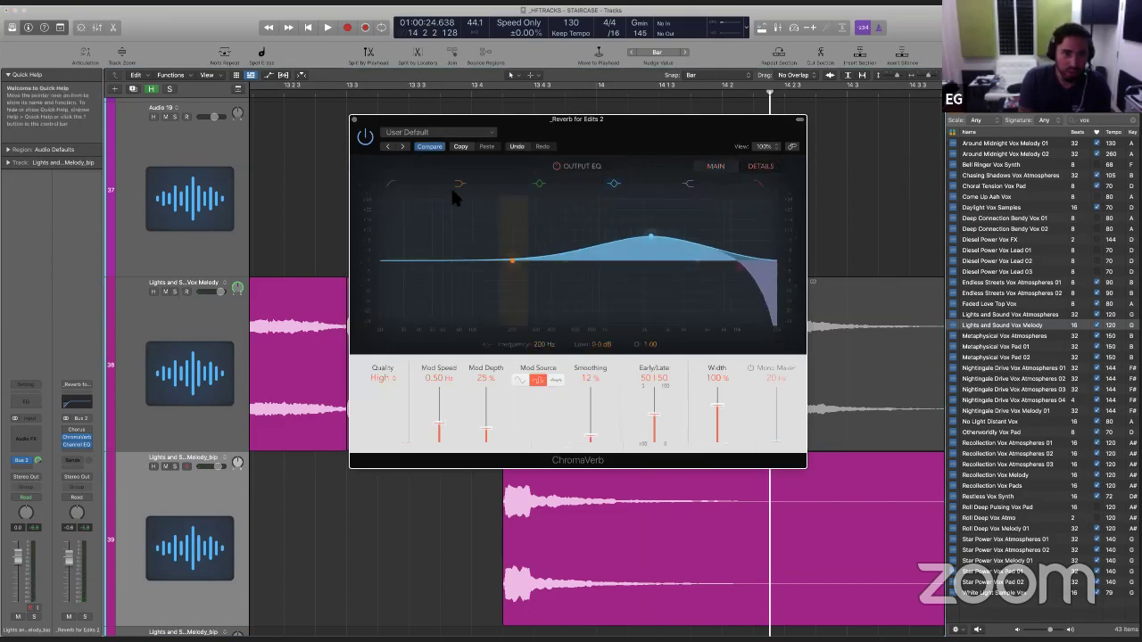
left_click(390, 185)
left_click_drag(383, 266, 528, 270)
left_click(333, 505)
left_click(290, 505)
key("space")
key("space")
Step: Set ChromaVerb's wet level to 39%, distance to 60% and decay to 2.90 s while auditioning the passage
left_click_drag(717, 405, 778, 426)
left_click(717, 166)
key("space")
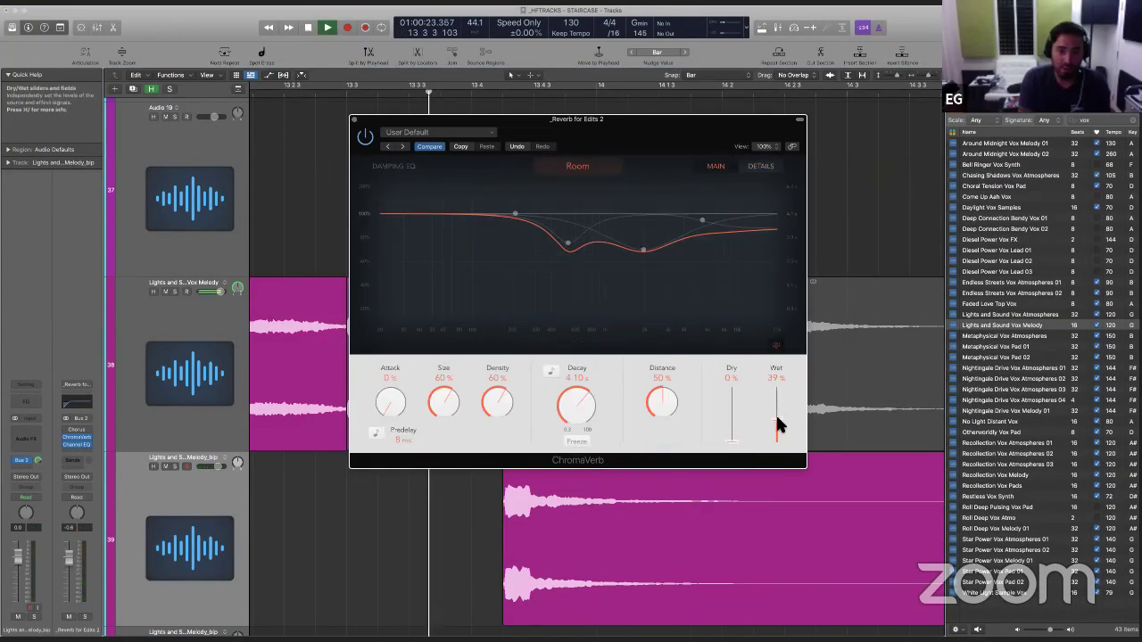
key("space")
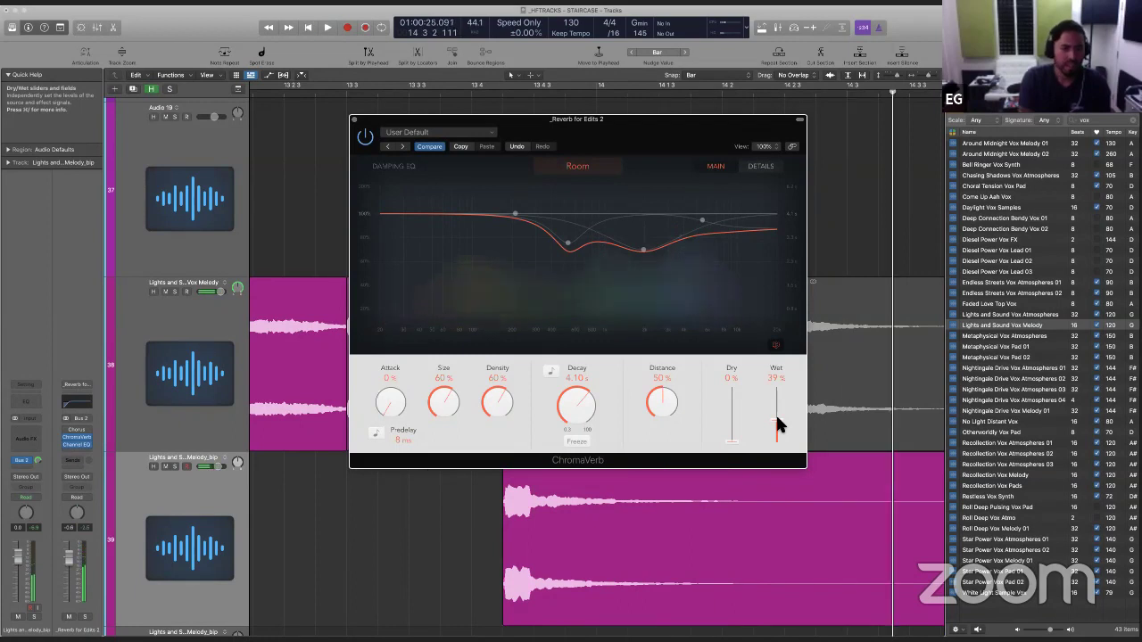
left_click_drag(661, 400, 663, 397)
key("space")
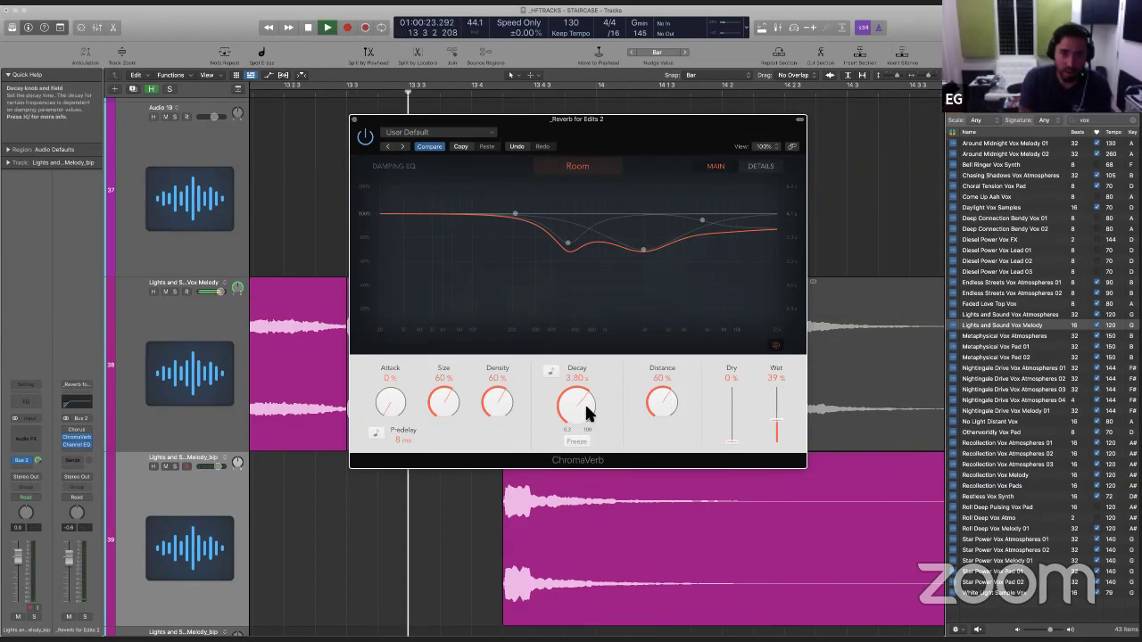
mouse_move(585, 402)
left_mouse_down()
mouse_move(587, 412)
mouse_move(576, 408)
left_mouse_up()
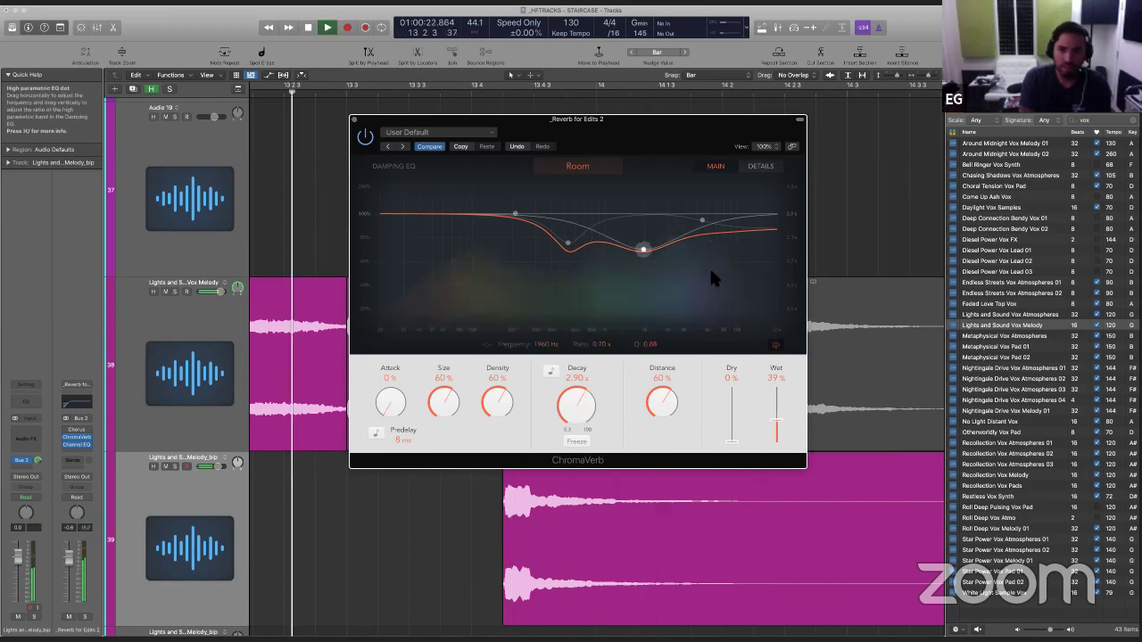
Step: Set the damping EQ's high shelf to 1900 Hz at 0.52 s and wet to 36%, audition, and close the ChromaVerb window
left_click_drag(704, 222, 643, 248)
key("space")
left_click_drag(779, 417, 774, 429)
key("space")
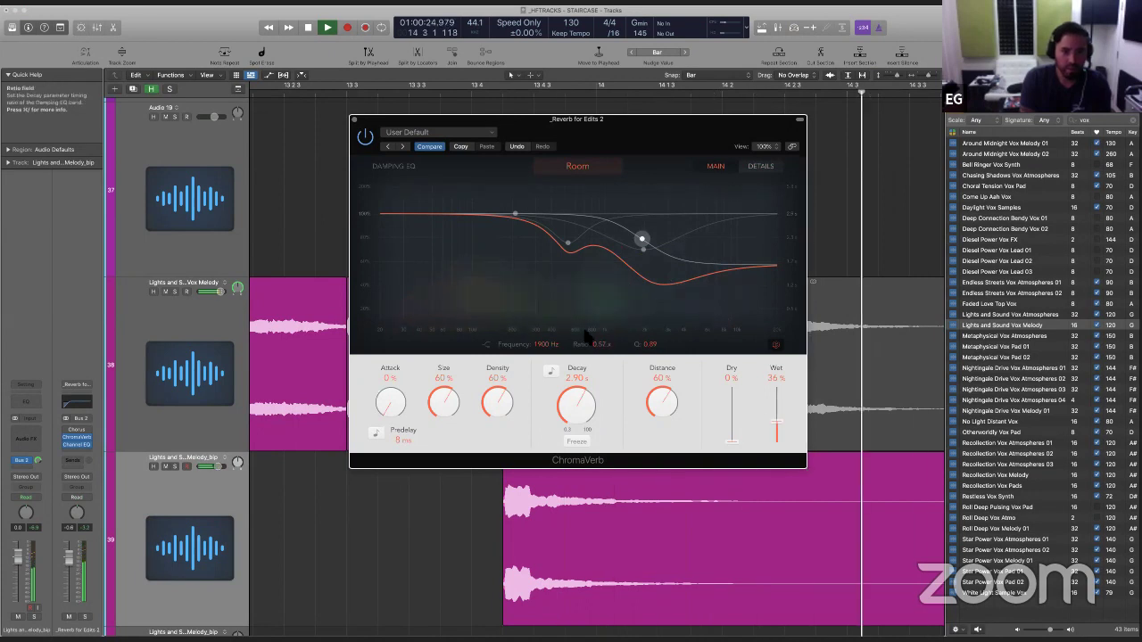
key("space")
key("v")
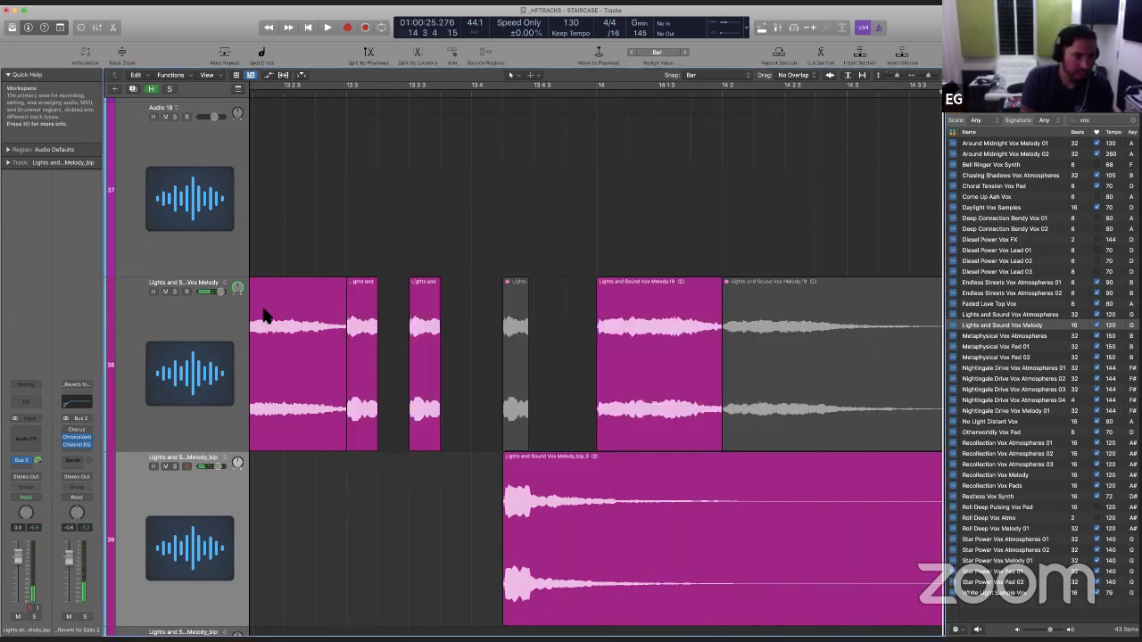
Step: Select the bounced vox melody track 39 and audition the stutter passage from 13 3
left_click(173, 535)
key("space")
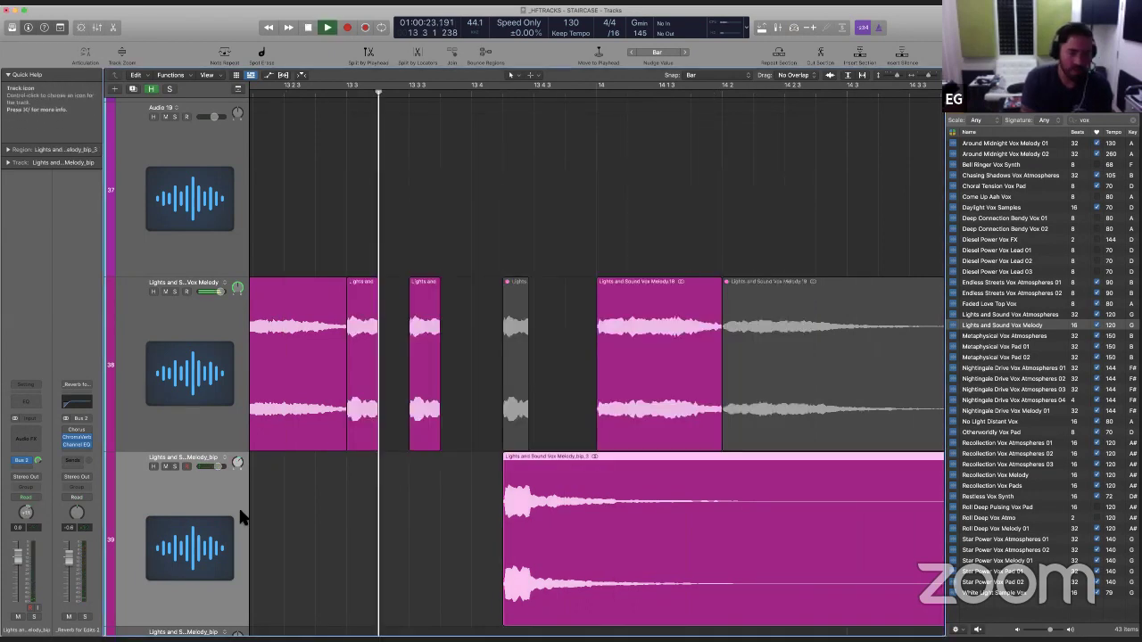
left_click(347, 517)
key("space")
Step: Audition the whole chopped vox melody part from bar 8 to bar 16
key("z")
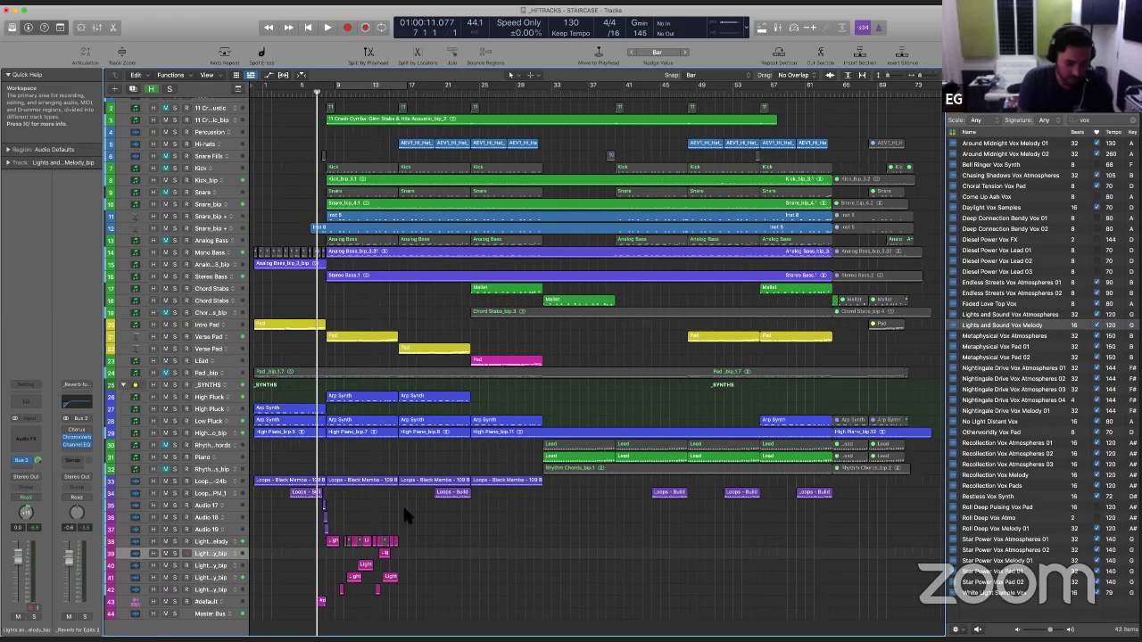
left_click_drag(291, 508, 433, 617)
key("space")
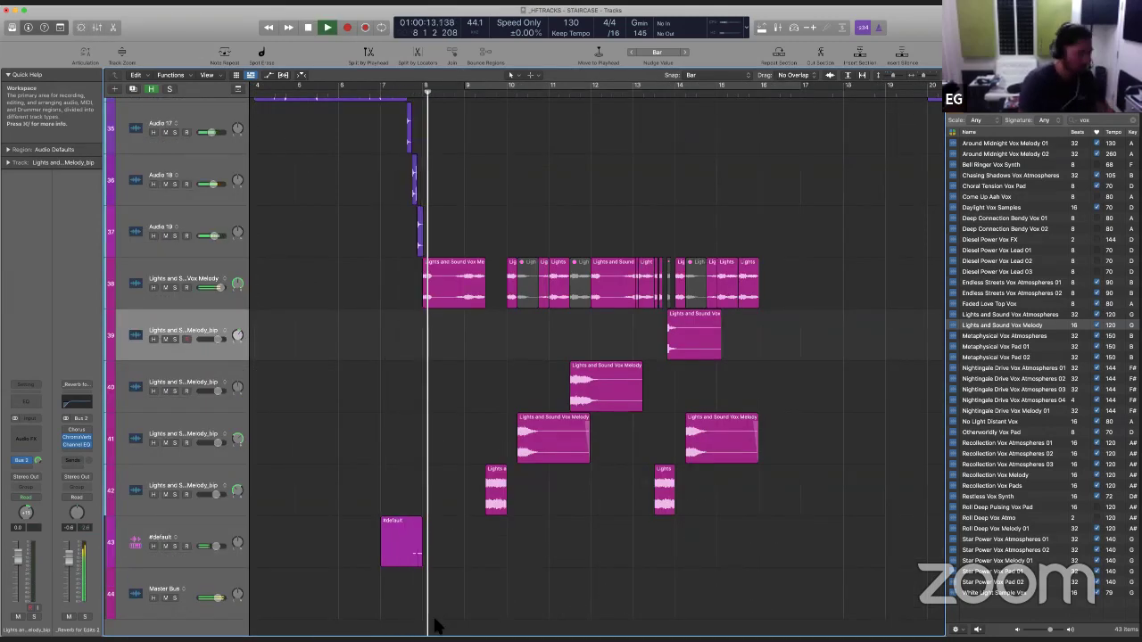
key("space")
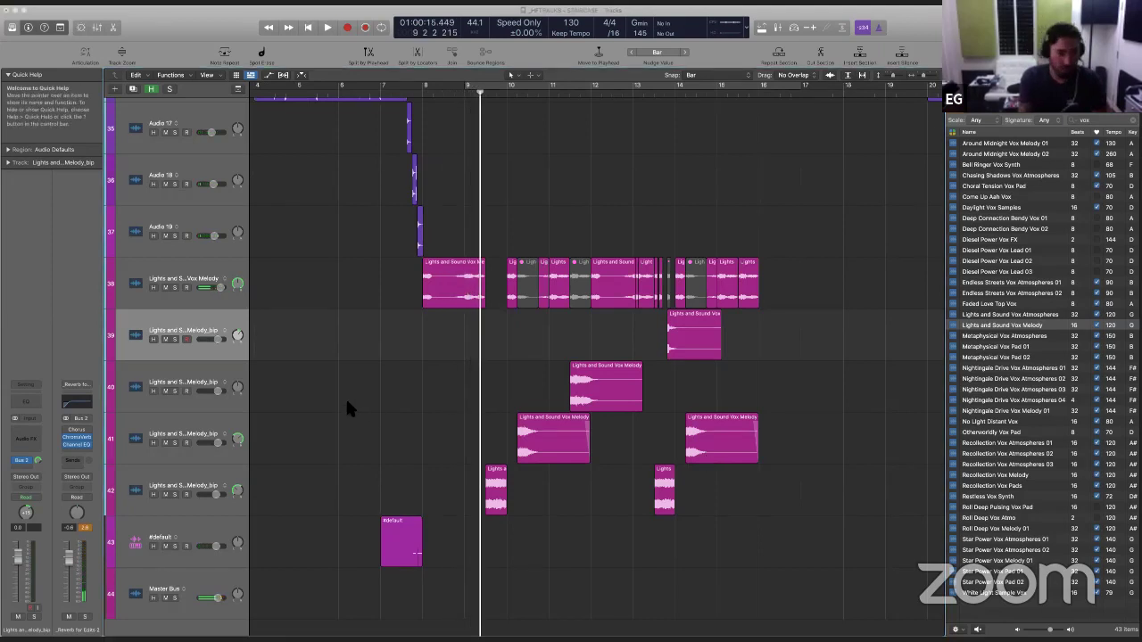
key("space")
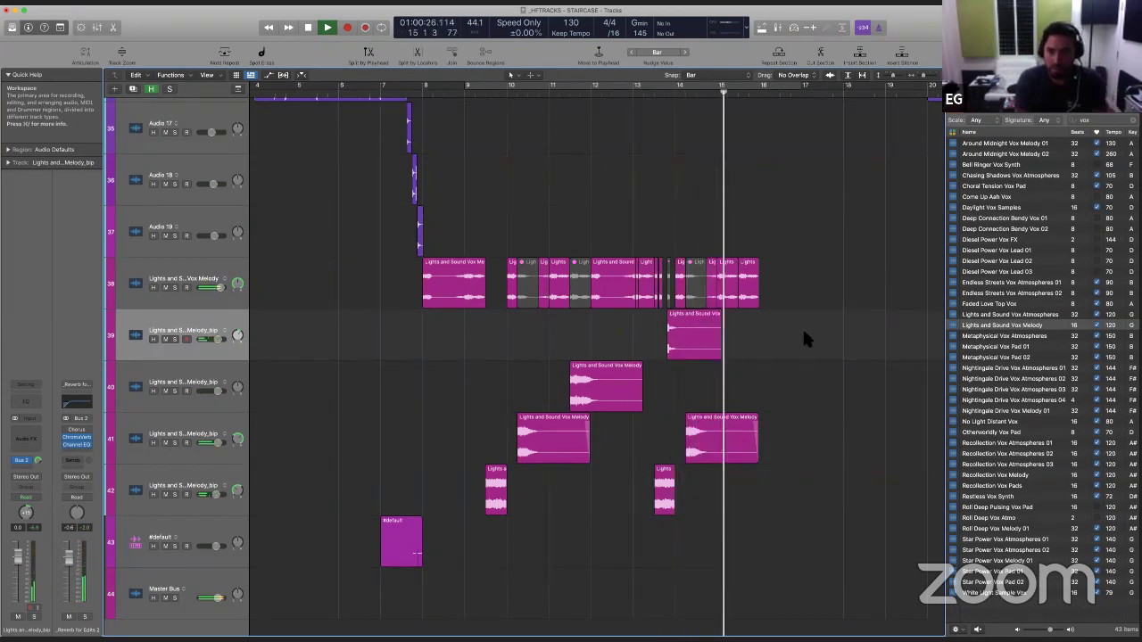
scroll(800, 321, "up", 1)
key("space")
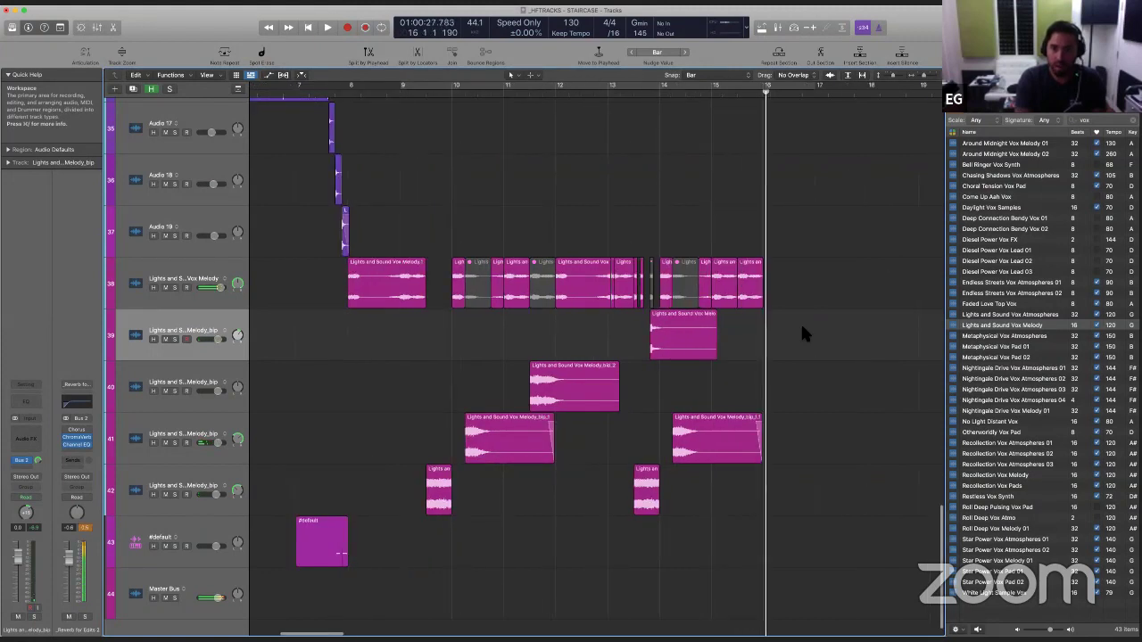
Step: Bring the synth and loop tracks into view with the vox part and play the arrangement from bar 8
scroll(802, 332, "up", 5)
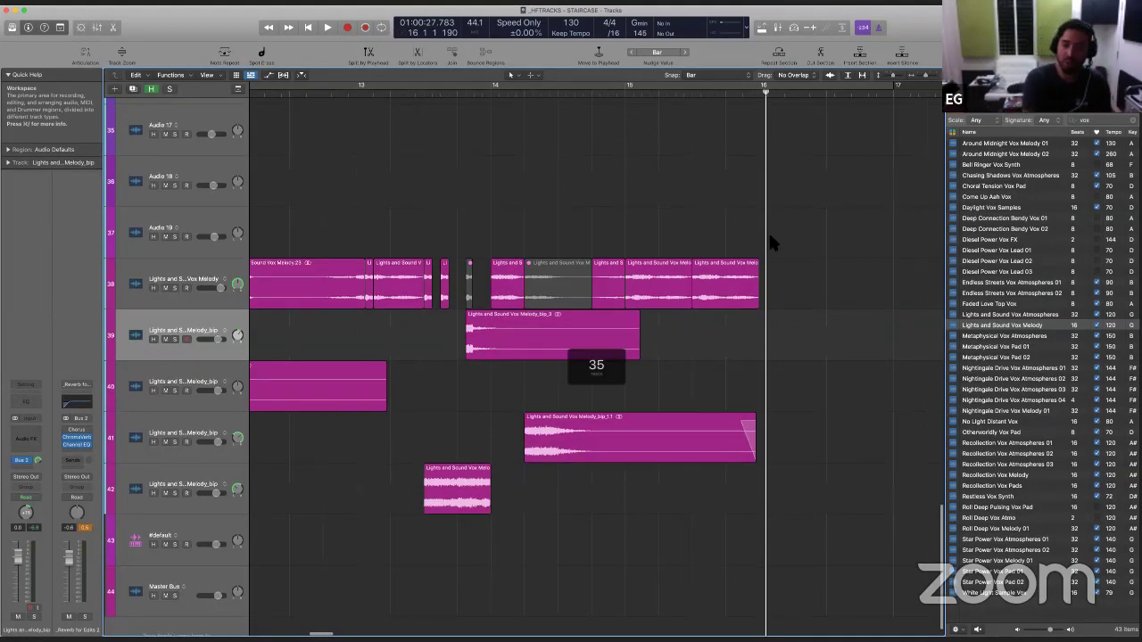
key("super+Up")
key("super+Up")
key("super+Left")
key("super+Left")
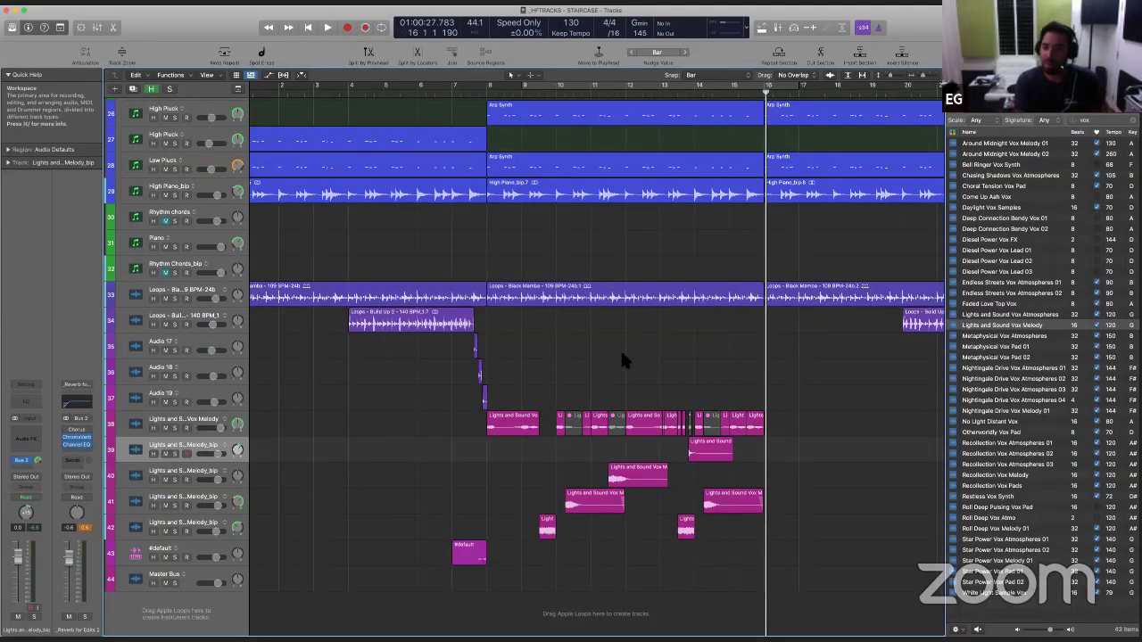
left_click(490, 94)
key("space")
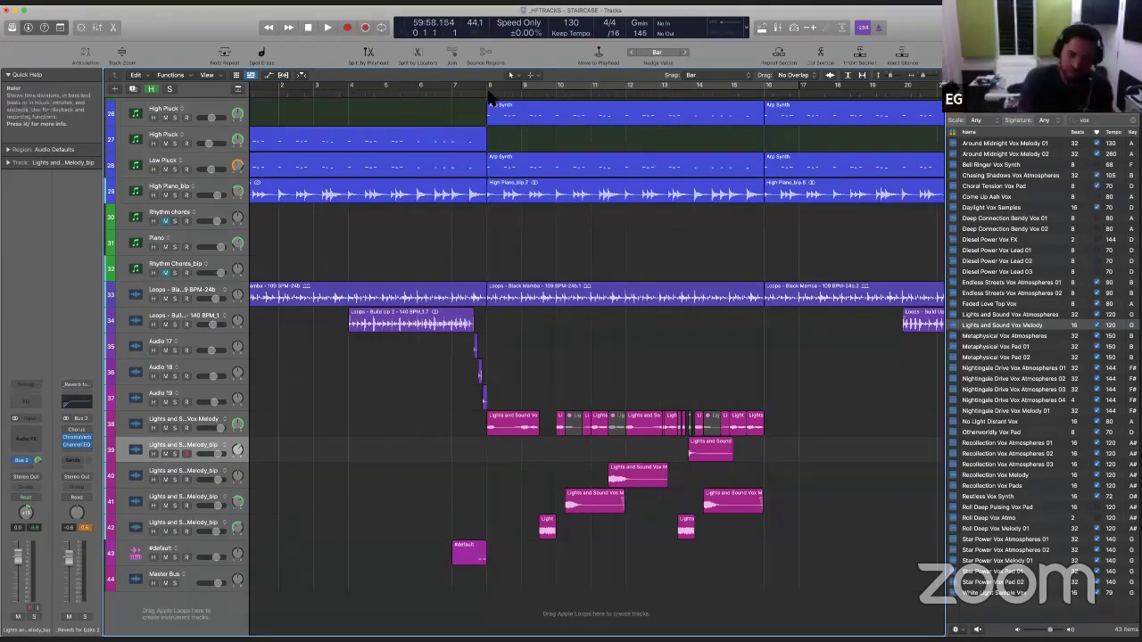